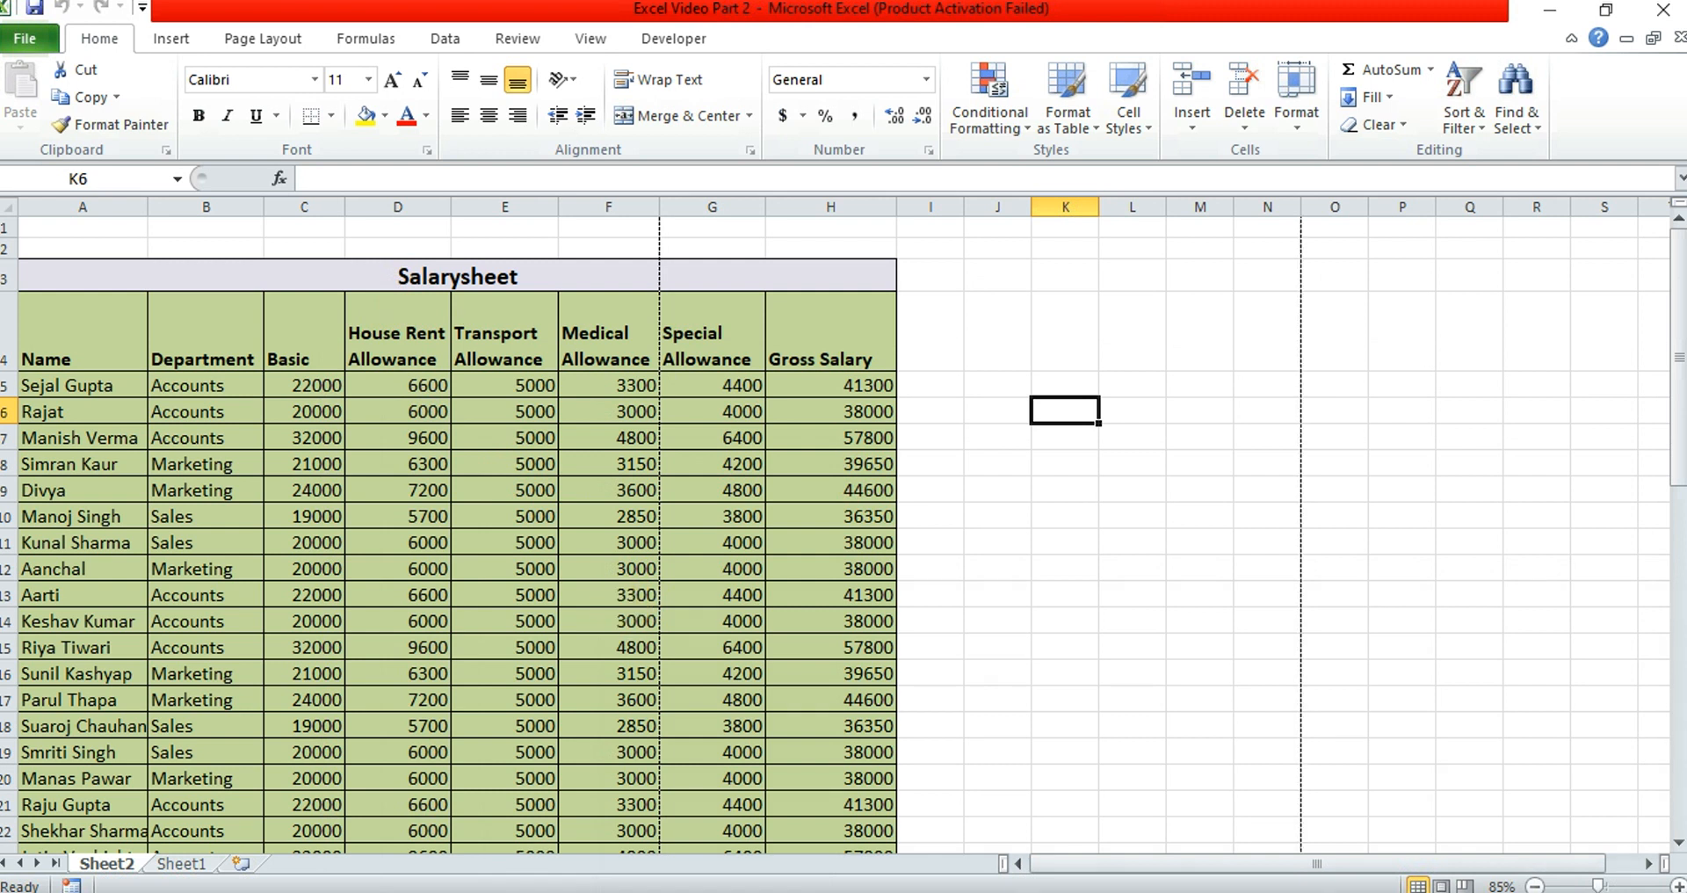
- Check the print preview of the salary sheet twice, returning to the worksheet each time
click(35, 41)
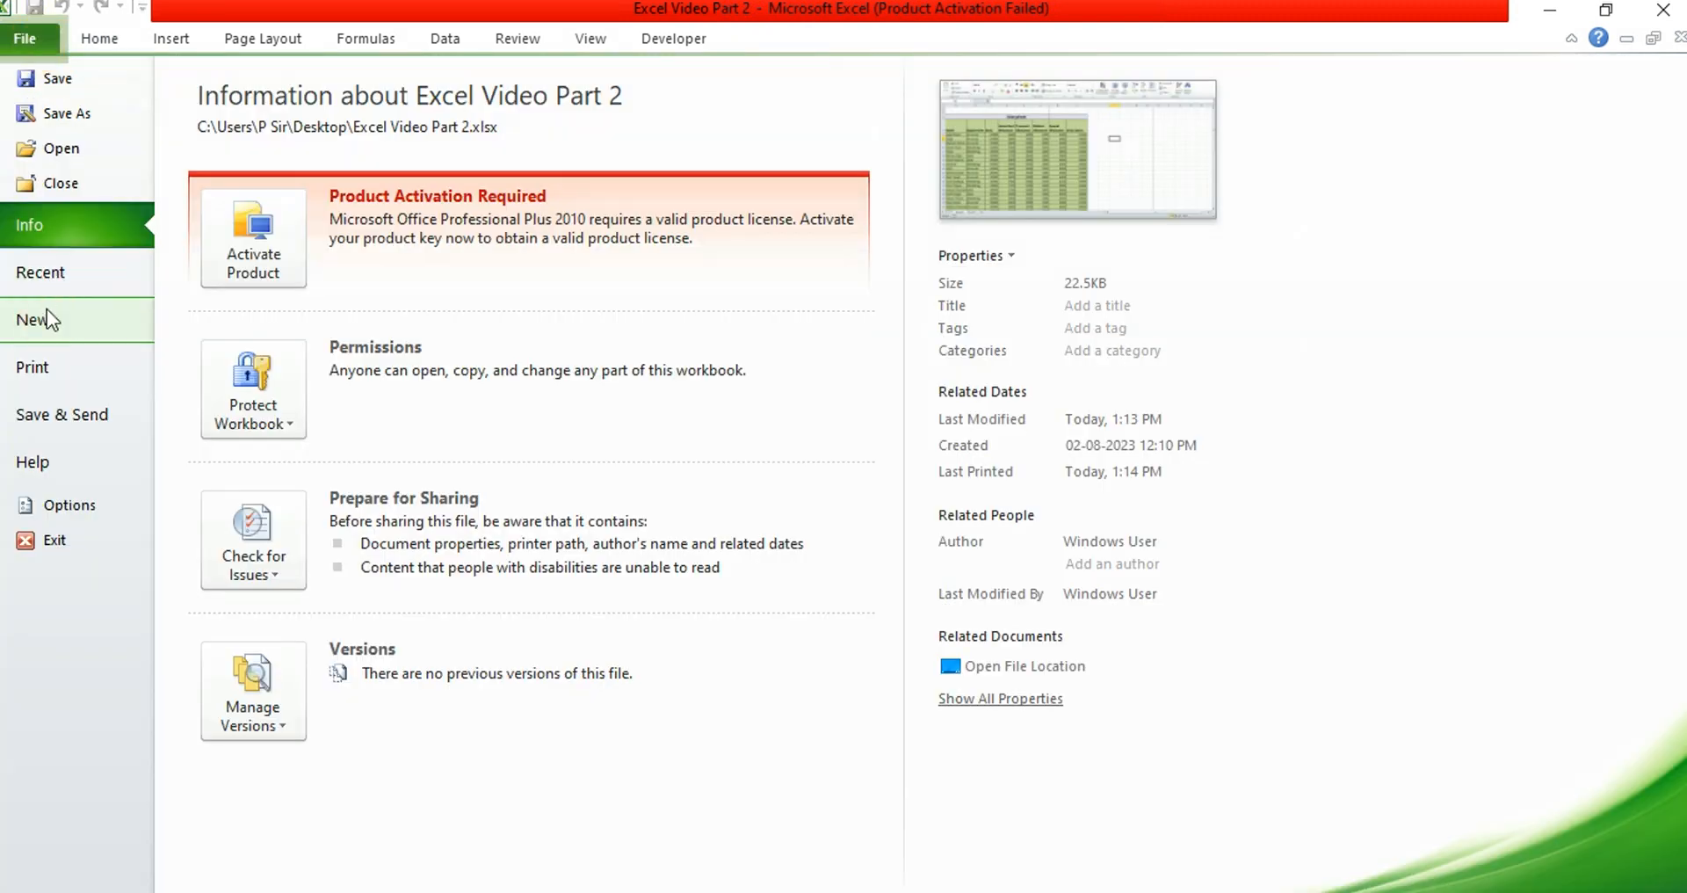
click(49, 371)
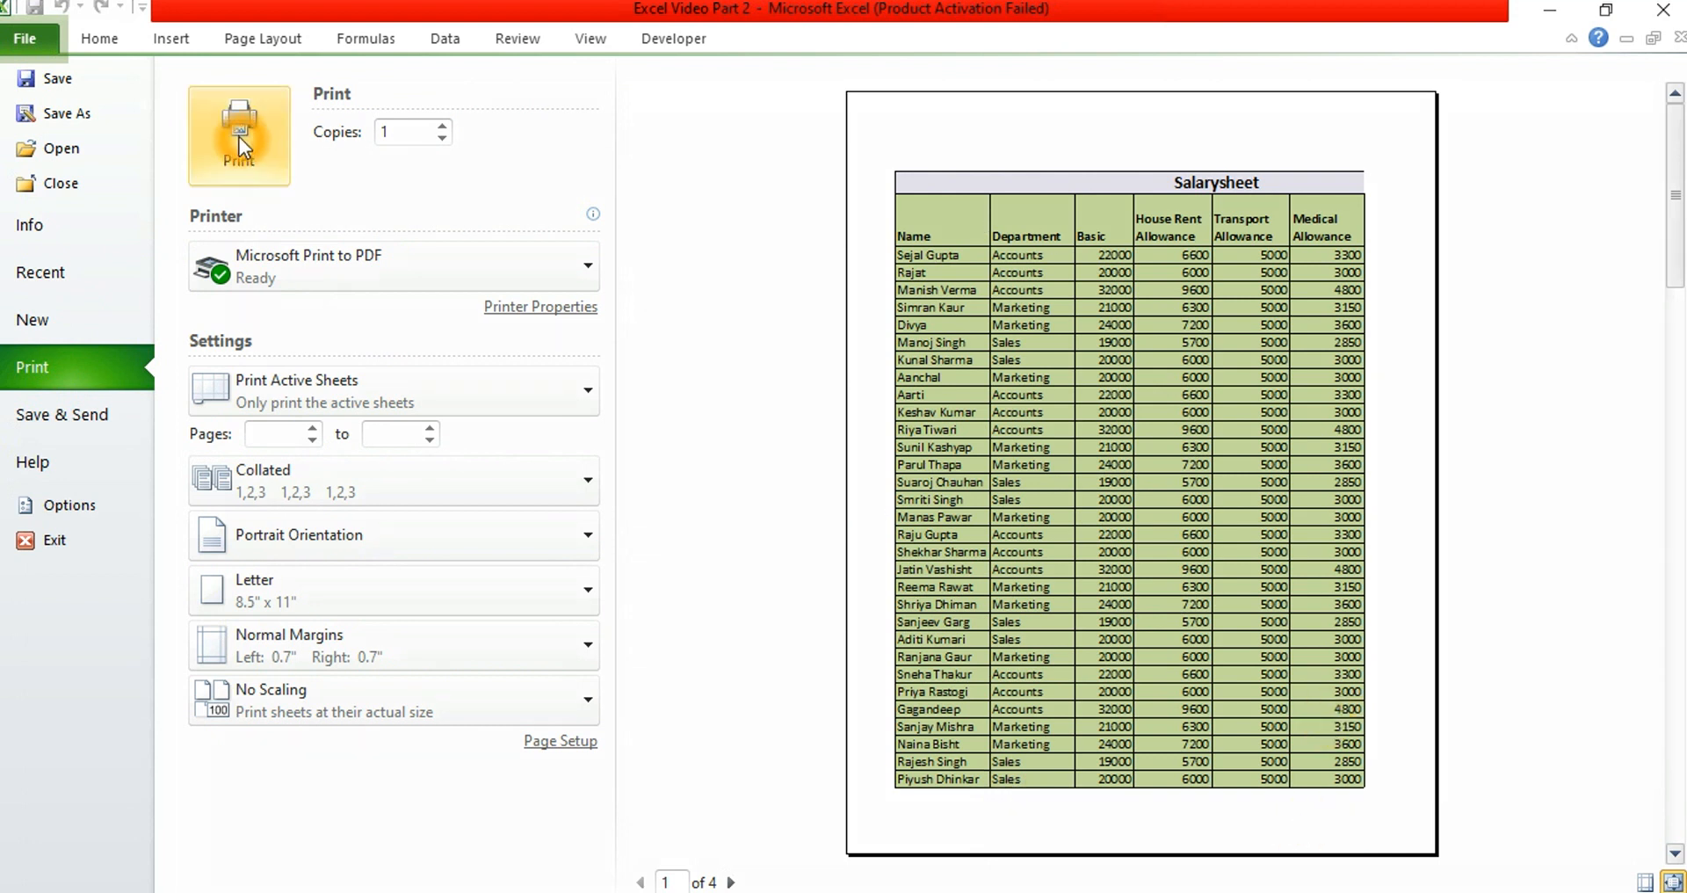
click(56, 44)
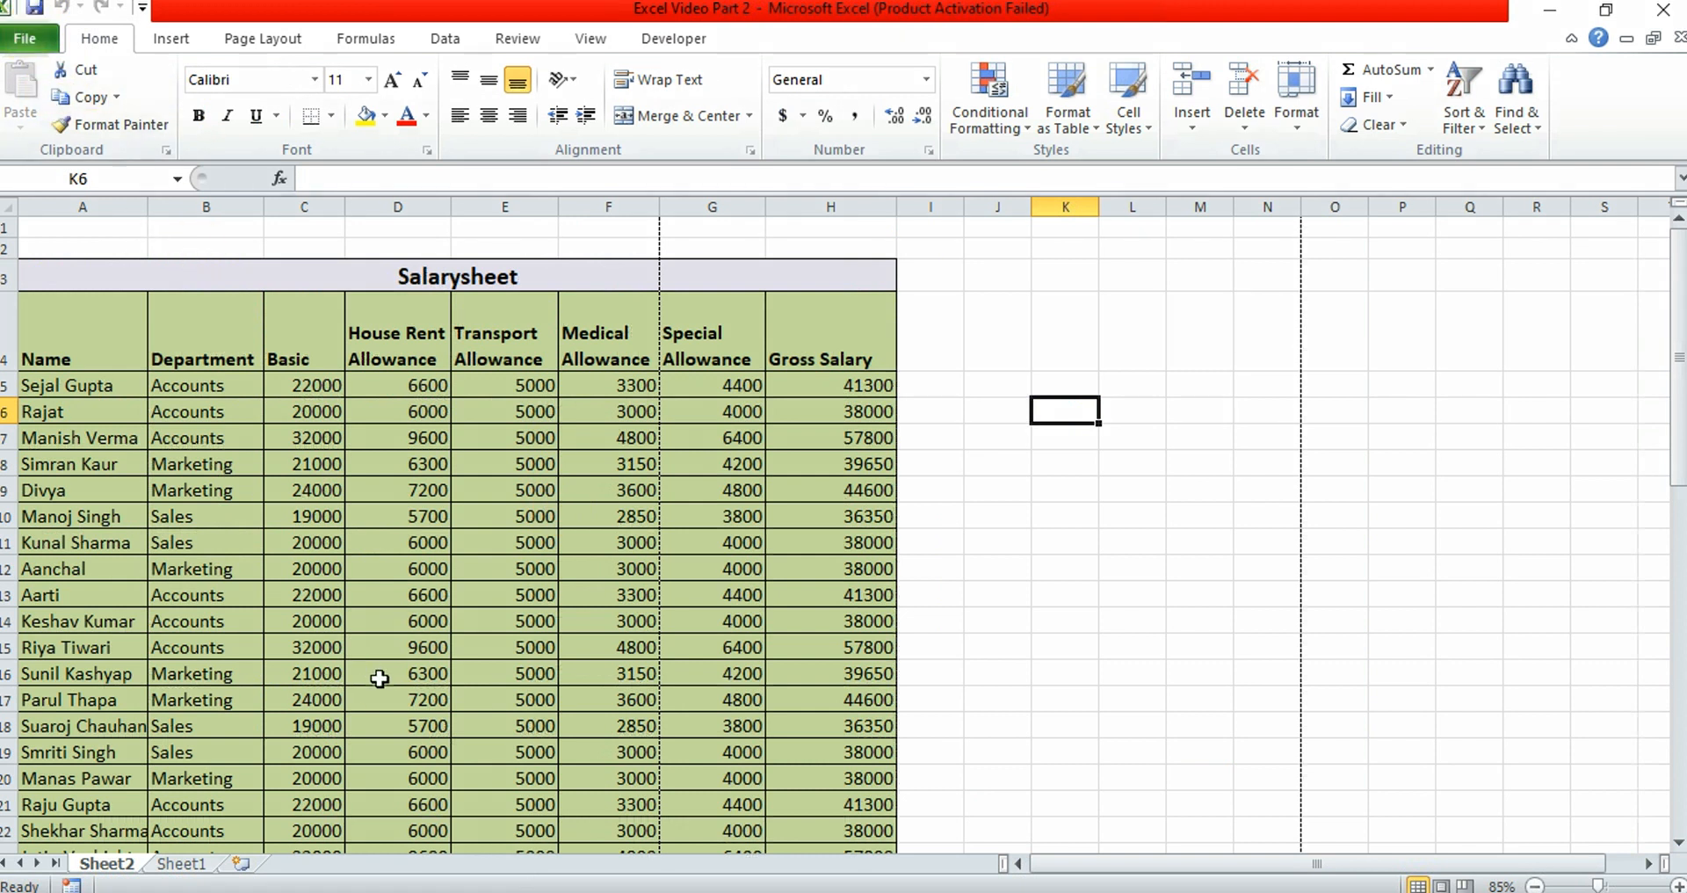
click(23, 41)
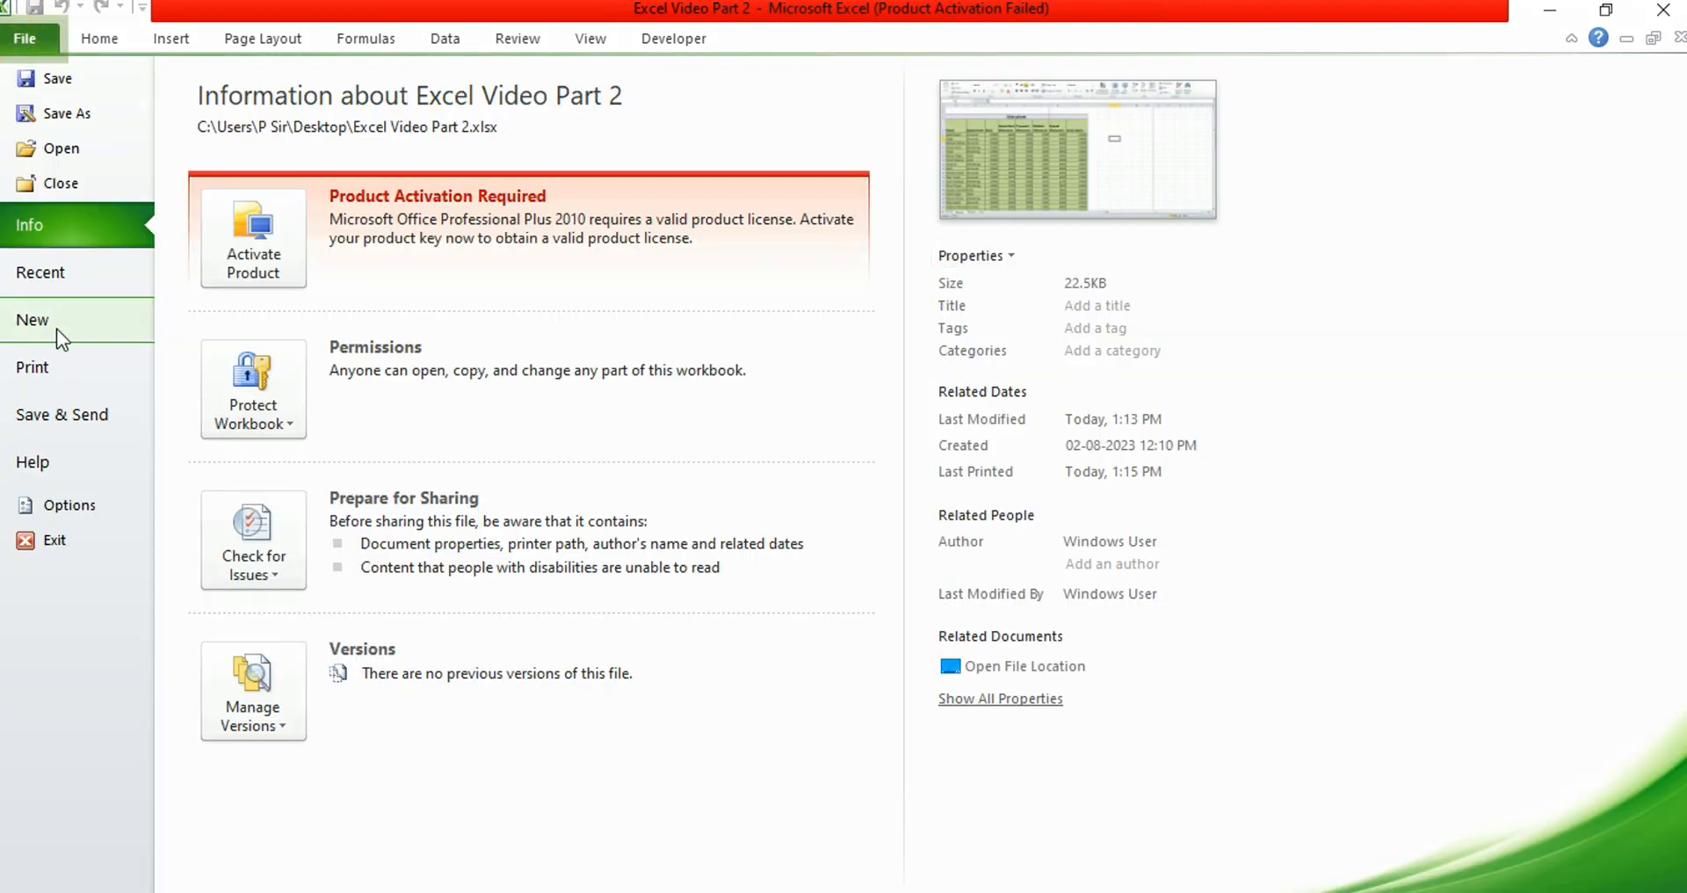
click(60, 367)
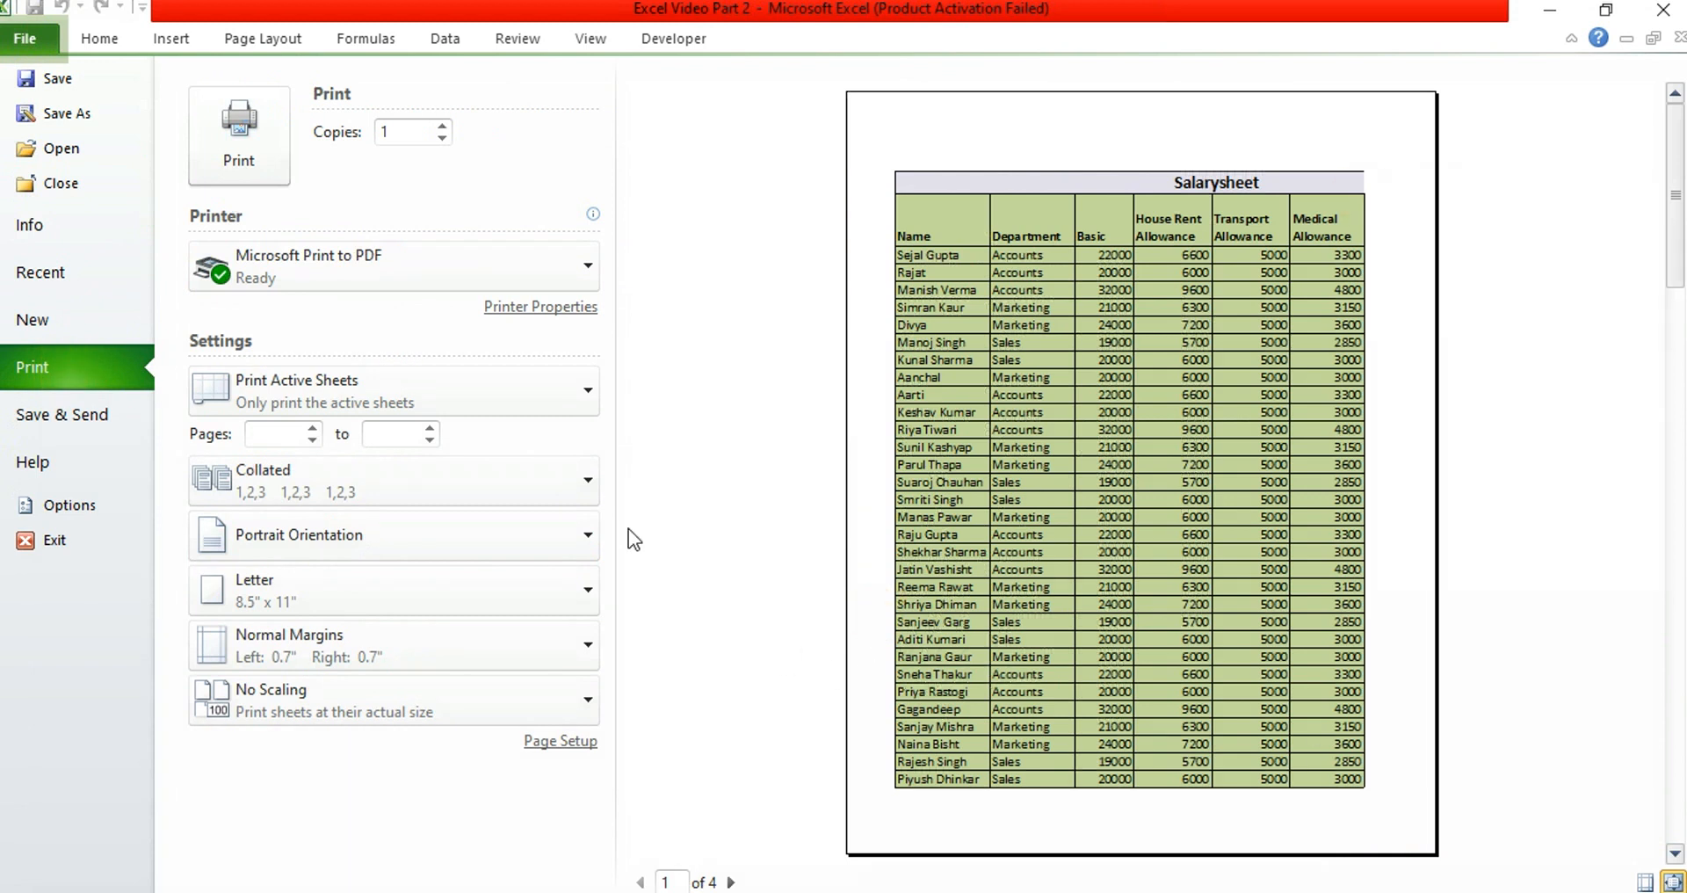
click(31, 33)
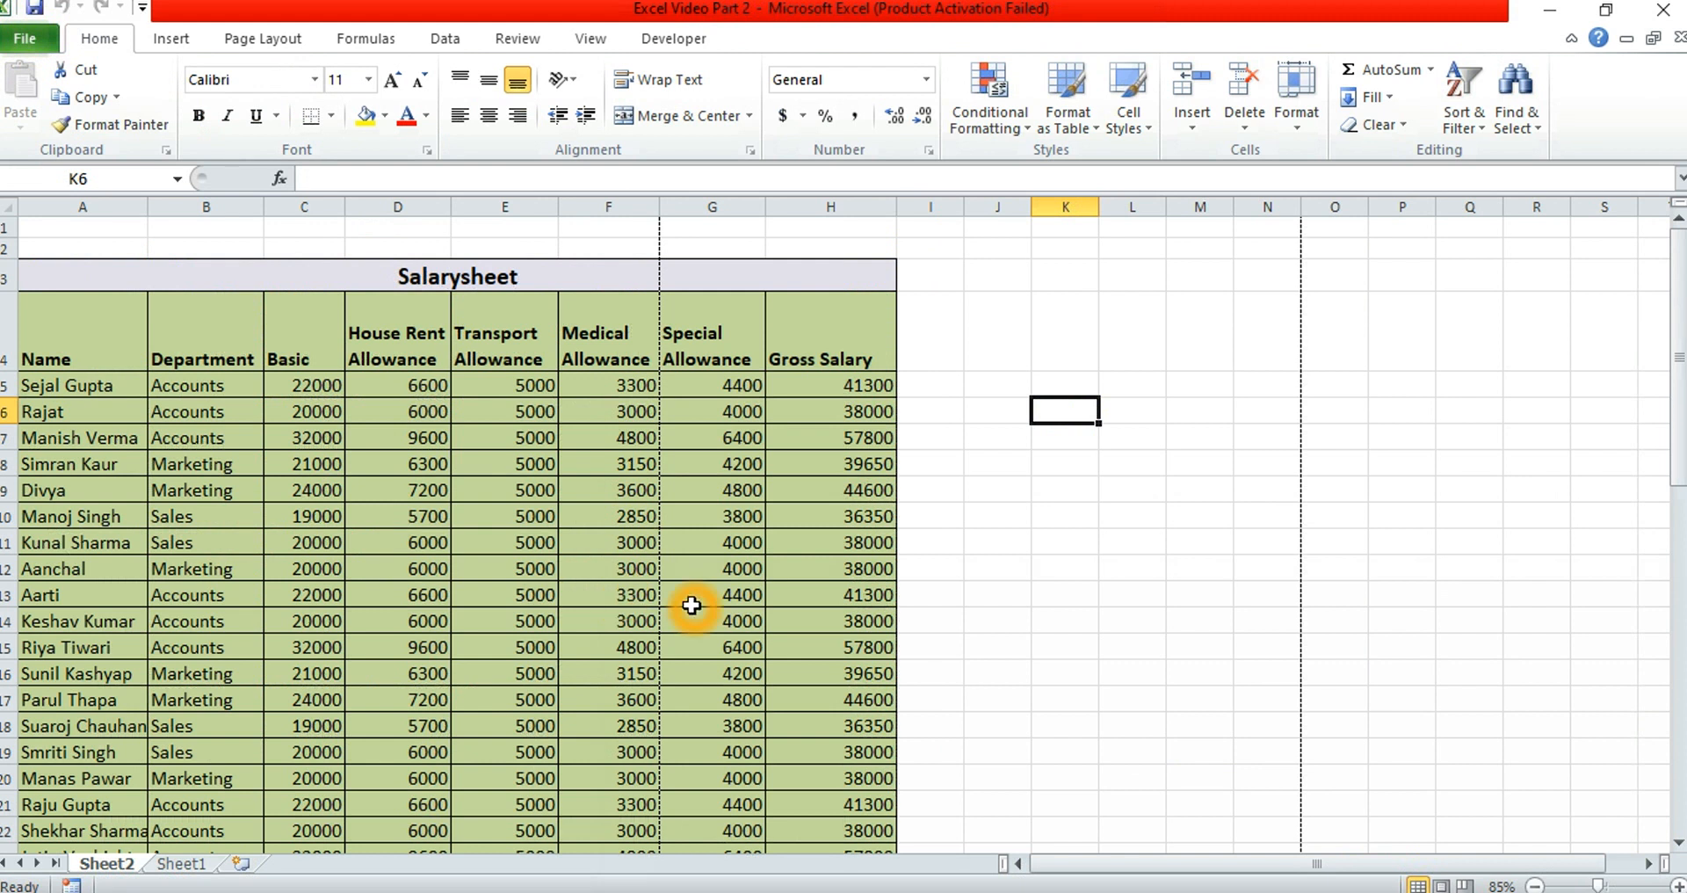
- Page through all the print preview pages of the salary sheet to examine how the columns and rows split, and return to the worksheet
key(ctrl+p)
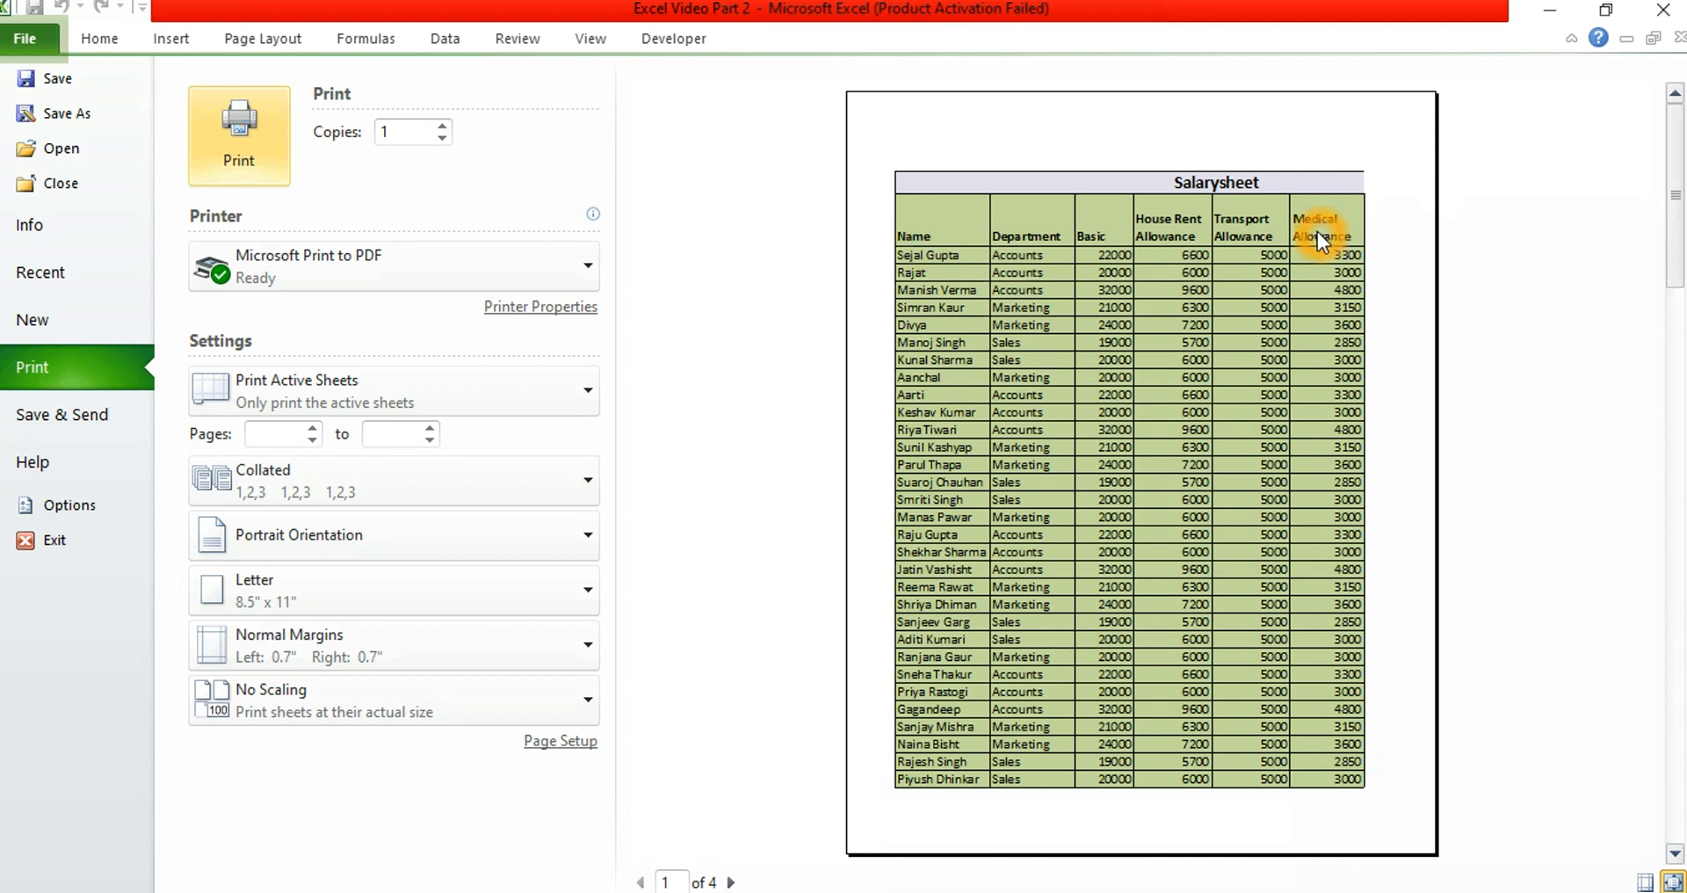
click(773, 878)
click(730, 882)
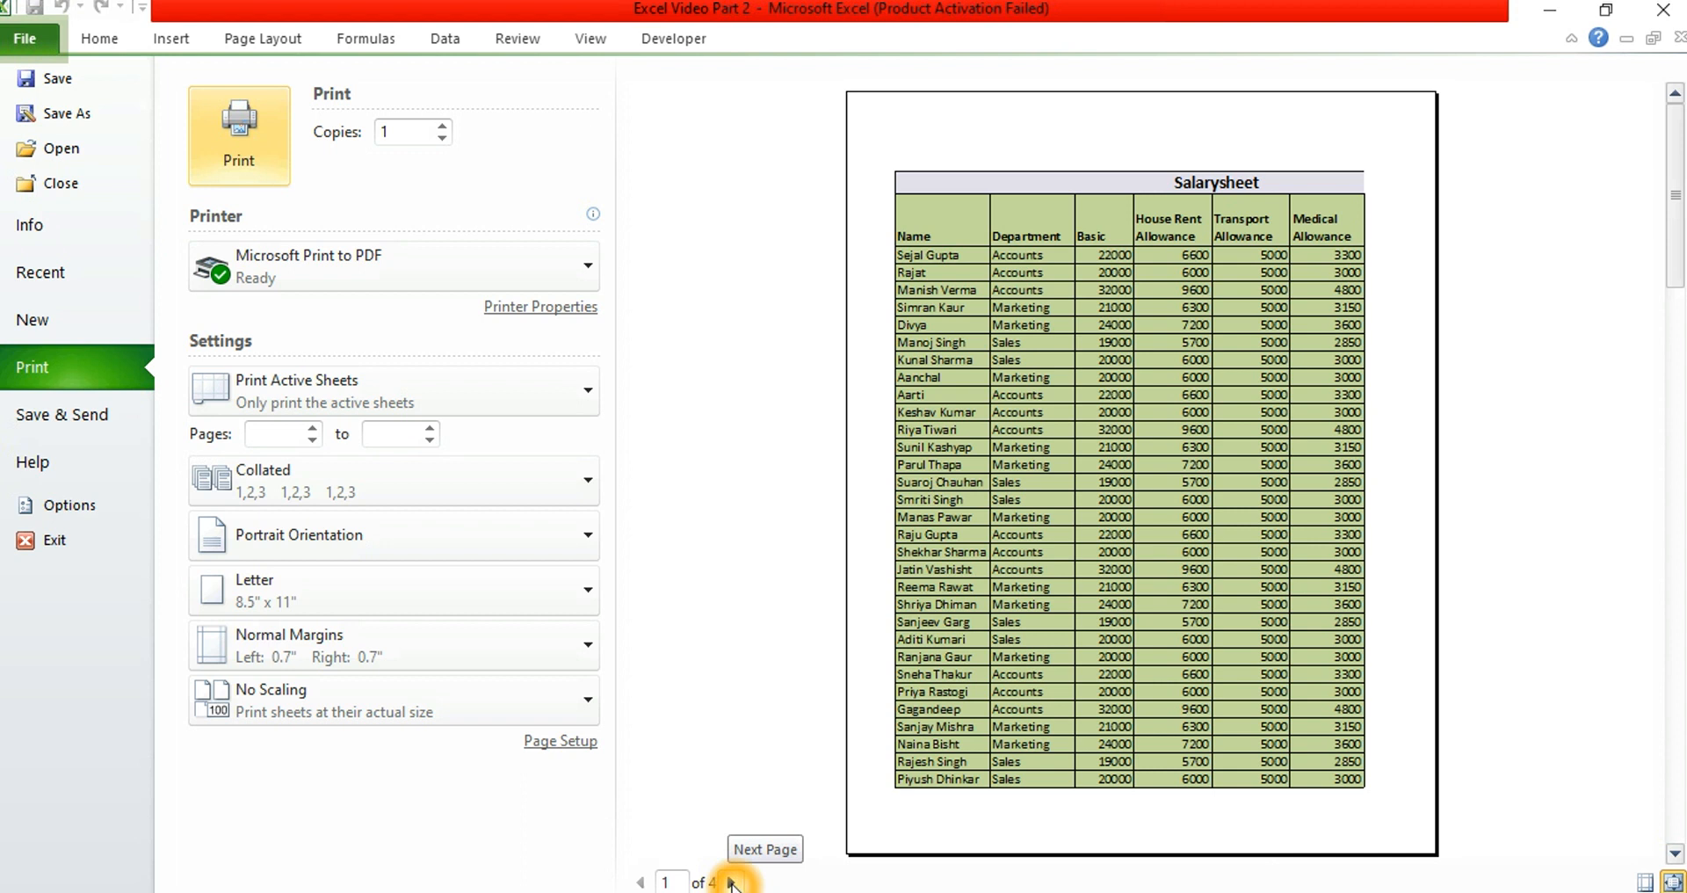
click(730, 882)
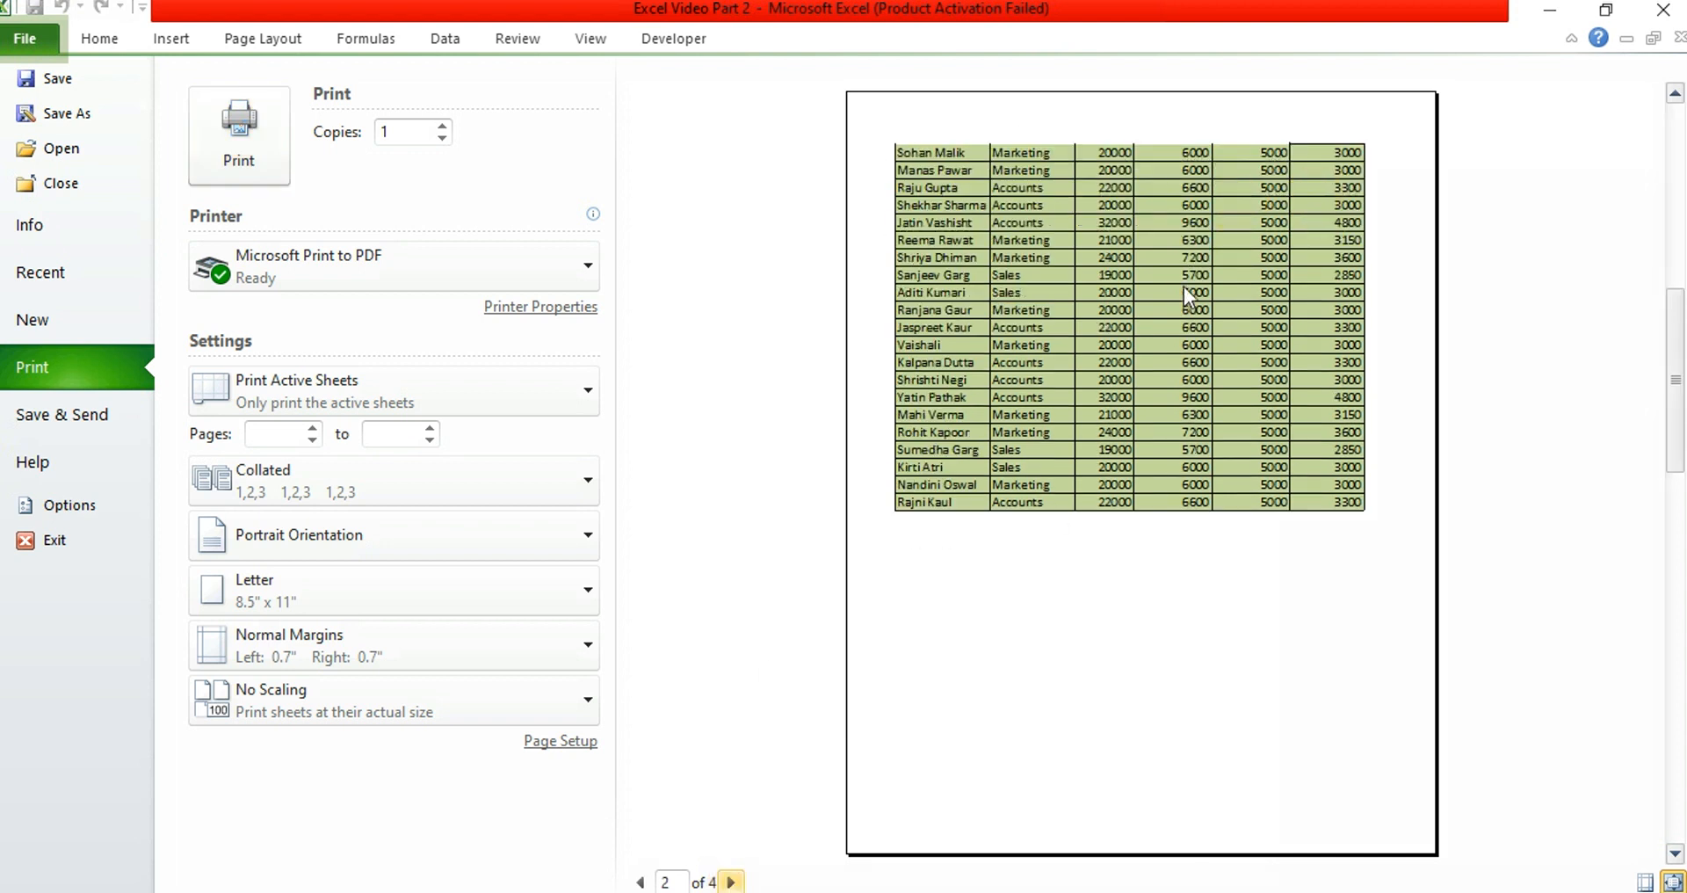
click(732, 882)
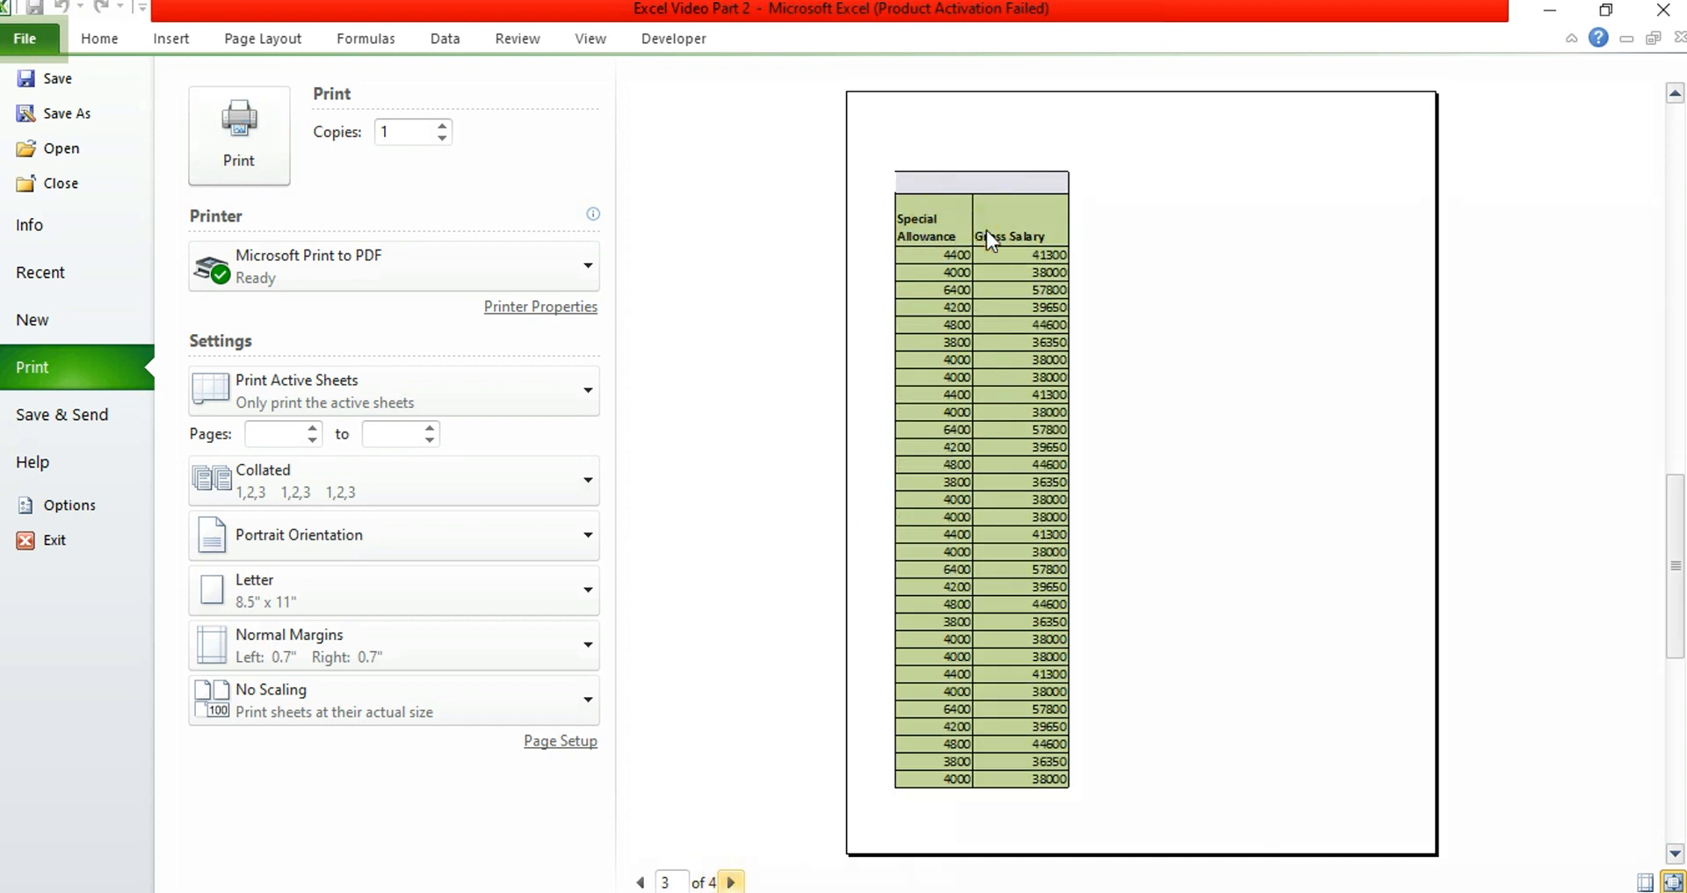
click(732, 882)
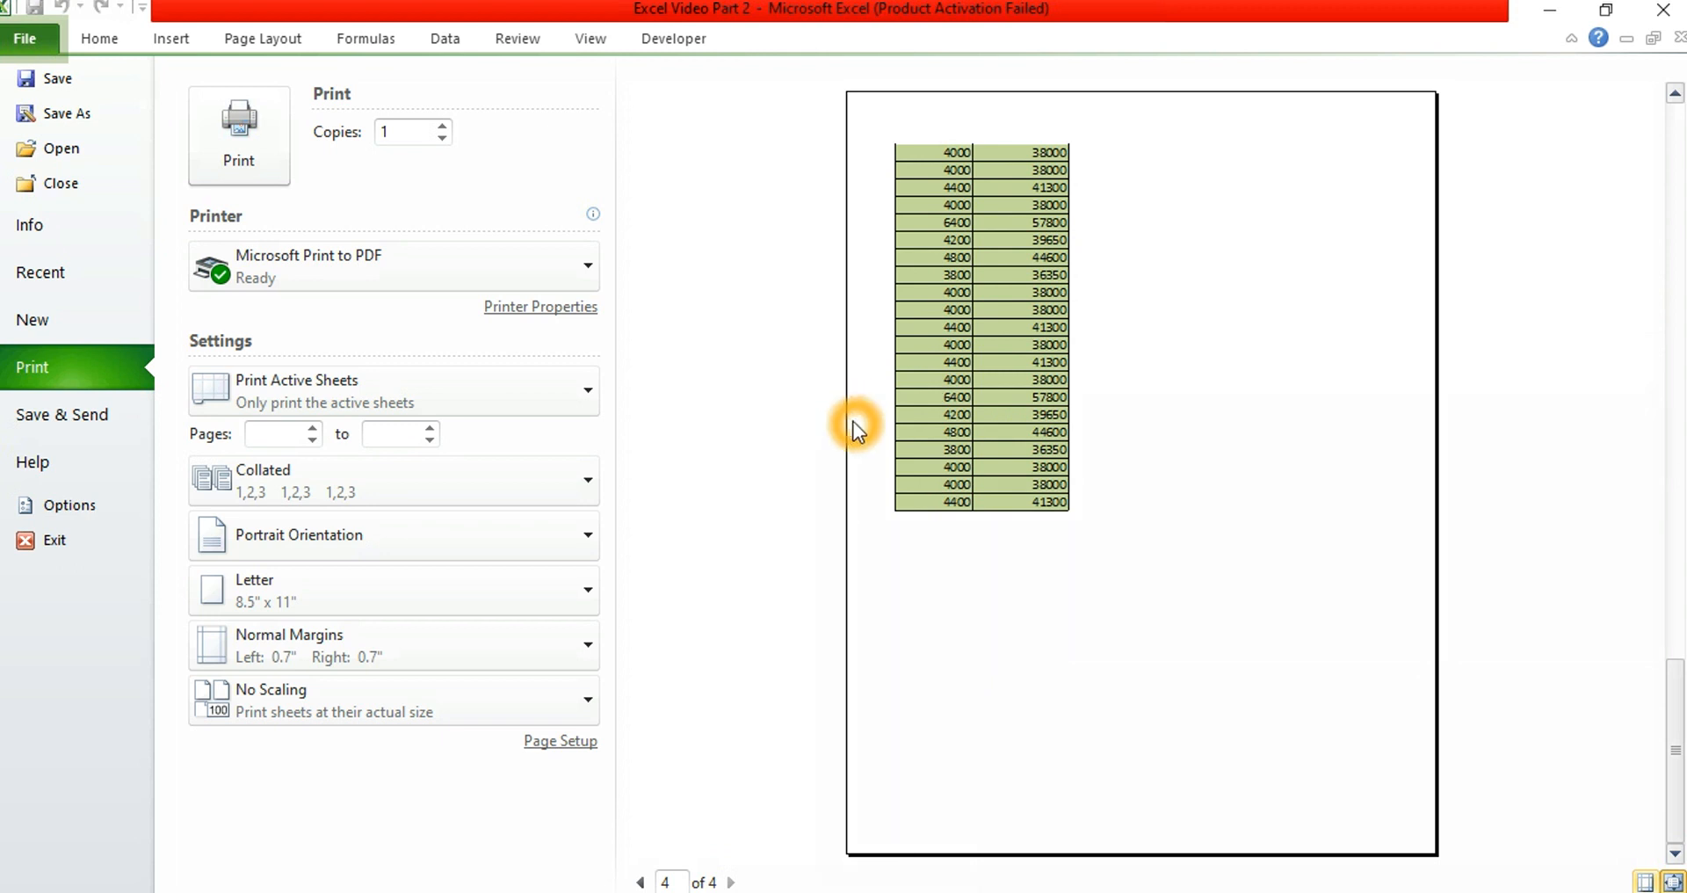
key(Escape)
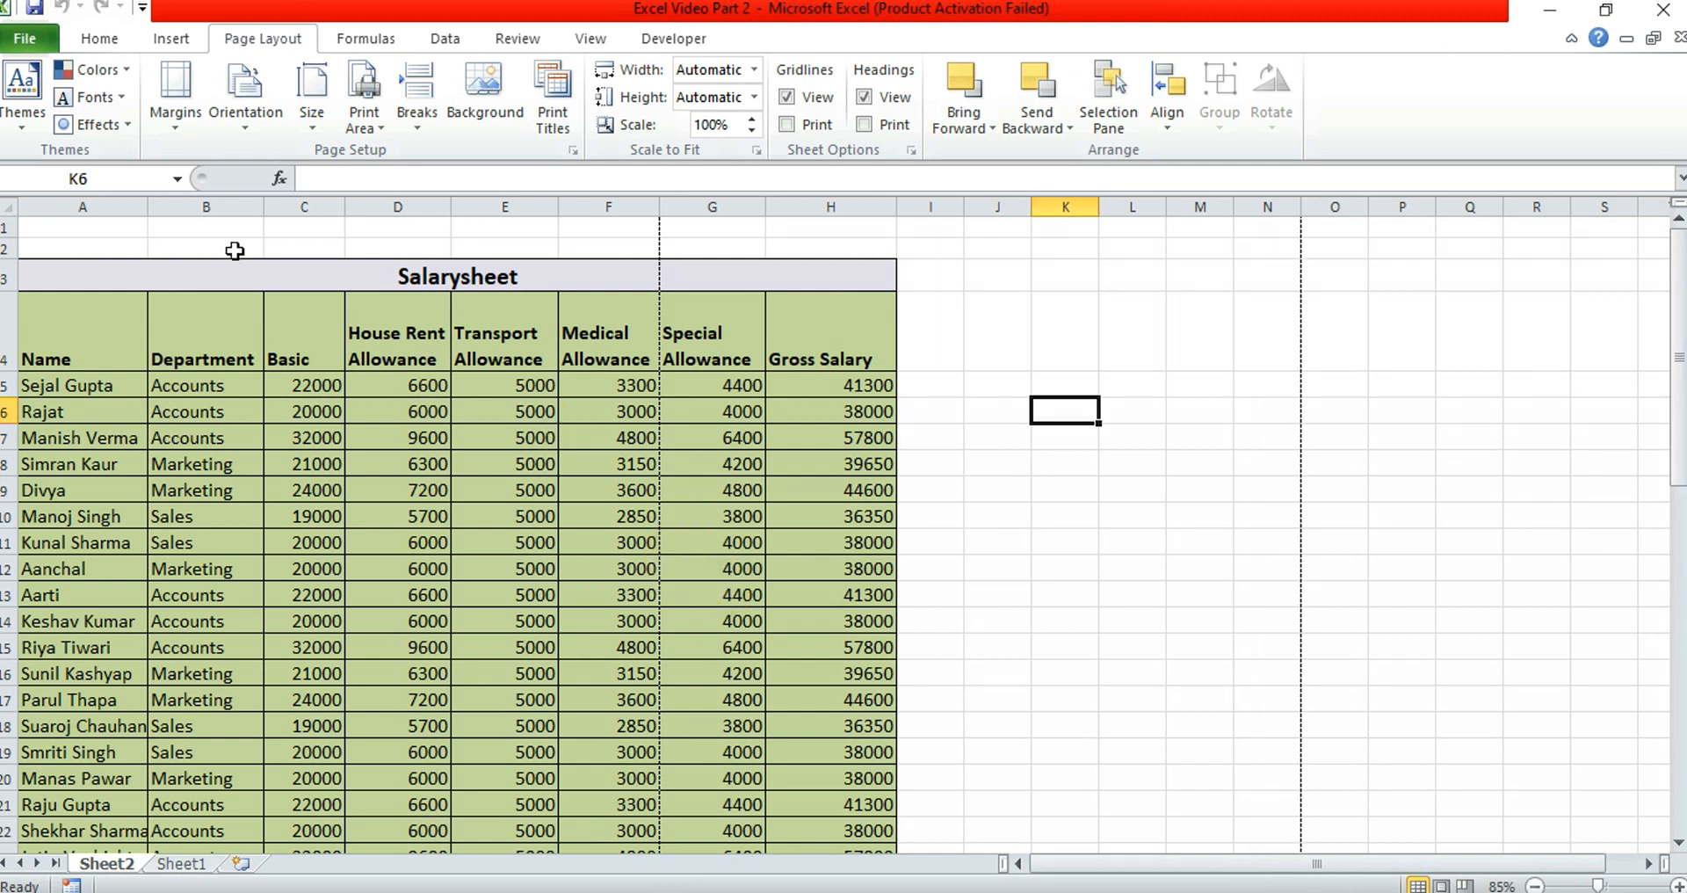
- Highlight cells from Name to Medical Allowance down to row 35 to examine which part of the table lies within the first page break
drag(56, 229, 463, 373)
click(488, 504)
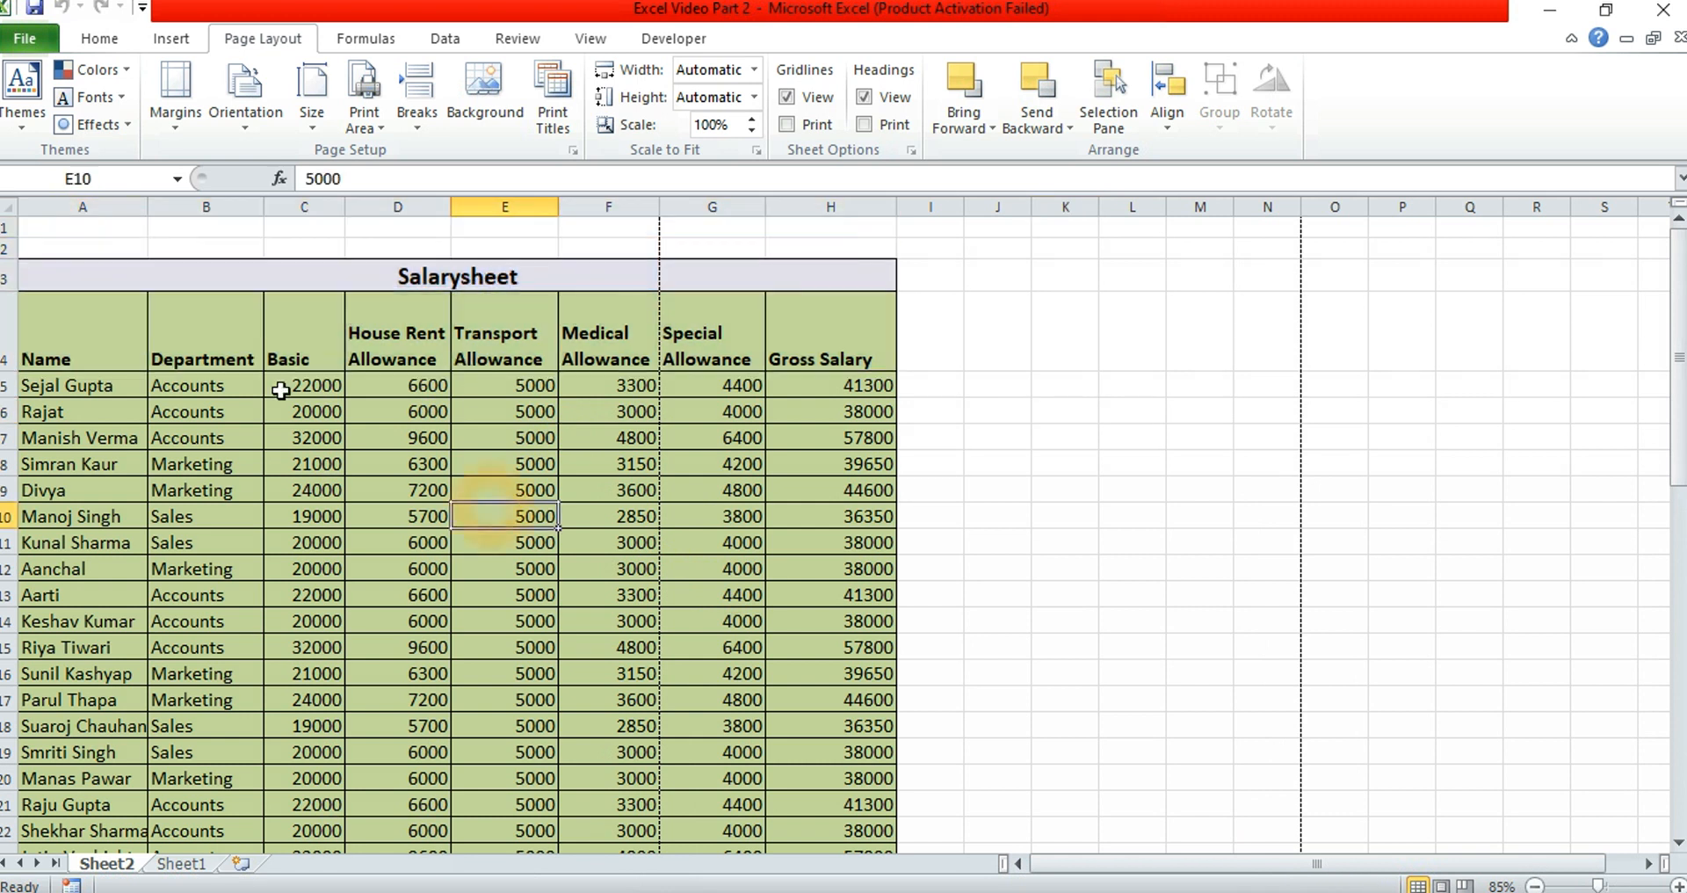
click(55, 311)
drag(77, 311, 616, 518)
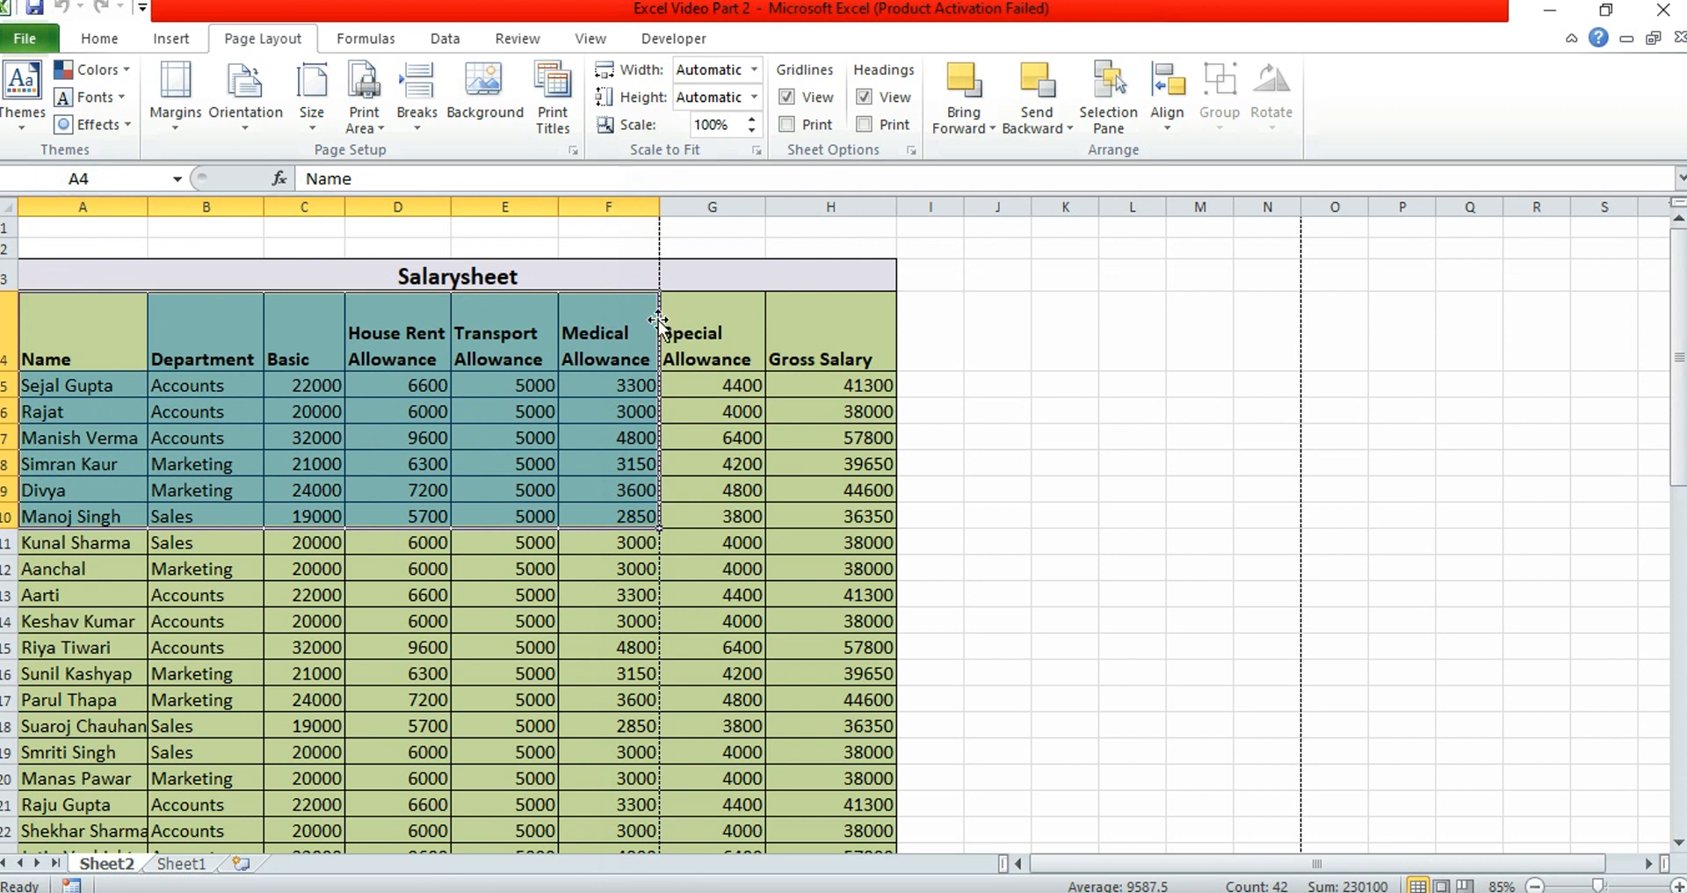
scroll(648, 522, down, 2)
scroll(647, 522, down, 5)
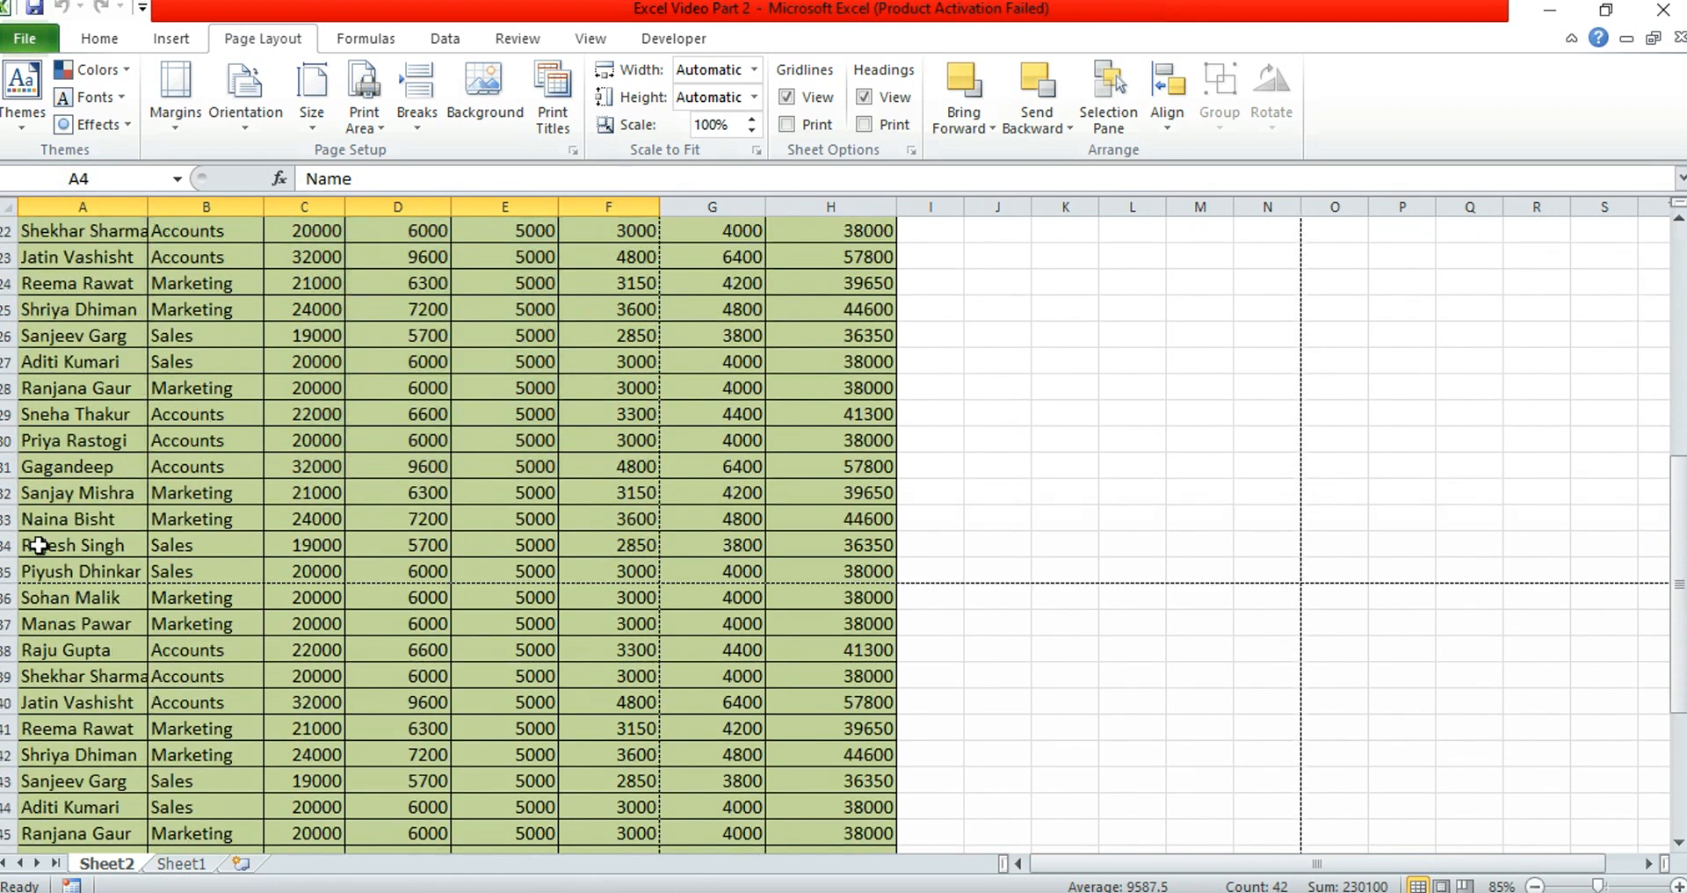
drag(24, 575, 644, 554)
scroll(804, 664, up, 7)
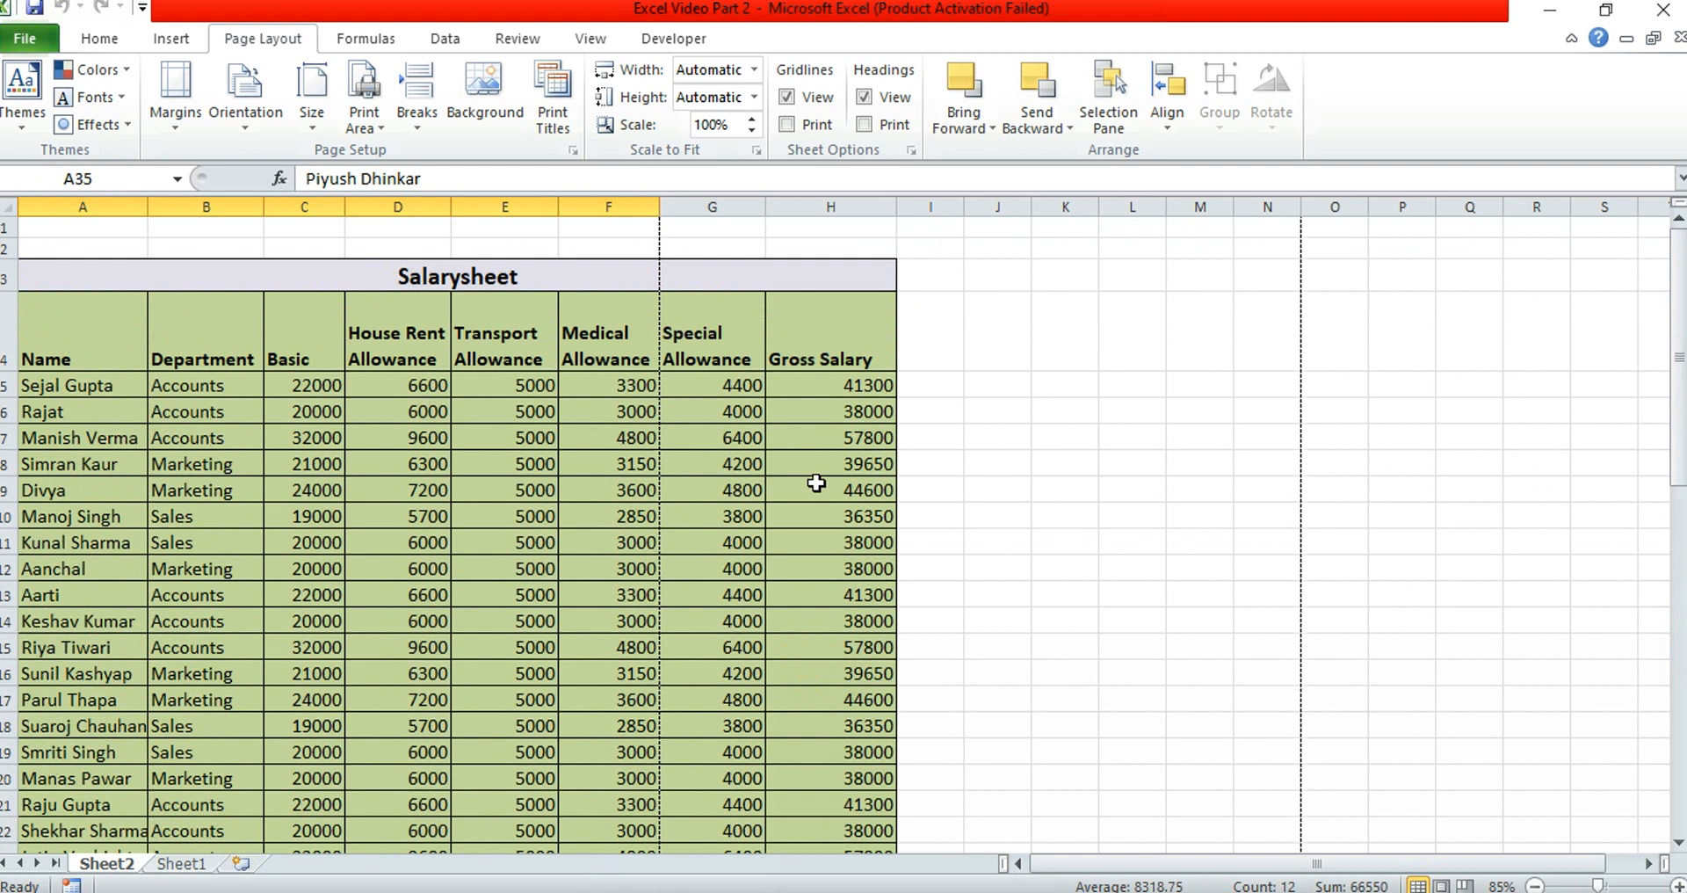
- Highlight the Special Allowance and Gross Salary columns and the rows from 36 down to examine the parts outside the first printed page
click(713, 275)
drag(720, 330, 874, 572)
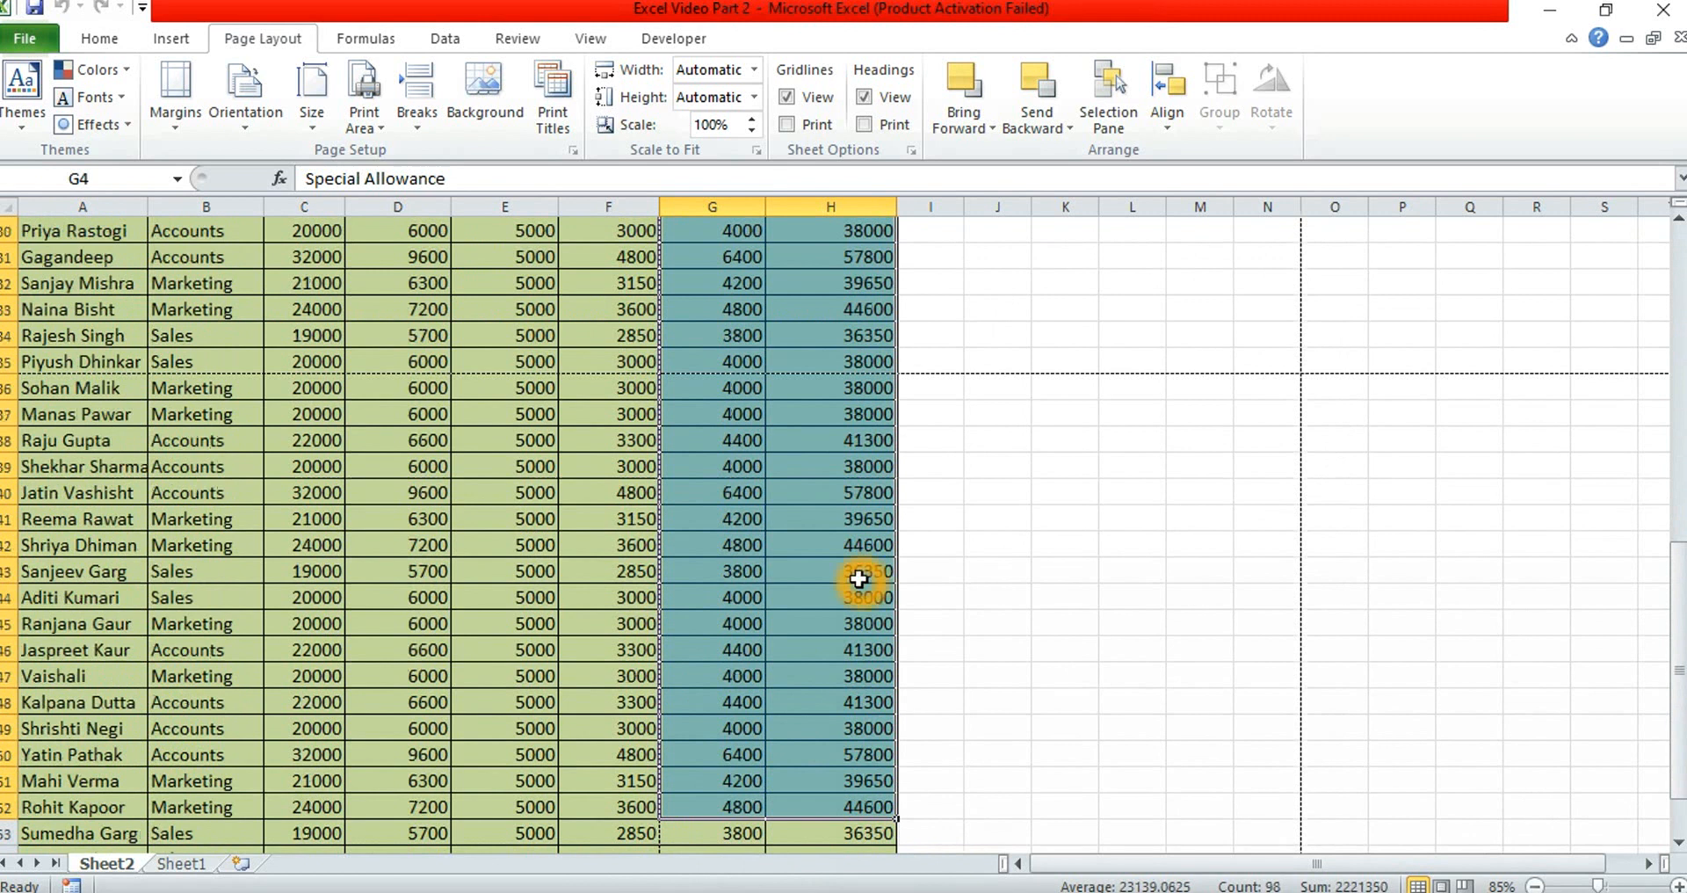
click(843, 571)
drag(33, 389, 540, 807)
drag(603, 282, 862, 804)
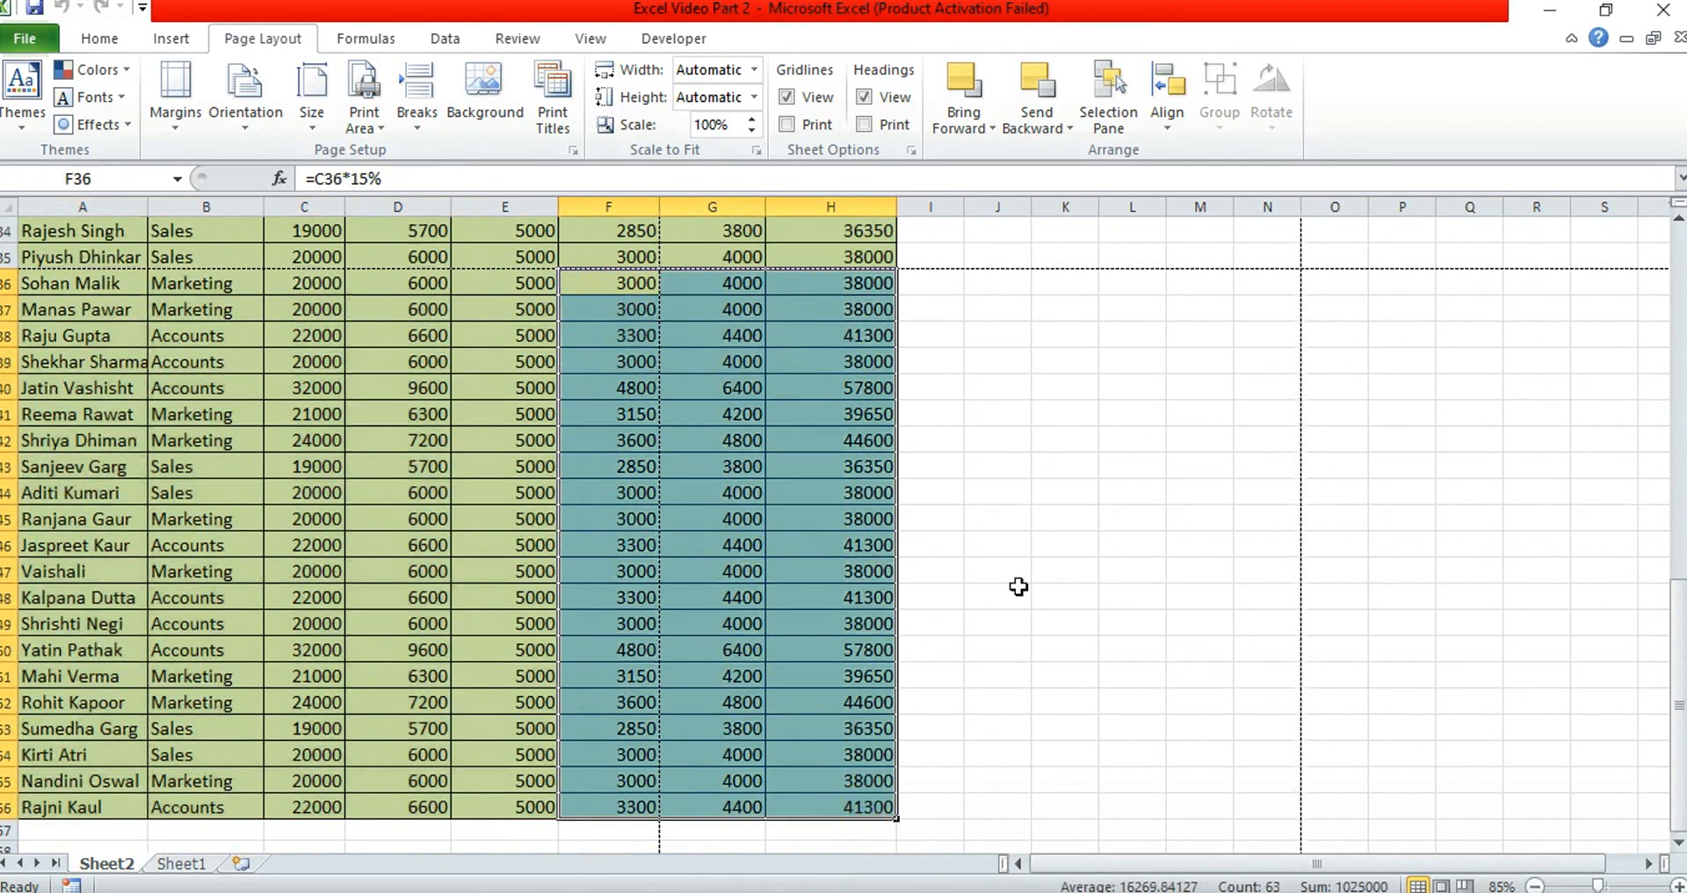
click(1054, 571)
scroll(874, 606, up, 3)
scroll(873, 650, up, 8)
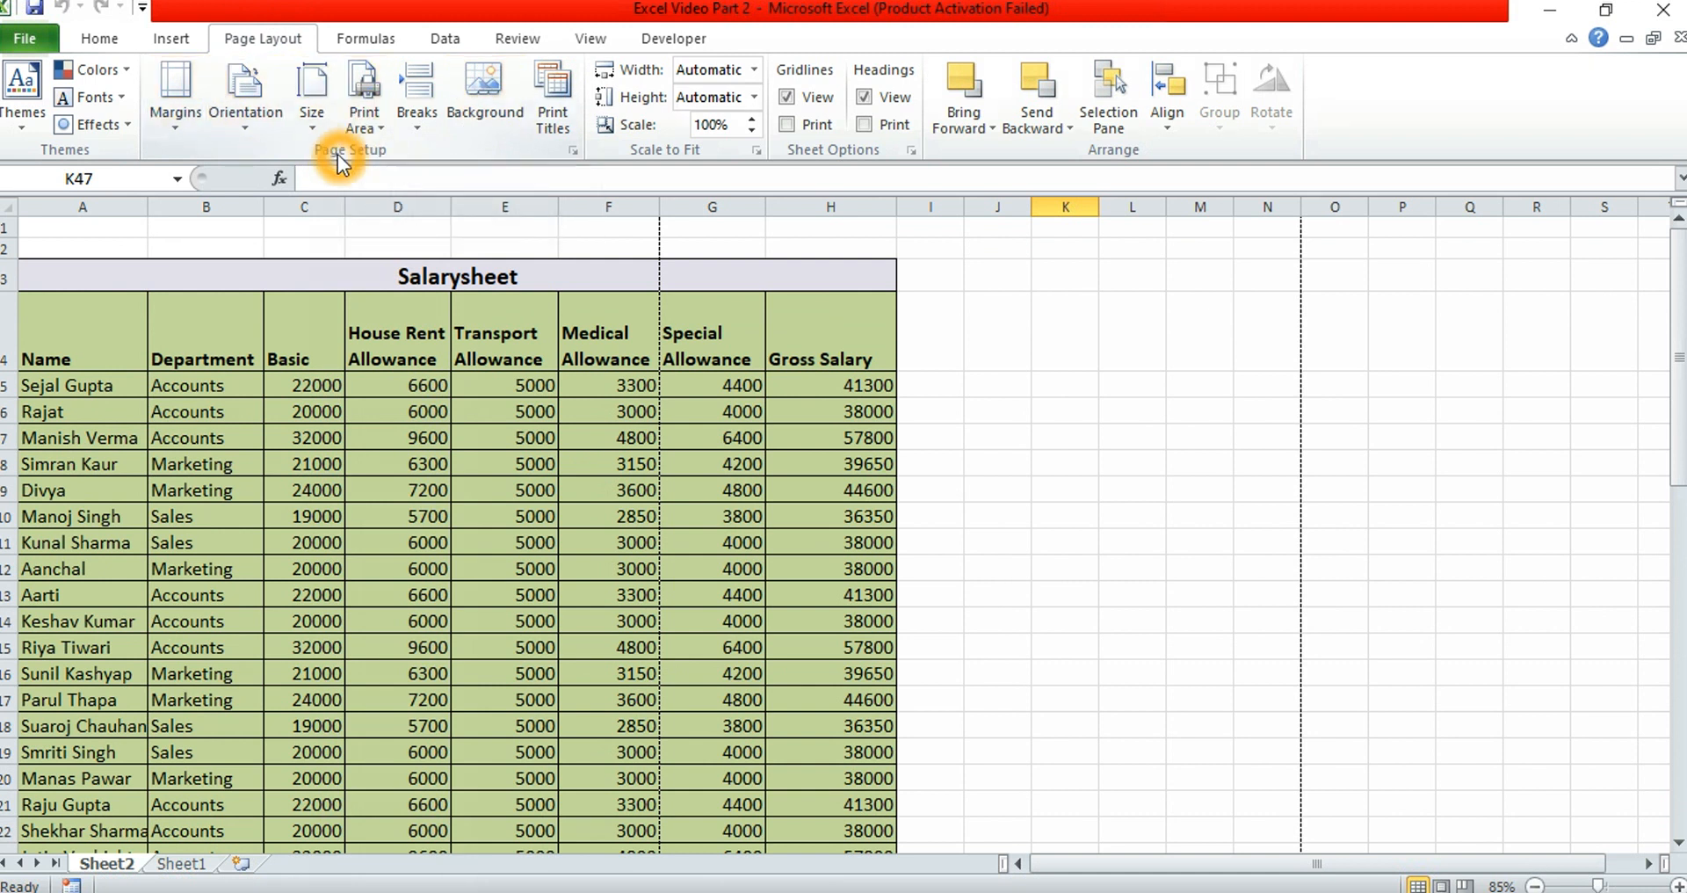
- Review the page, margin, header/footer and sheet options in the print Page Setup without changing them, and return to the worksheet
click(26, 38)
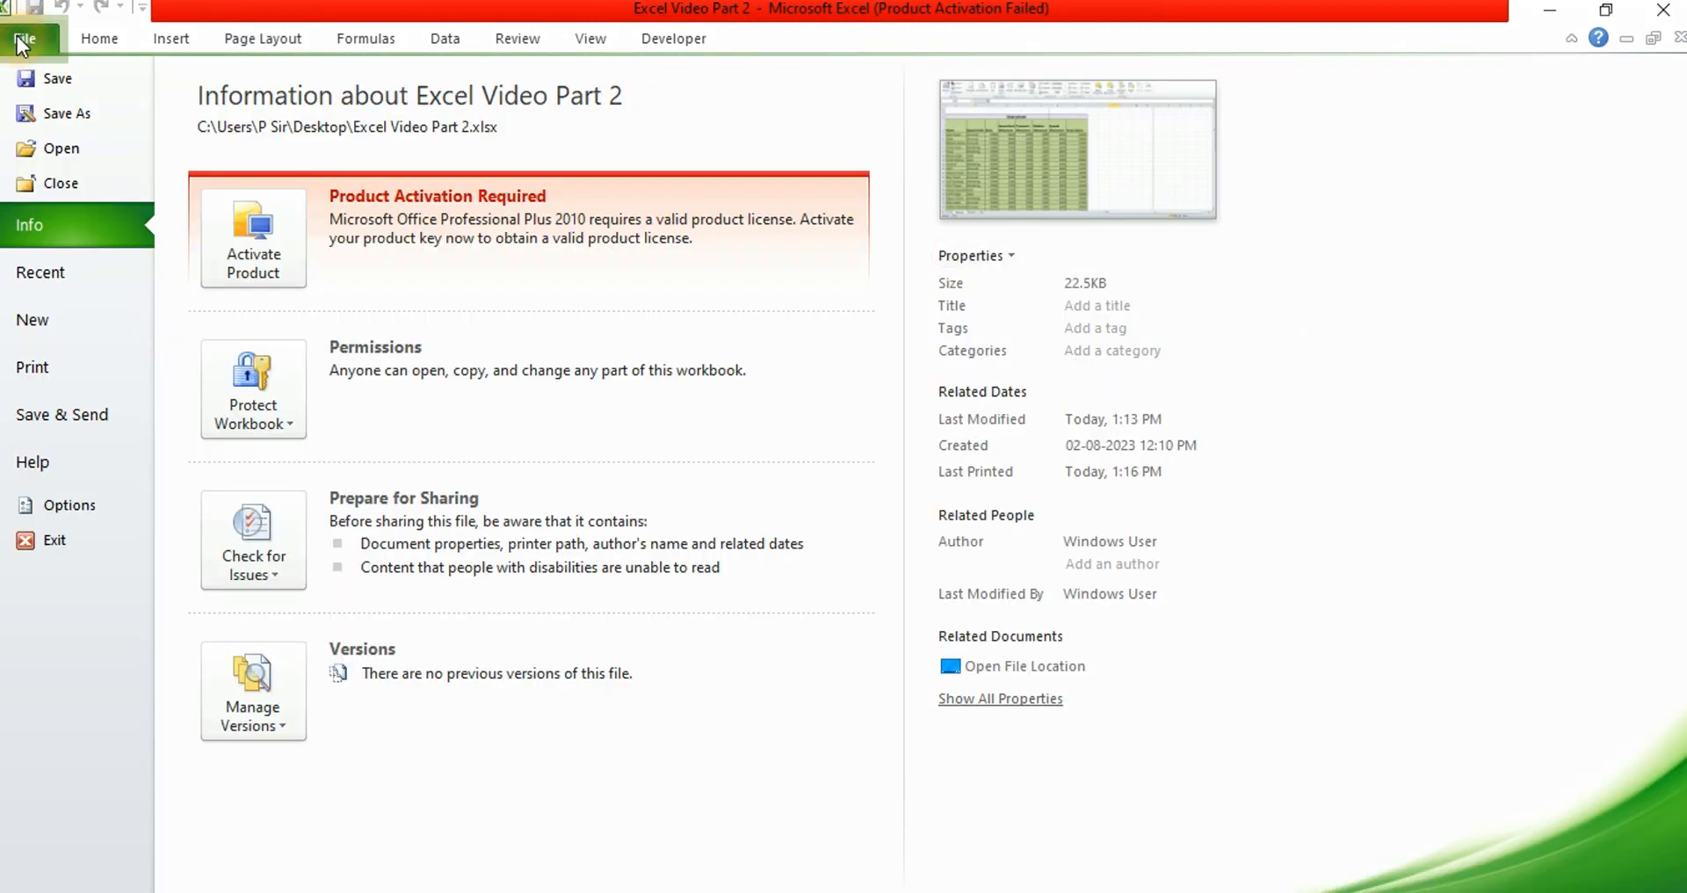
click(39, 369)
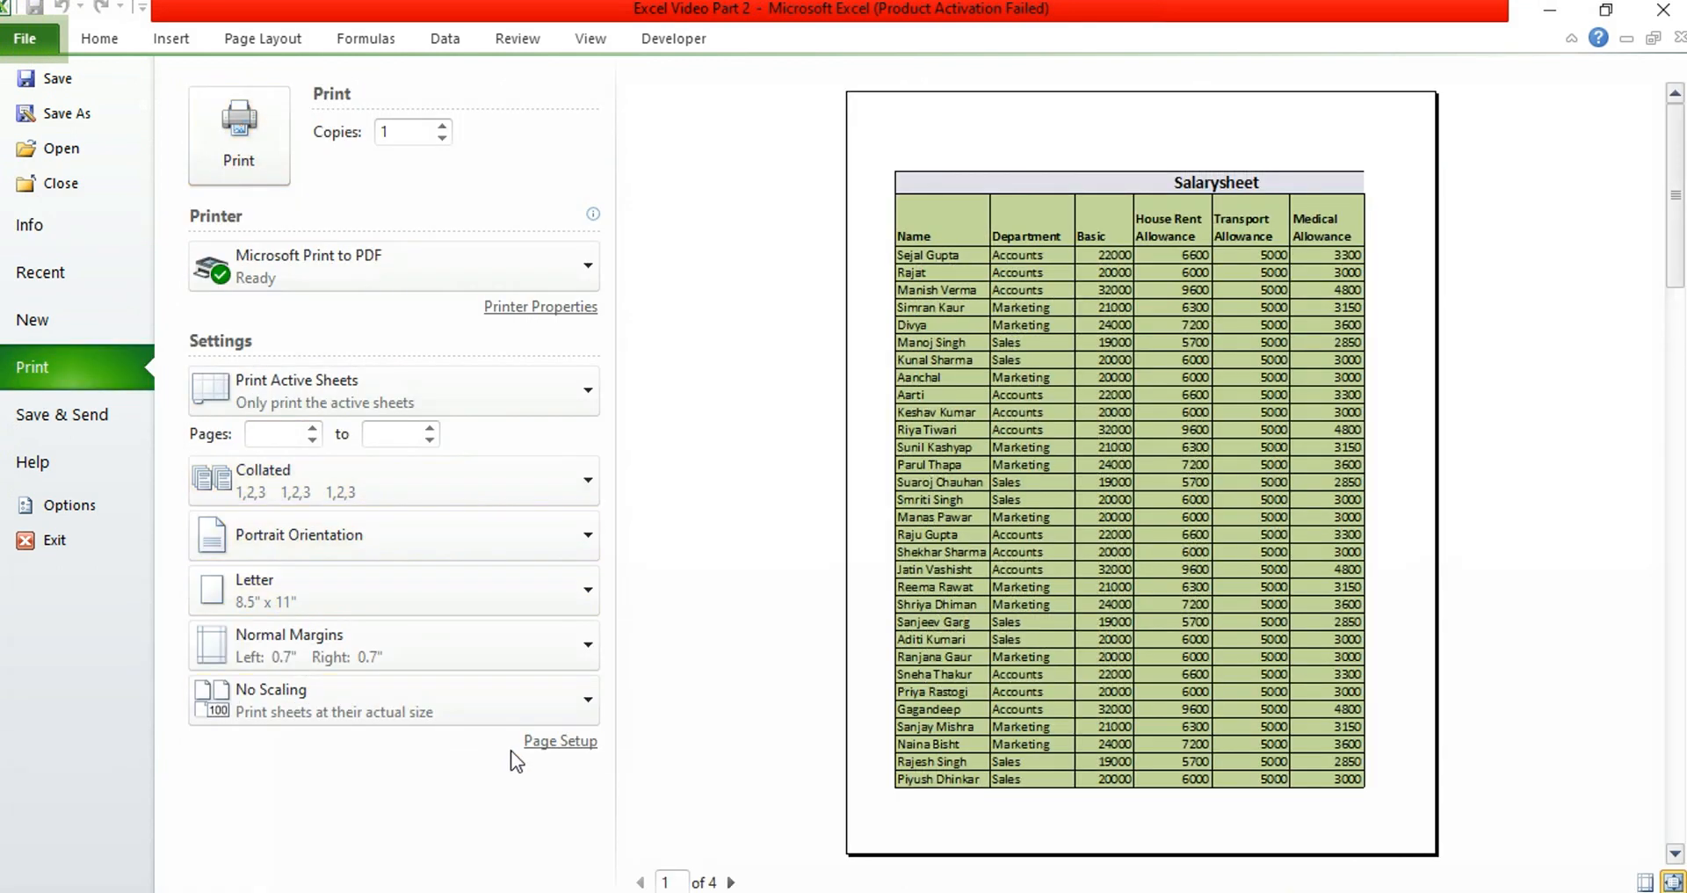
click(580, 745)
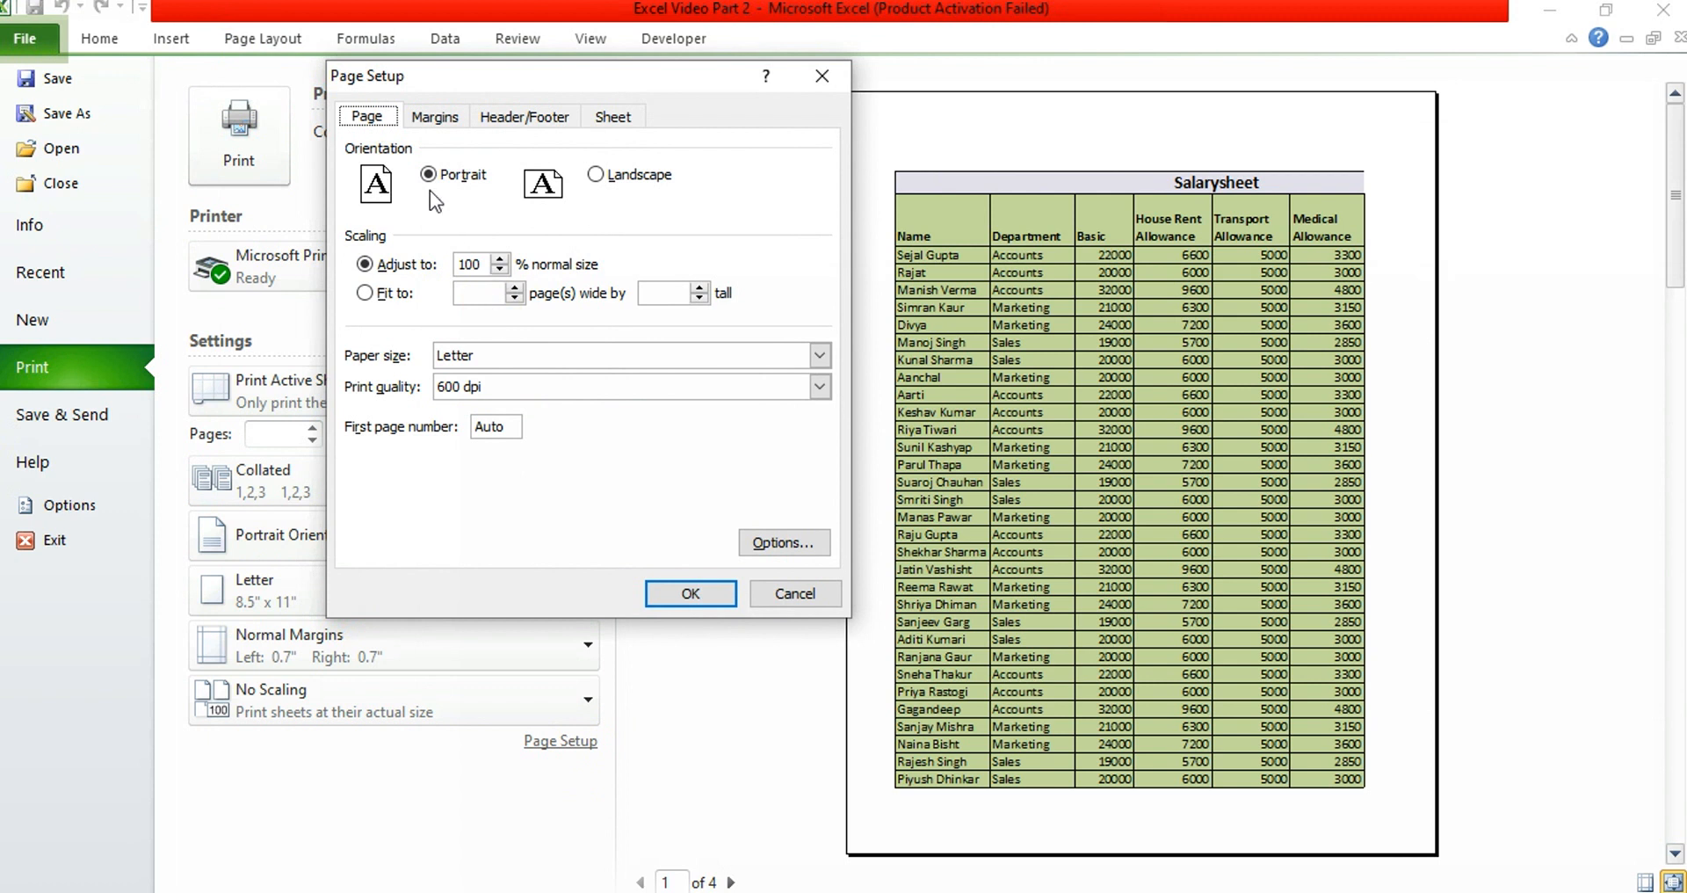
click(430, 117)
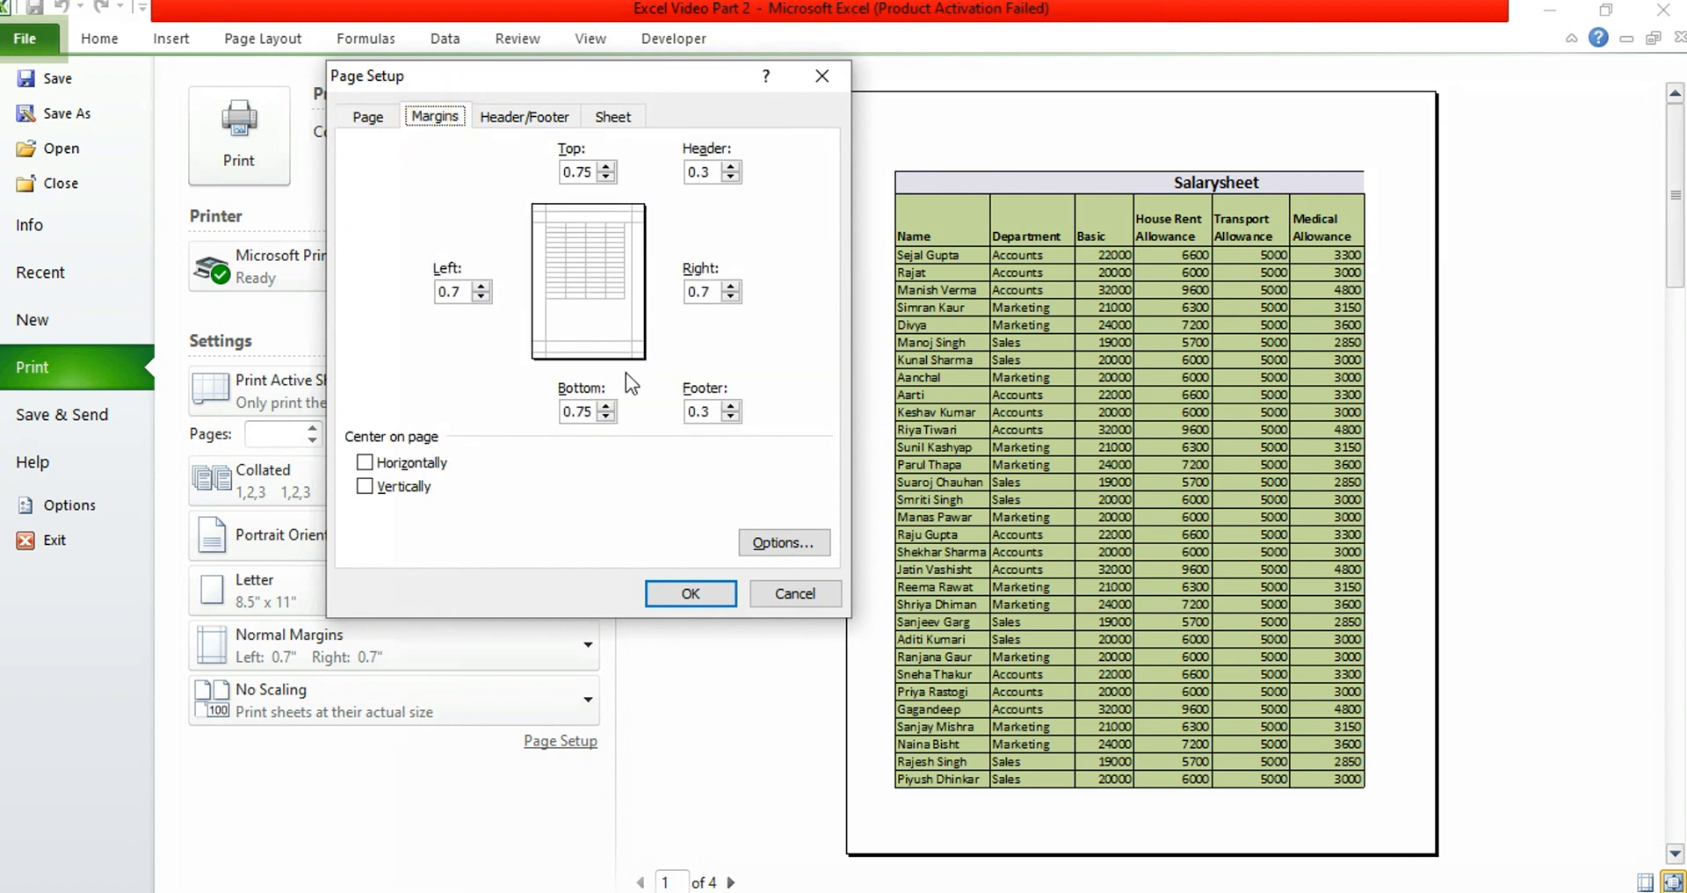
click(510, 123)
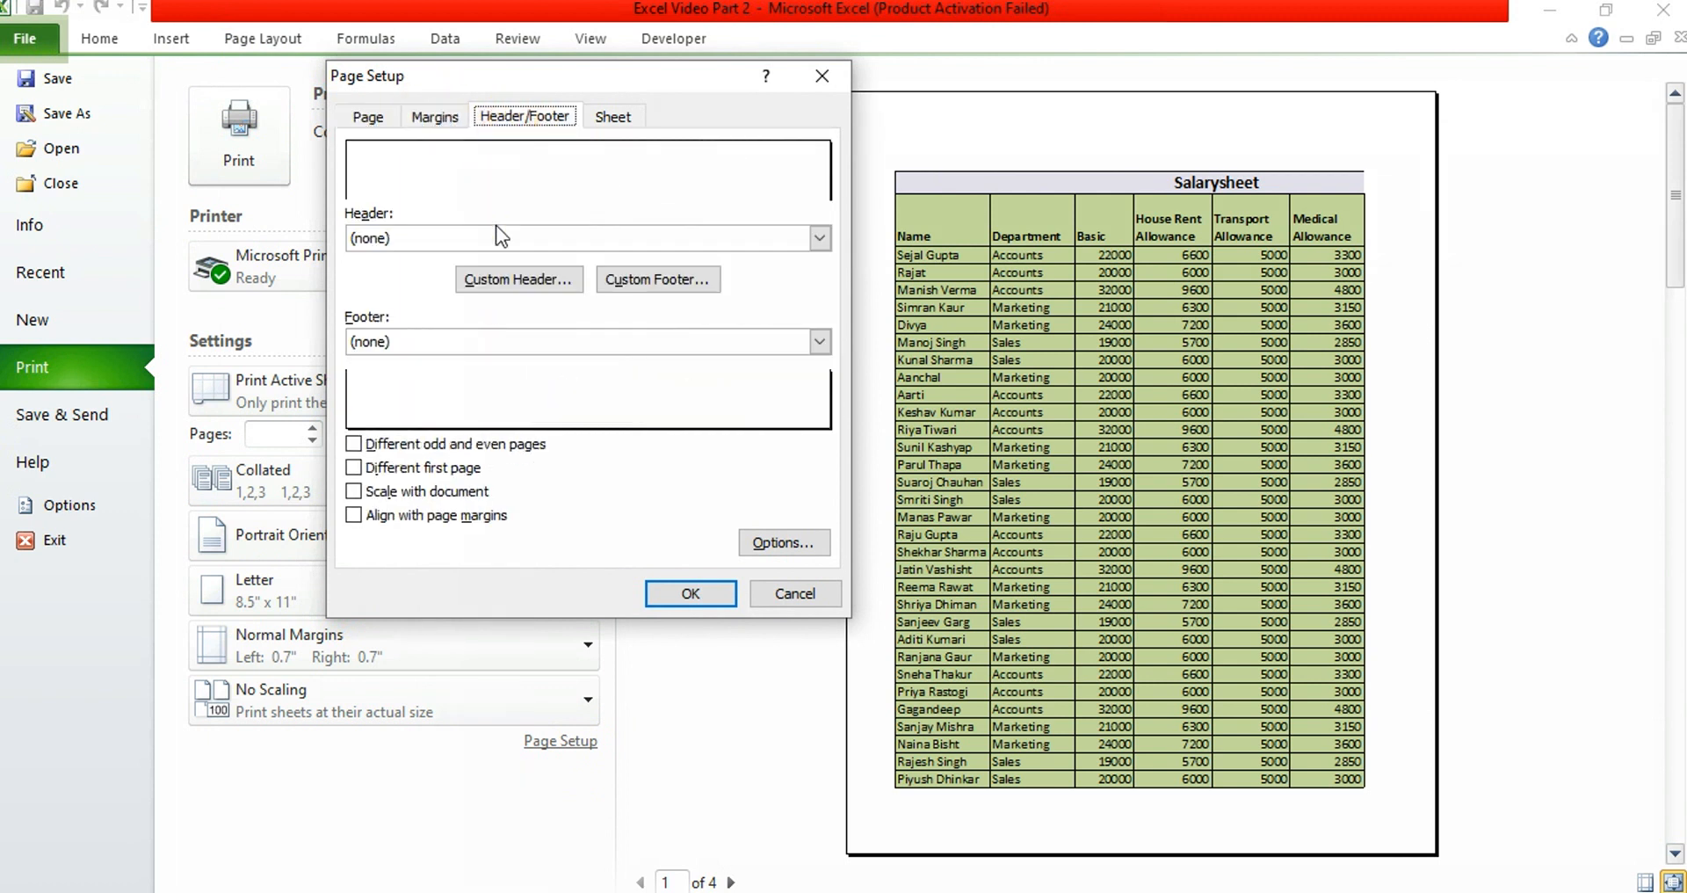
click(606, 117)
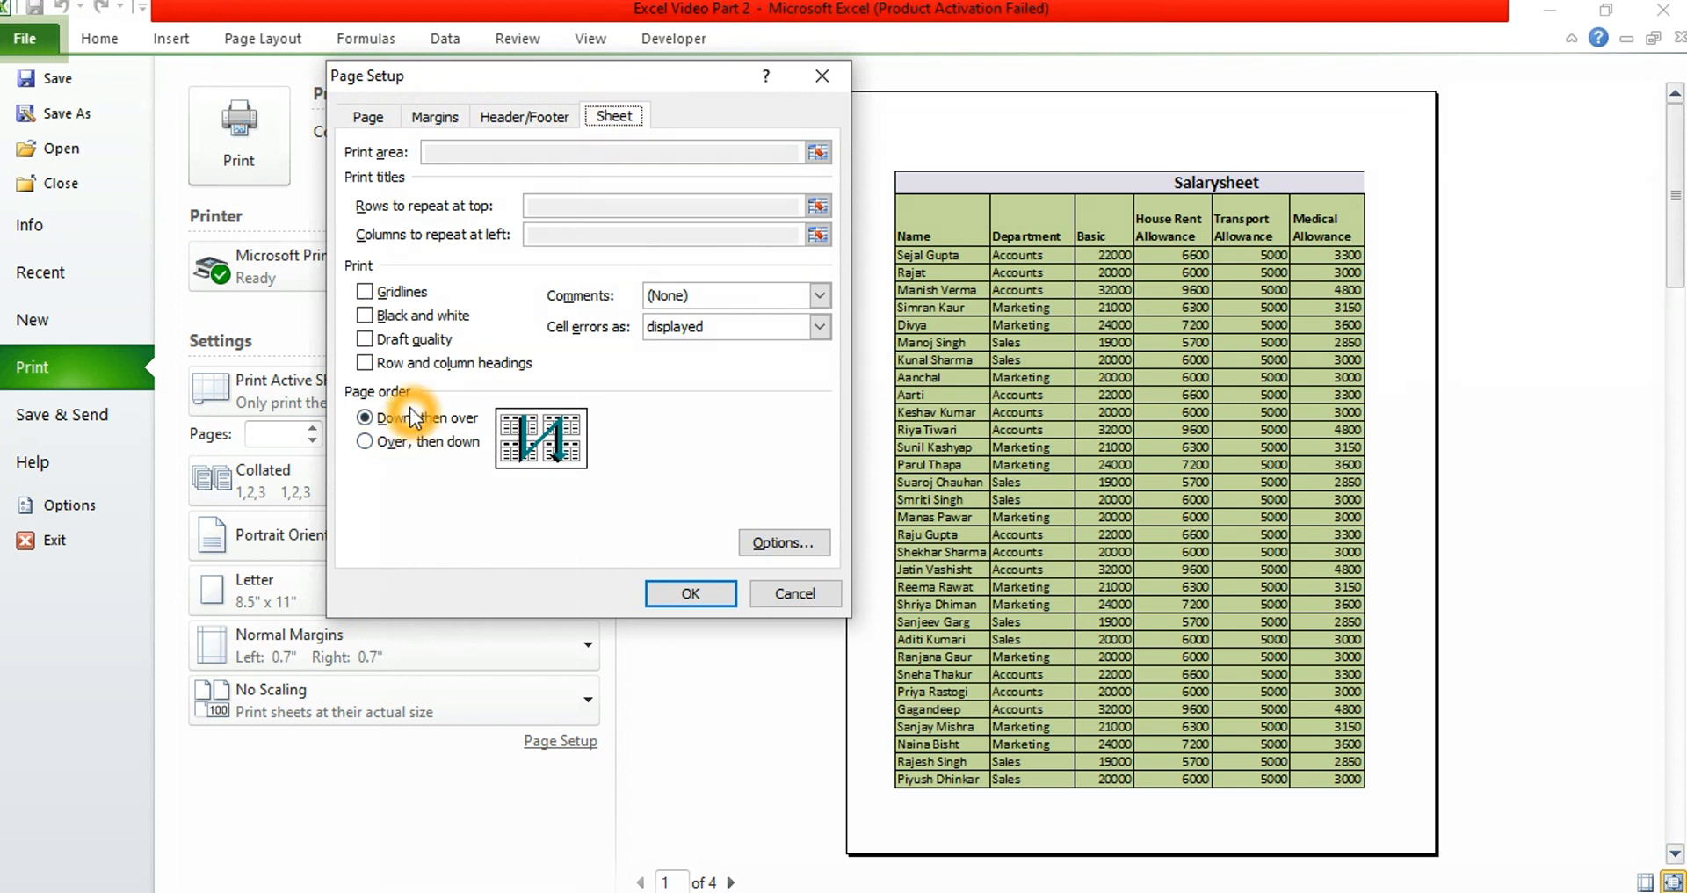
click(821, 79)
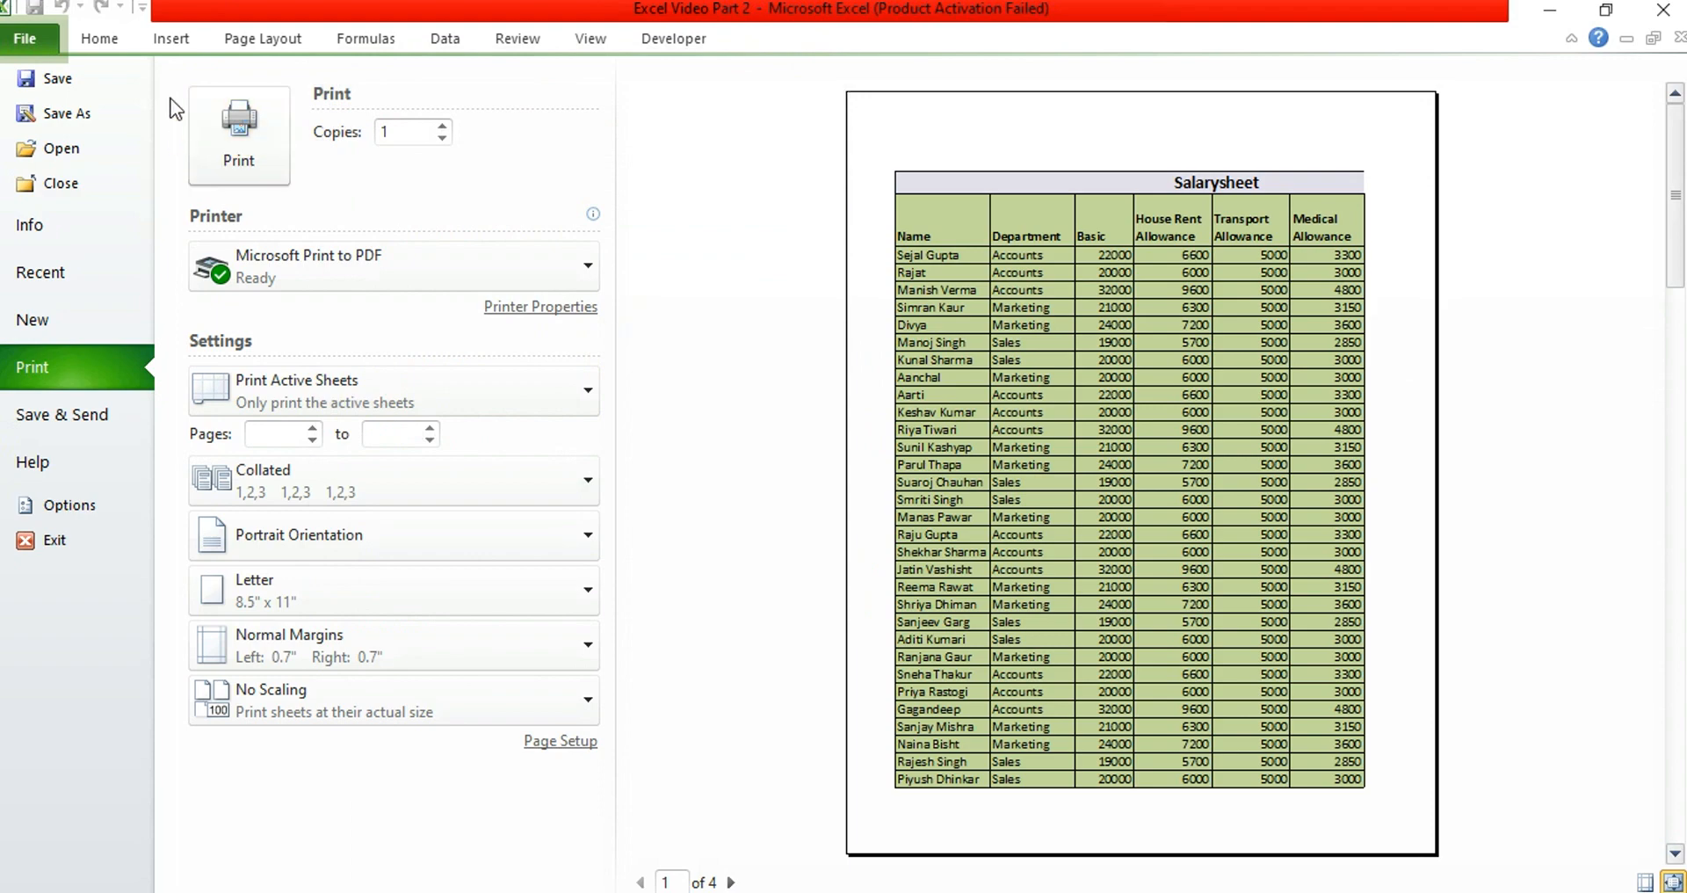
click(249, 40)
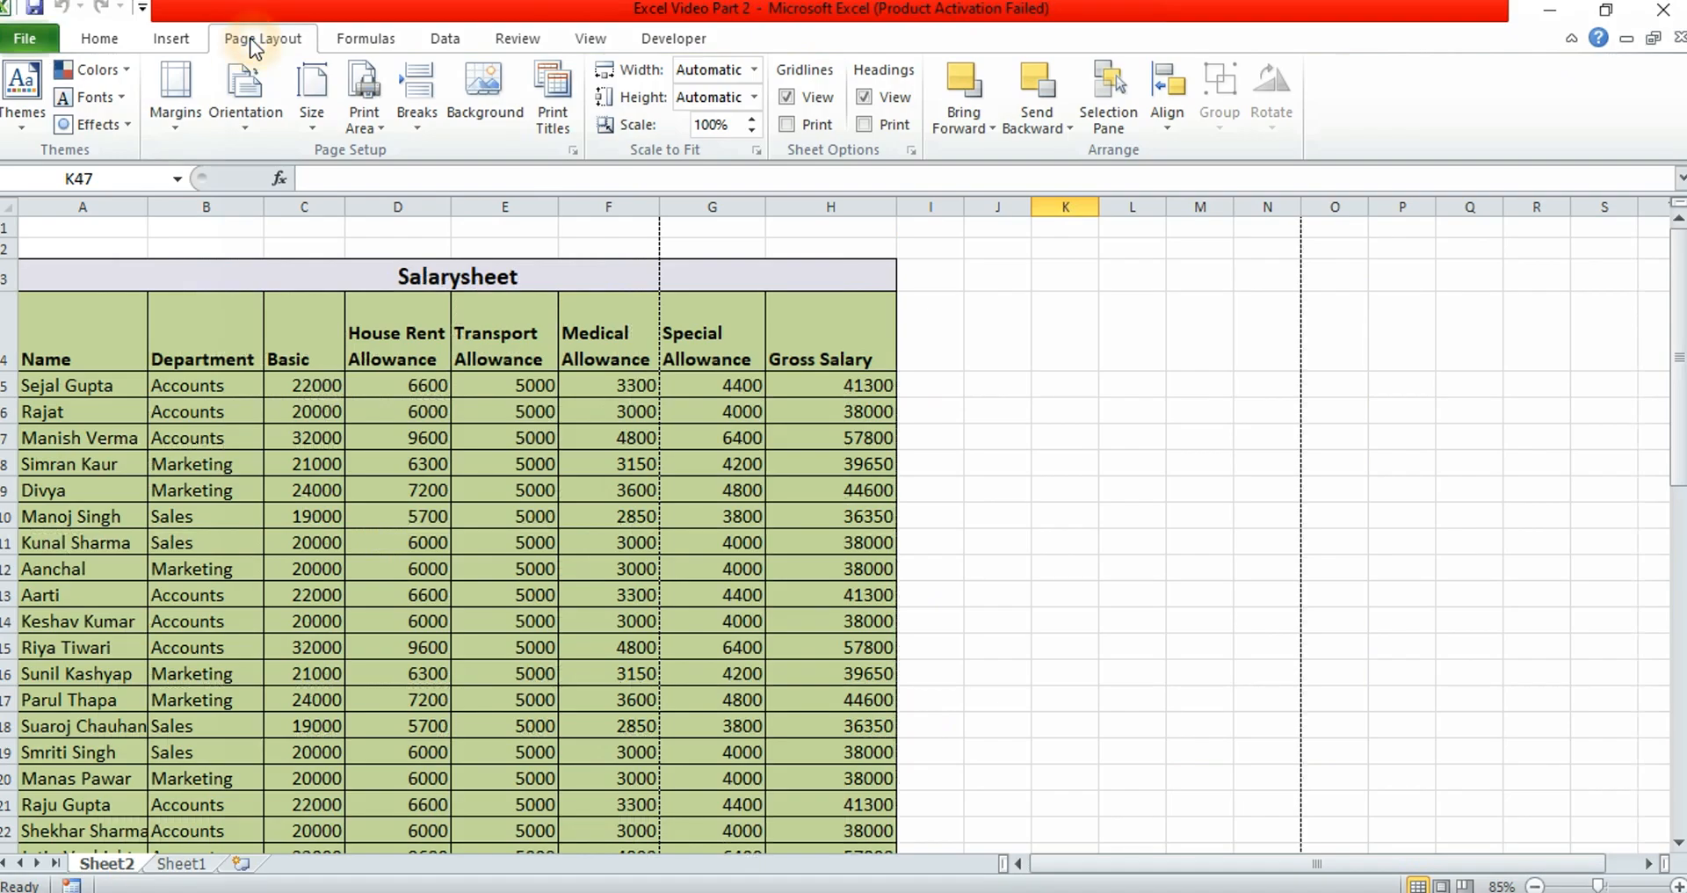
click(624, 463)
click(625, 505)
click(802, 523)
- Set the salary sheet's print scaling in Page Setup to fit 1 page wide by 1 tall
click(24, 39)
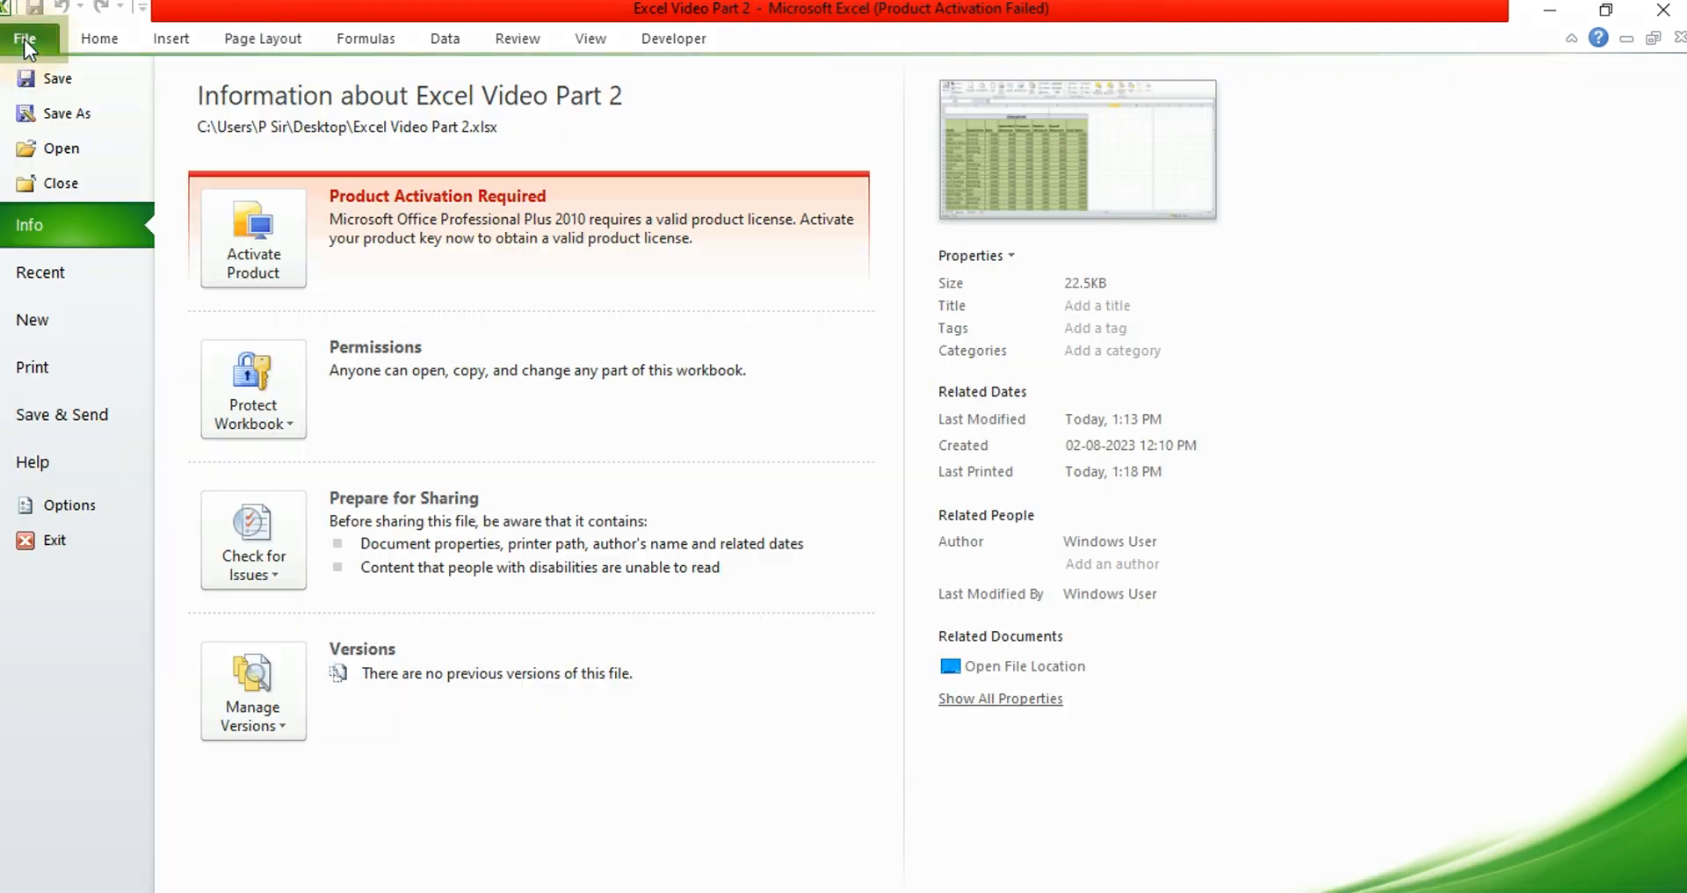
click(41, 368)
click(560, 742)
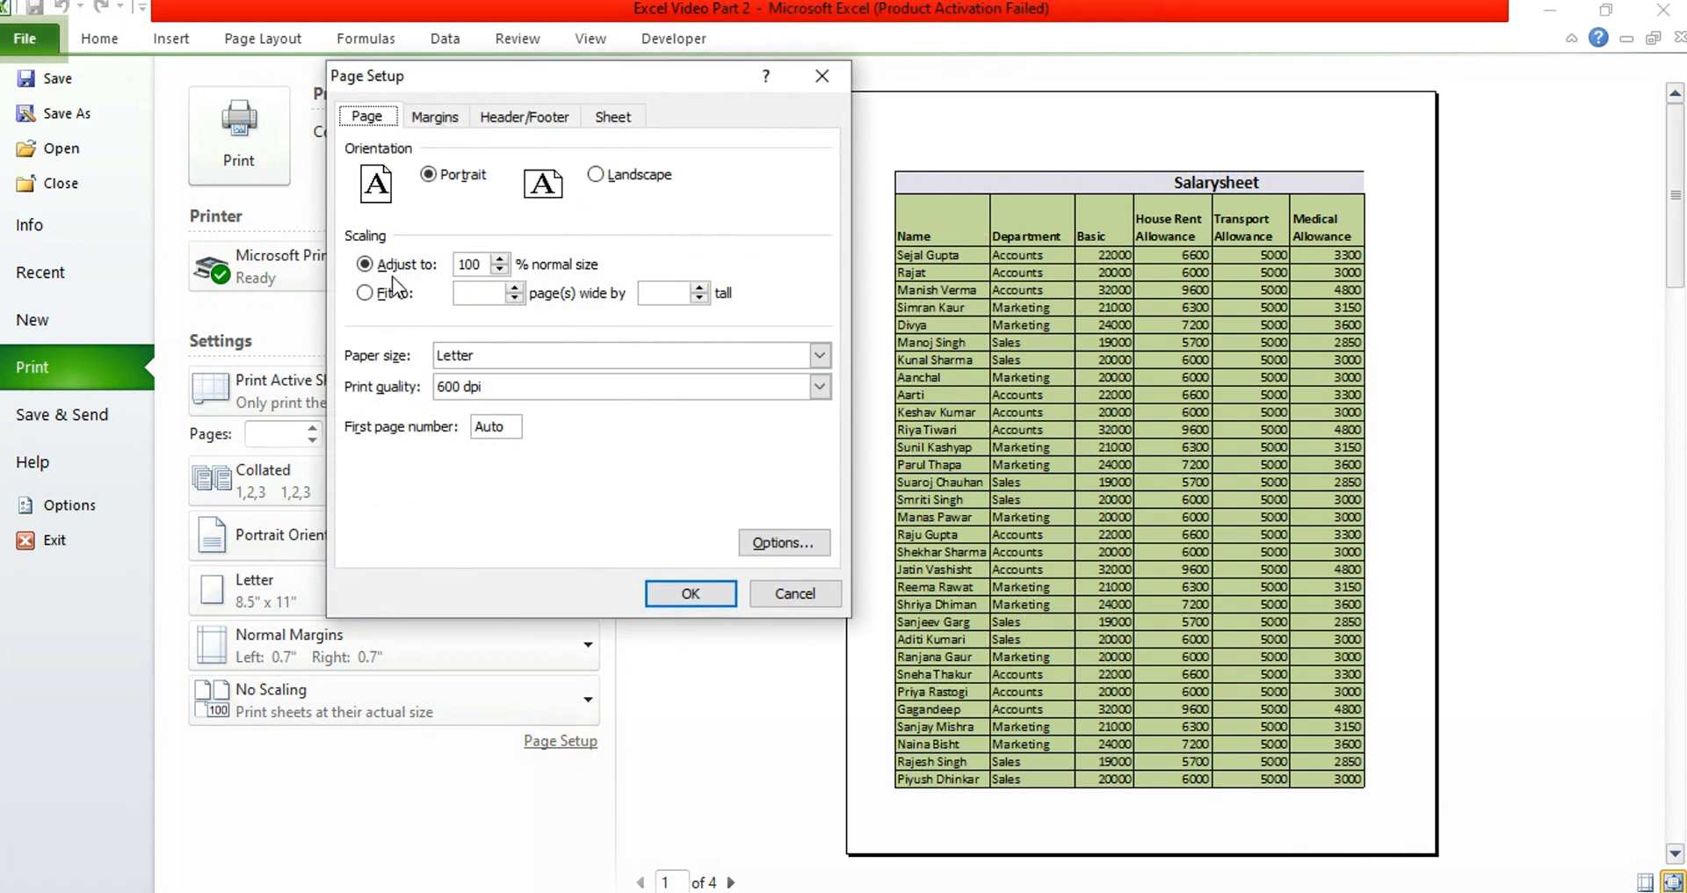
click(475, 267)
click(366, 294)
click(366, 294)
click(516, 289)
click(540, 299)
click(699, 299)
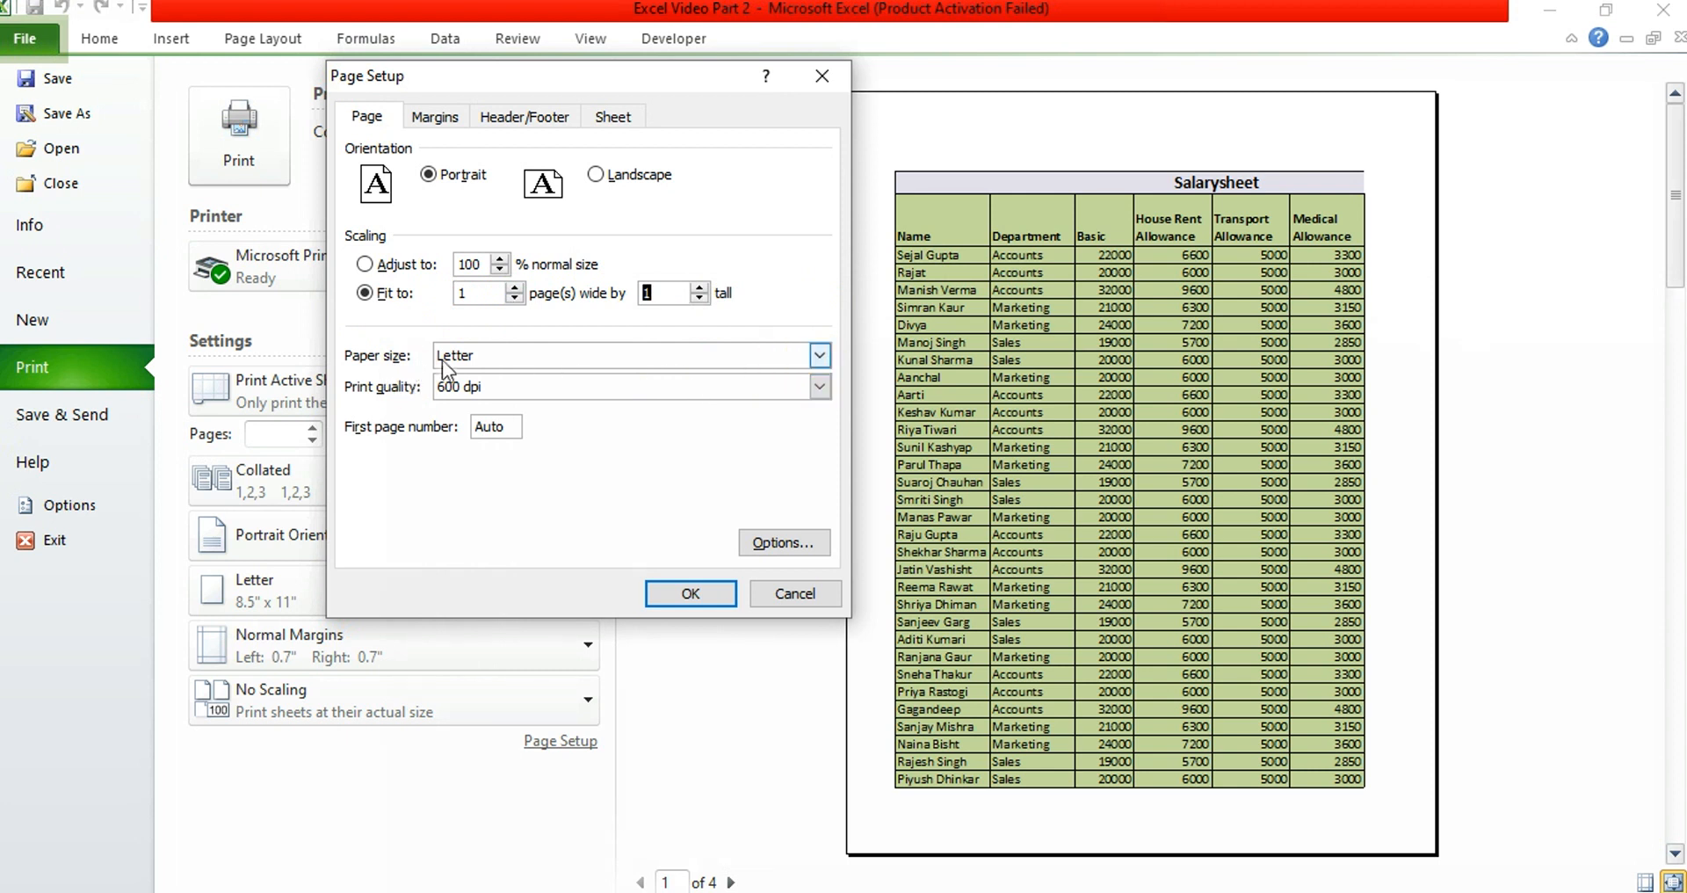
- Choose A4 as the paper size and apply the page setup
click(819, 356)
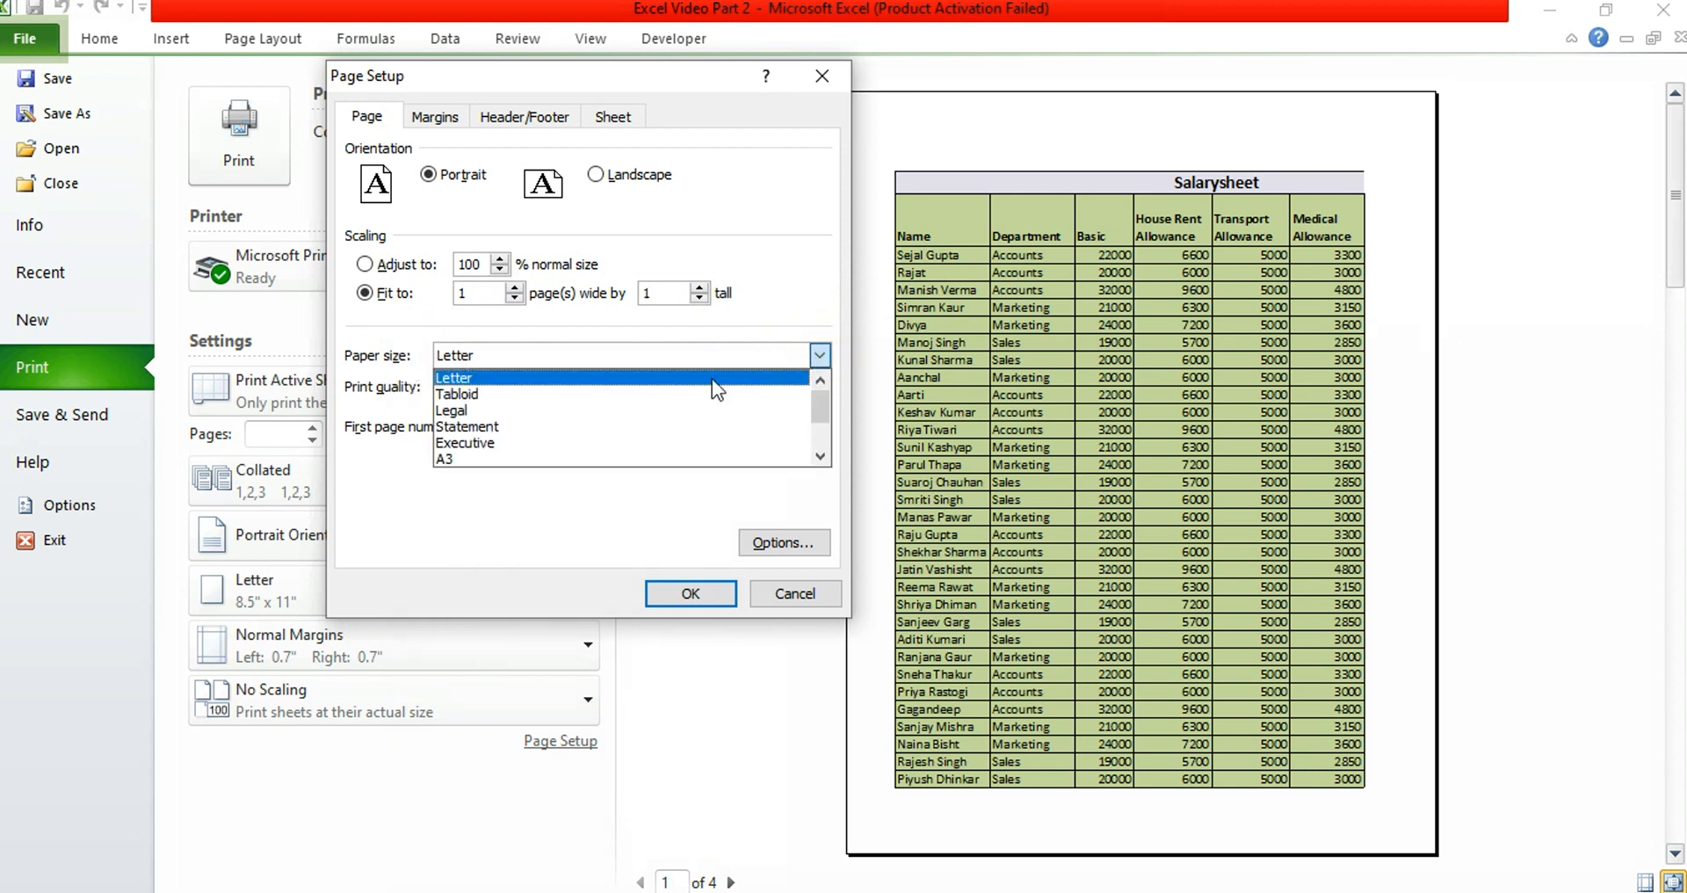
scroll(567, 422, down, 1)
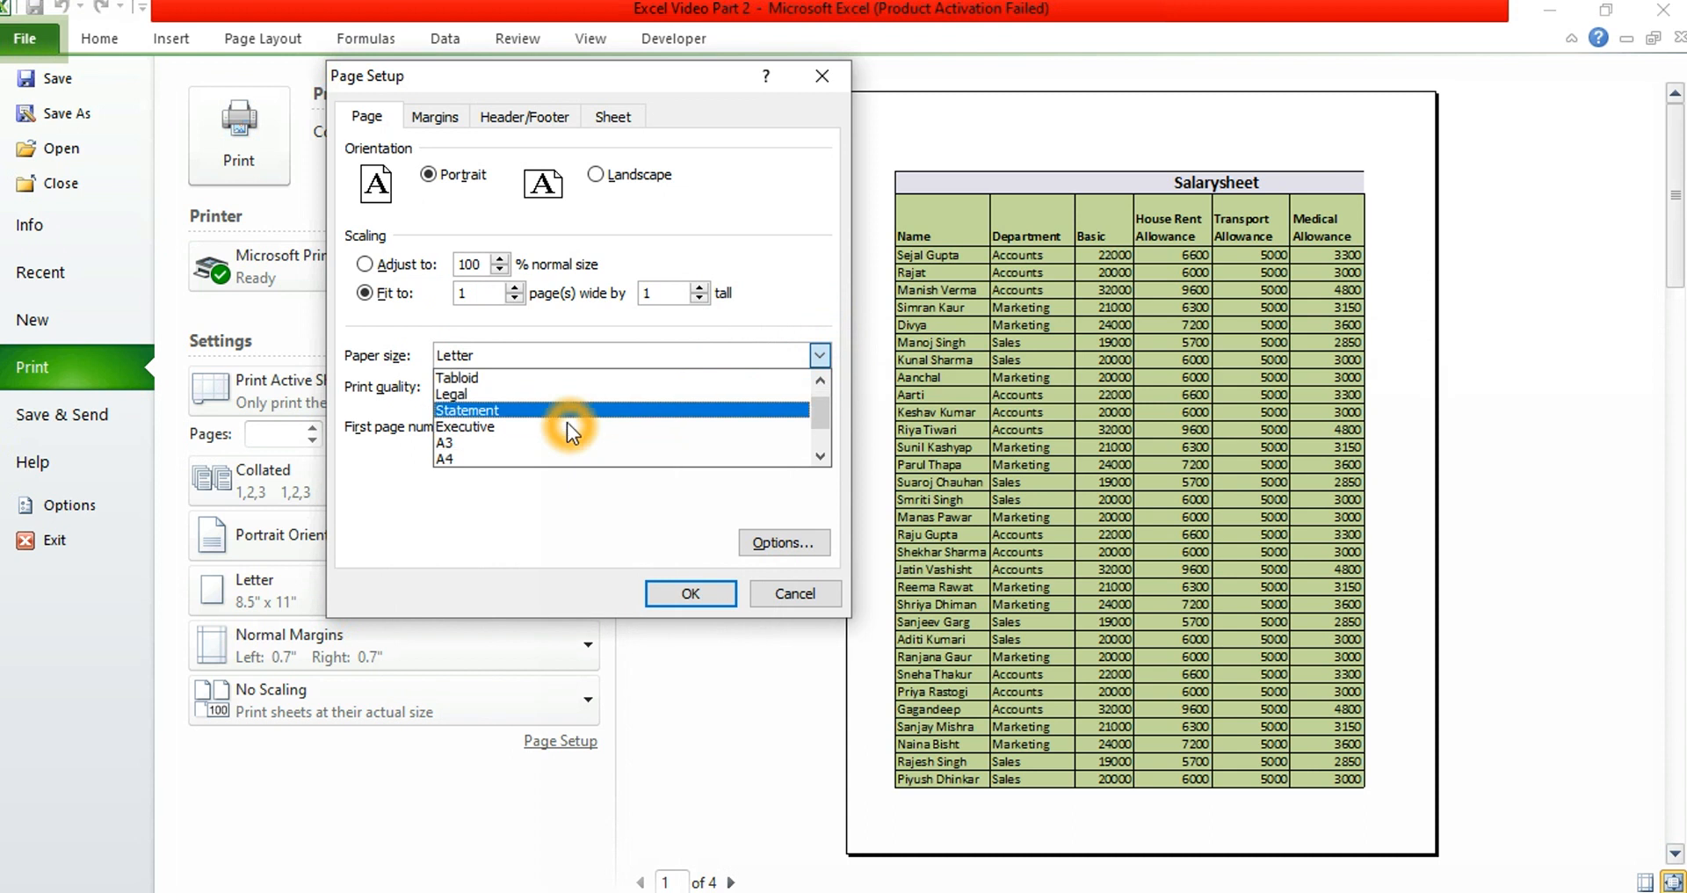
click(446, 455)
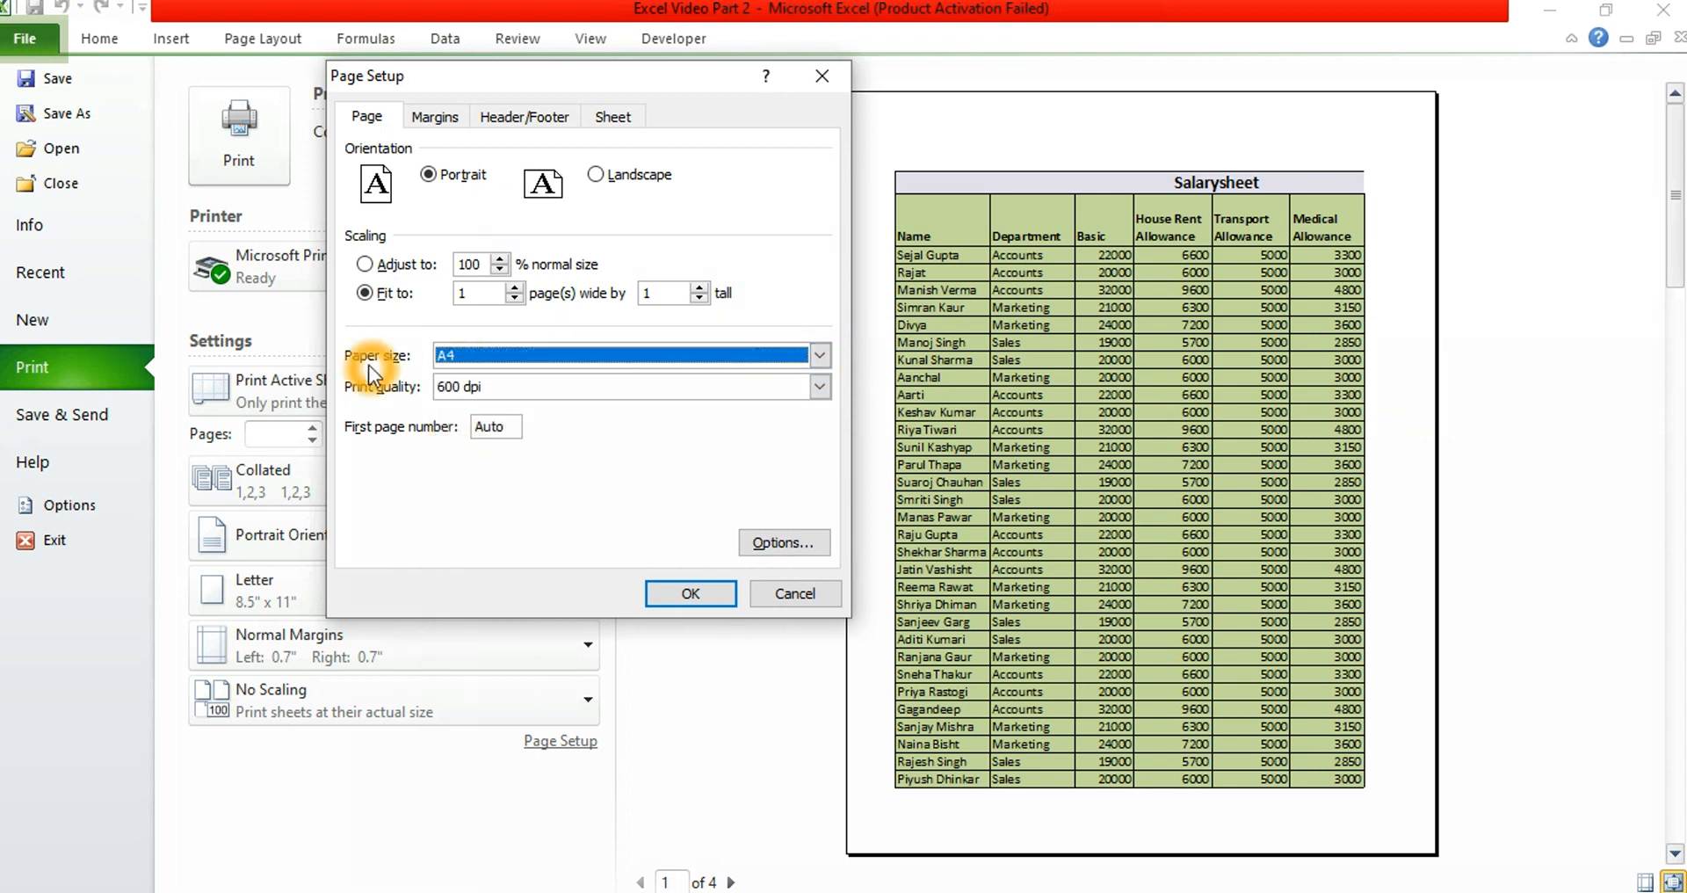
click(687, 595)
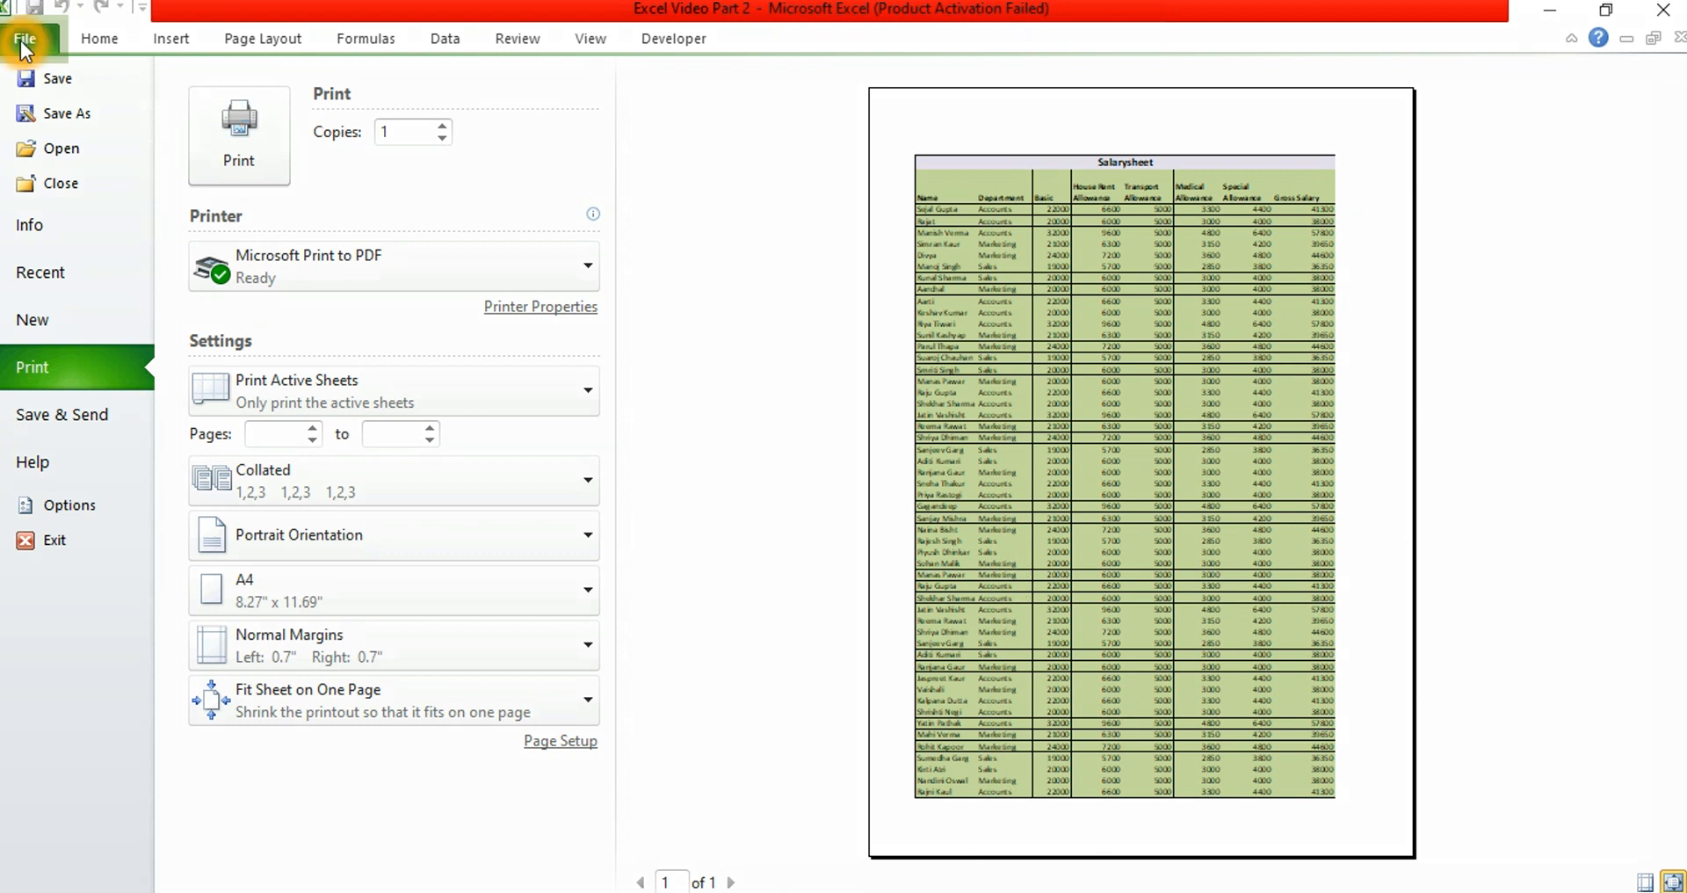
- Set the print scaling in Page Setup to adjust to 100% of normal size and apply it
click(547, 743)
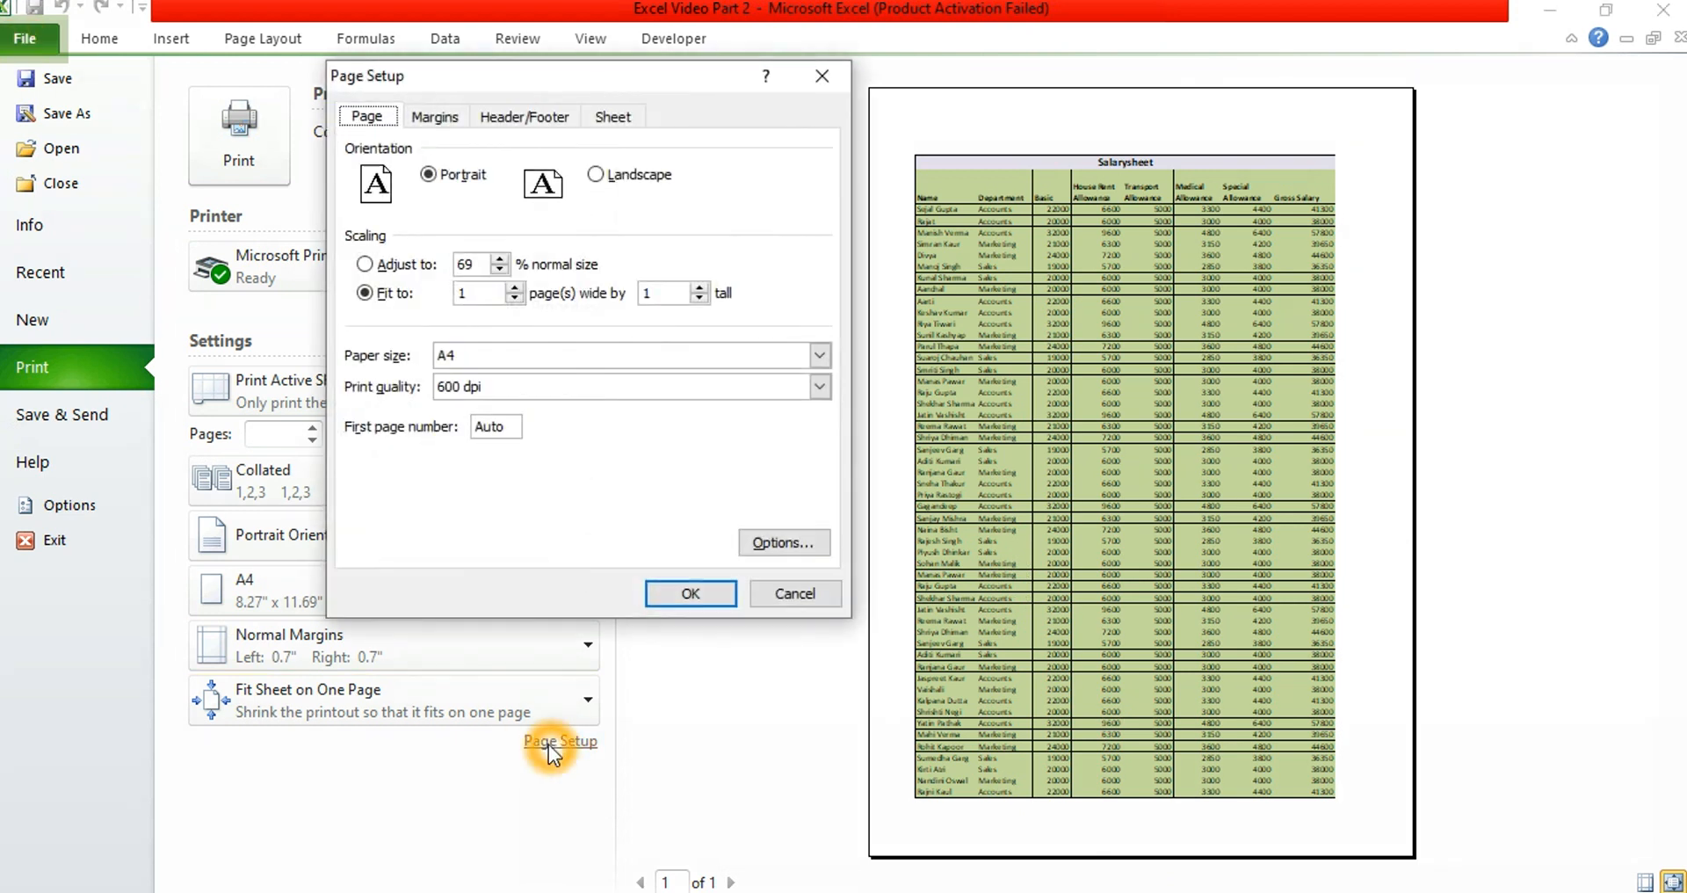
click(365, 264)
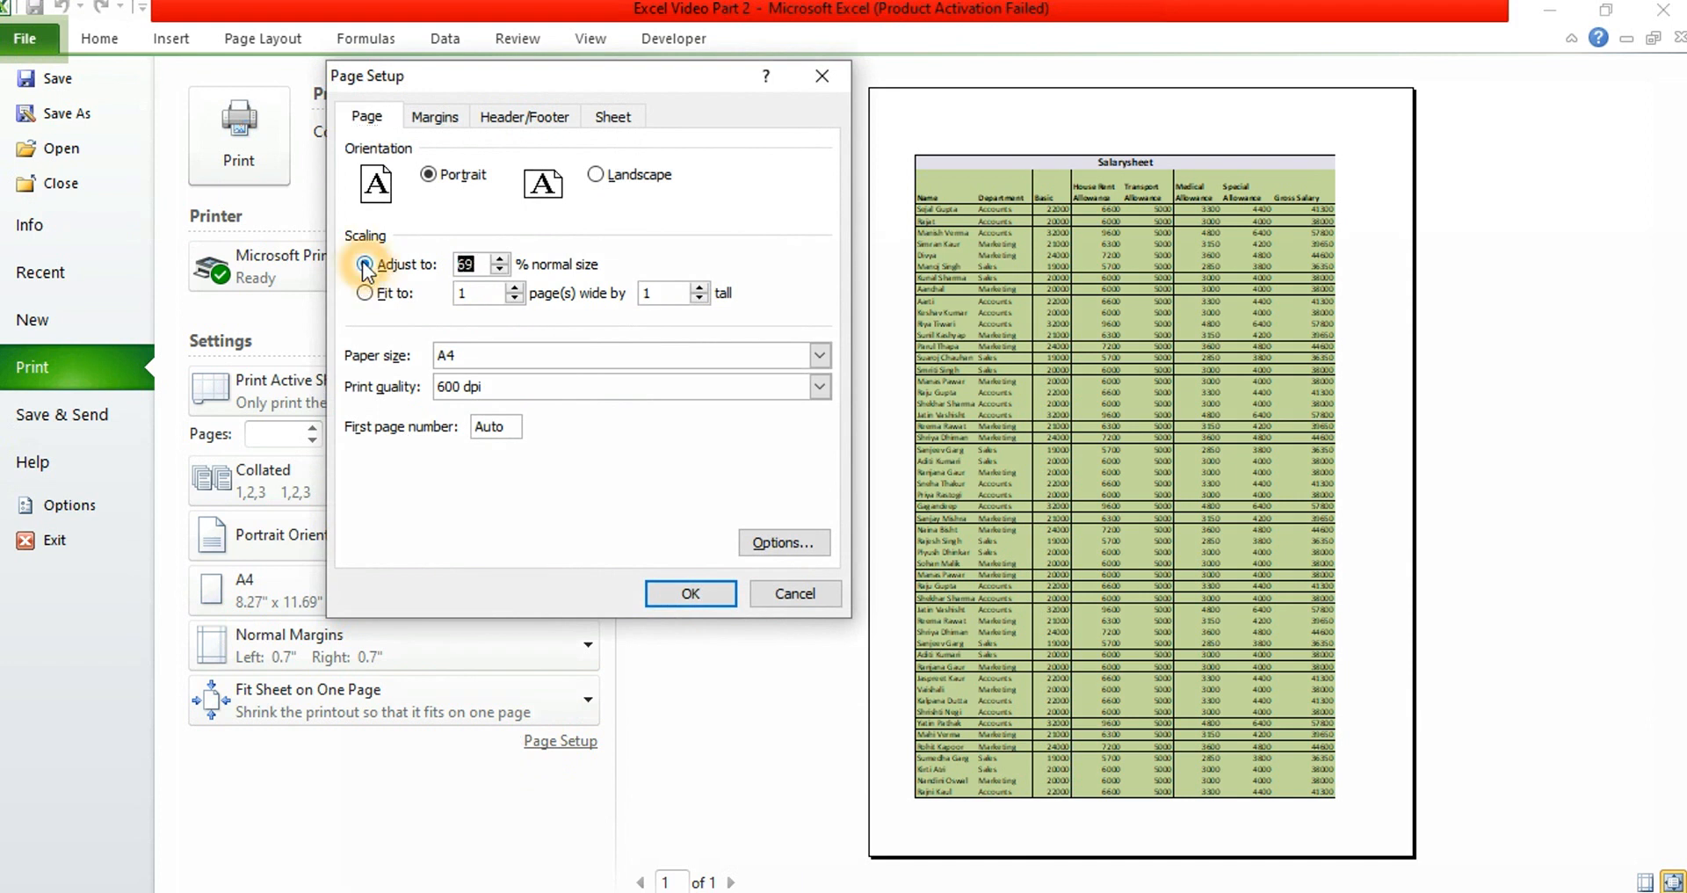
click(500, 259)
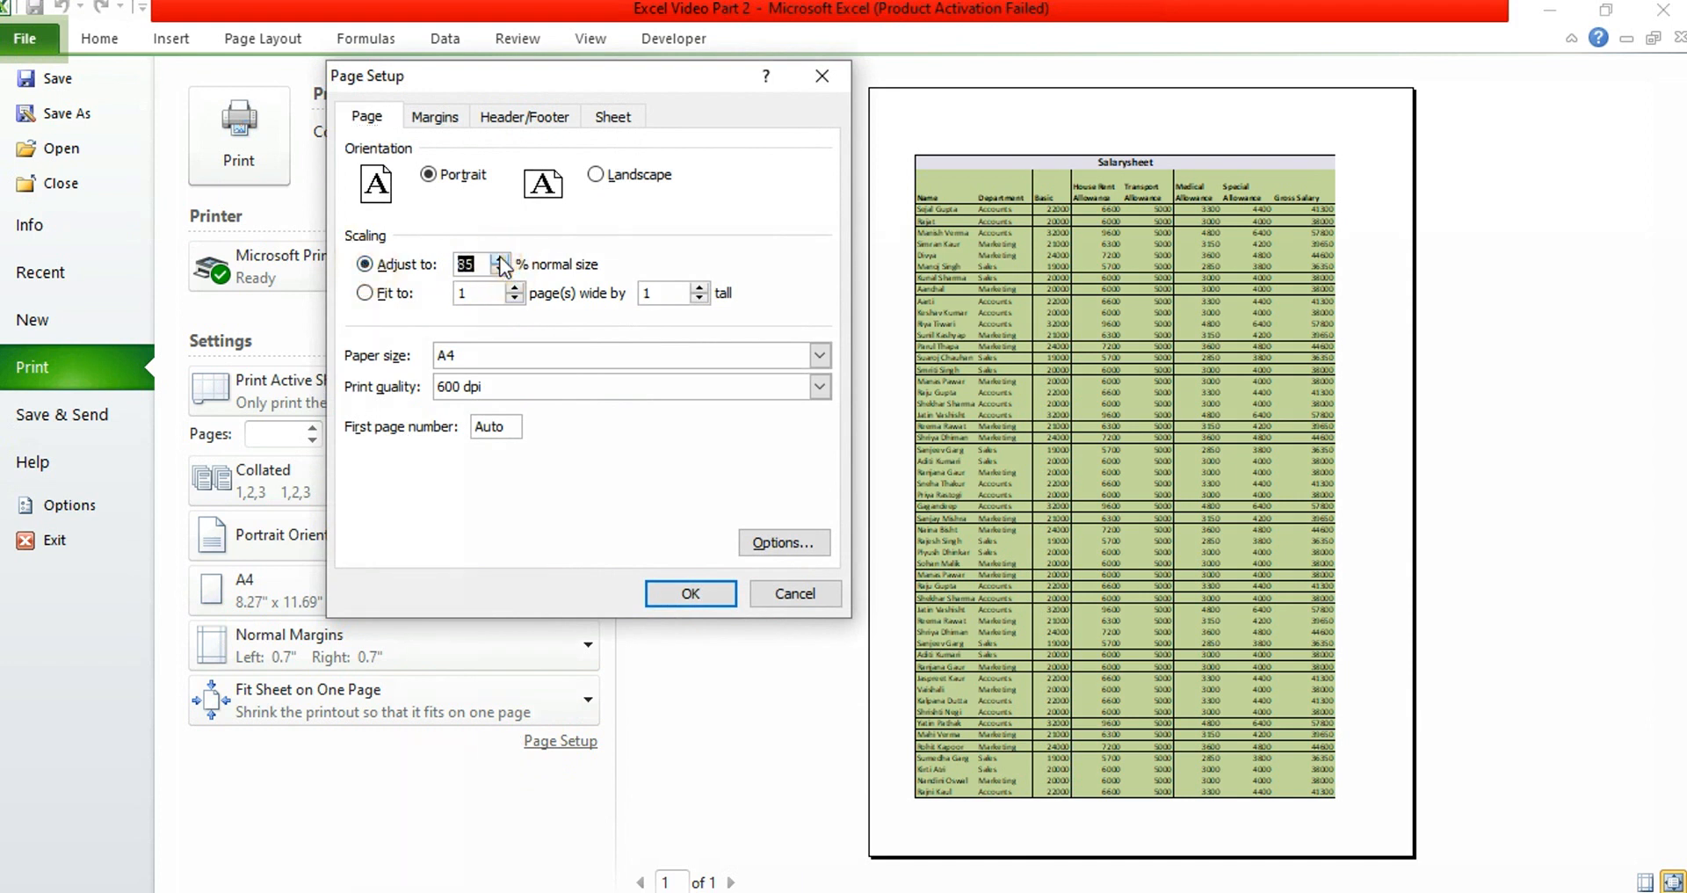
click(500, 260)
click(500, 260)
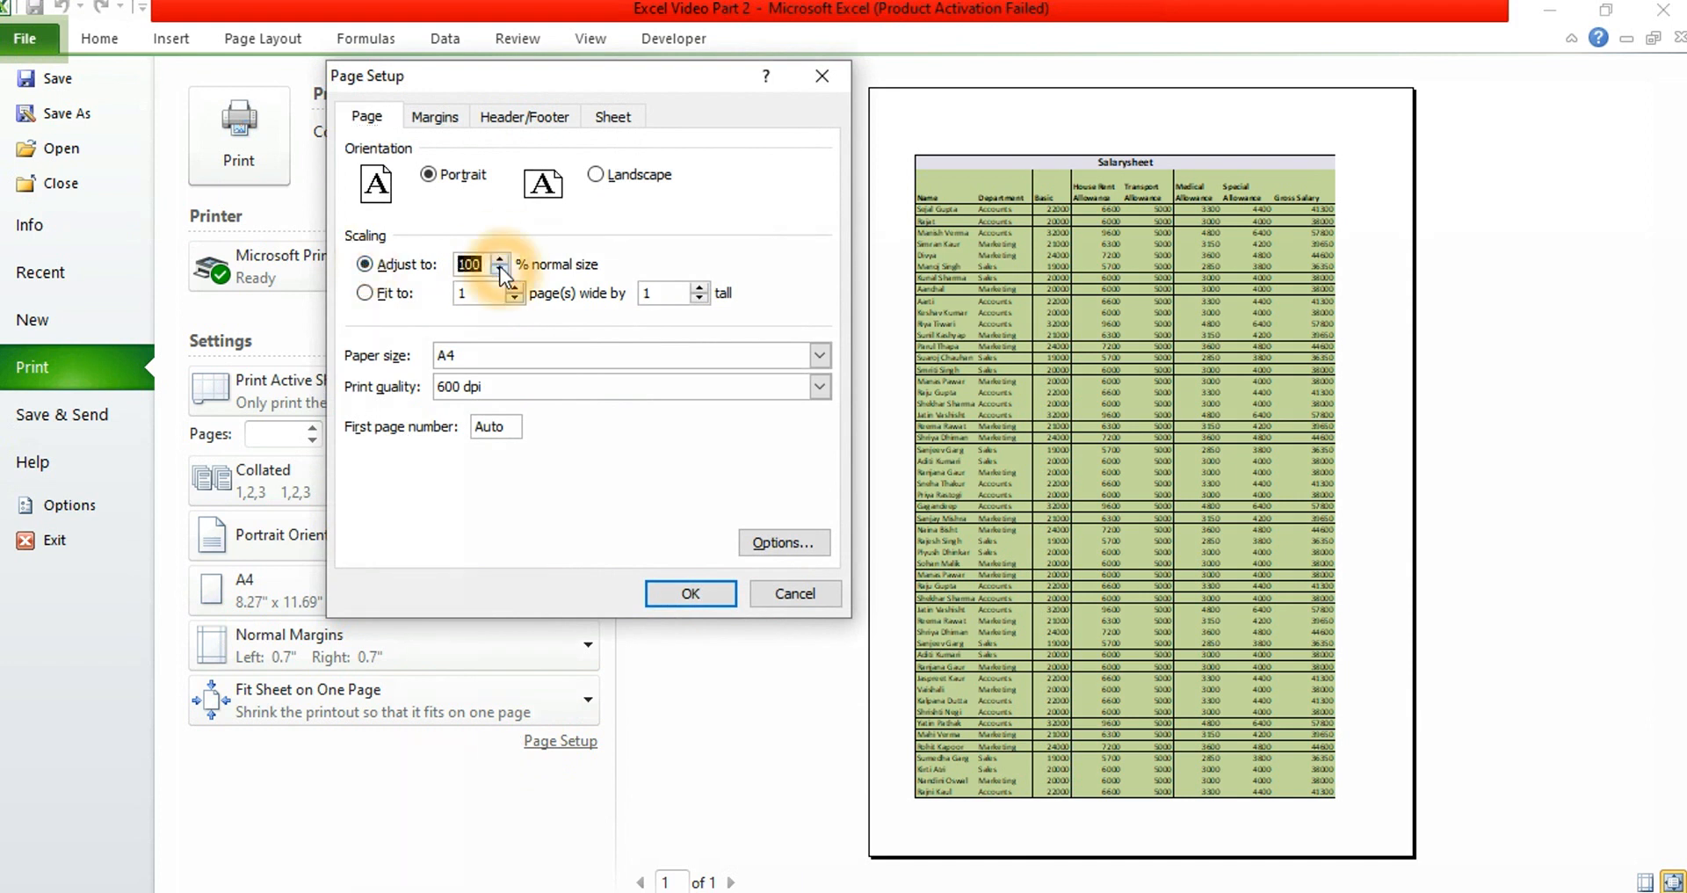
click(689, 594)
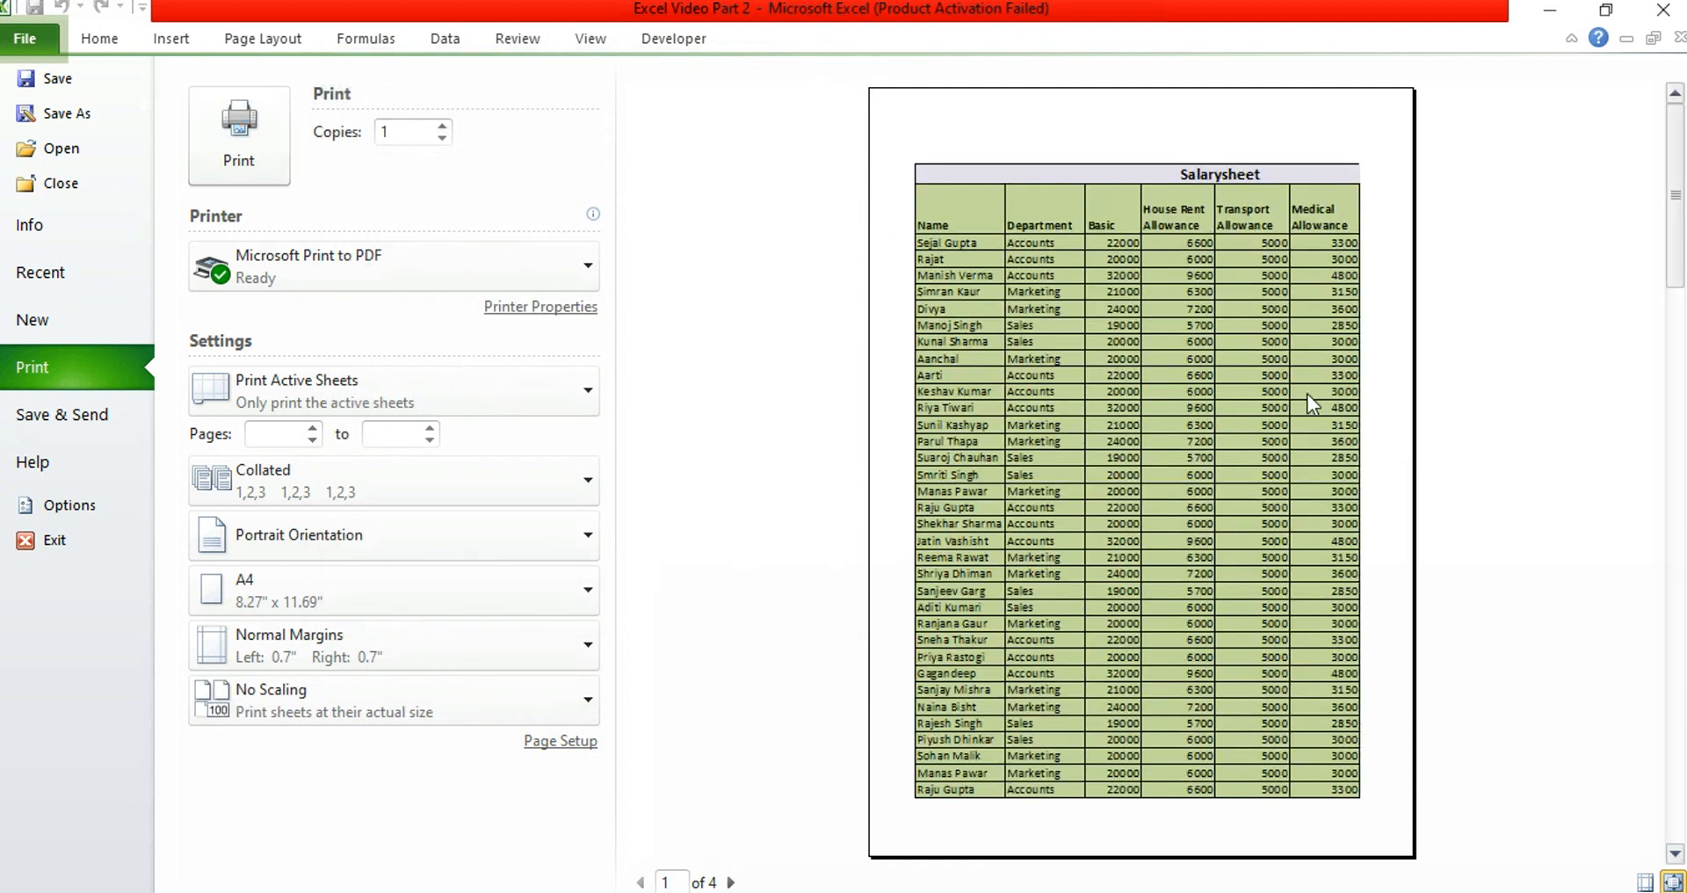
- Return to the worksheet, select the salary table from its title down to row 39, and widen column A to fit the names
click(98, 40)
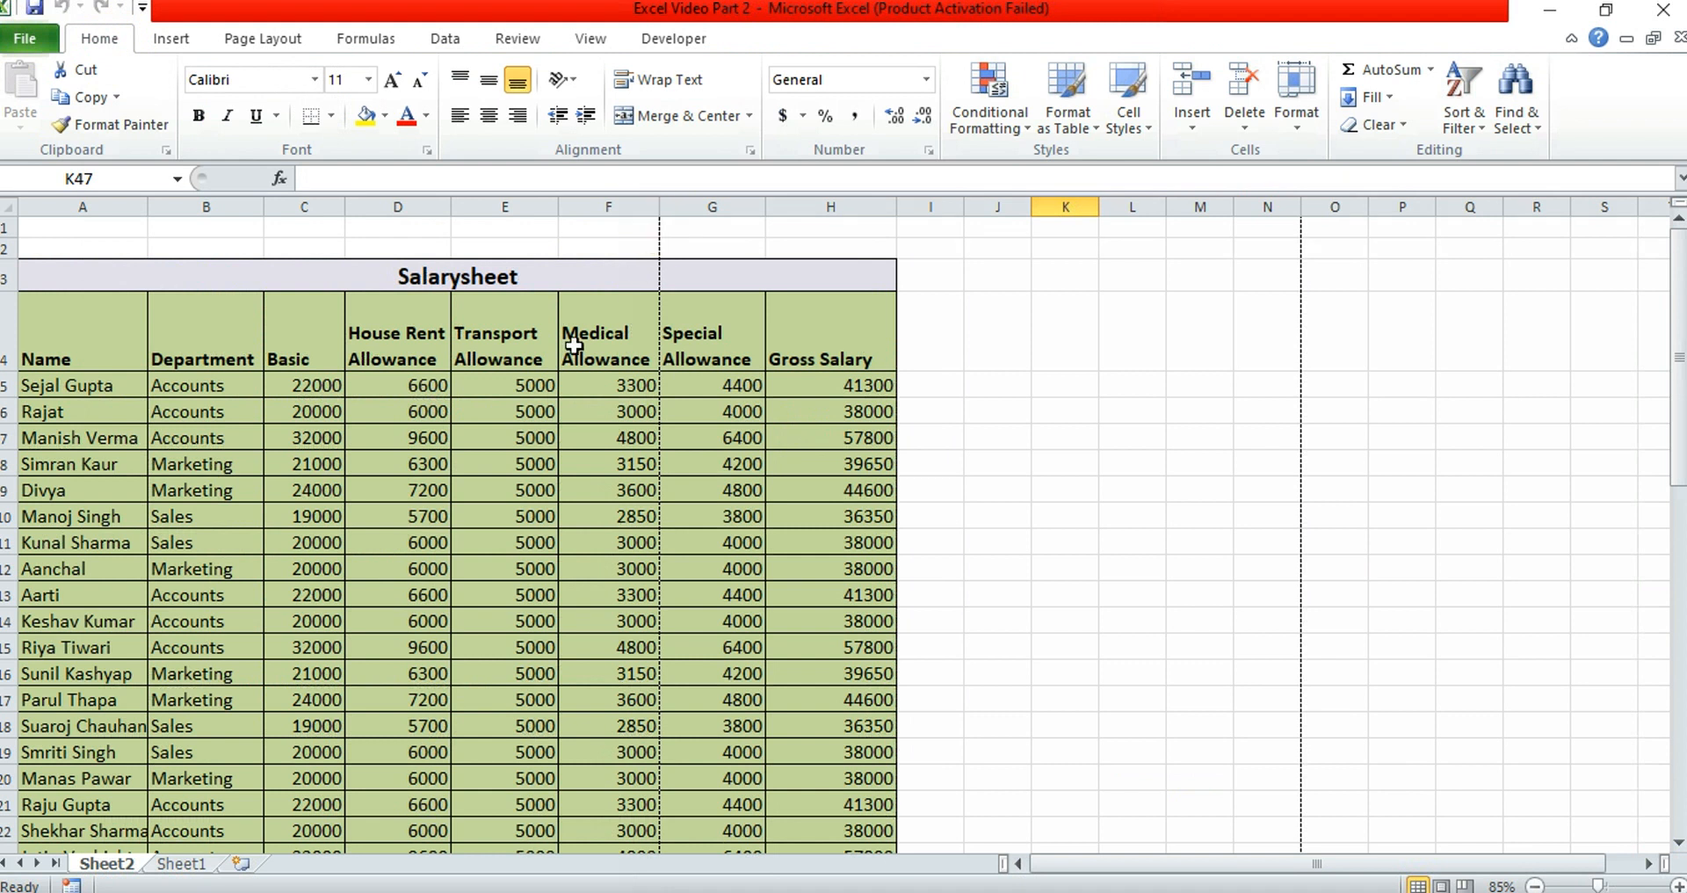
drag(88, 270, 424, 734)
drag(148, 204, 190, 205)
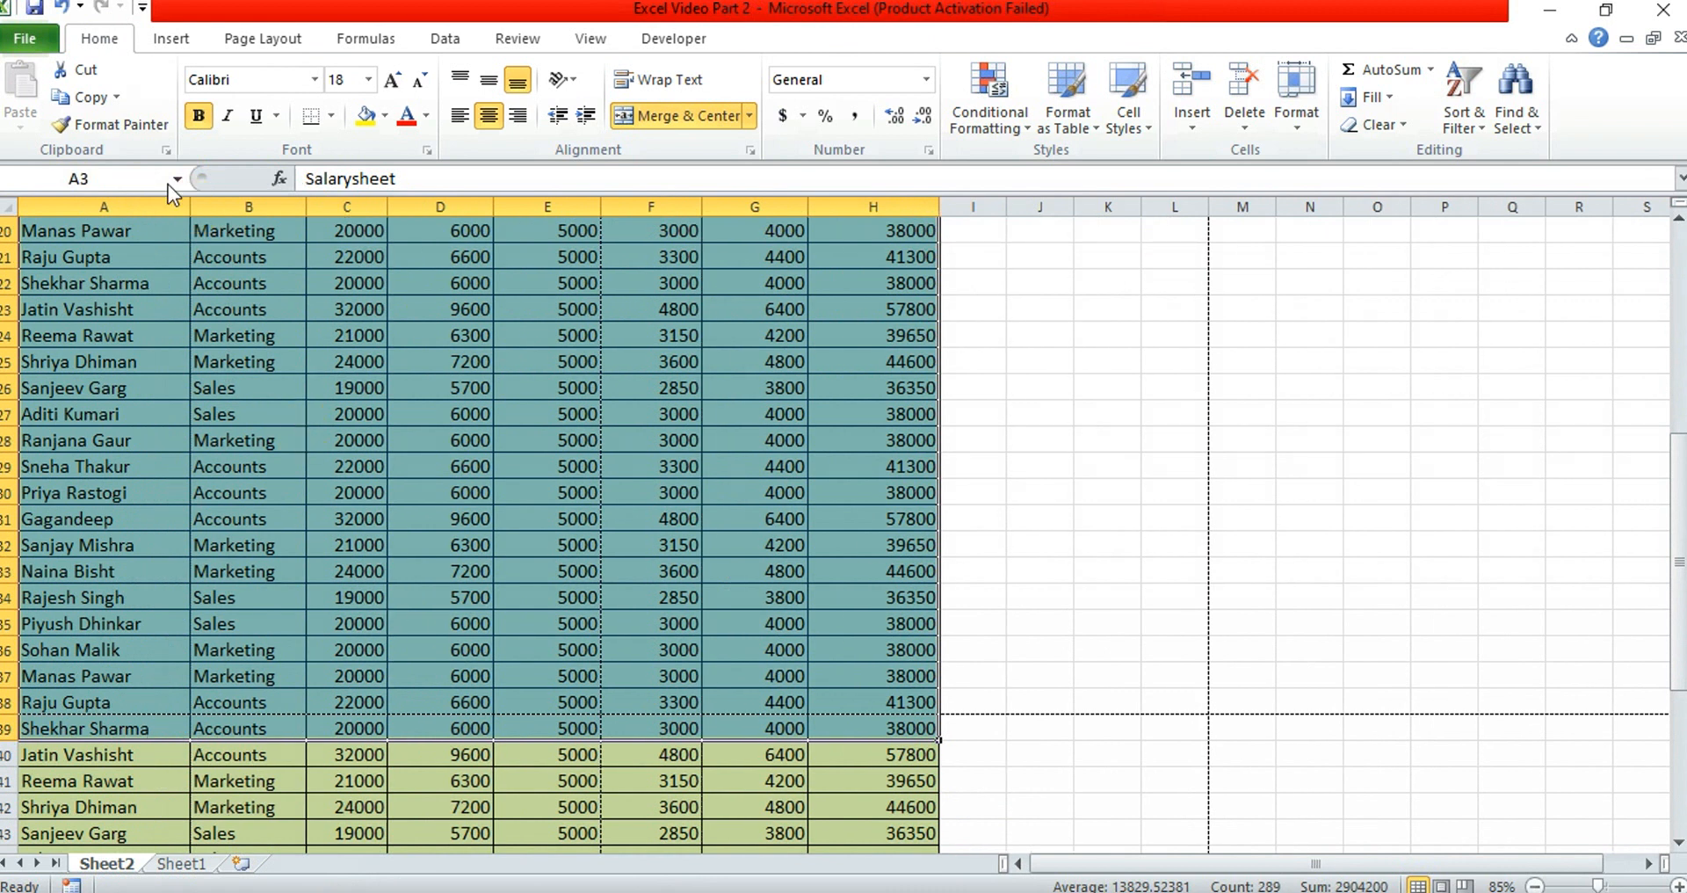
- Change the print settings to print only the current selection of the salary sheet
click(25, 38)
click(32, 364)
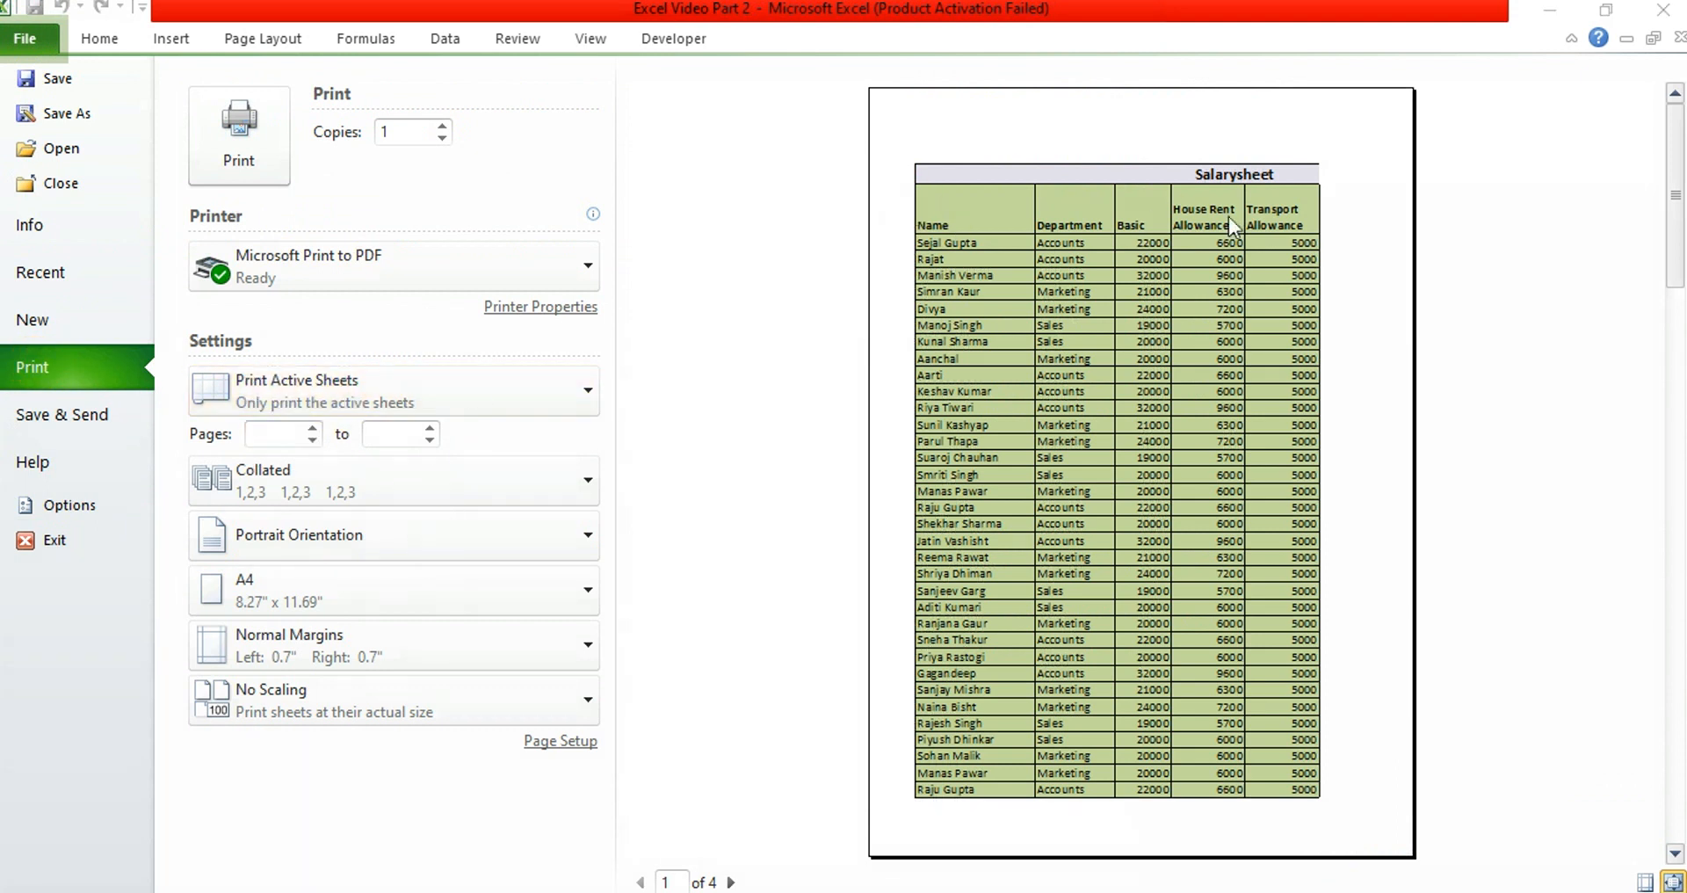
click(1011, 831)
click(192, 344)
click(587, 391)
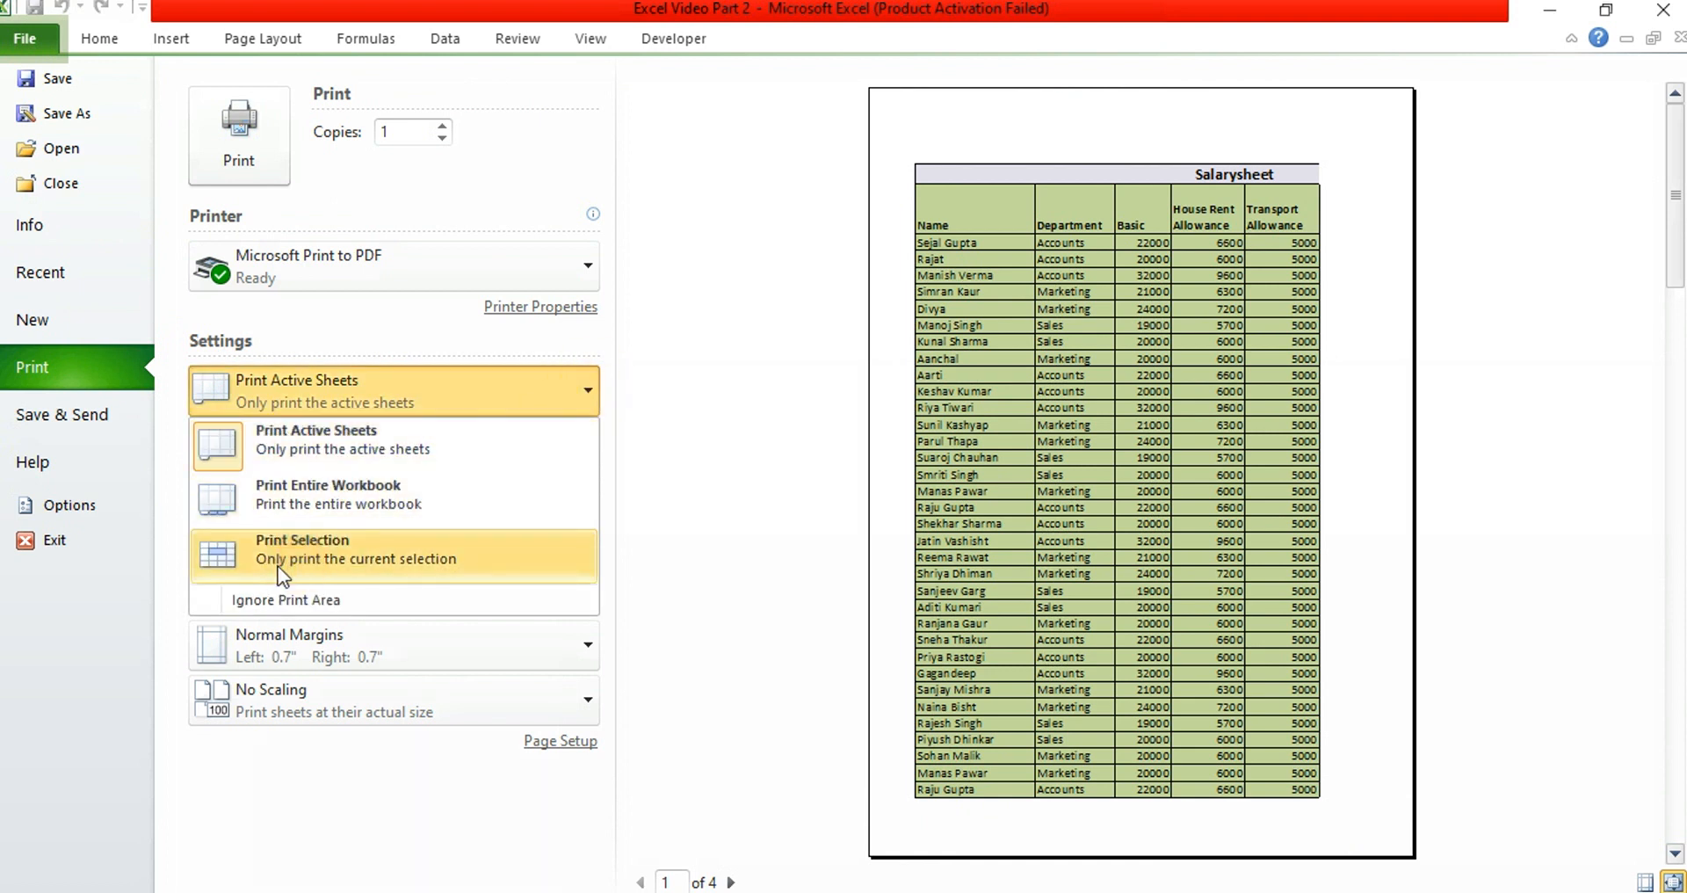
click(378, 557)
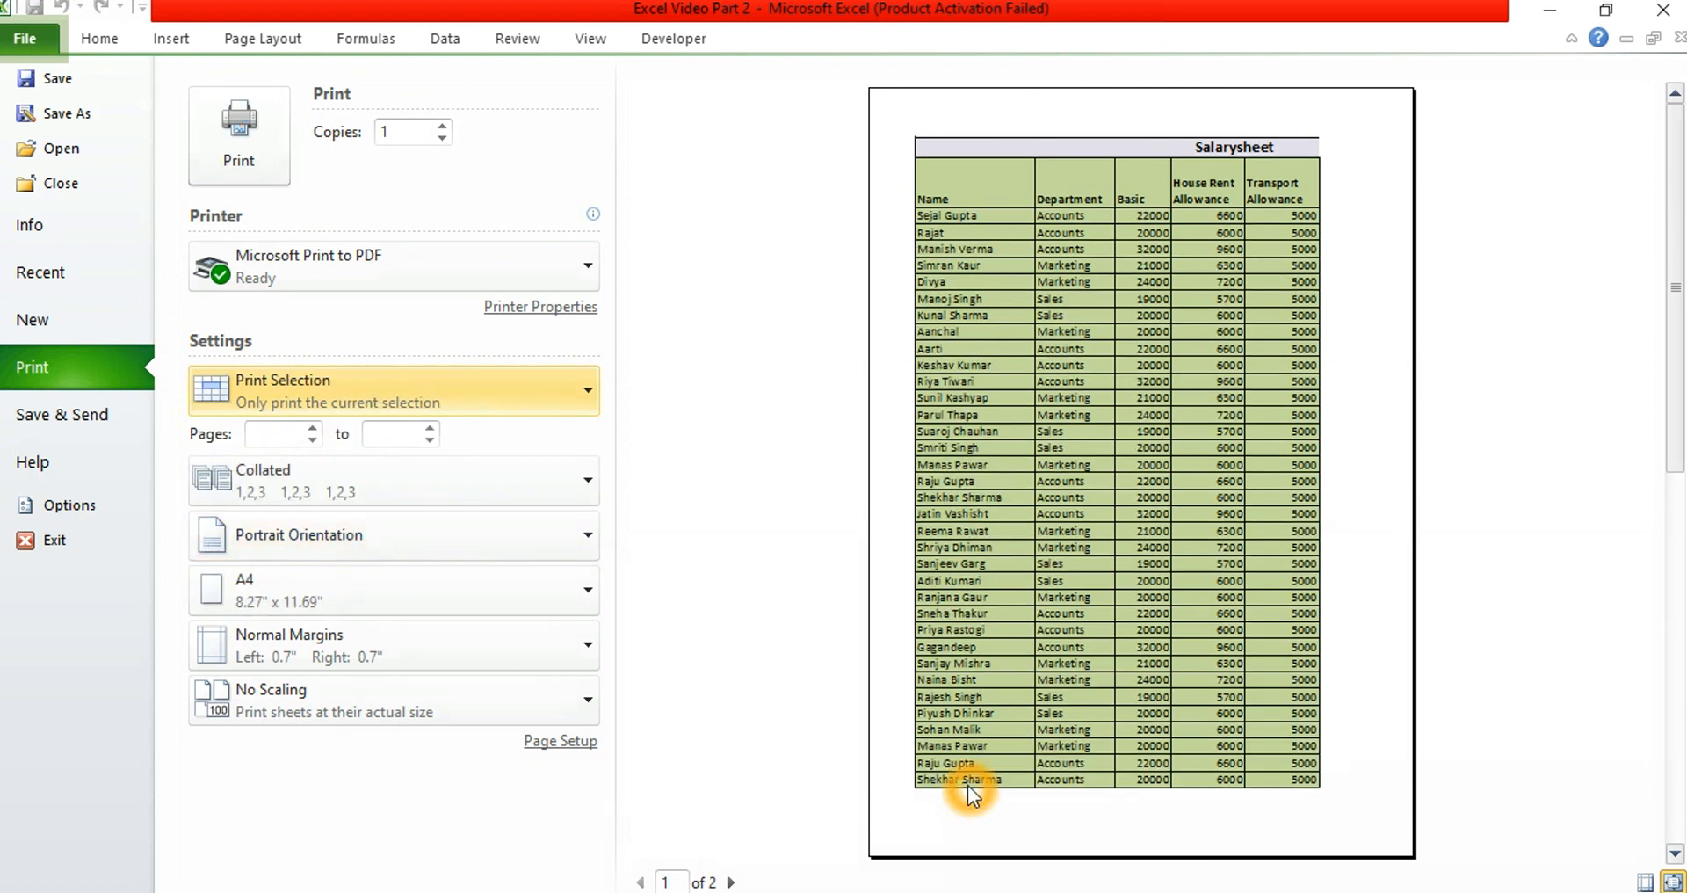
- Examine both pages of the print preview for the selection and return to the first page
click(1402, 171)
click(731, 883)
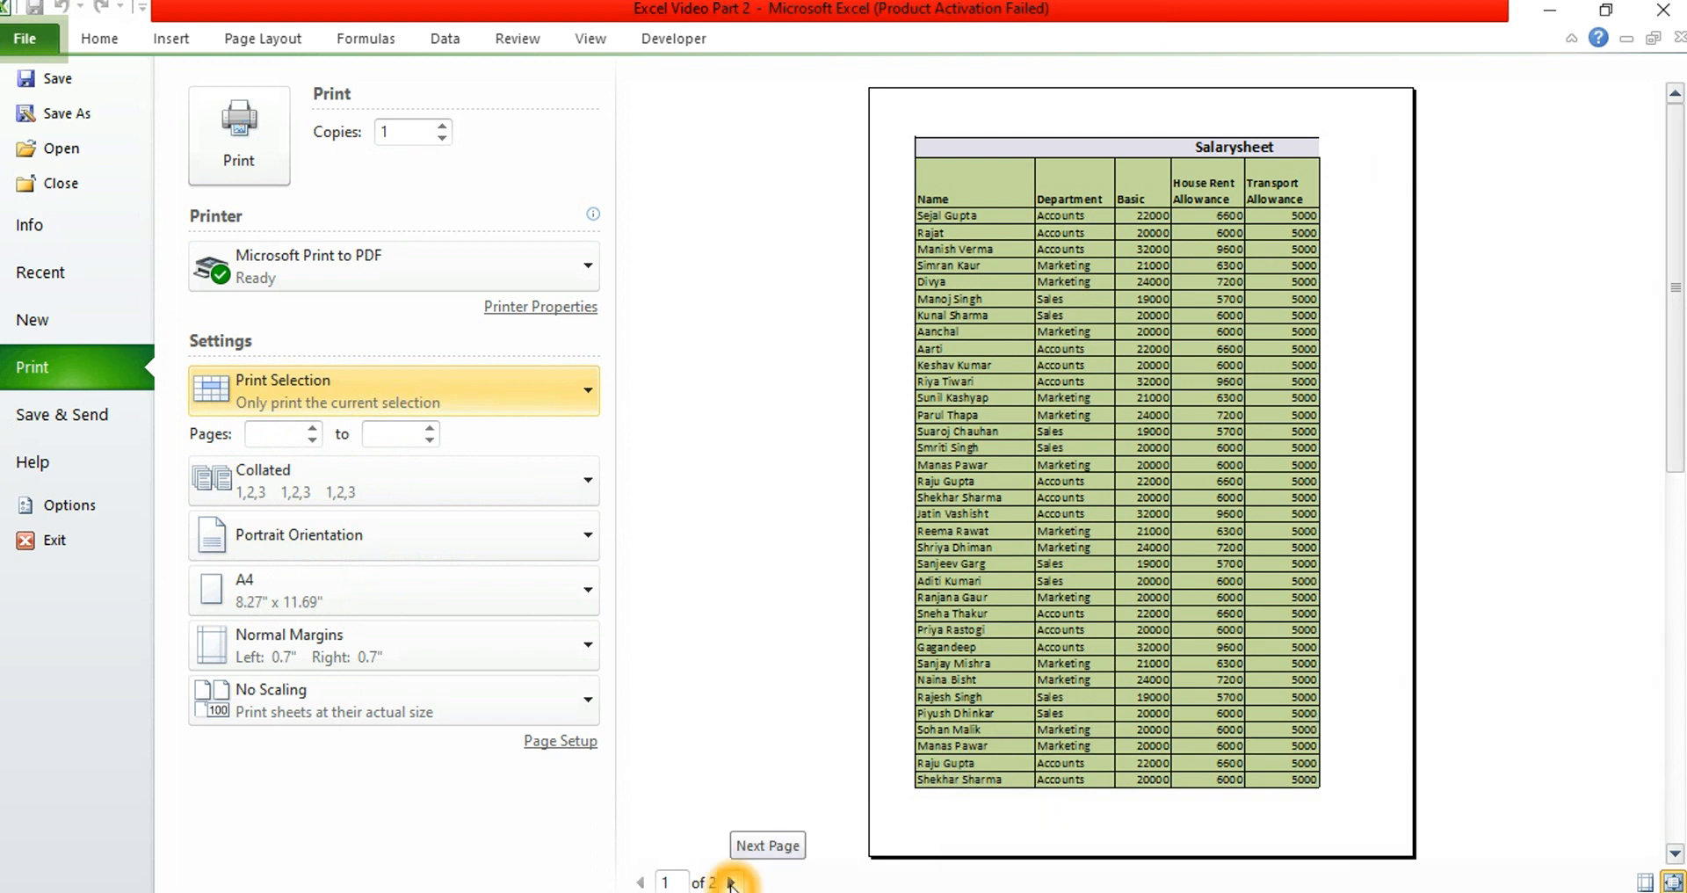
click(731, 882)
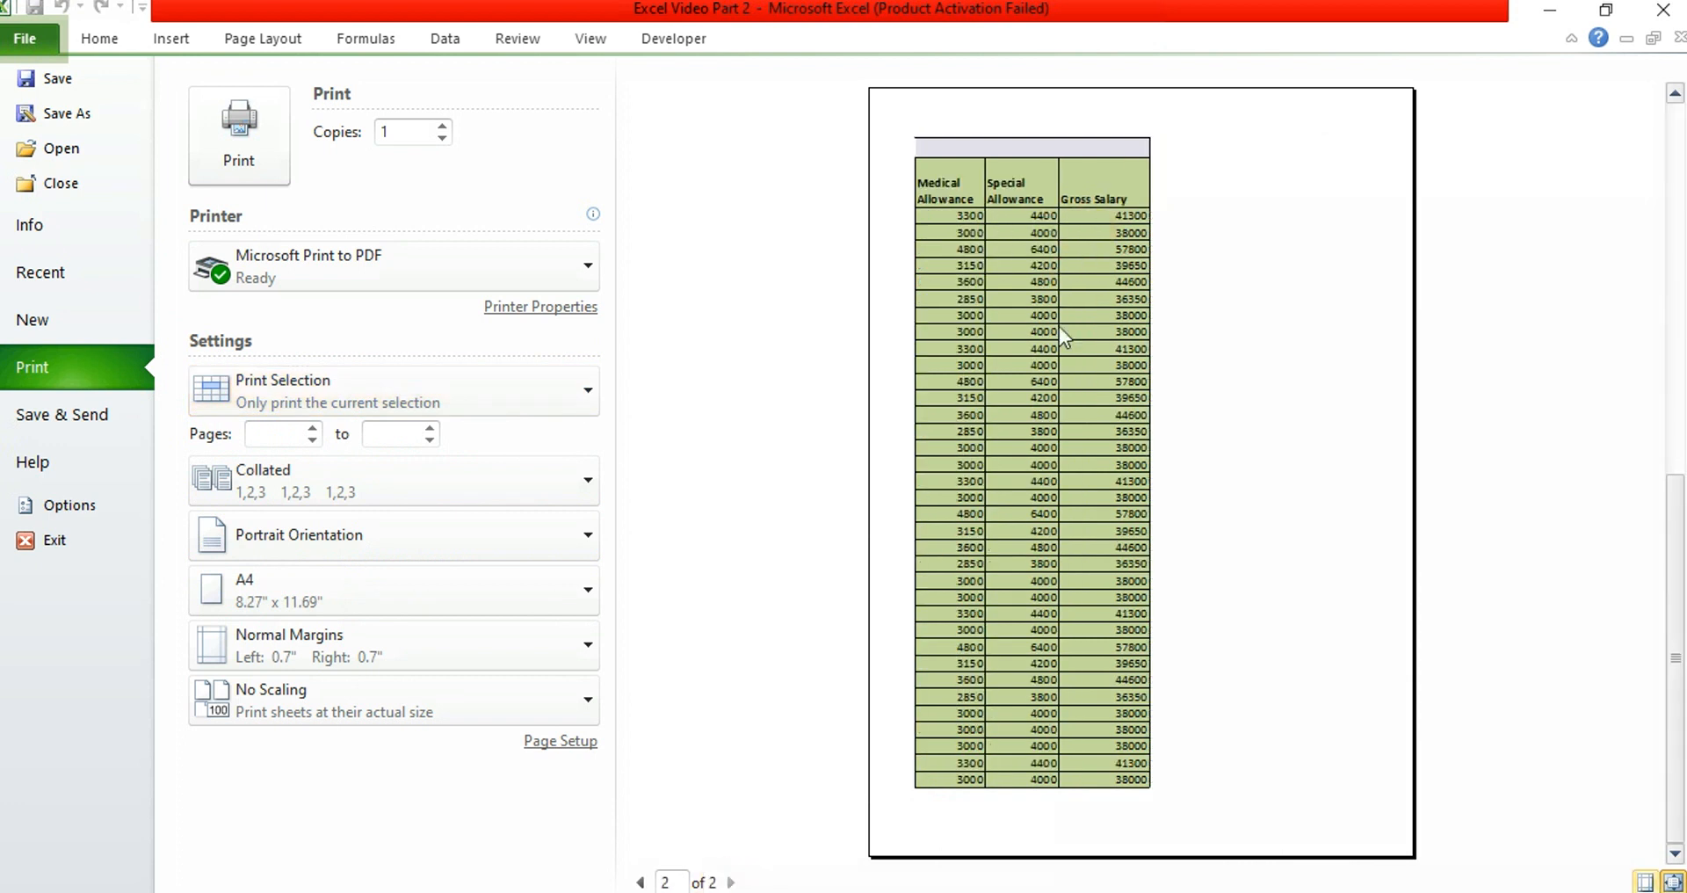
click(640, 882)
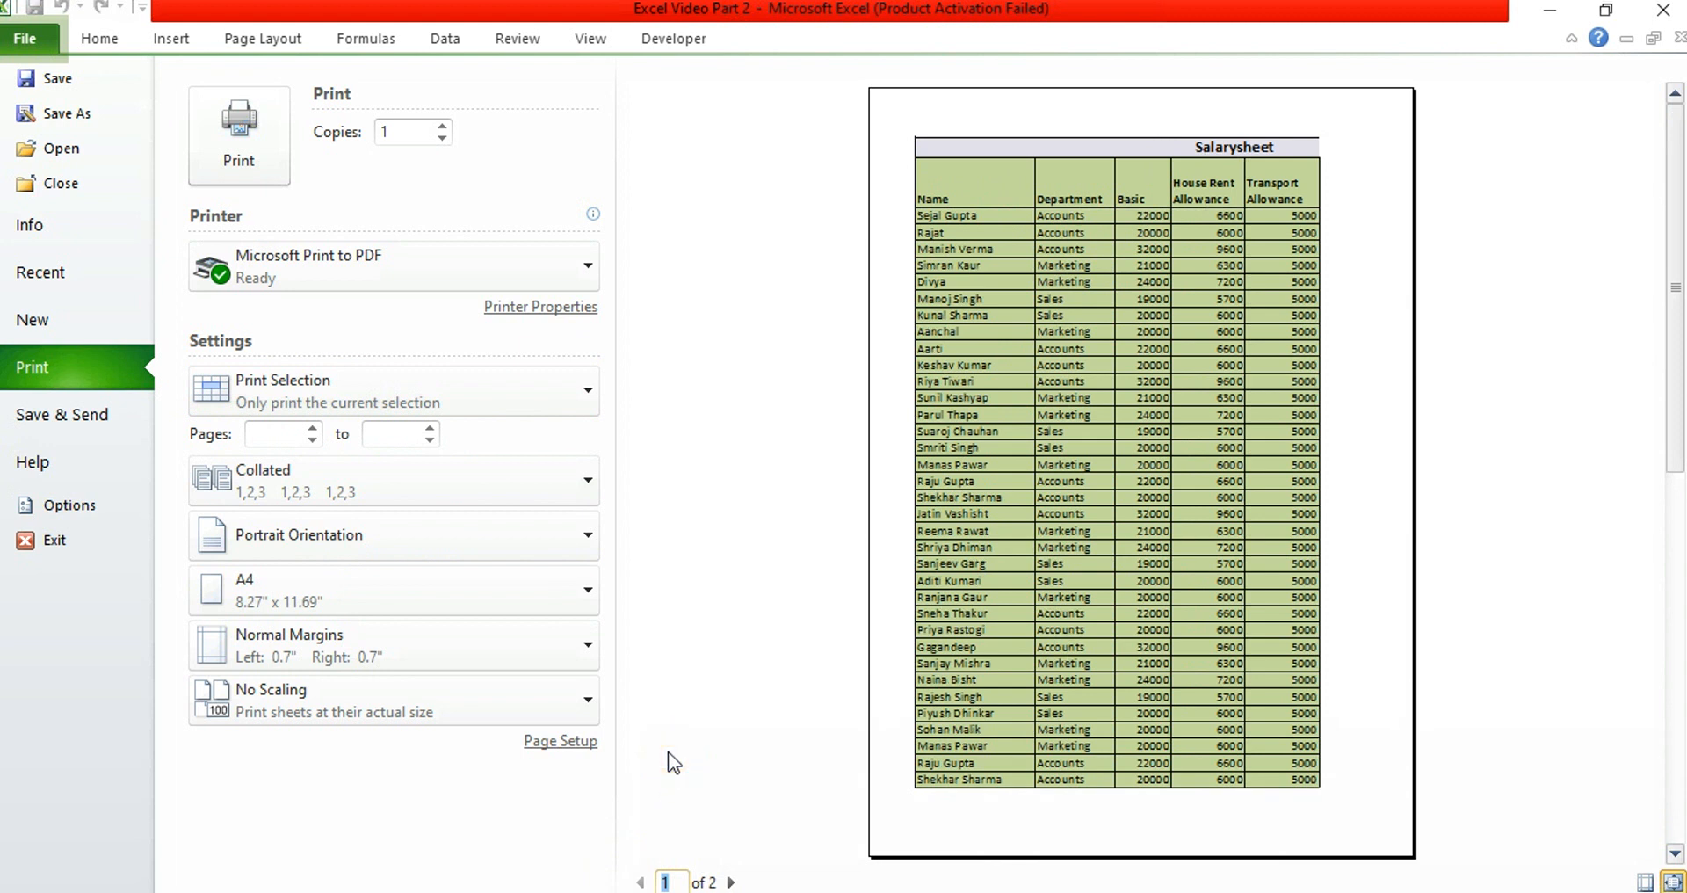
- Scale the selection's printout in Page Setup to fit 1 page wide by 1 tall
click(561, 743)
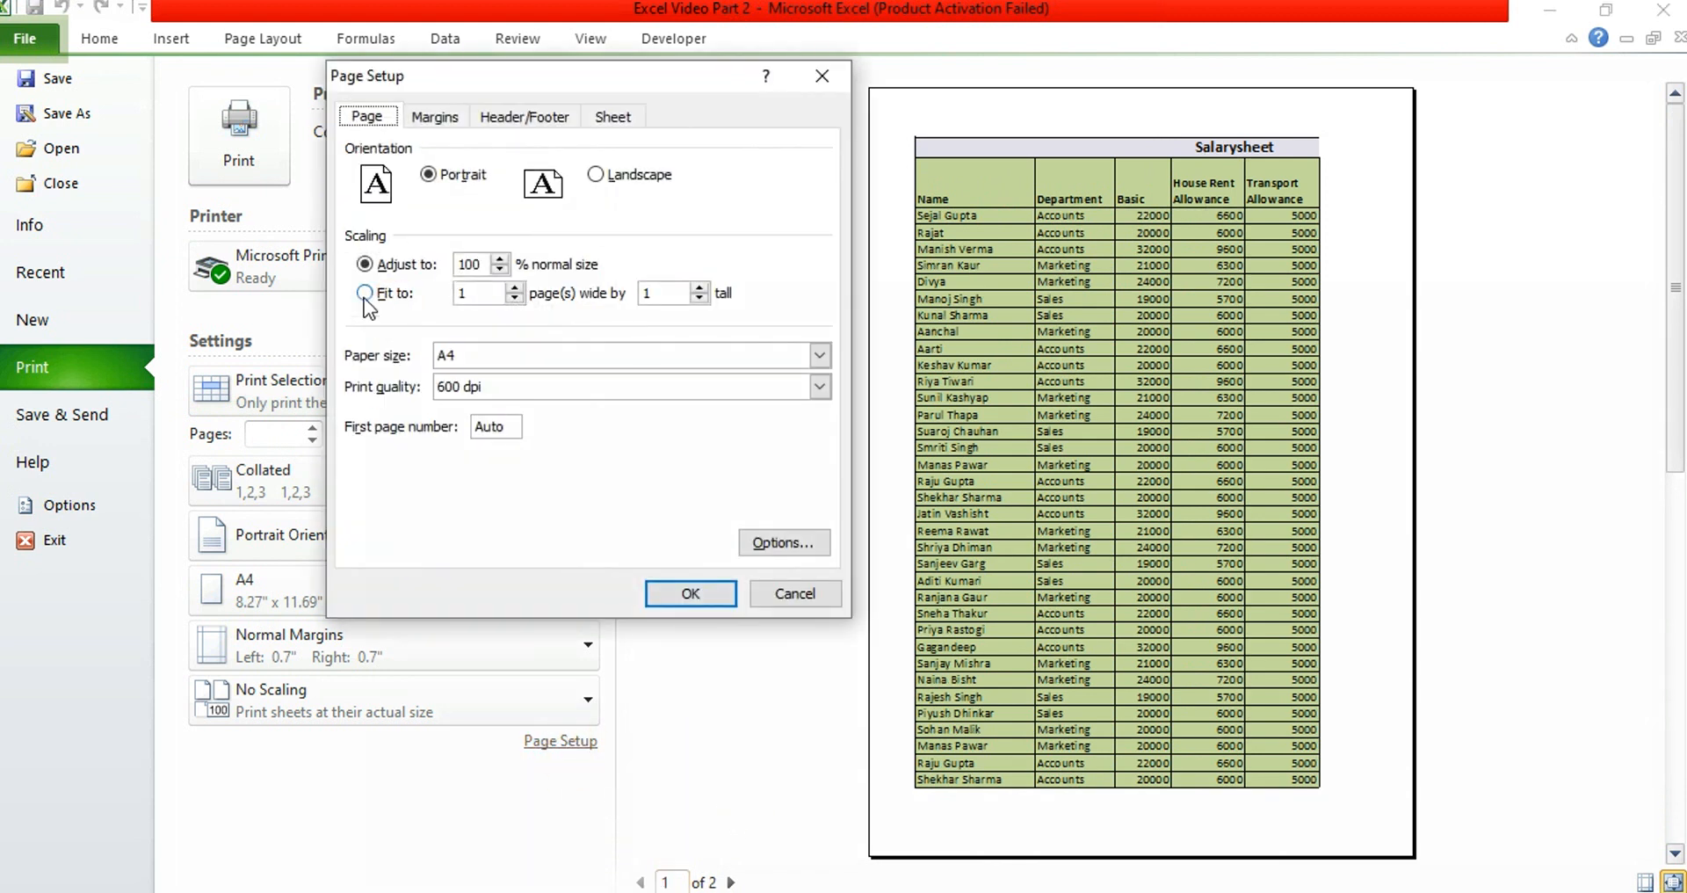
click(363, 293)
click(681, 594)
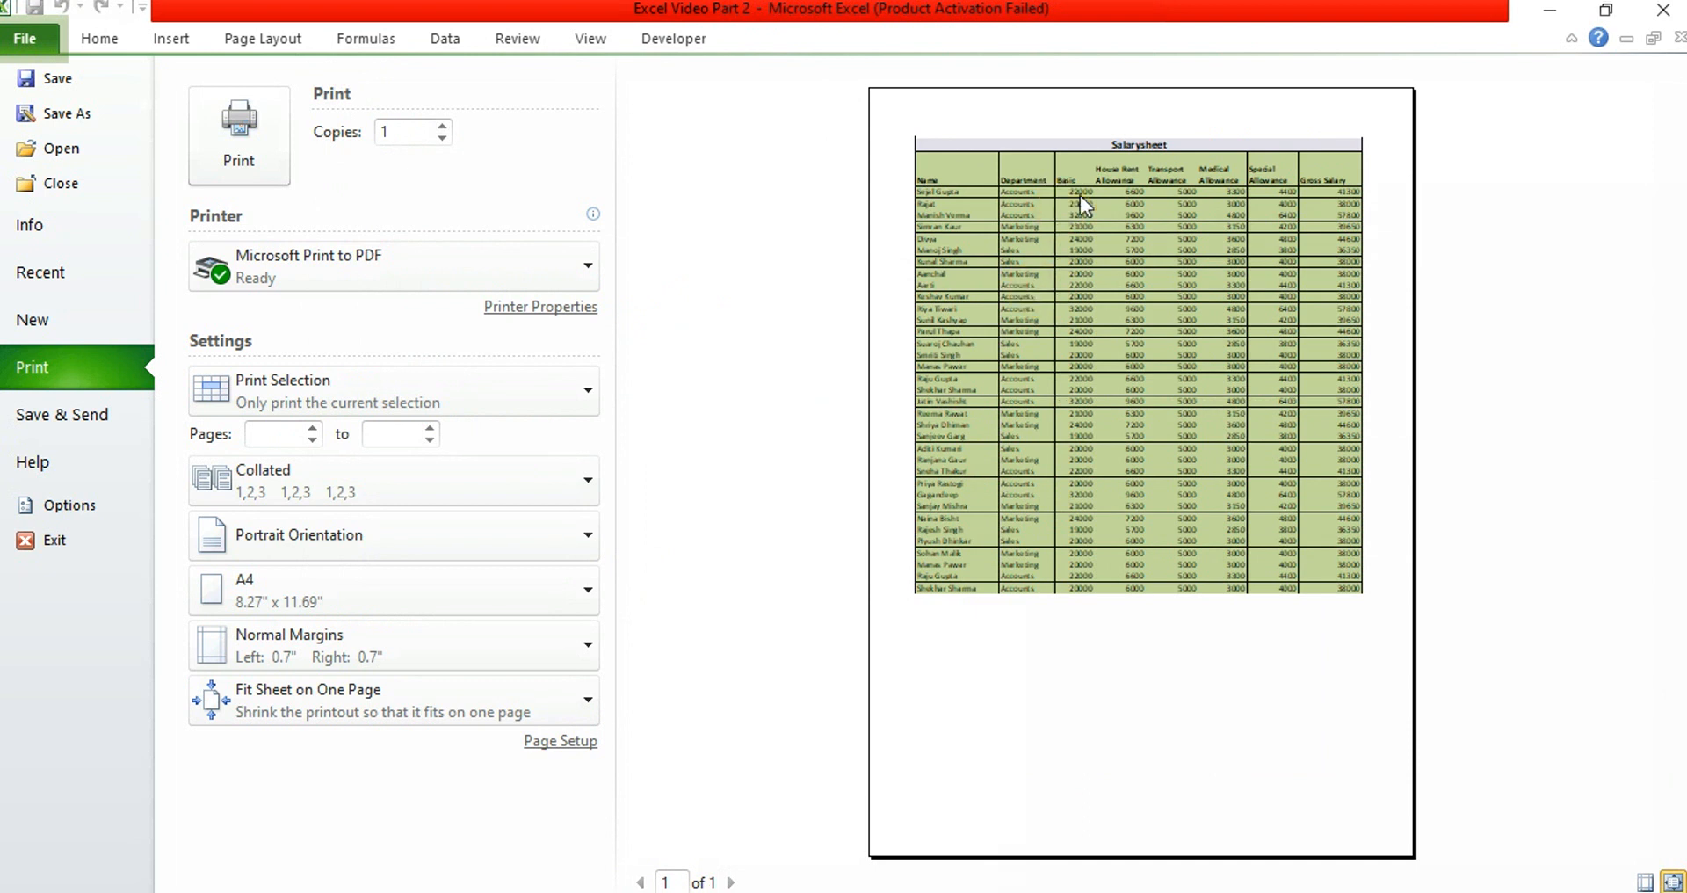
click(973, 613)
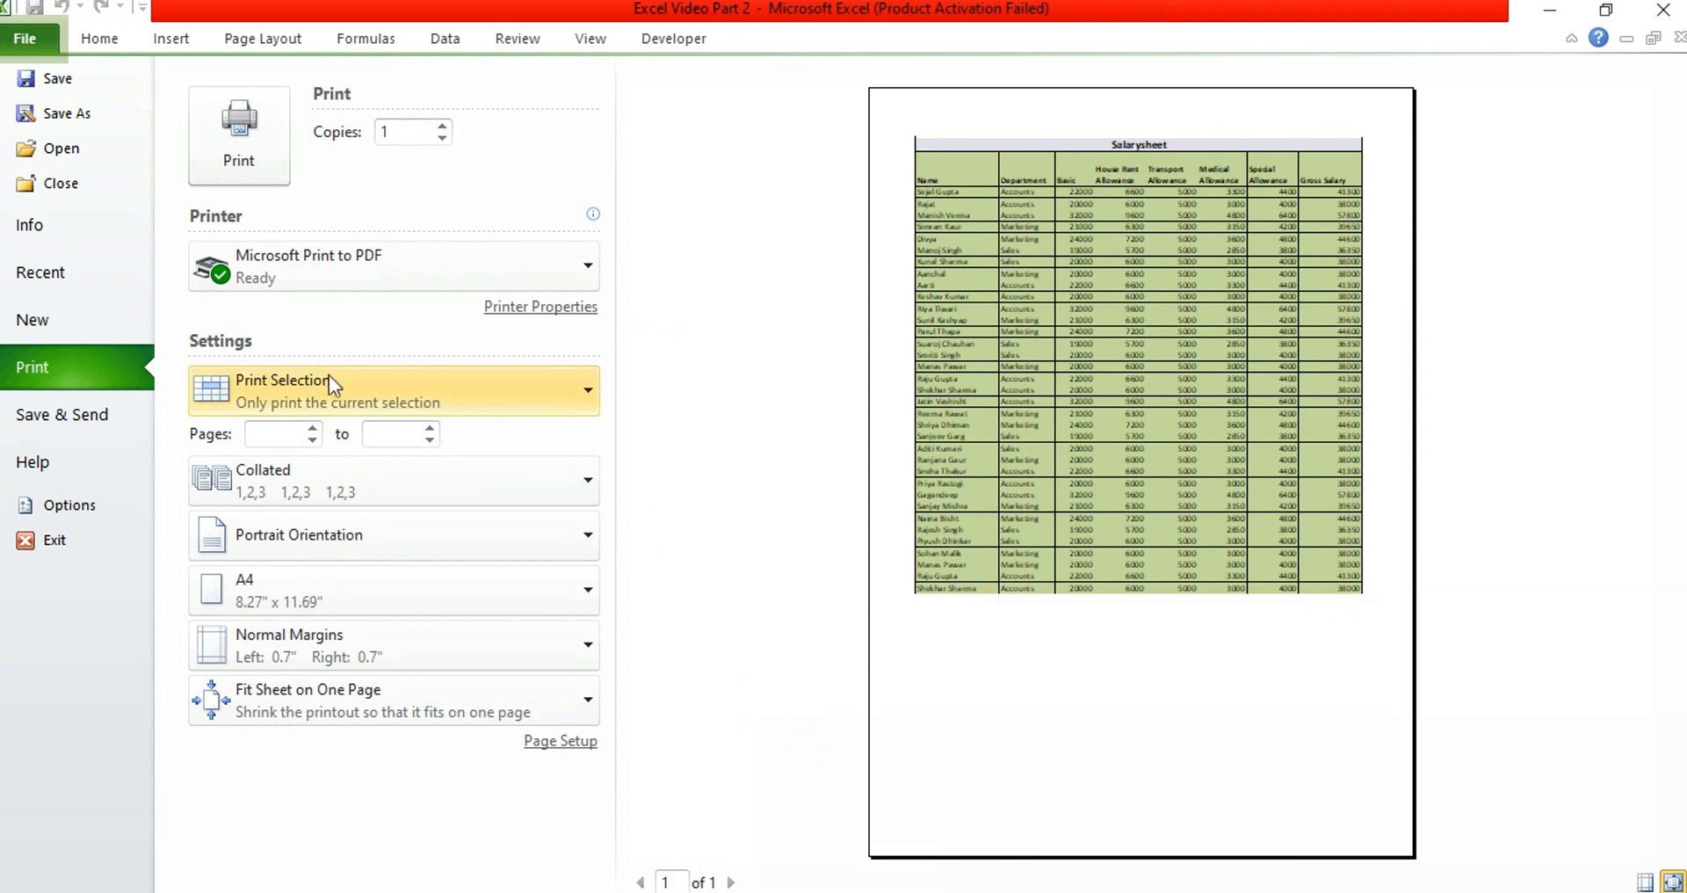
- Switch the print range back to the active sheets
click(594, 386)
click(418, 430)
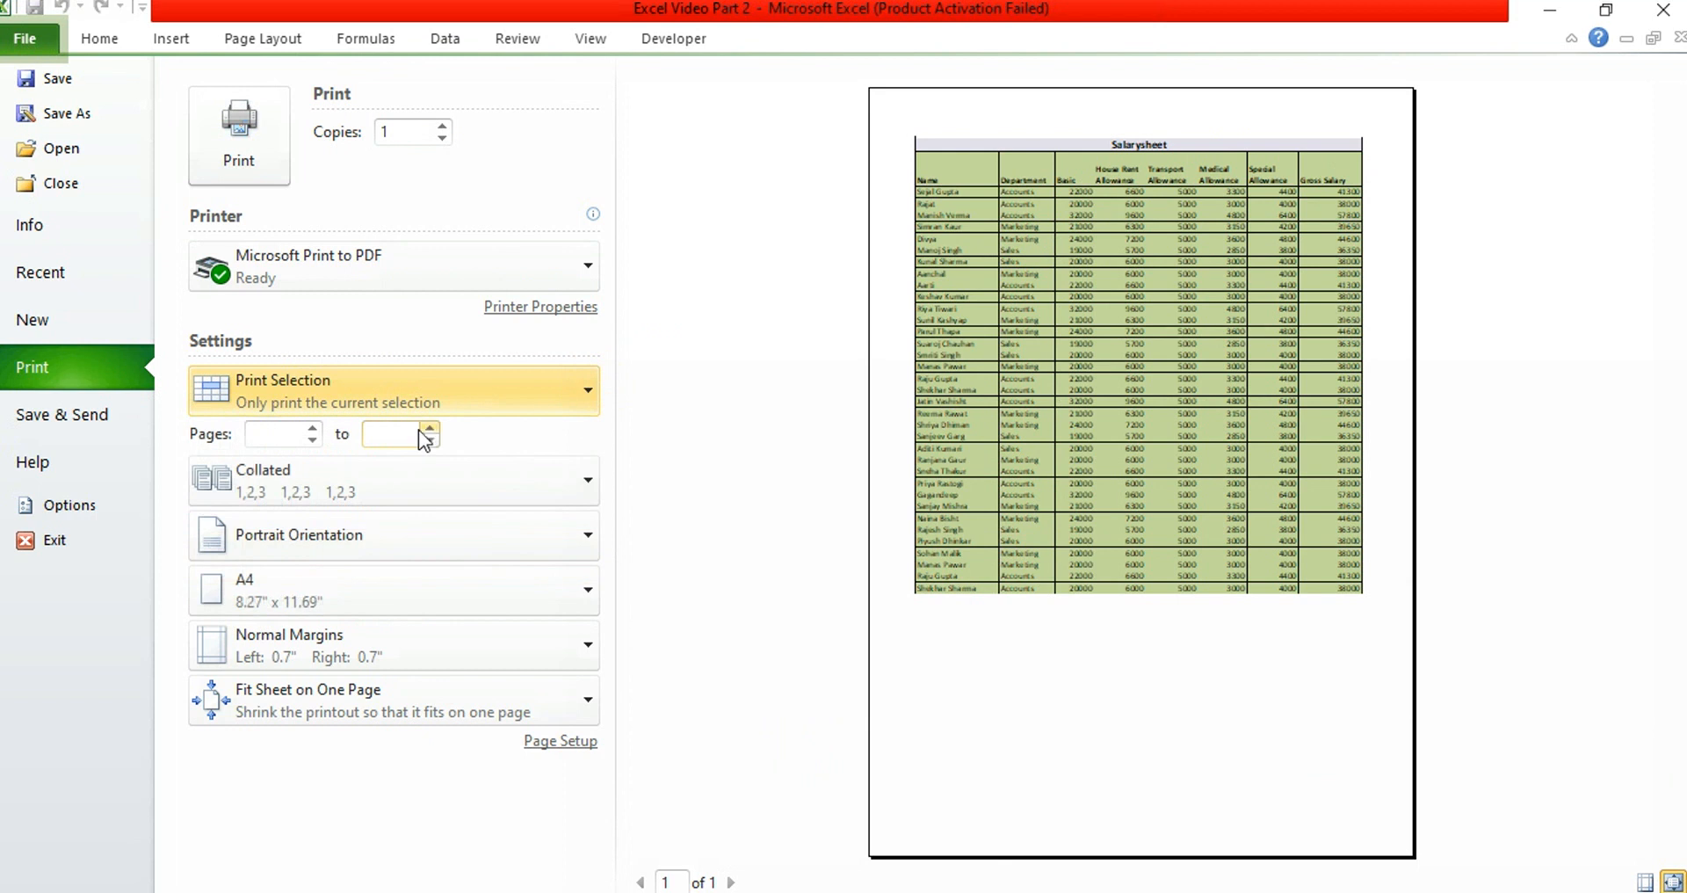
click(579, 388)
click(358, 447)
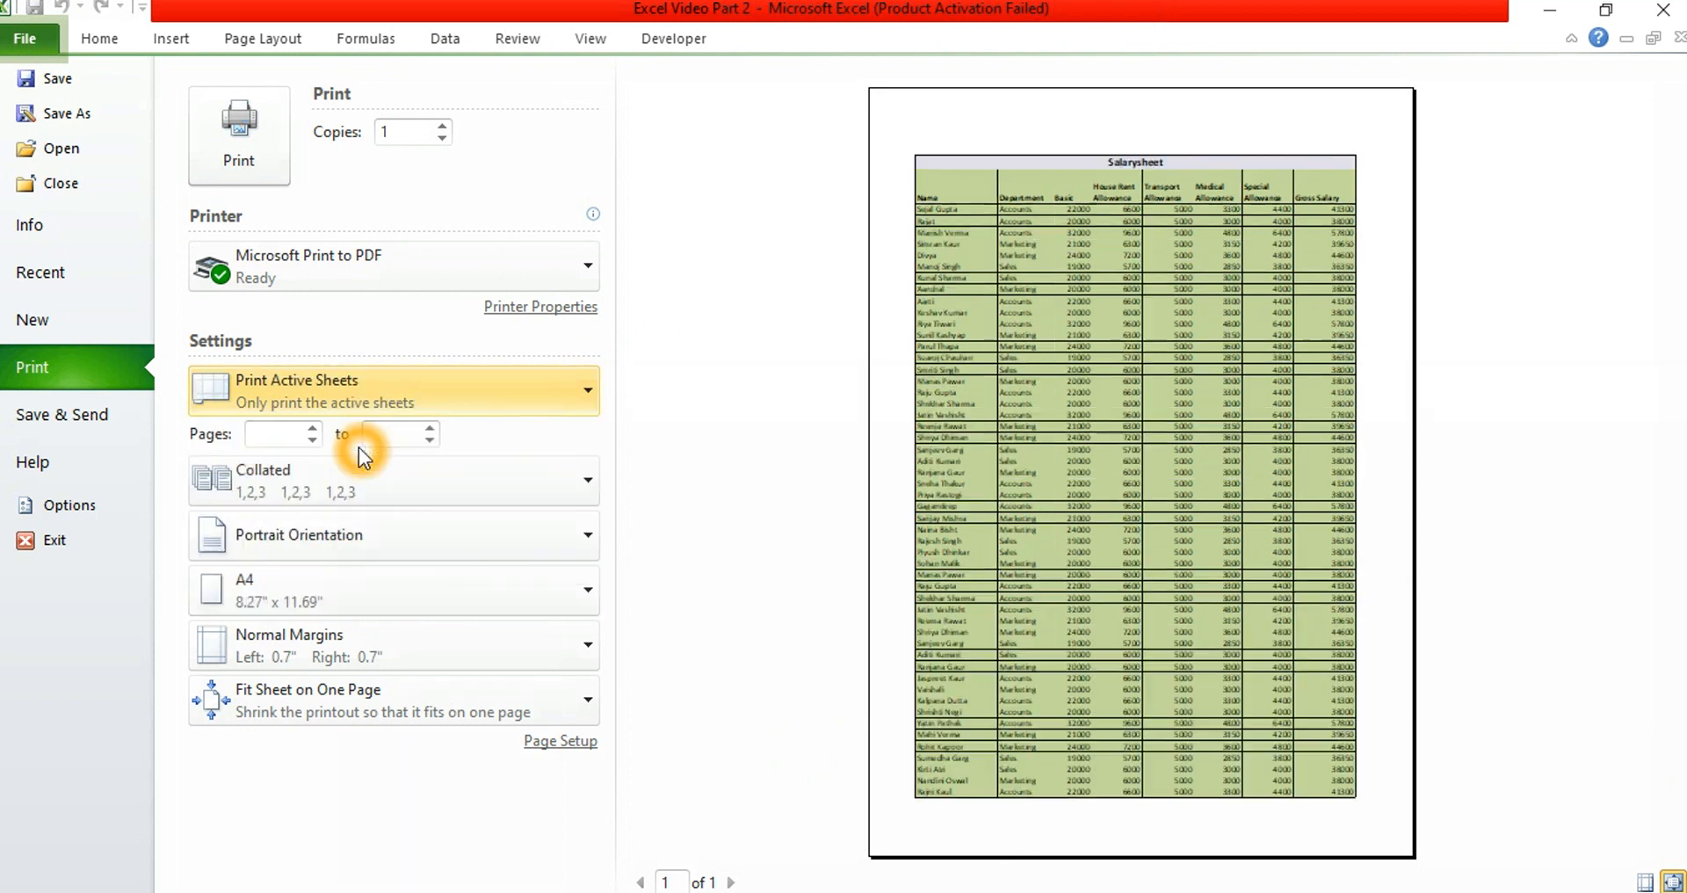
- Restore the print scaling to 100% of normal size in Page Setup and return to the worksheet
click(557, 738)
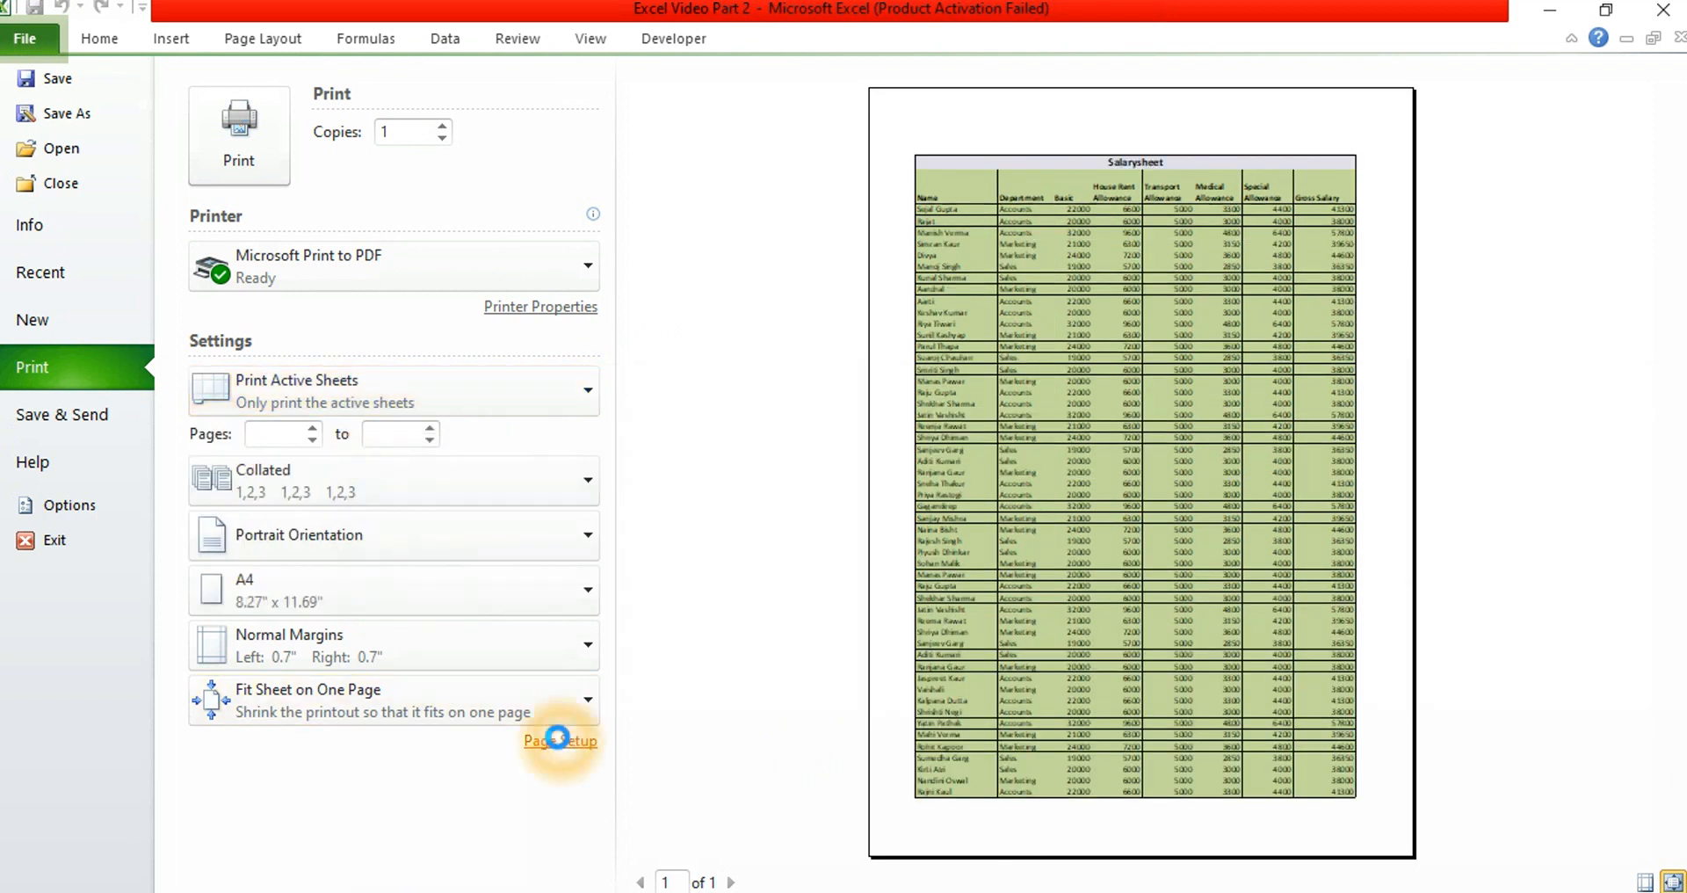
click(365, 264)
click(499, 261)
click(500, 260)
click(500, 260)
click(500, 260)
click(682, 589)
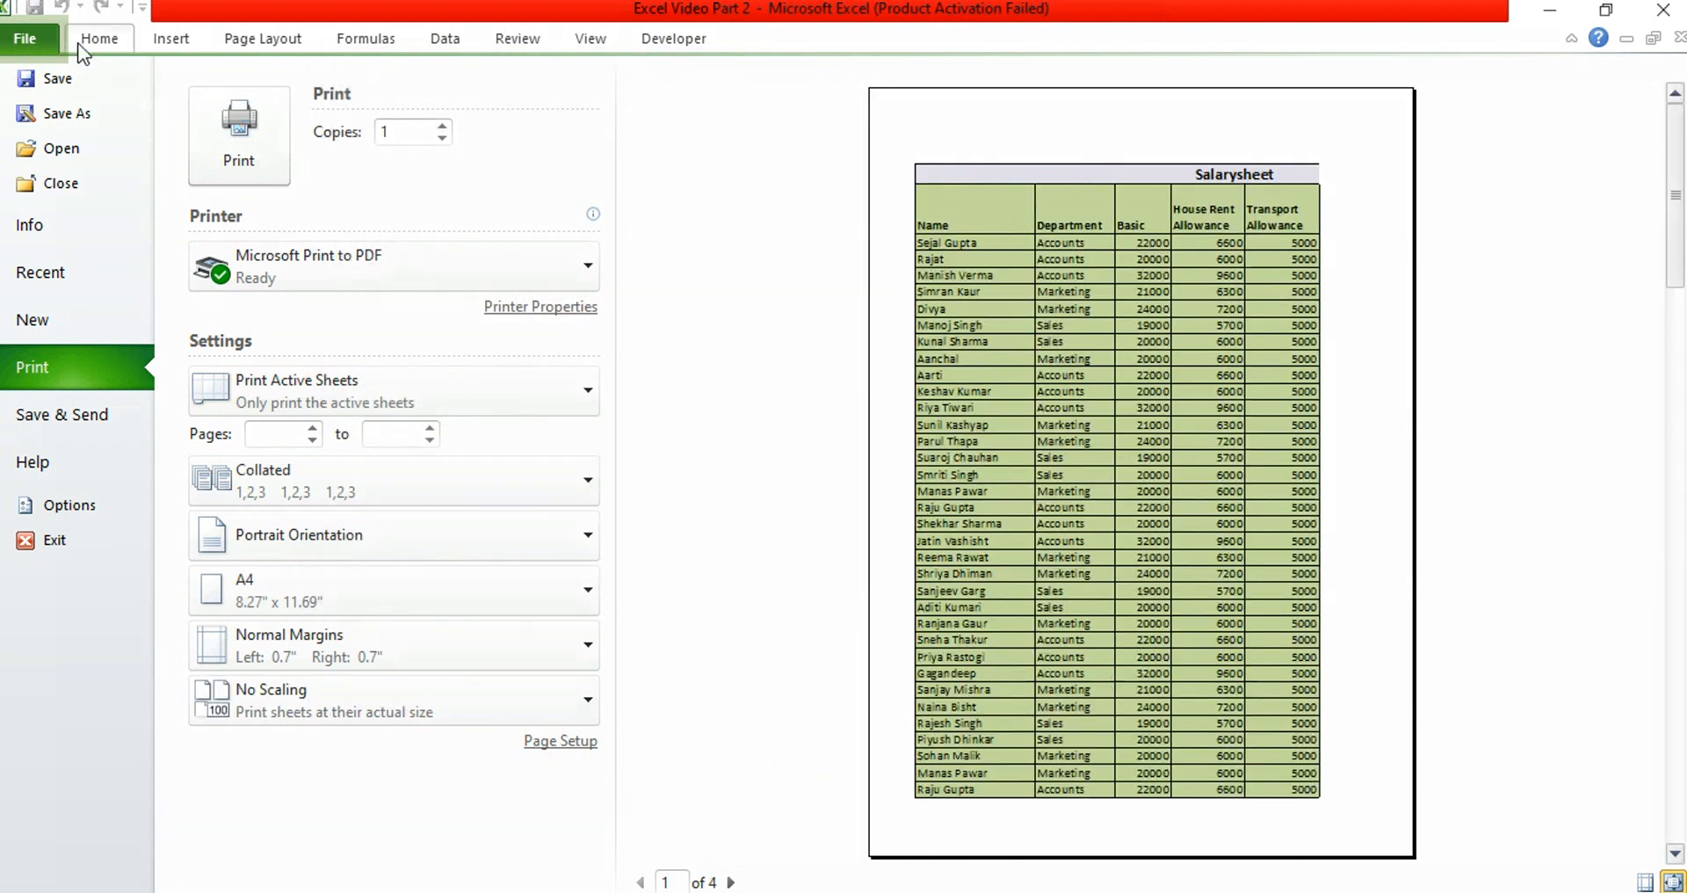
click(35, 44)
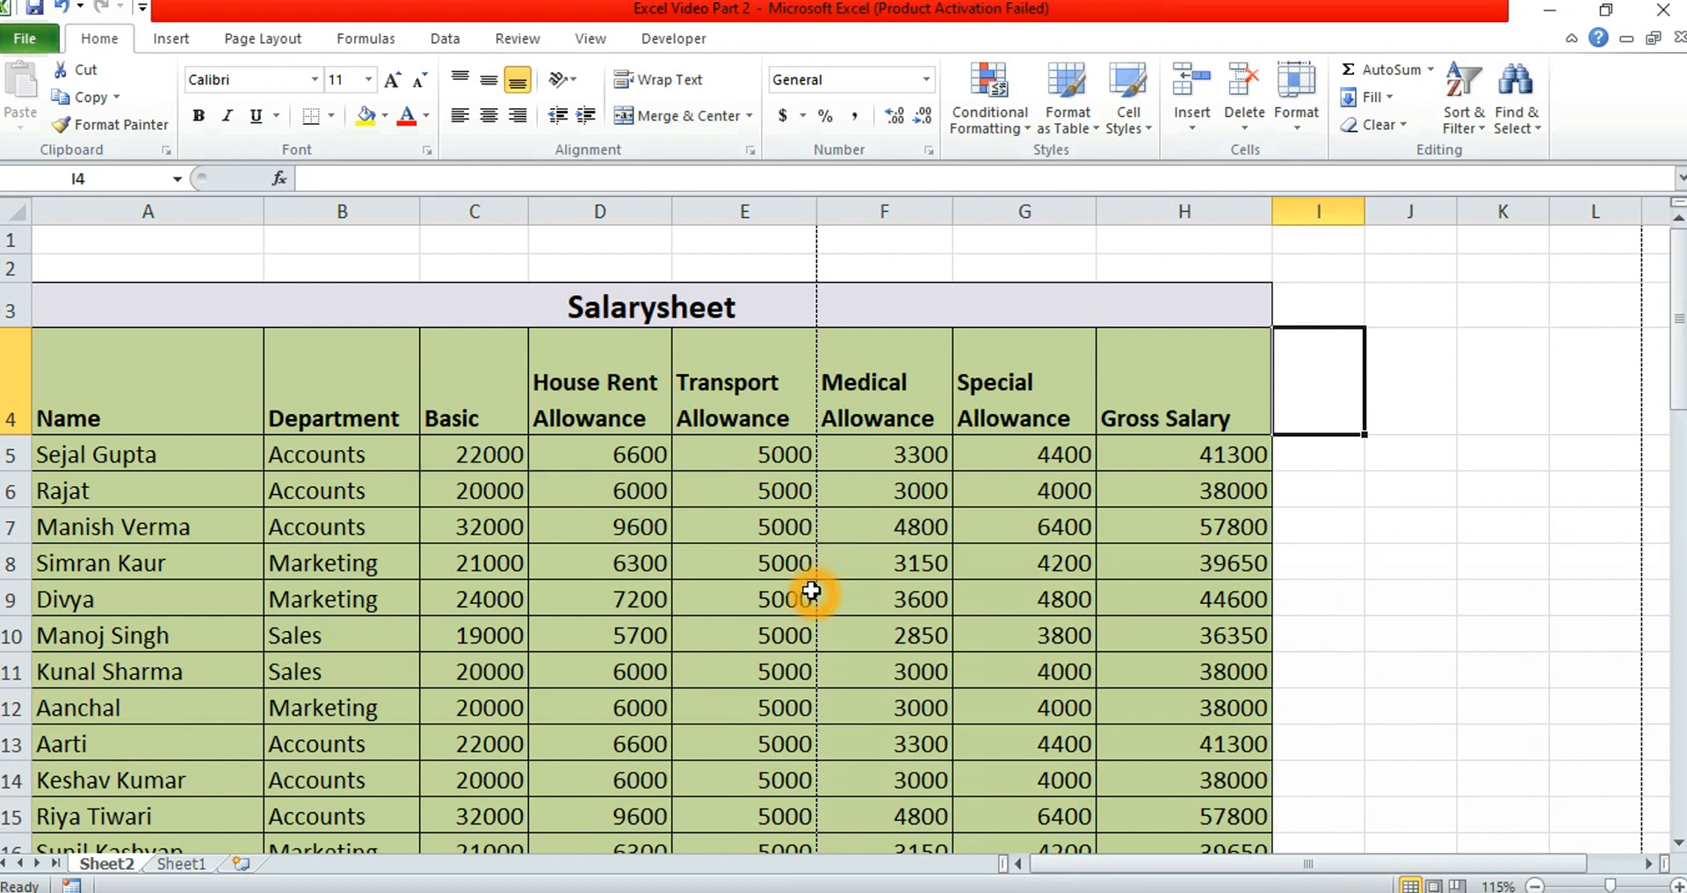
- Set cells A4:E15, from the Name header to the Transport Allowance column, as the print area
click(258, 42)
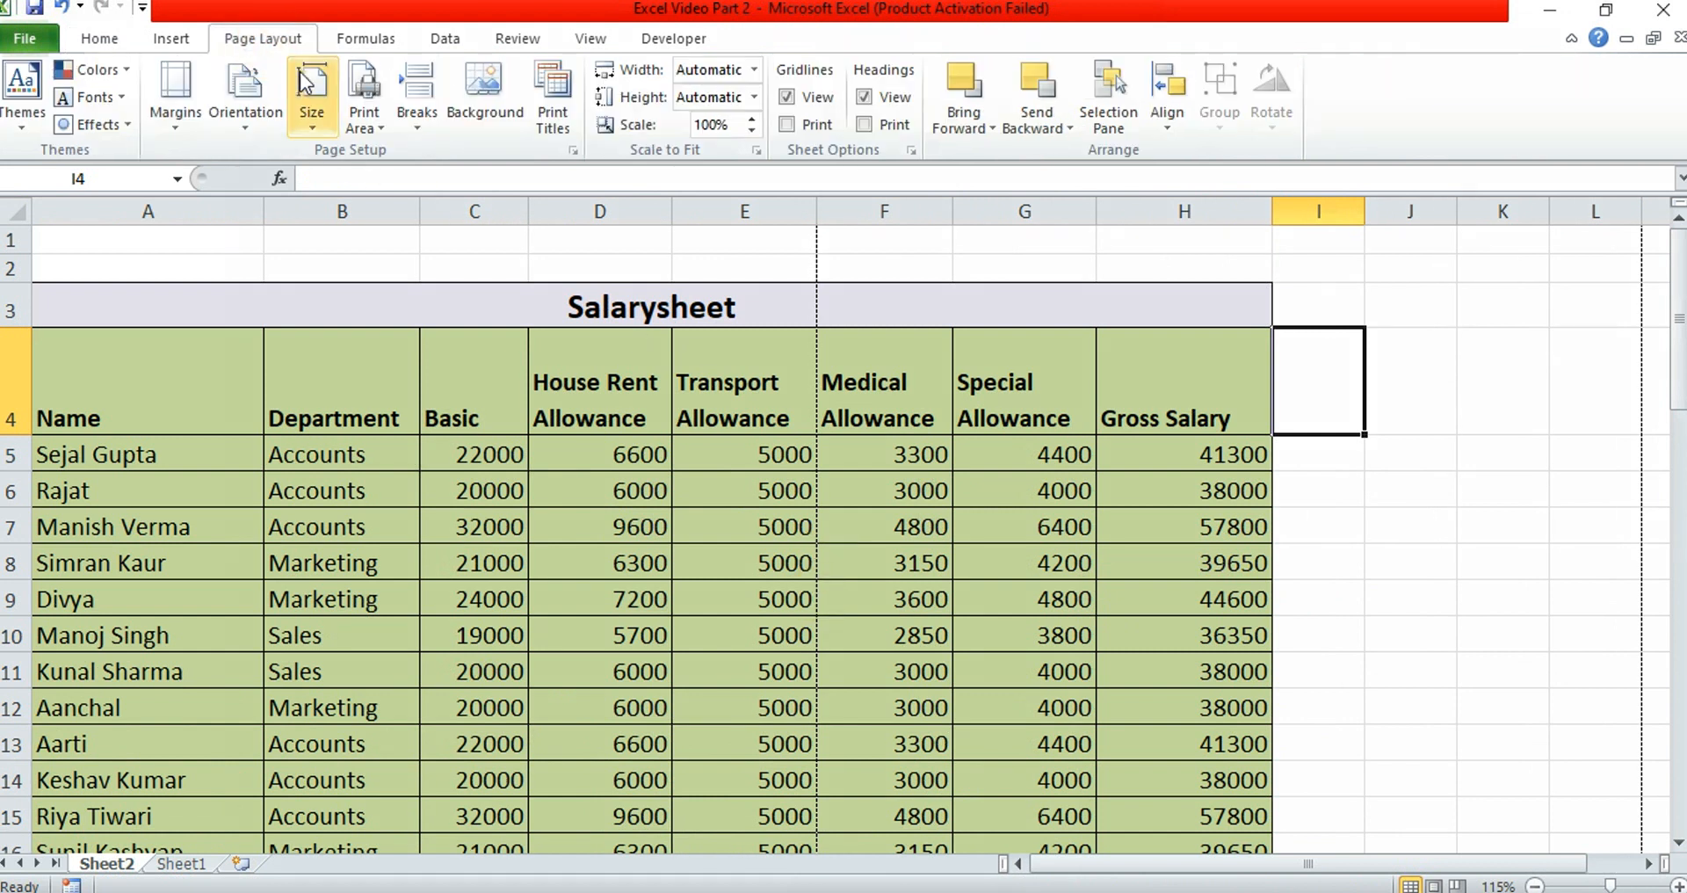
click(382, 129)
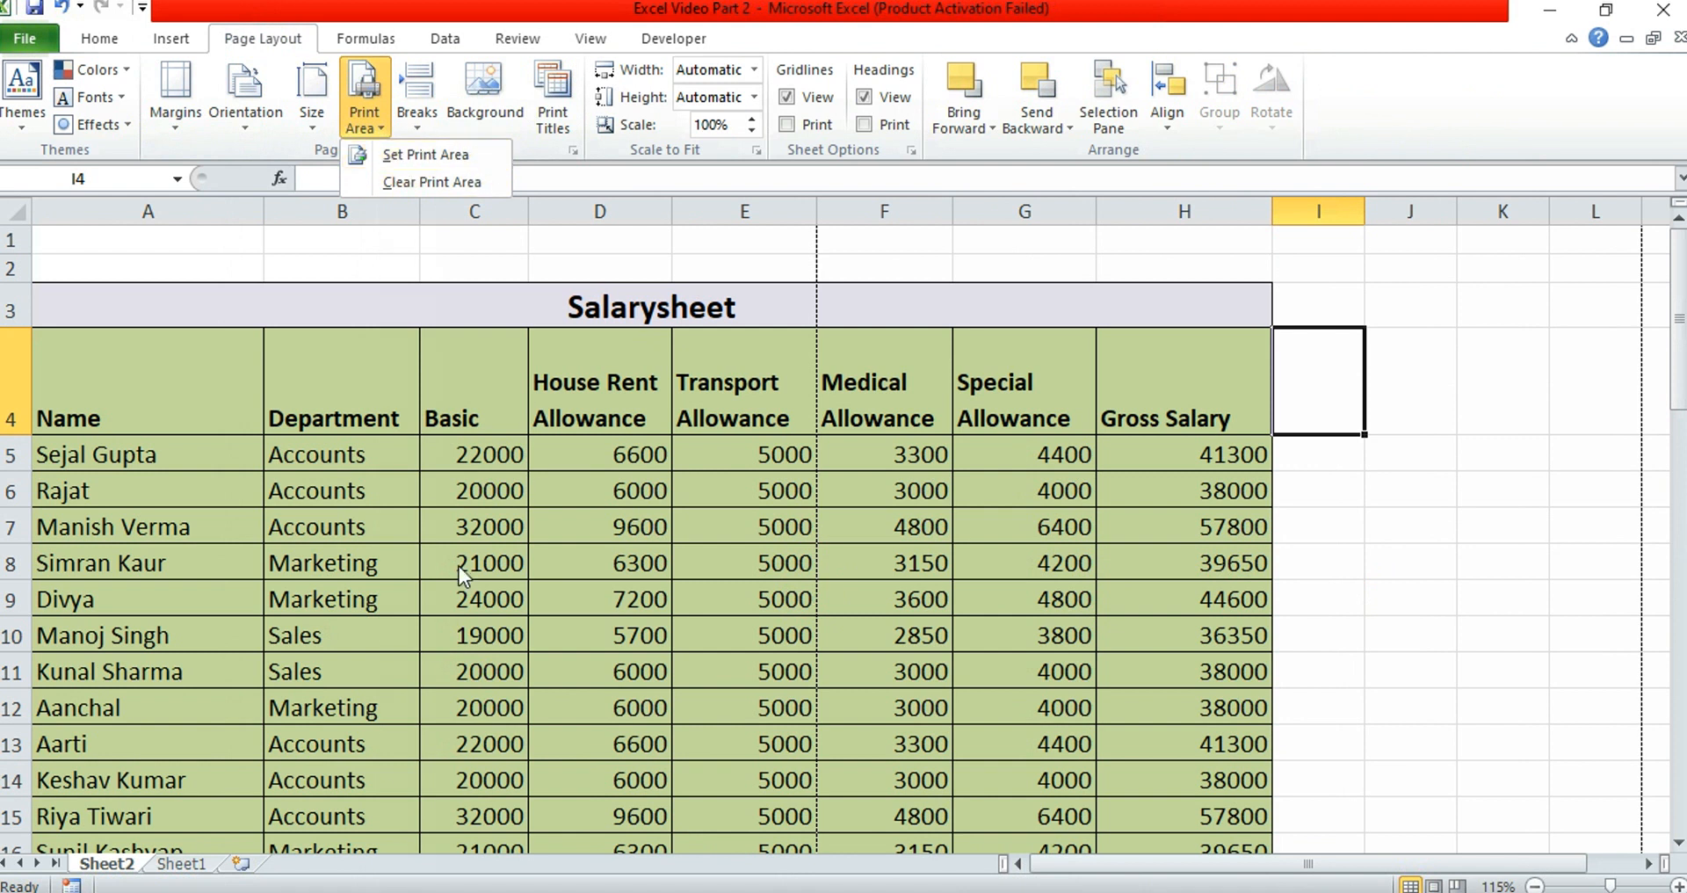
click(347, 567)
drag(281, 435, 644, 723)
scroll(776, 819, down, 1)
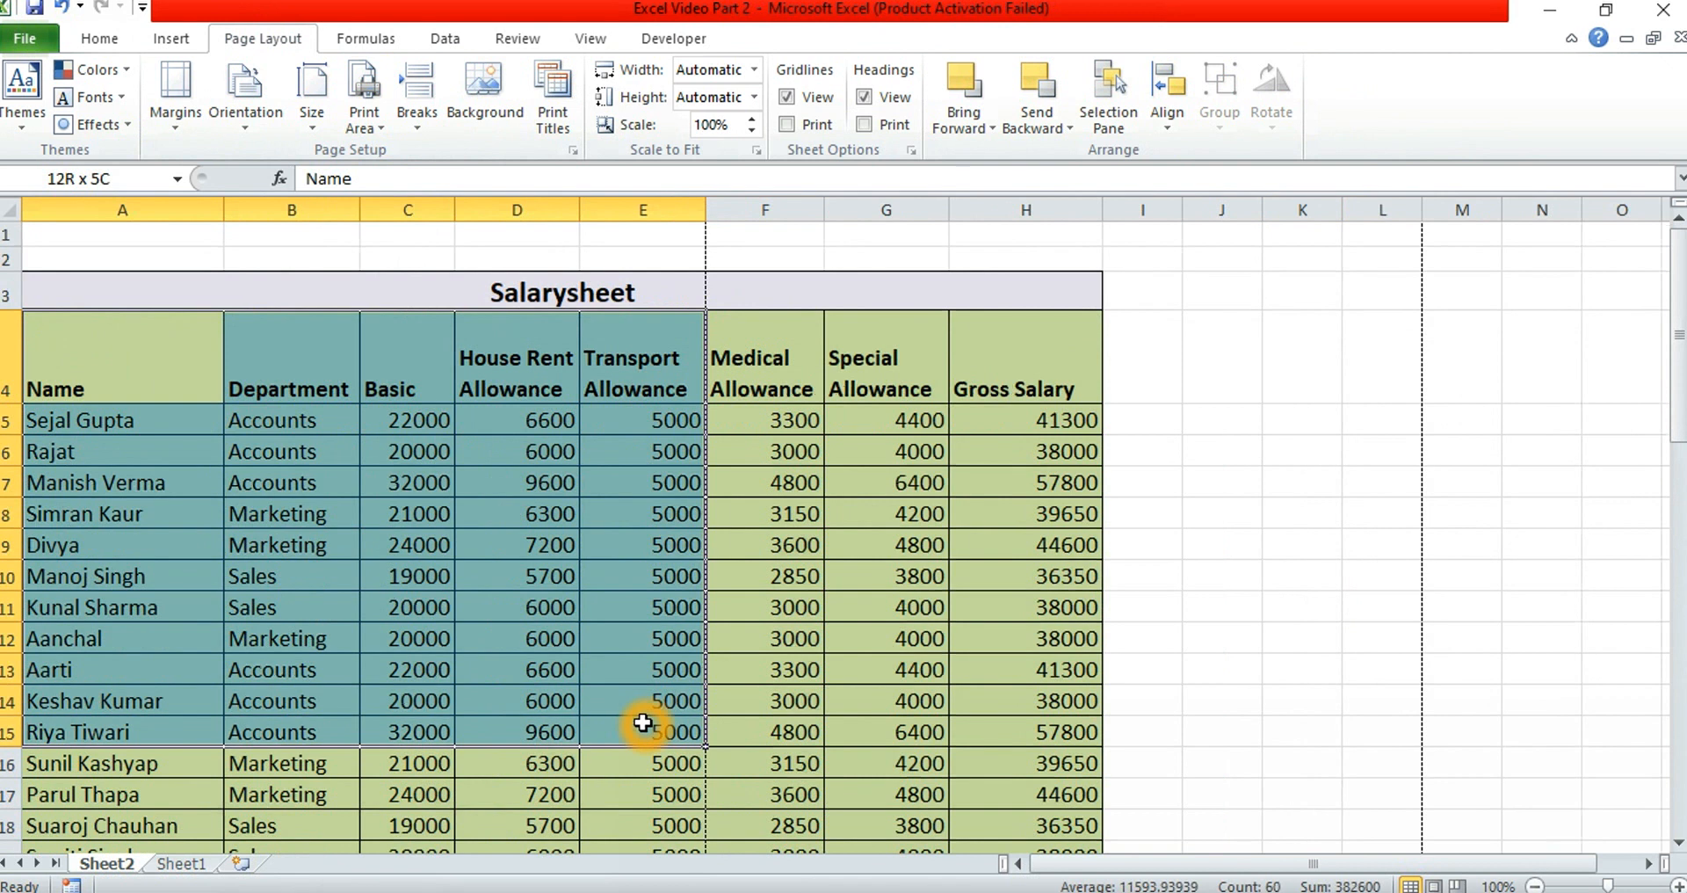
click(379, 125)
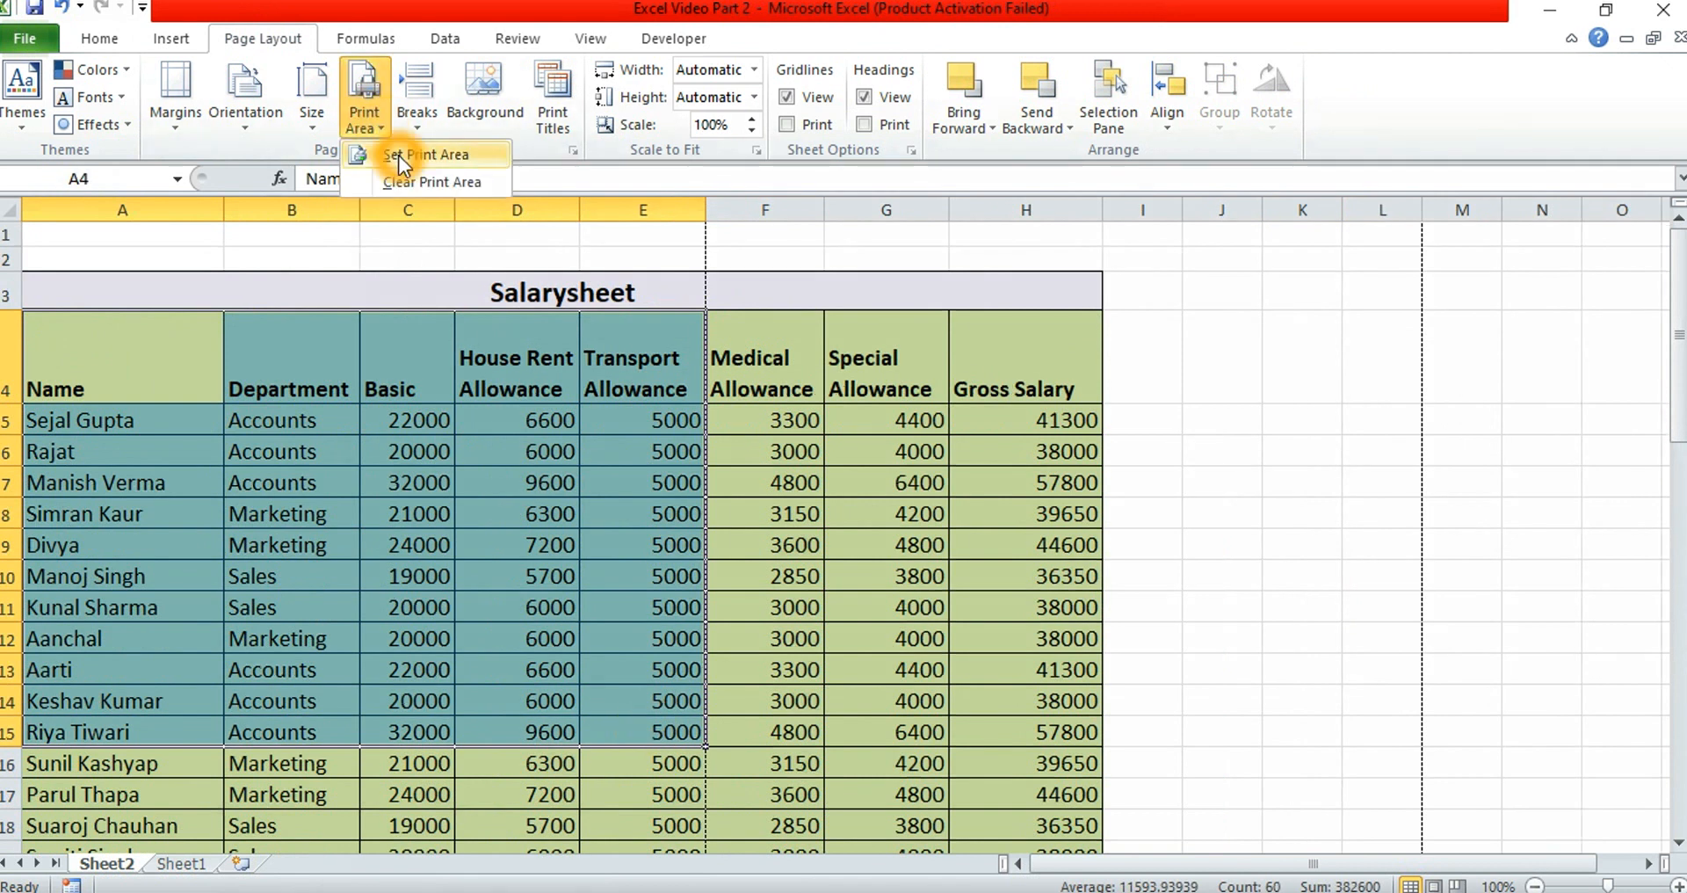
click(398, 155)
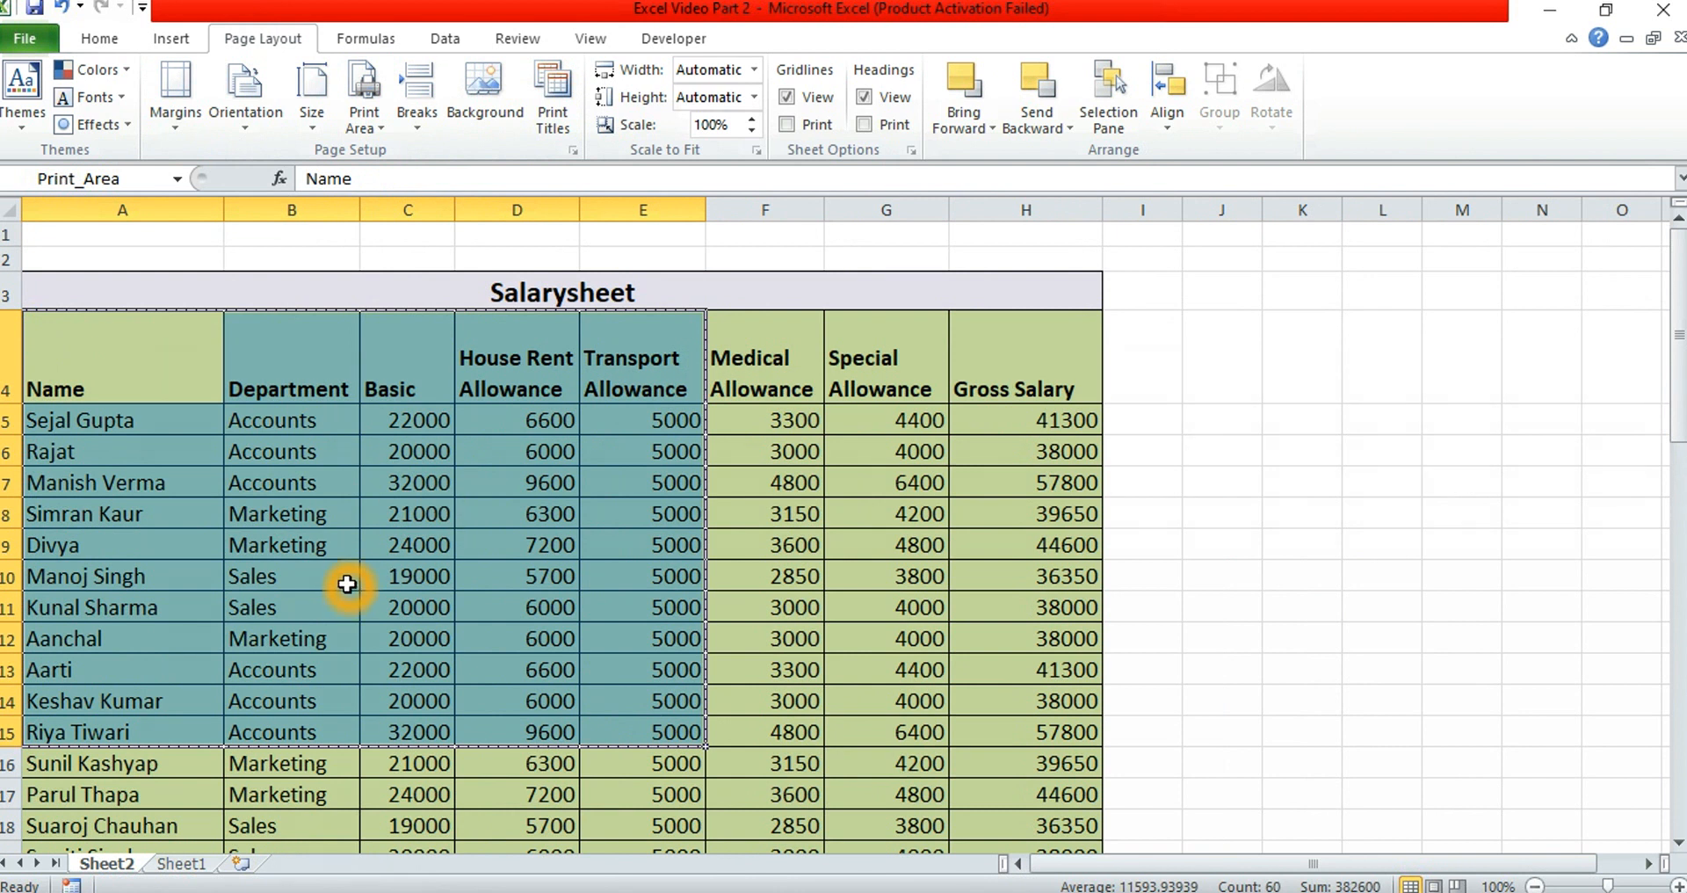
- Check the print preview of the defined print area and return to the worksheet
key(ctrl+p)
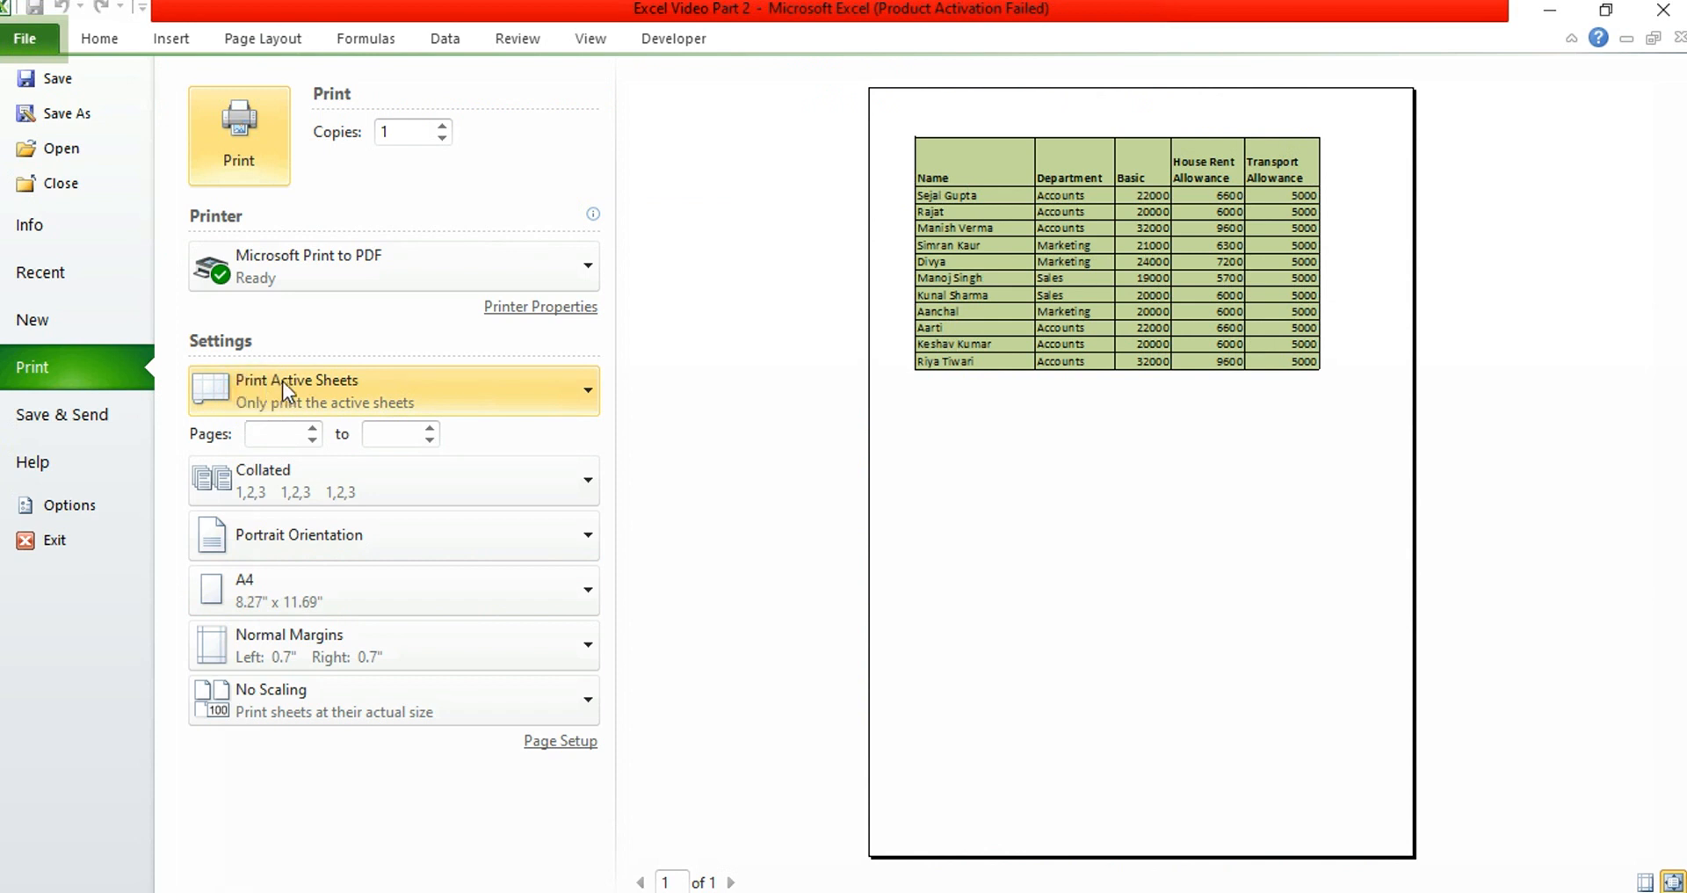
click(587, 392)
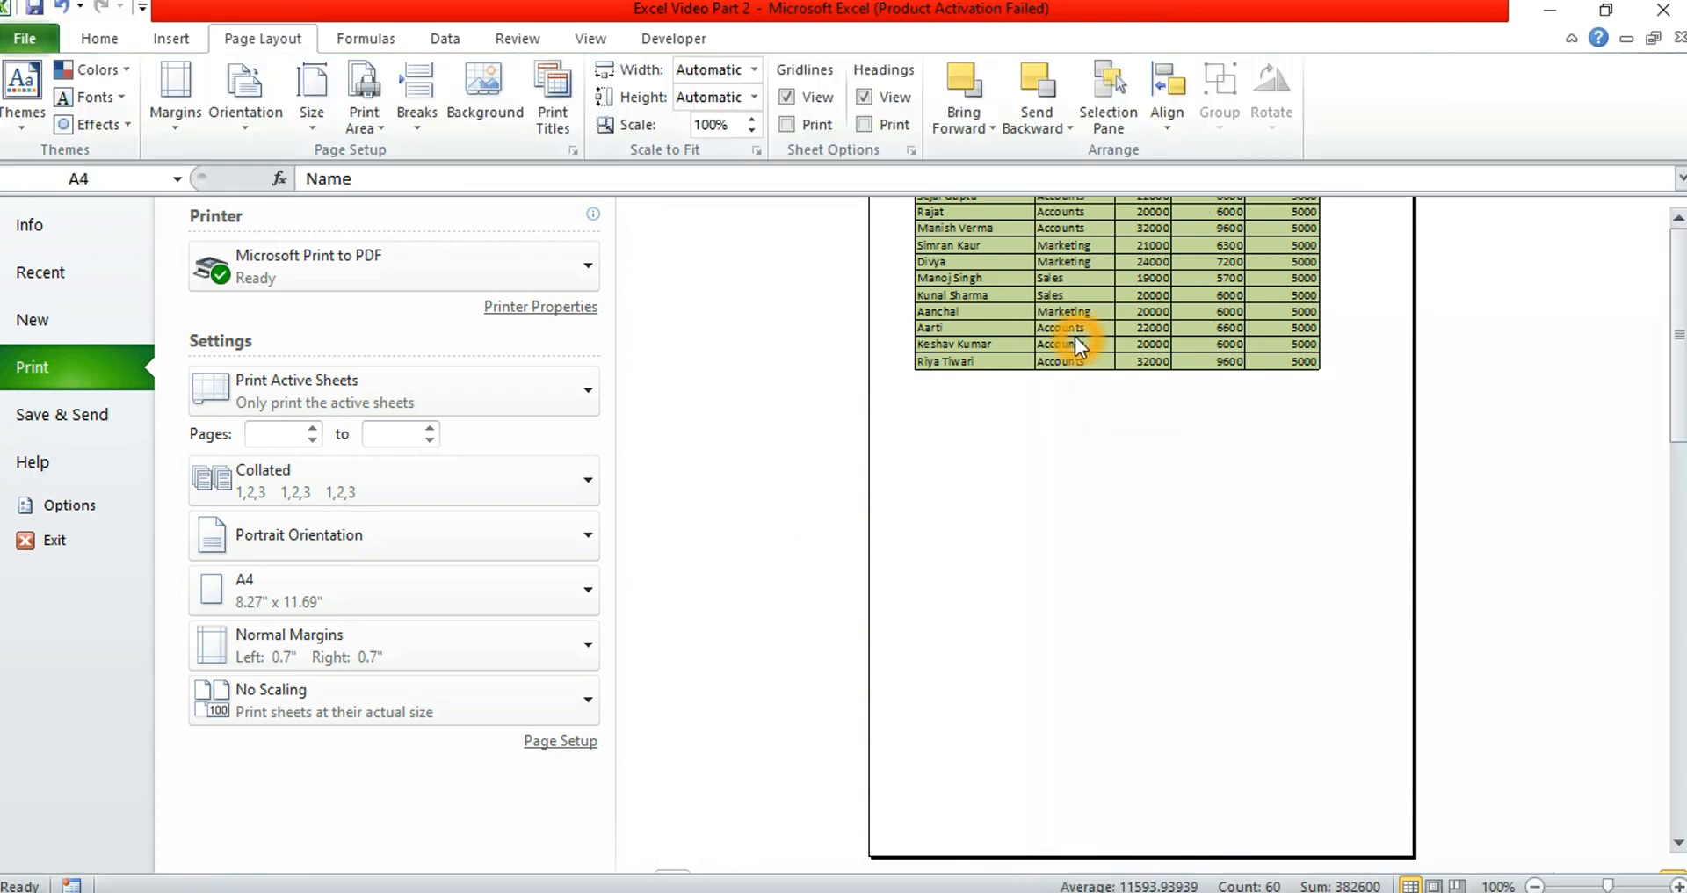
key(Escape)
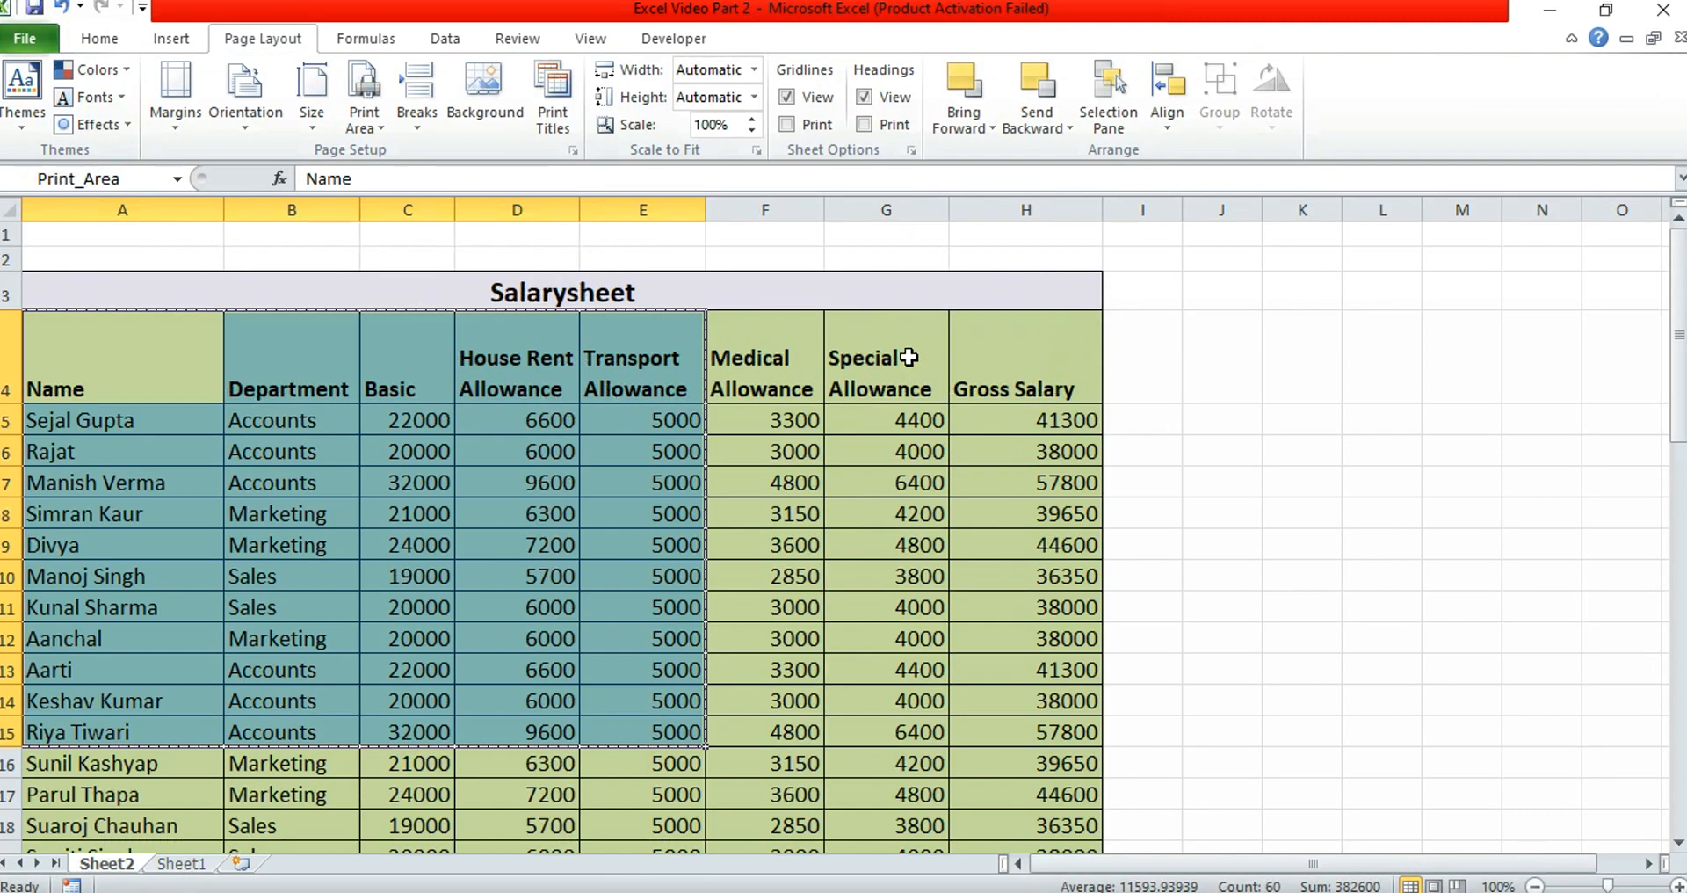
- Clear the print area from the salary sheet and deselect the range
click(382, 126)
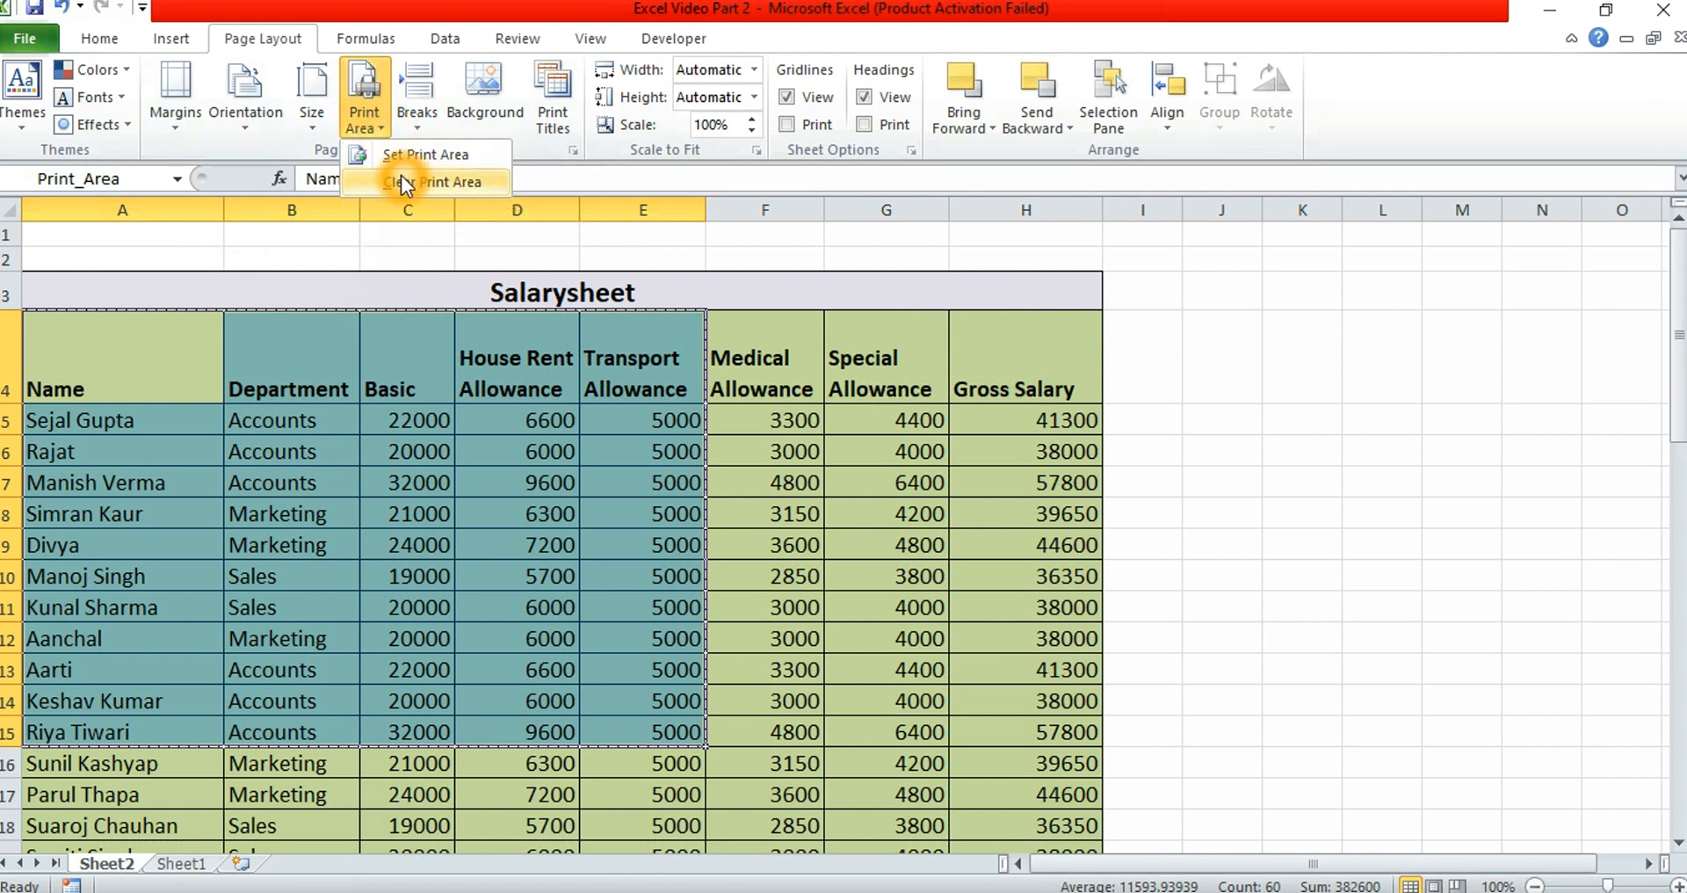
click(401, 180)
click(857, 485)
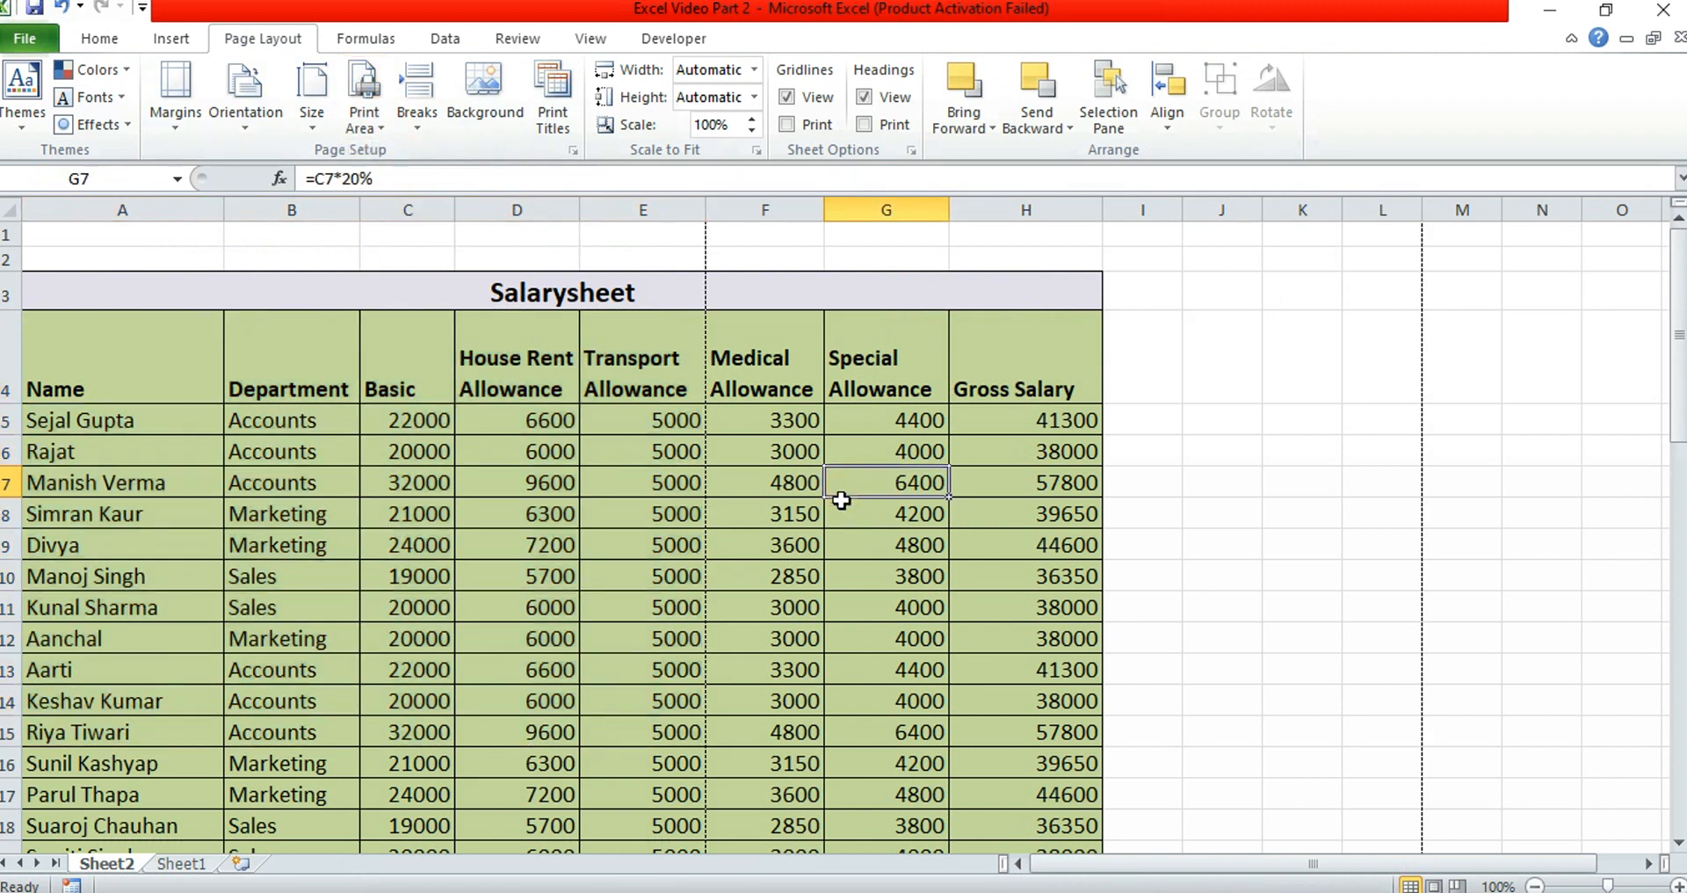
- Select cells A4:E17 and set the print range to print only the current selection
drag(55, 393, 628, 787)
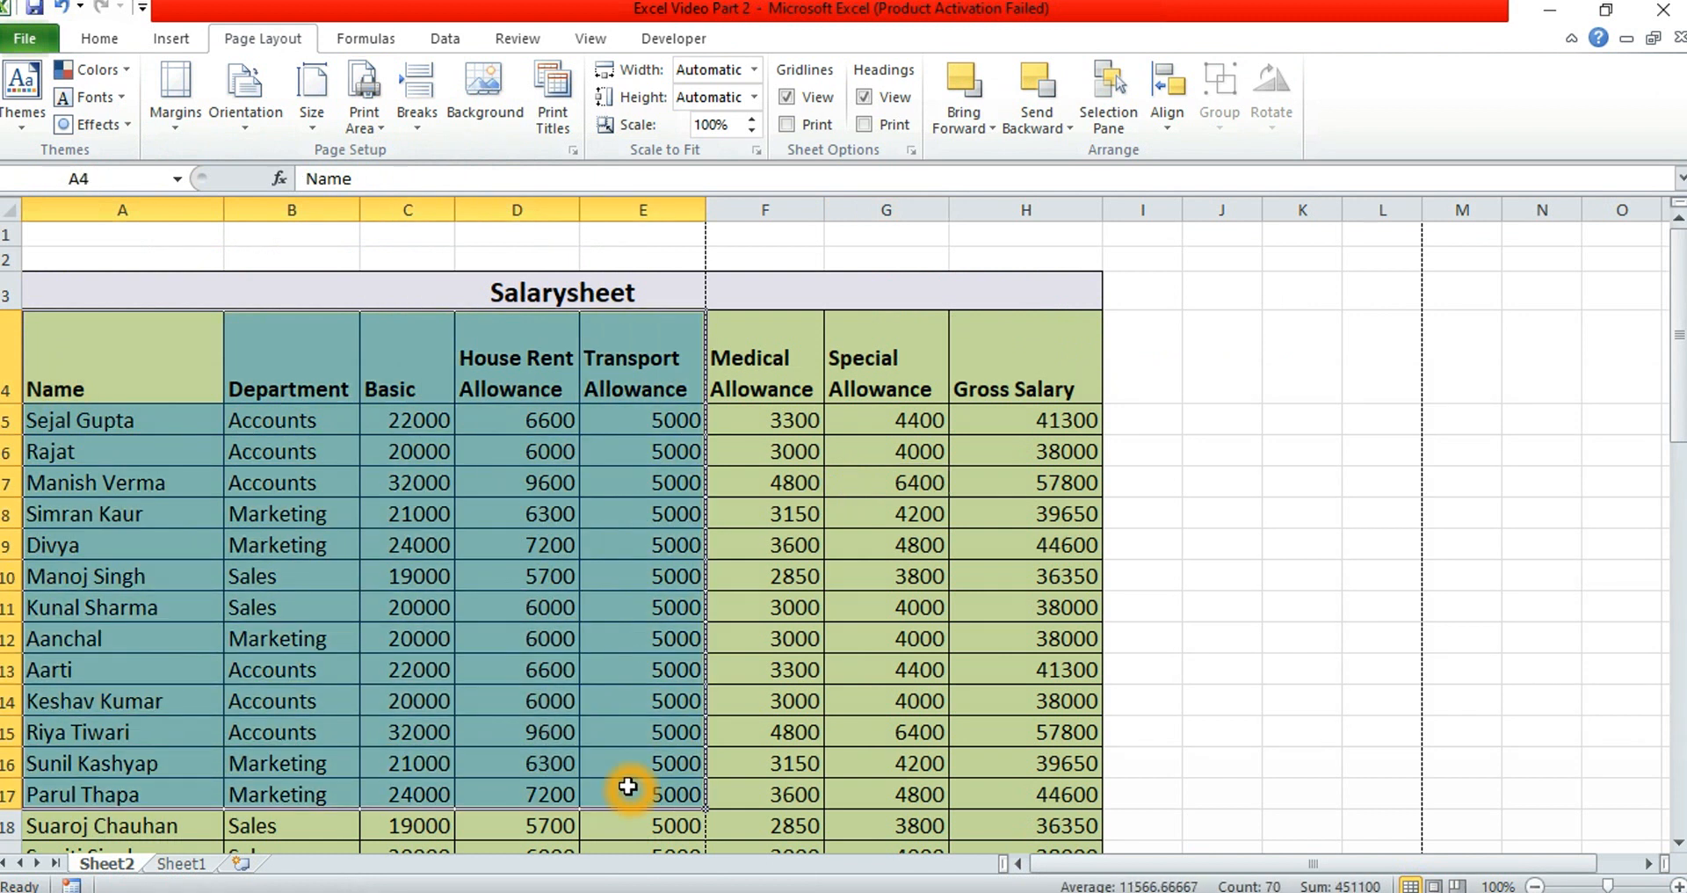
key(ctrl+p)
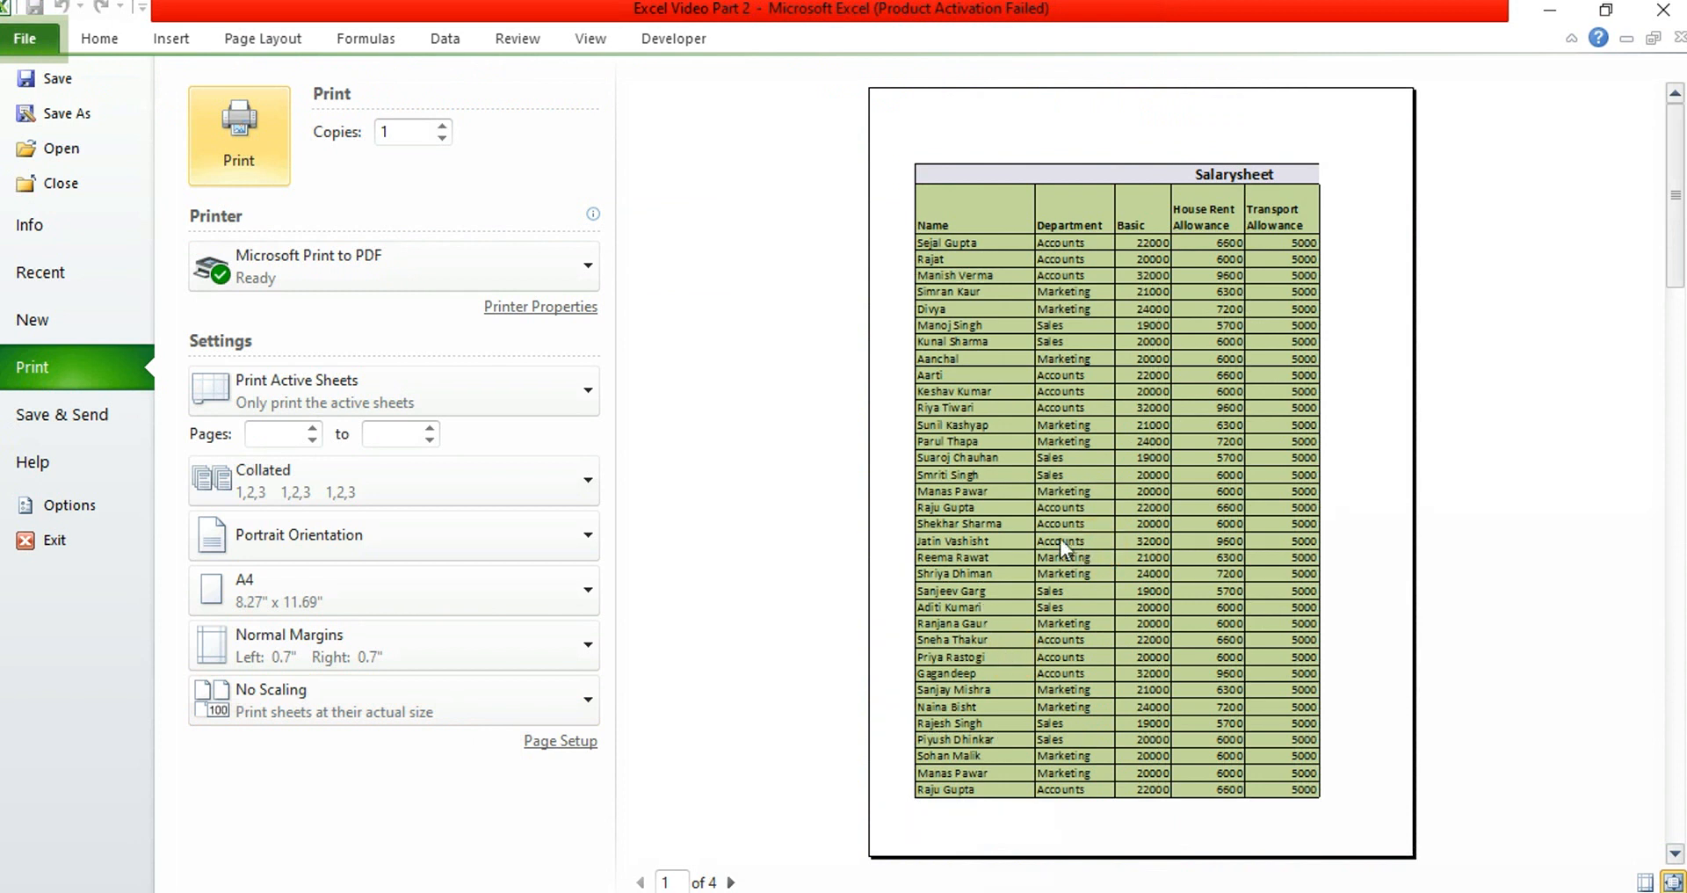
click(589, 393)
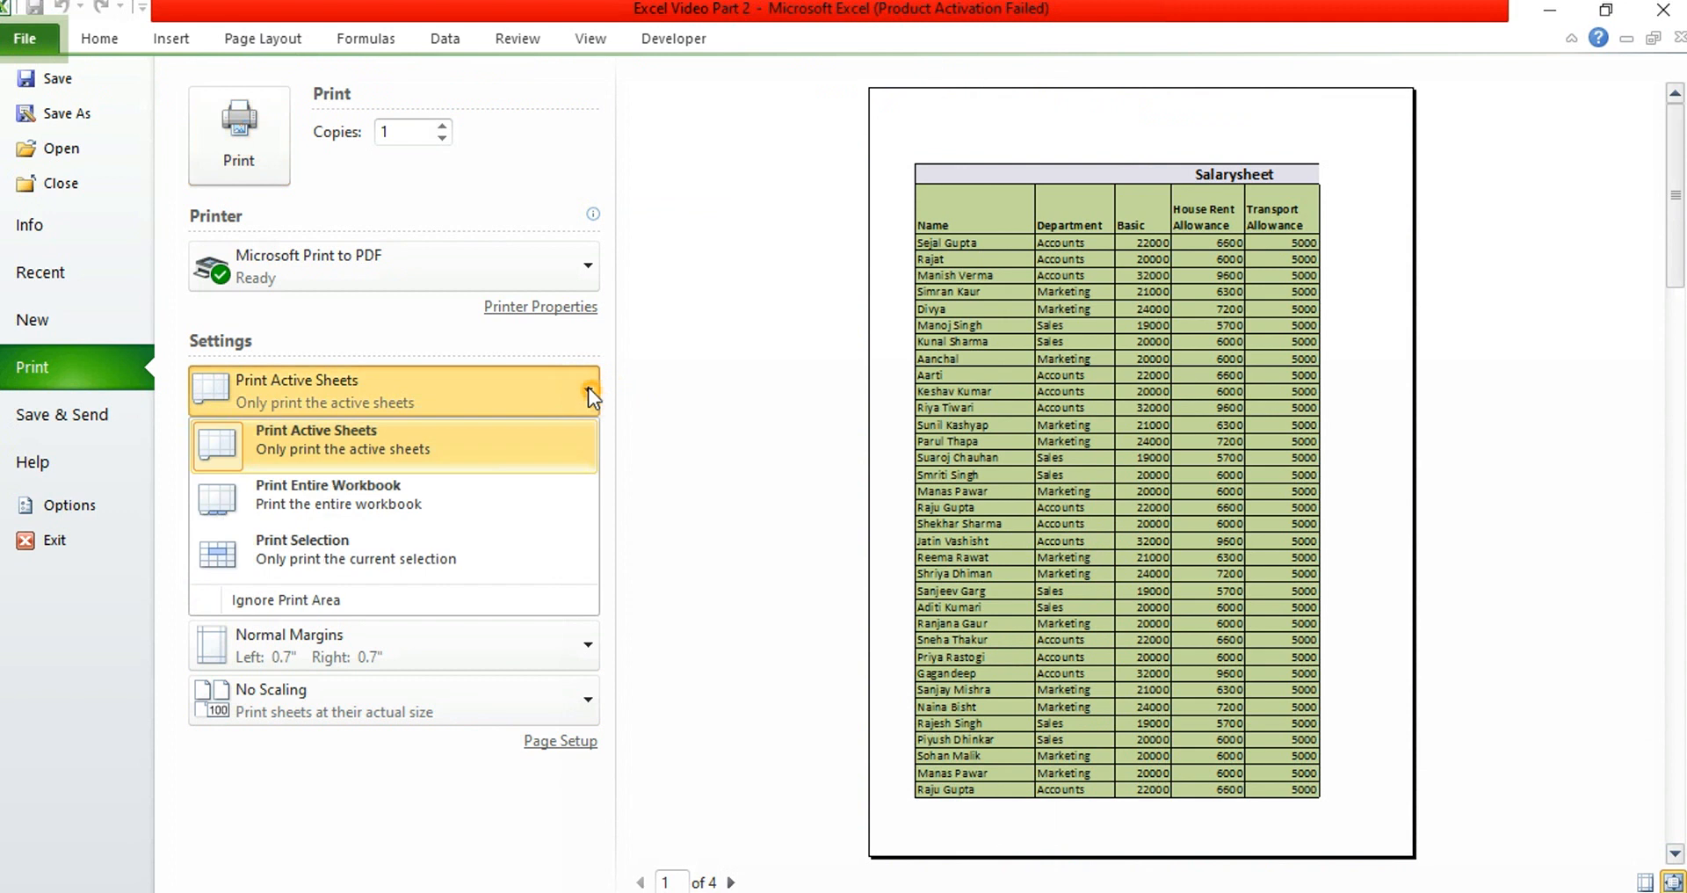
click(367, 559)
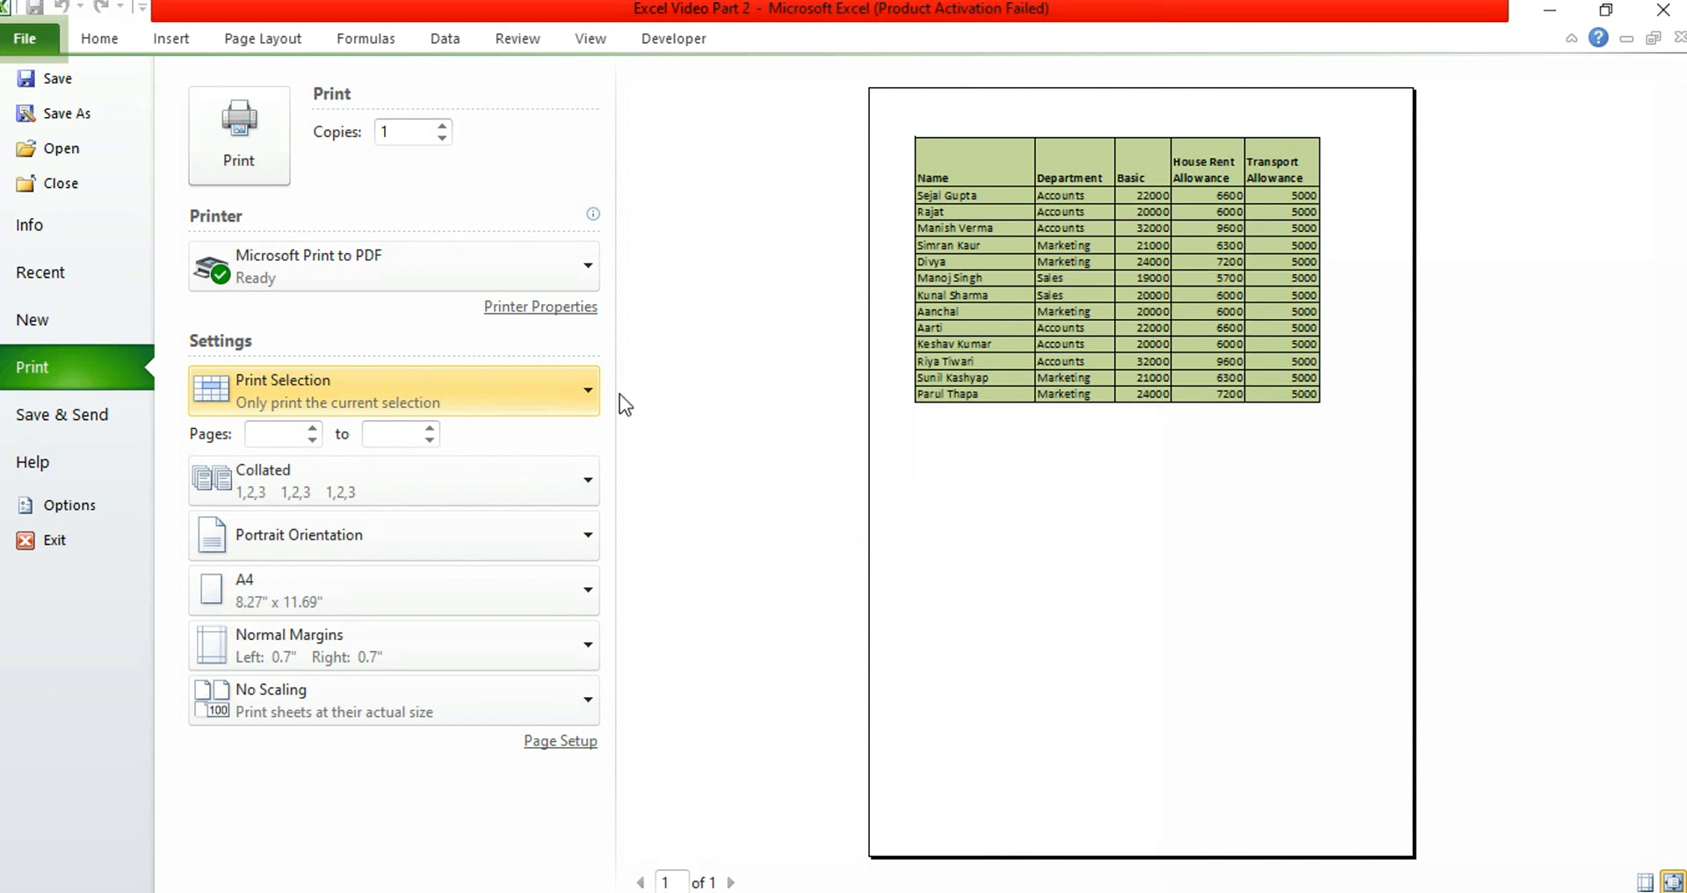
- Set the print range back to the active sheets, return to the worksheet and deselect the range
click(587, 388)
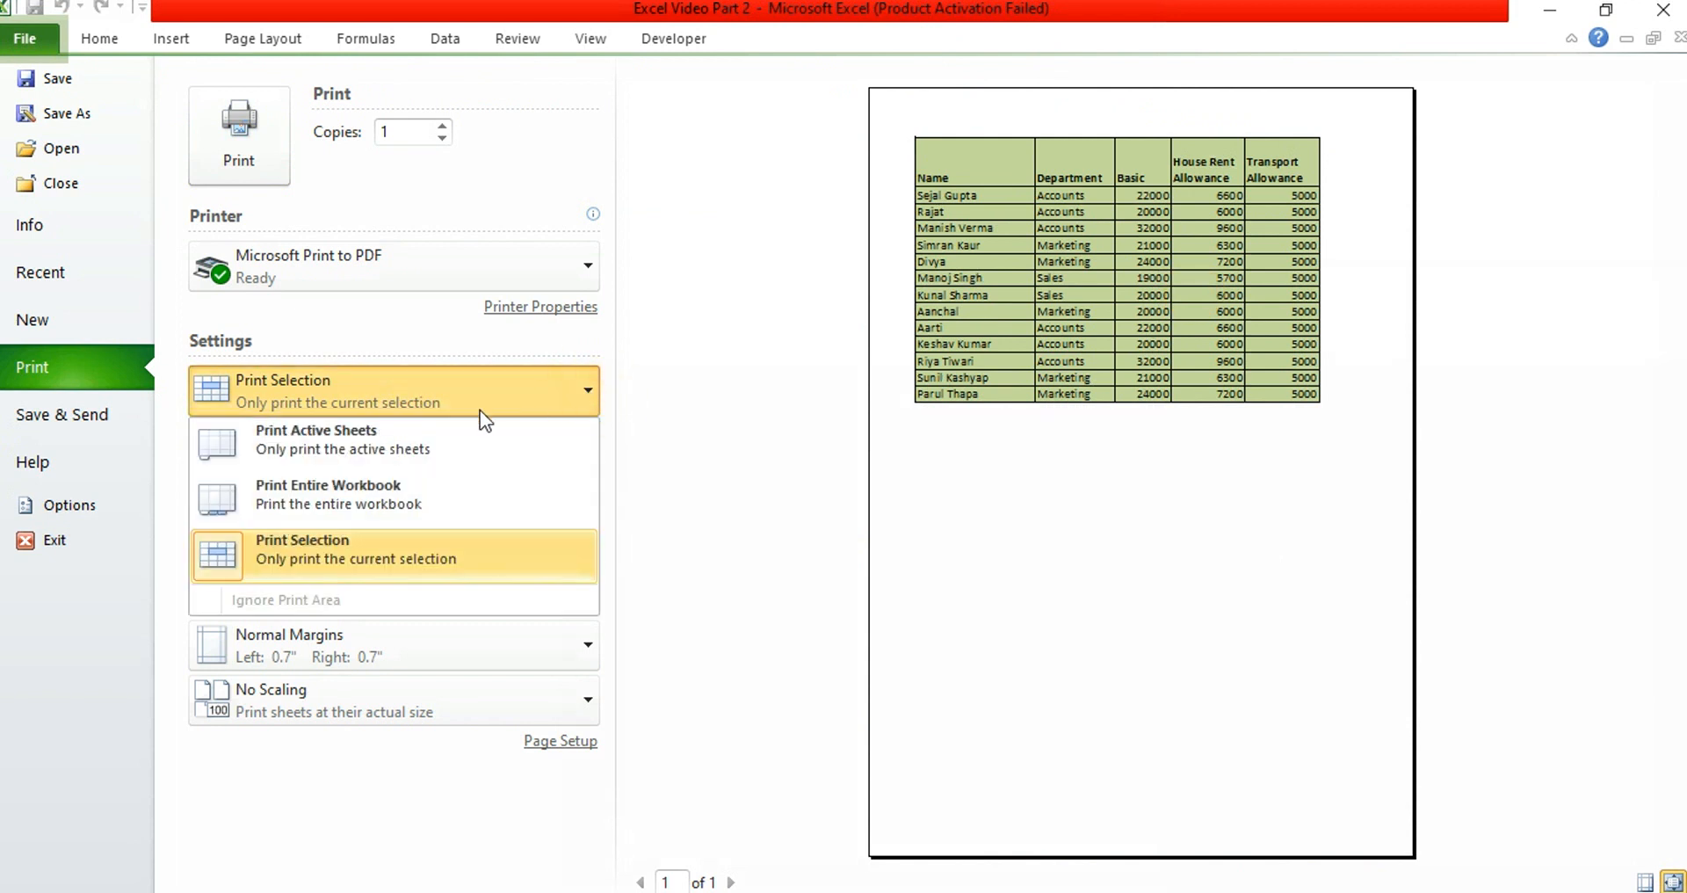
click(333, 448)
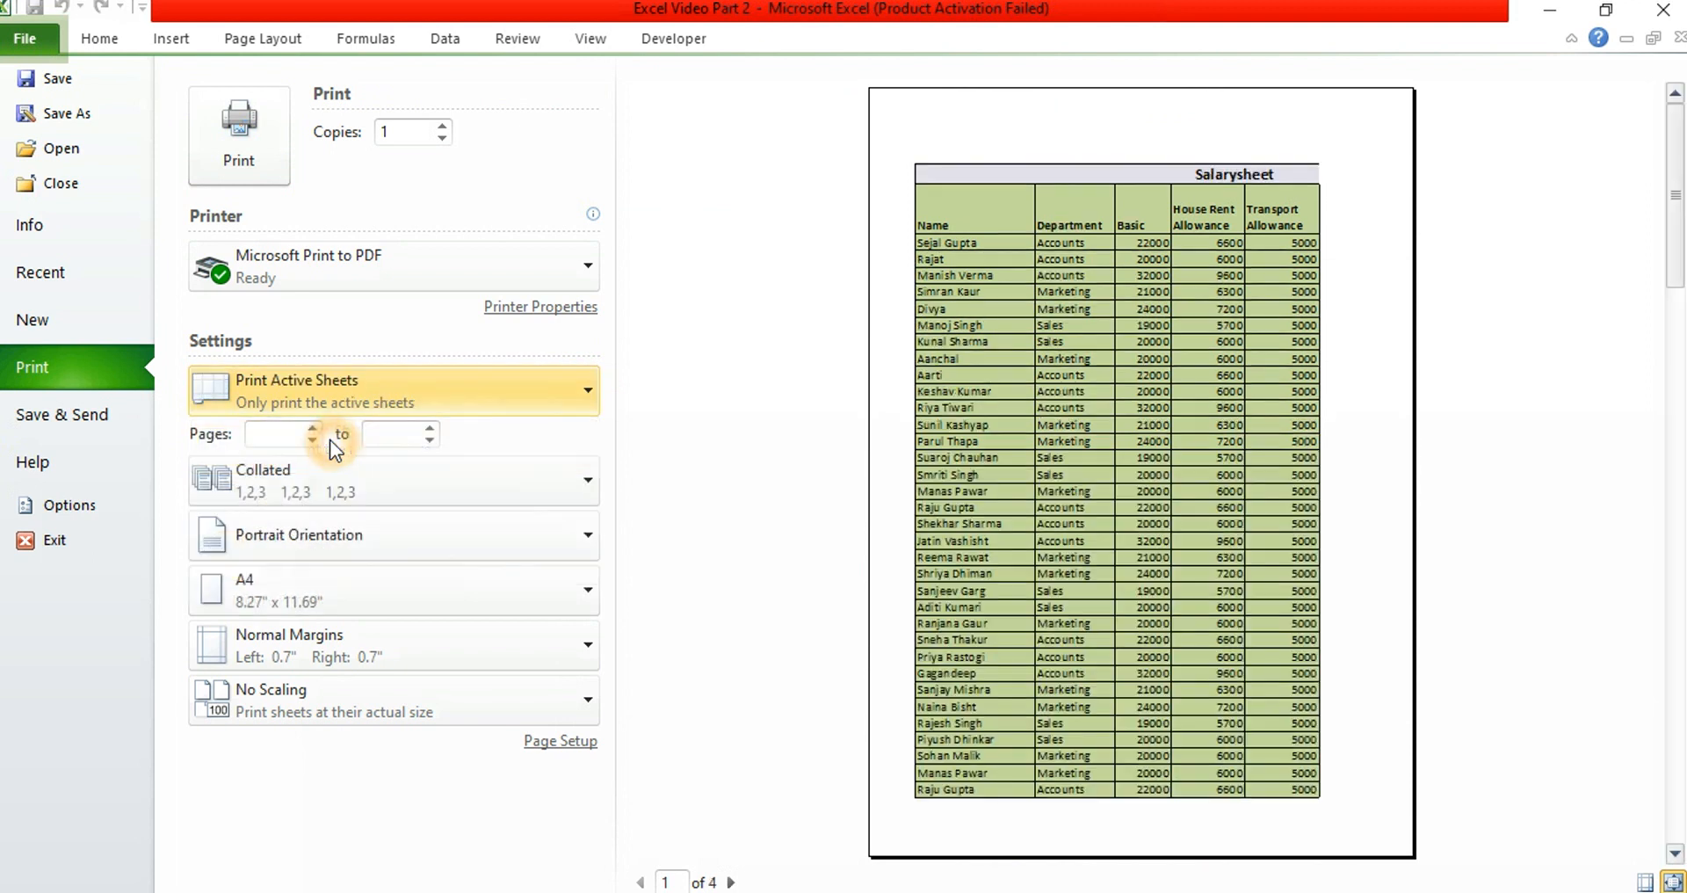
key(Escape)
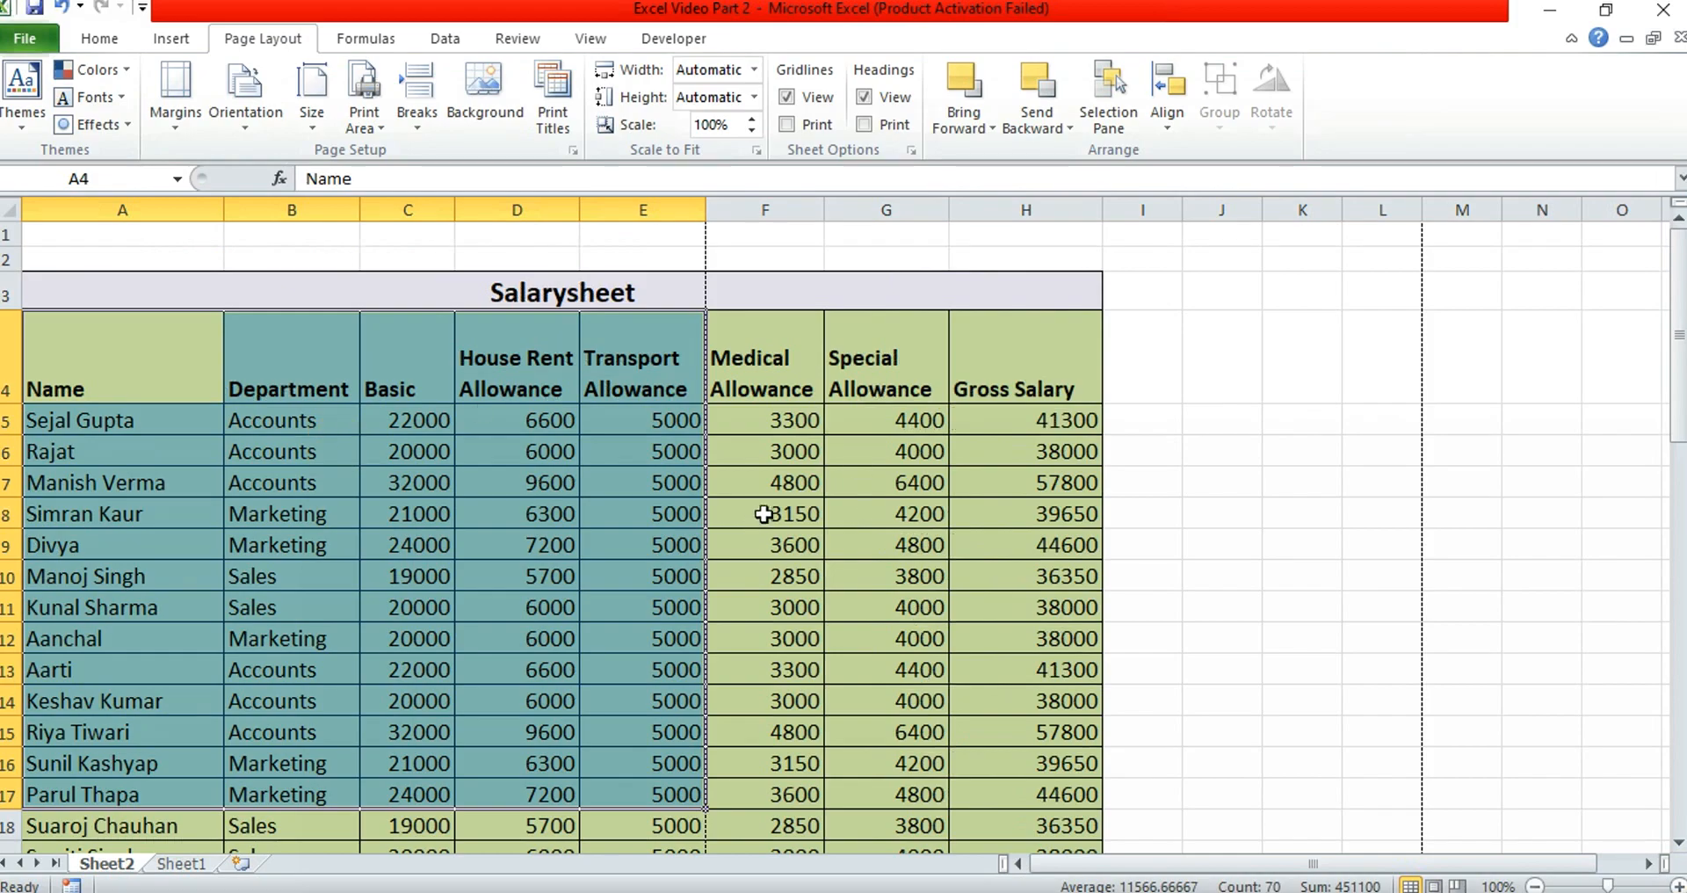
click(826, 519)
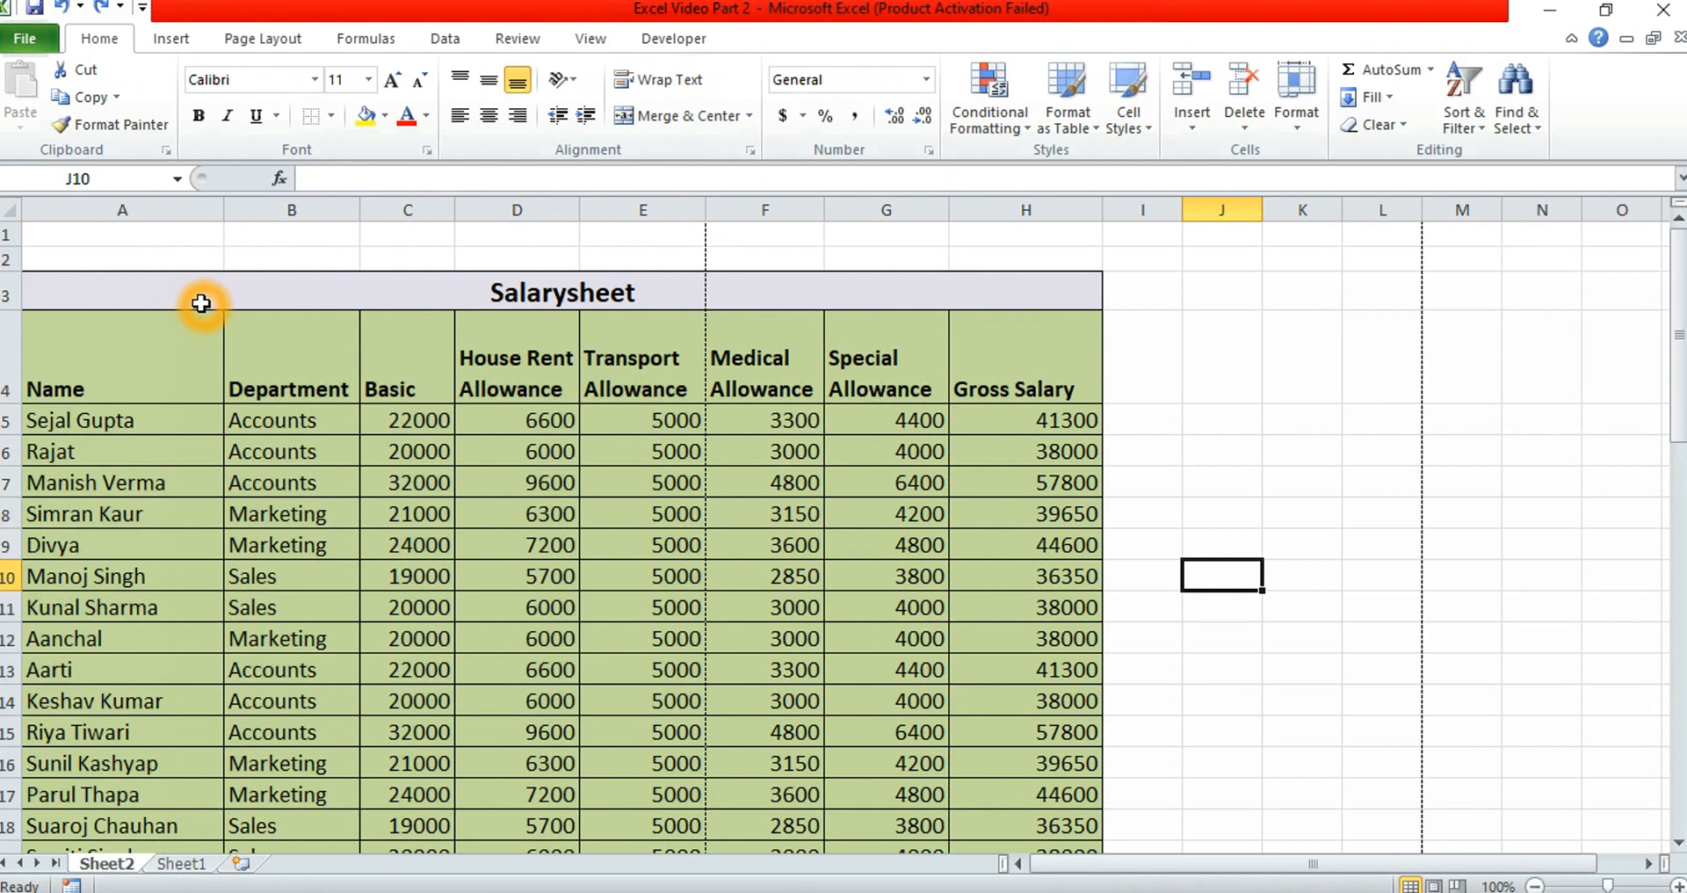
- Remove all cell borders from the whole salary table, A3:H56
drag(155, 282, 670, 816)
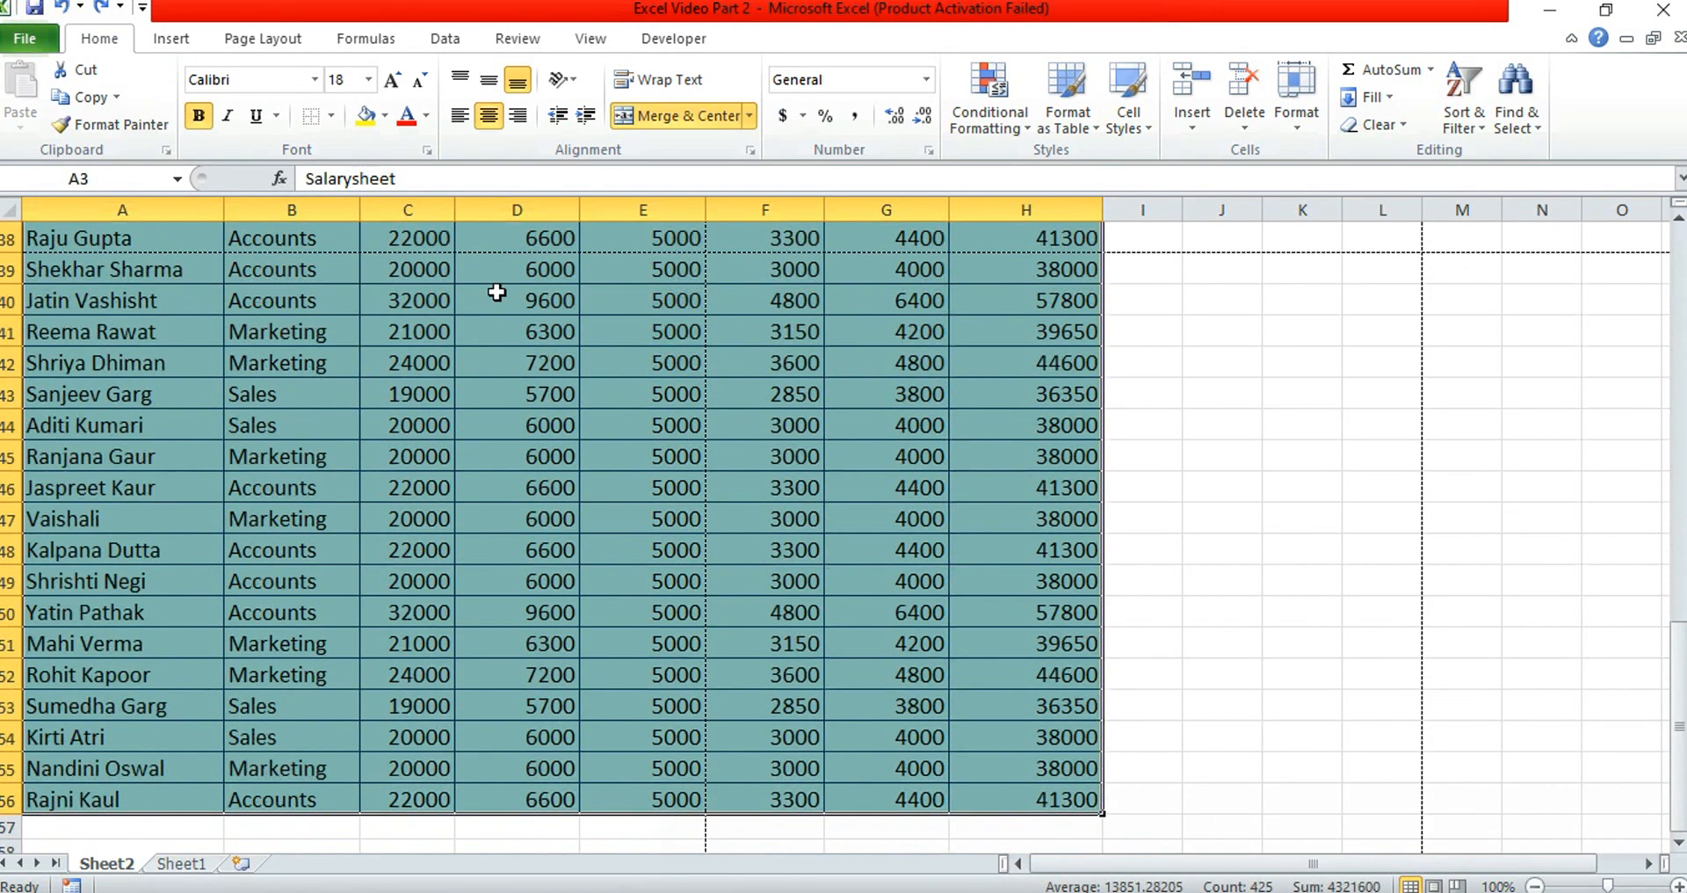
click(328, 115)
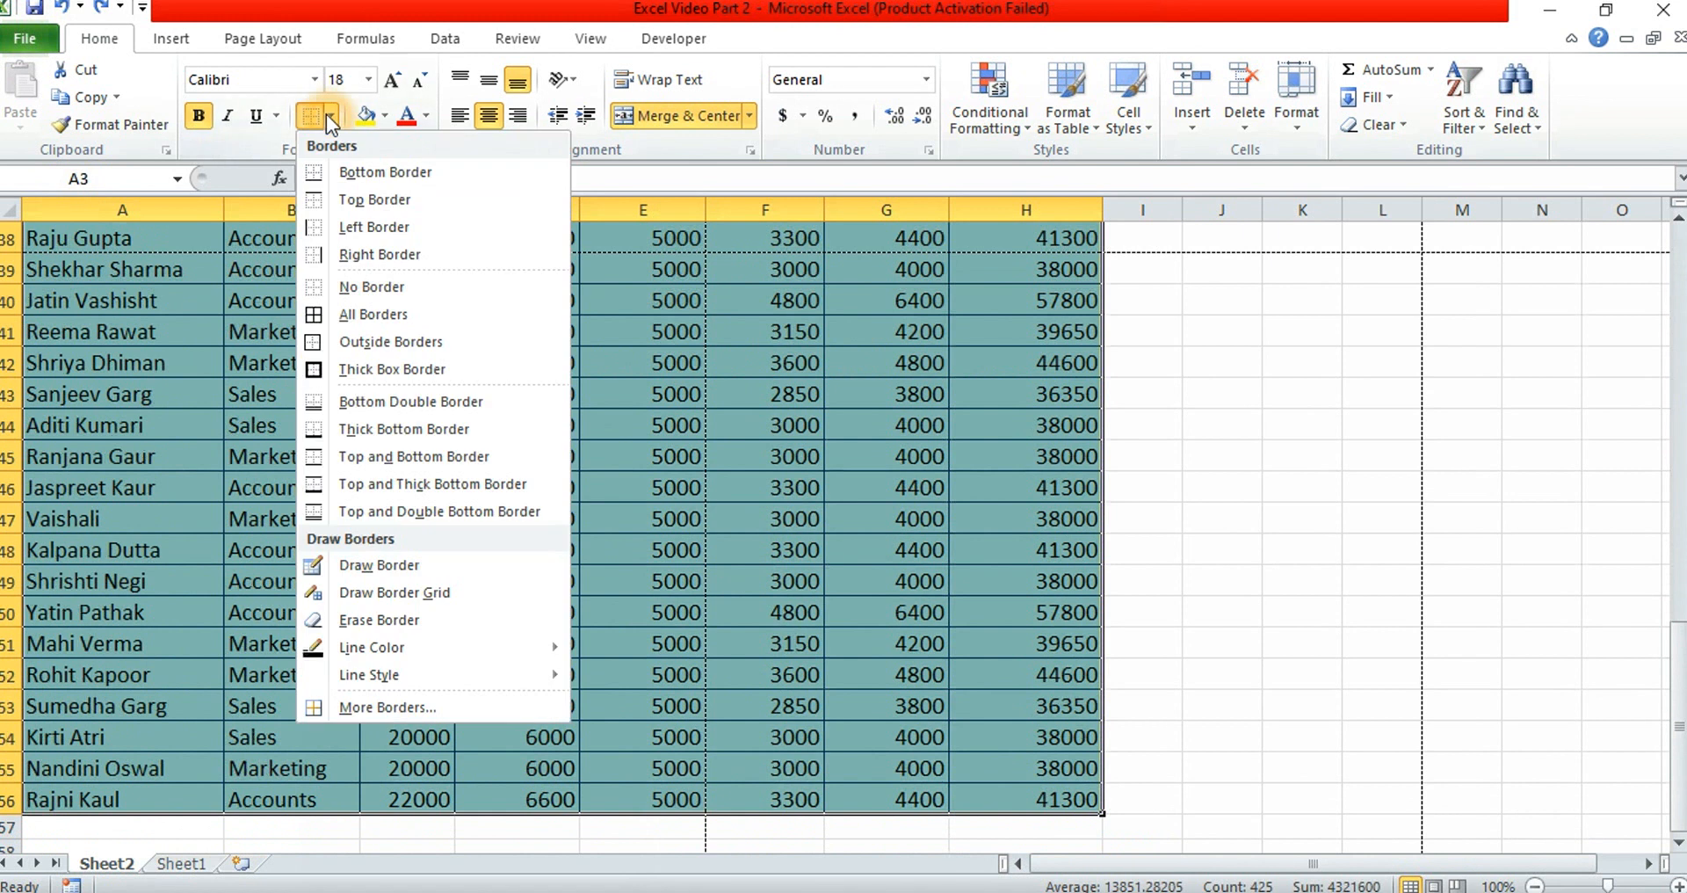
click(364, 279)
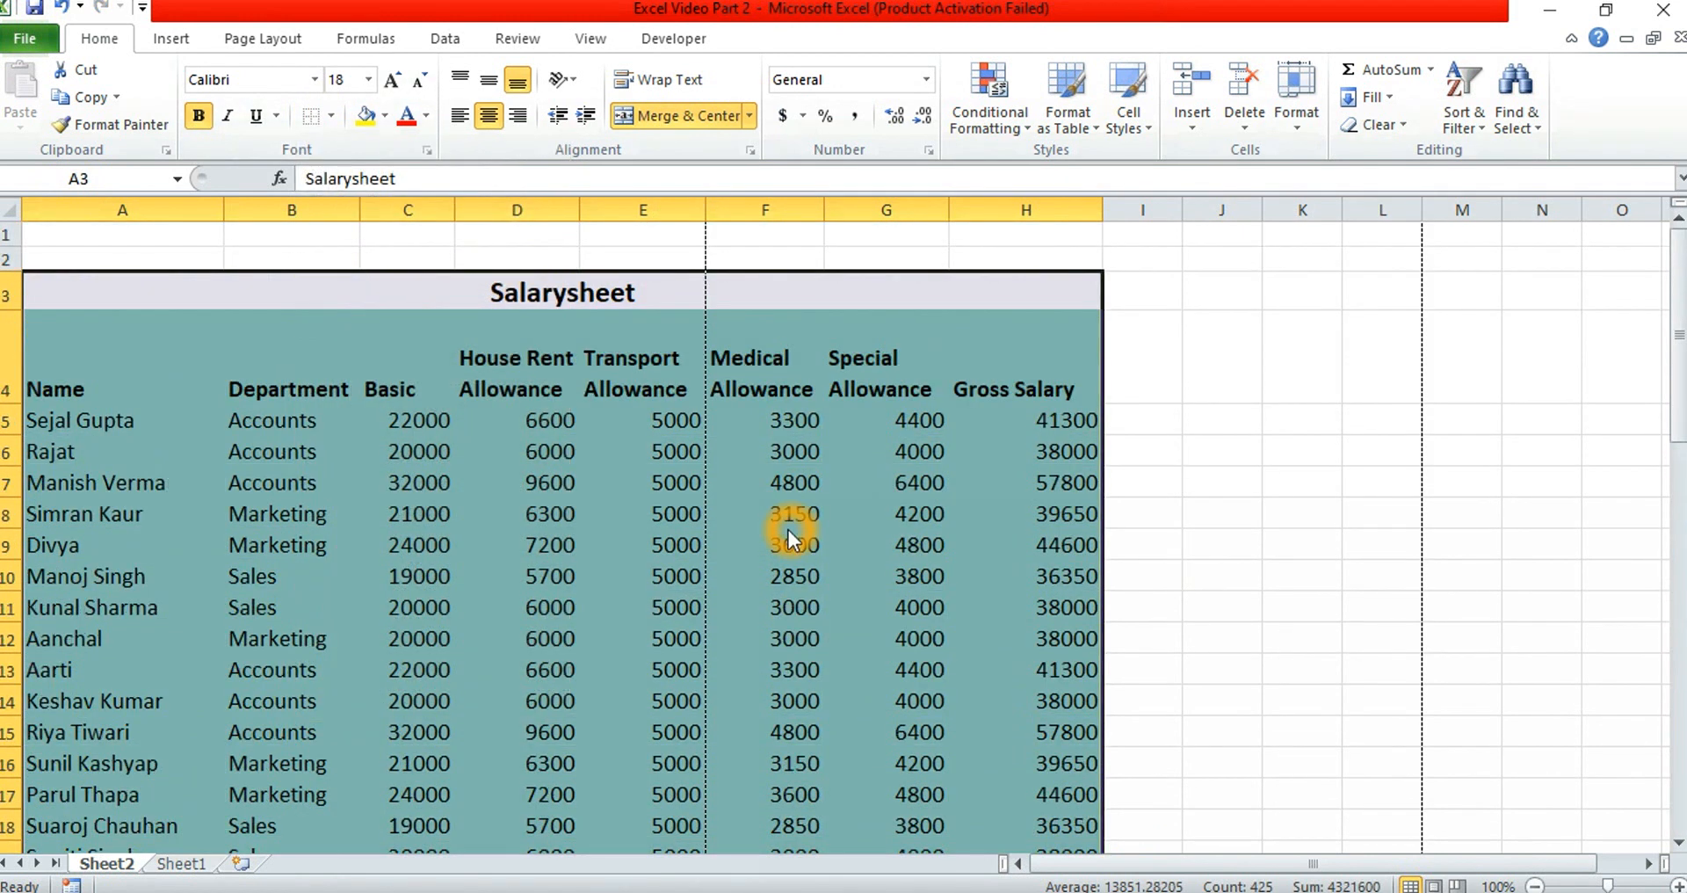
- Check the print preview of the borderless salary sheet and return to the worksheet
key(ctrl+p)
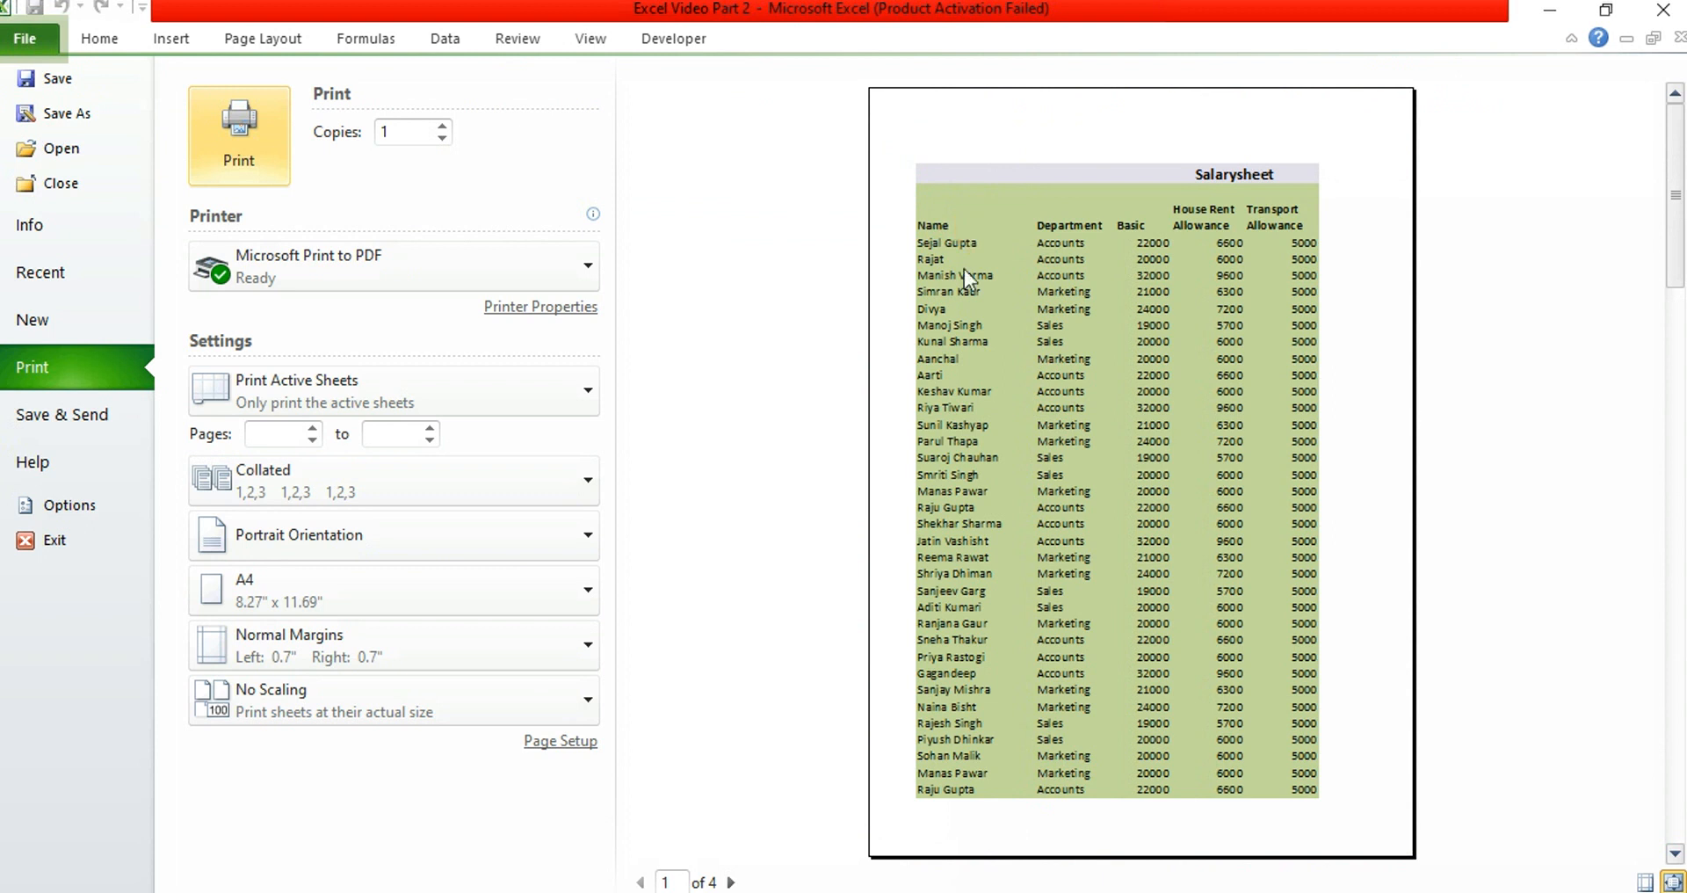
click(562, 743)
click(262, 41)
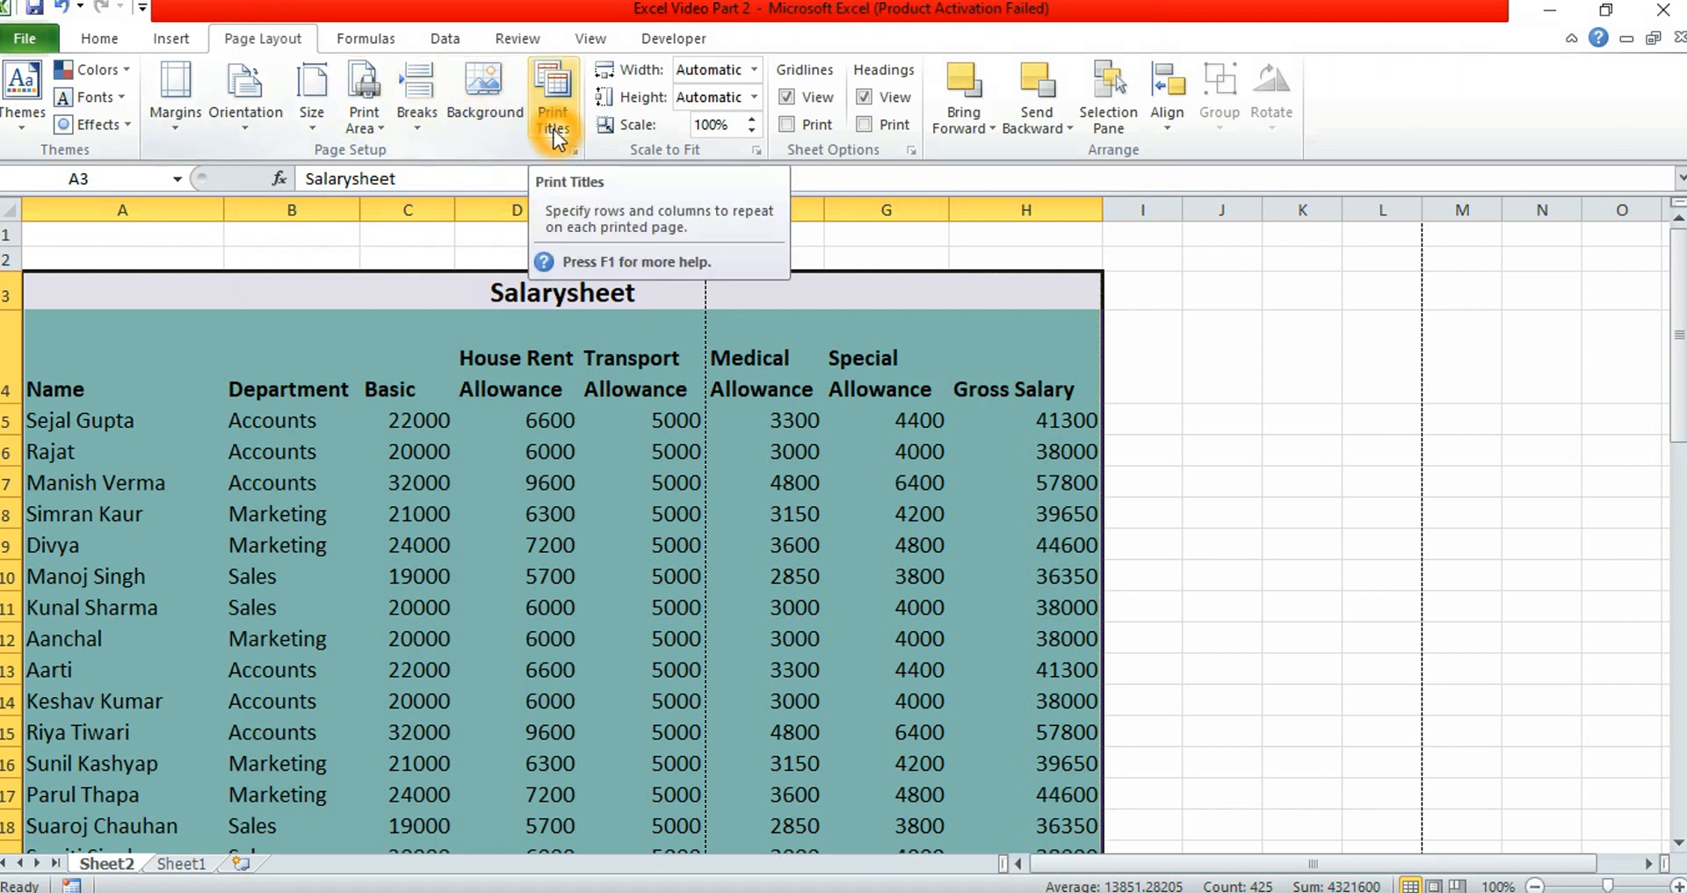
- Turn on printing of gridlines and of row and column headings, check them in the print preview and return to the worksheet
click(257, 44)
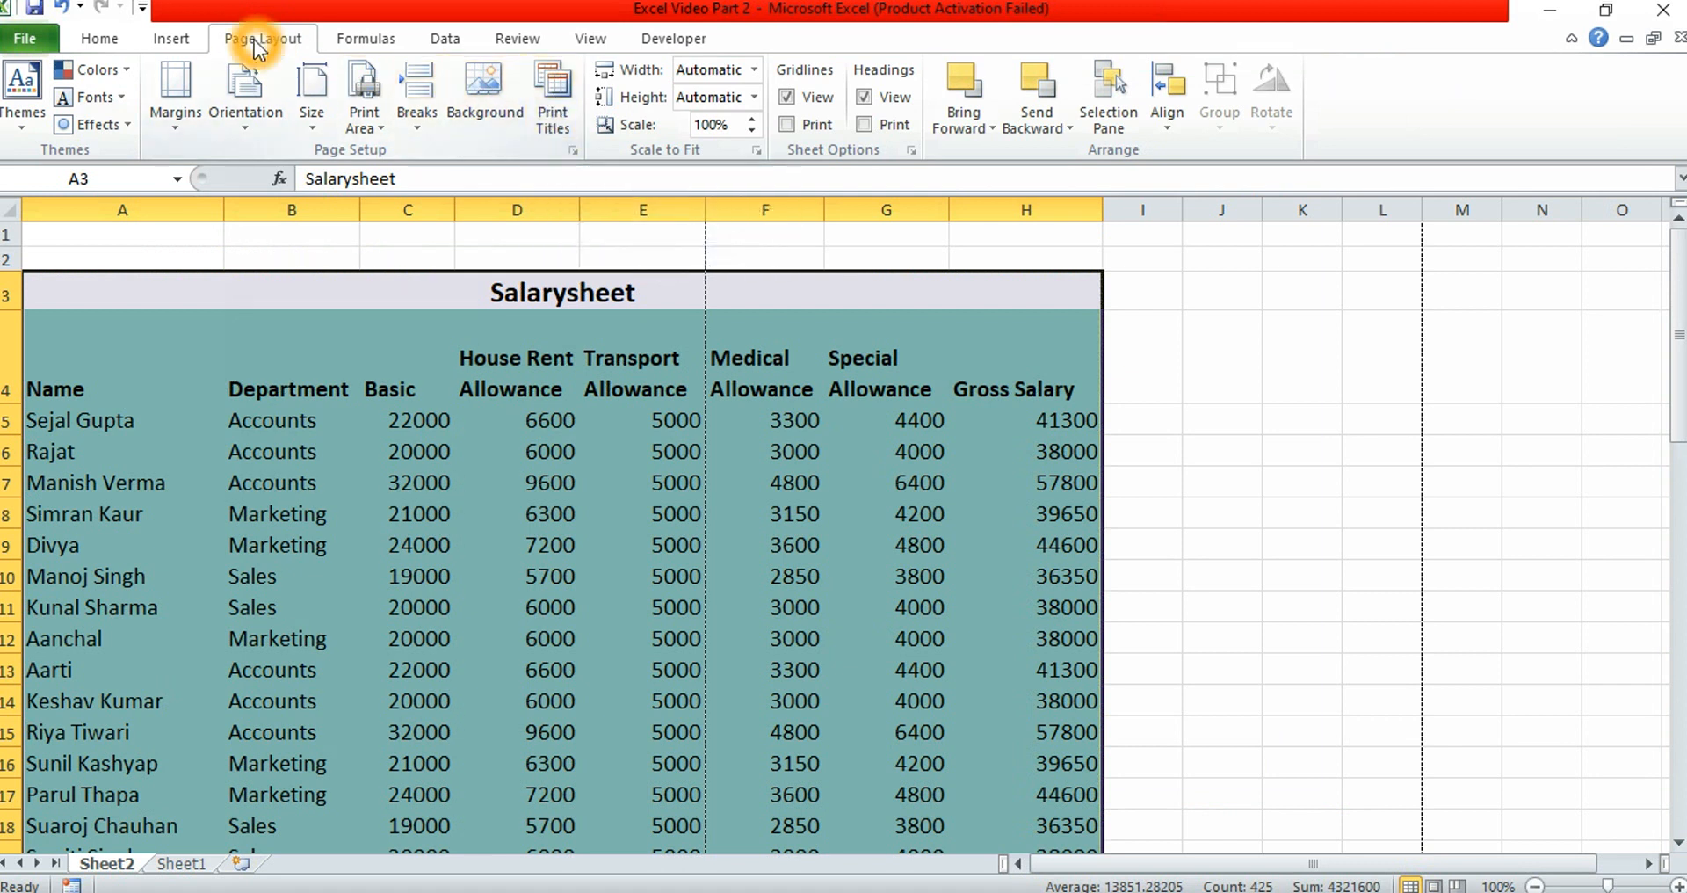
click(564, 88)
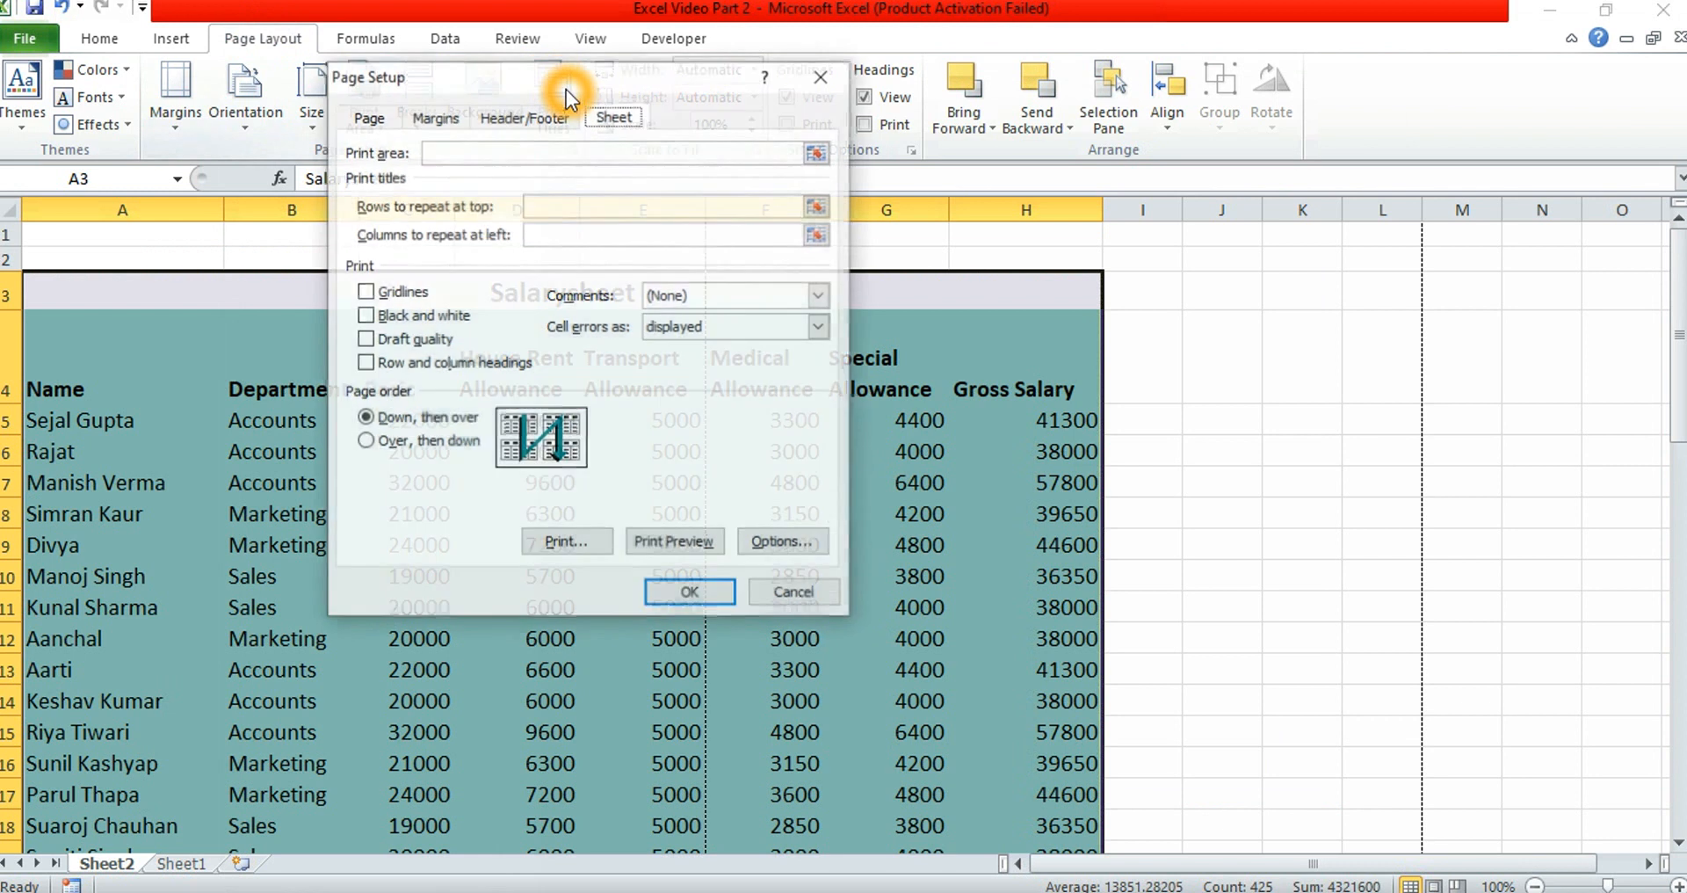
click(366, 293)
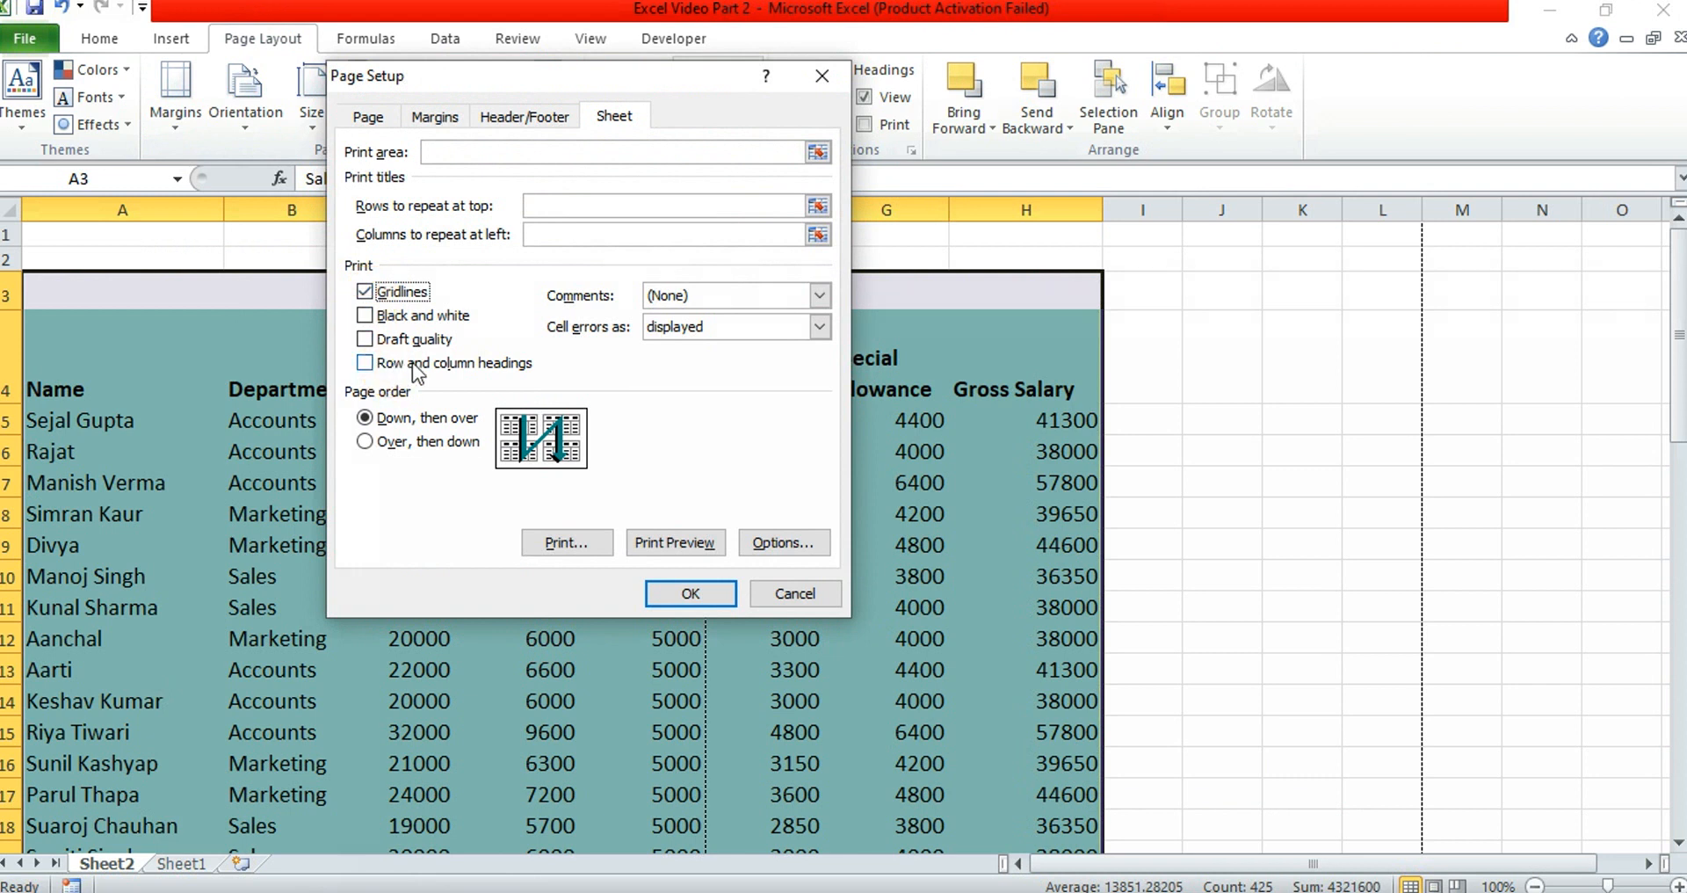
click(366, 364)
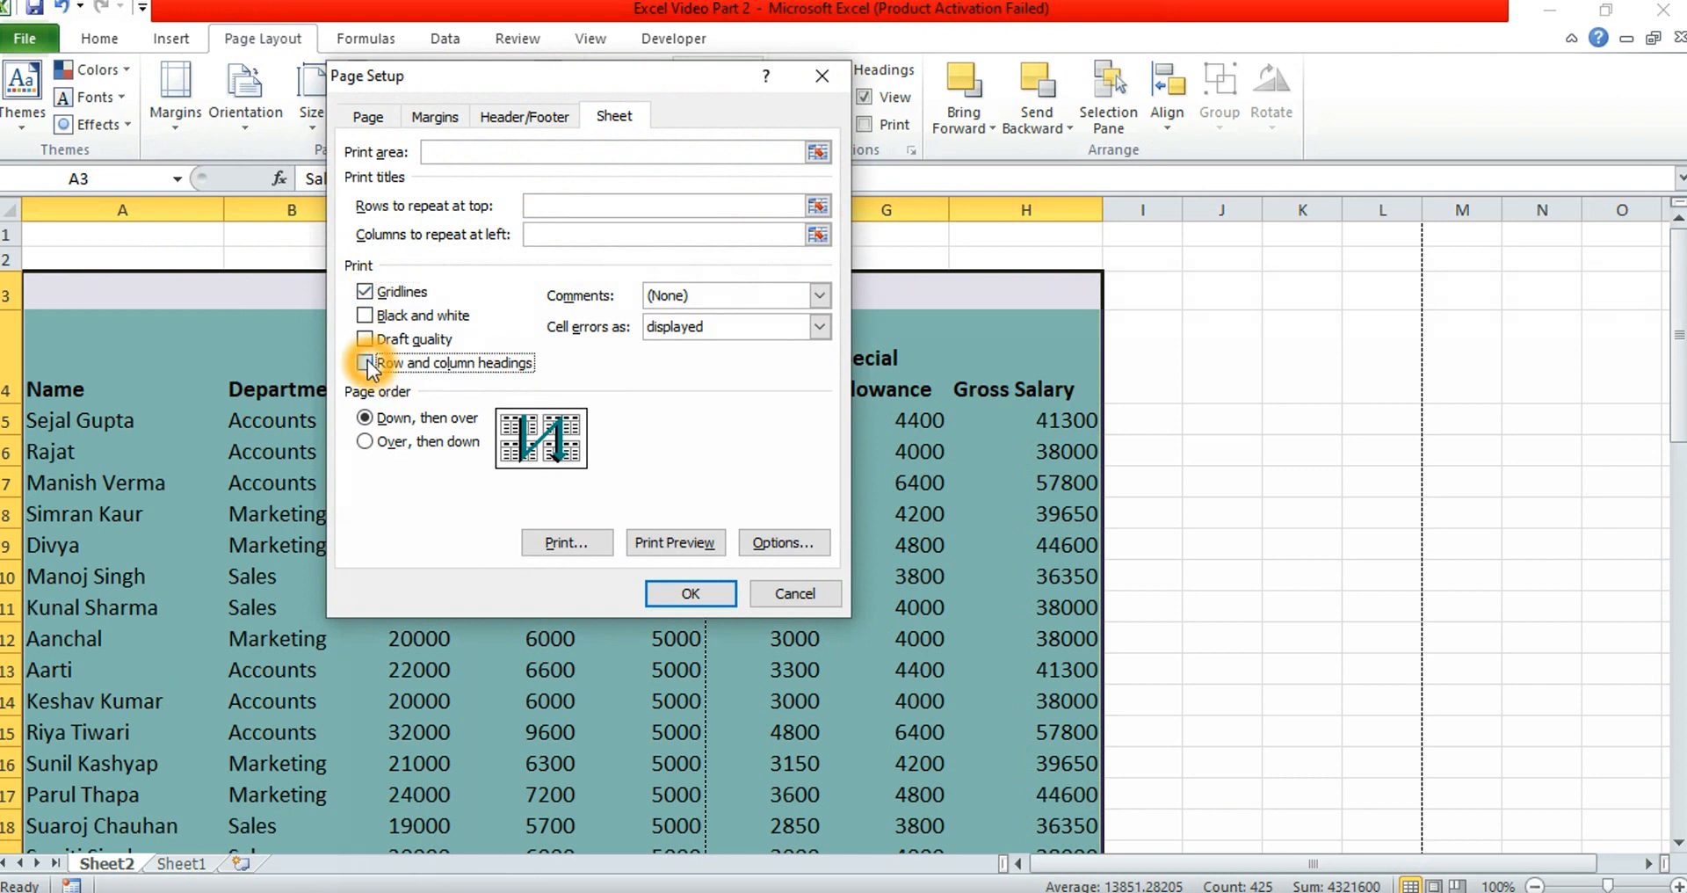
click(664, 546)
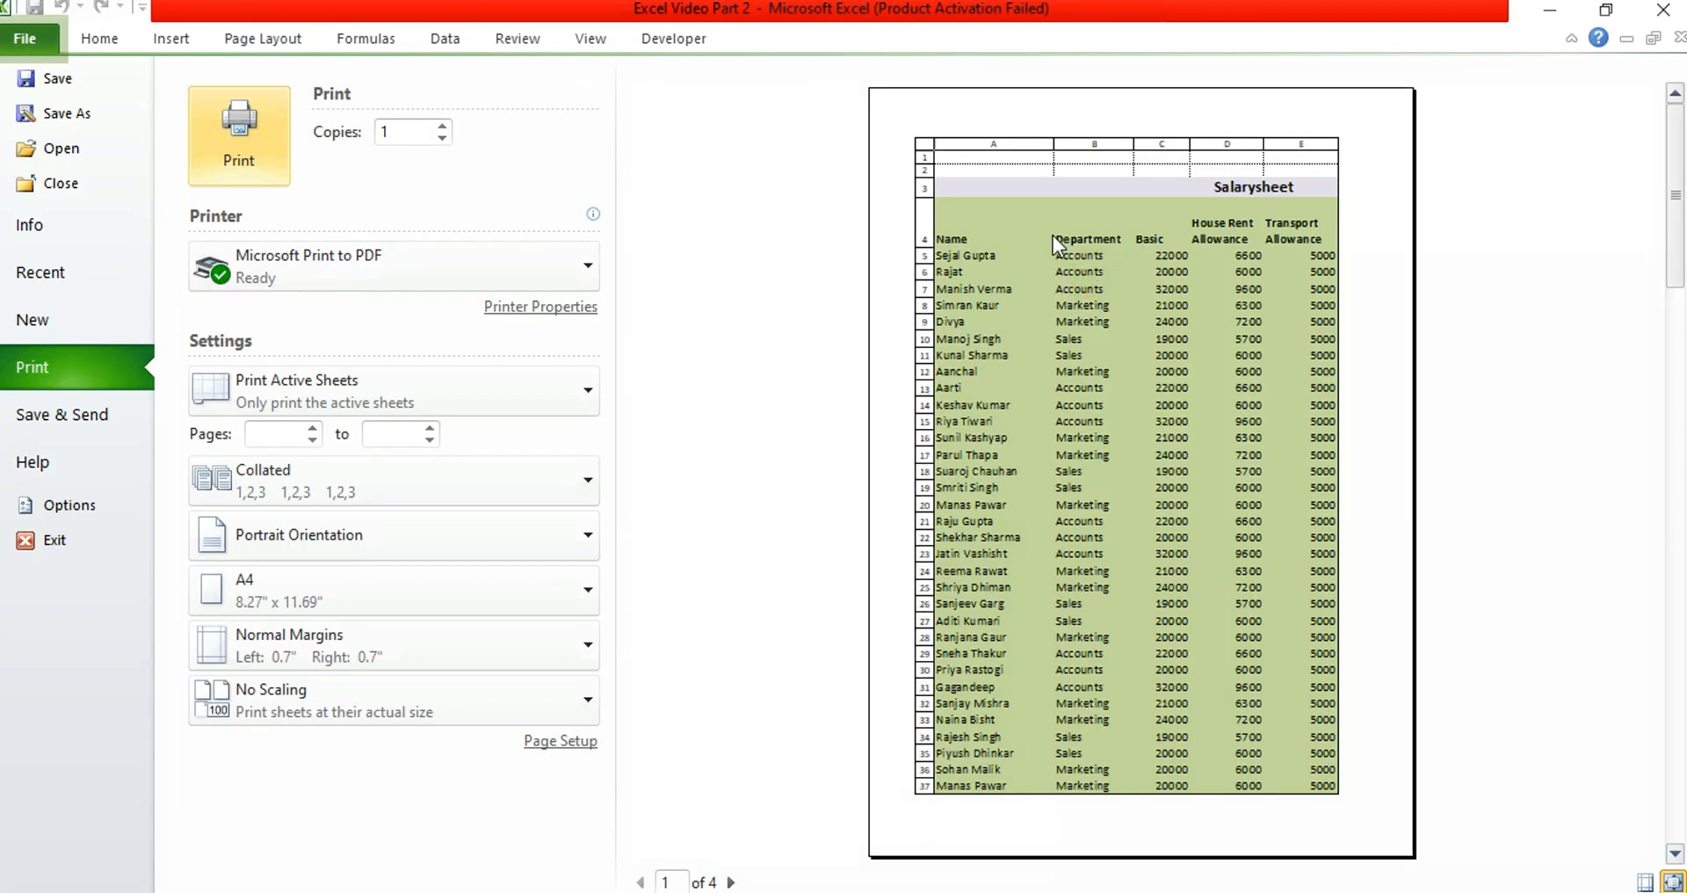
click(920, 203)
click(1281, 150)
click(791, 313)
click(255, 40)
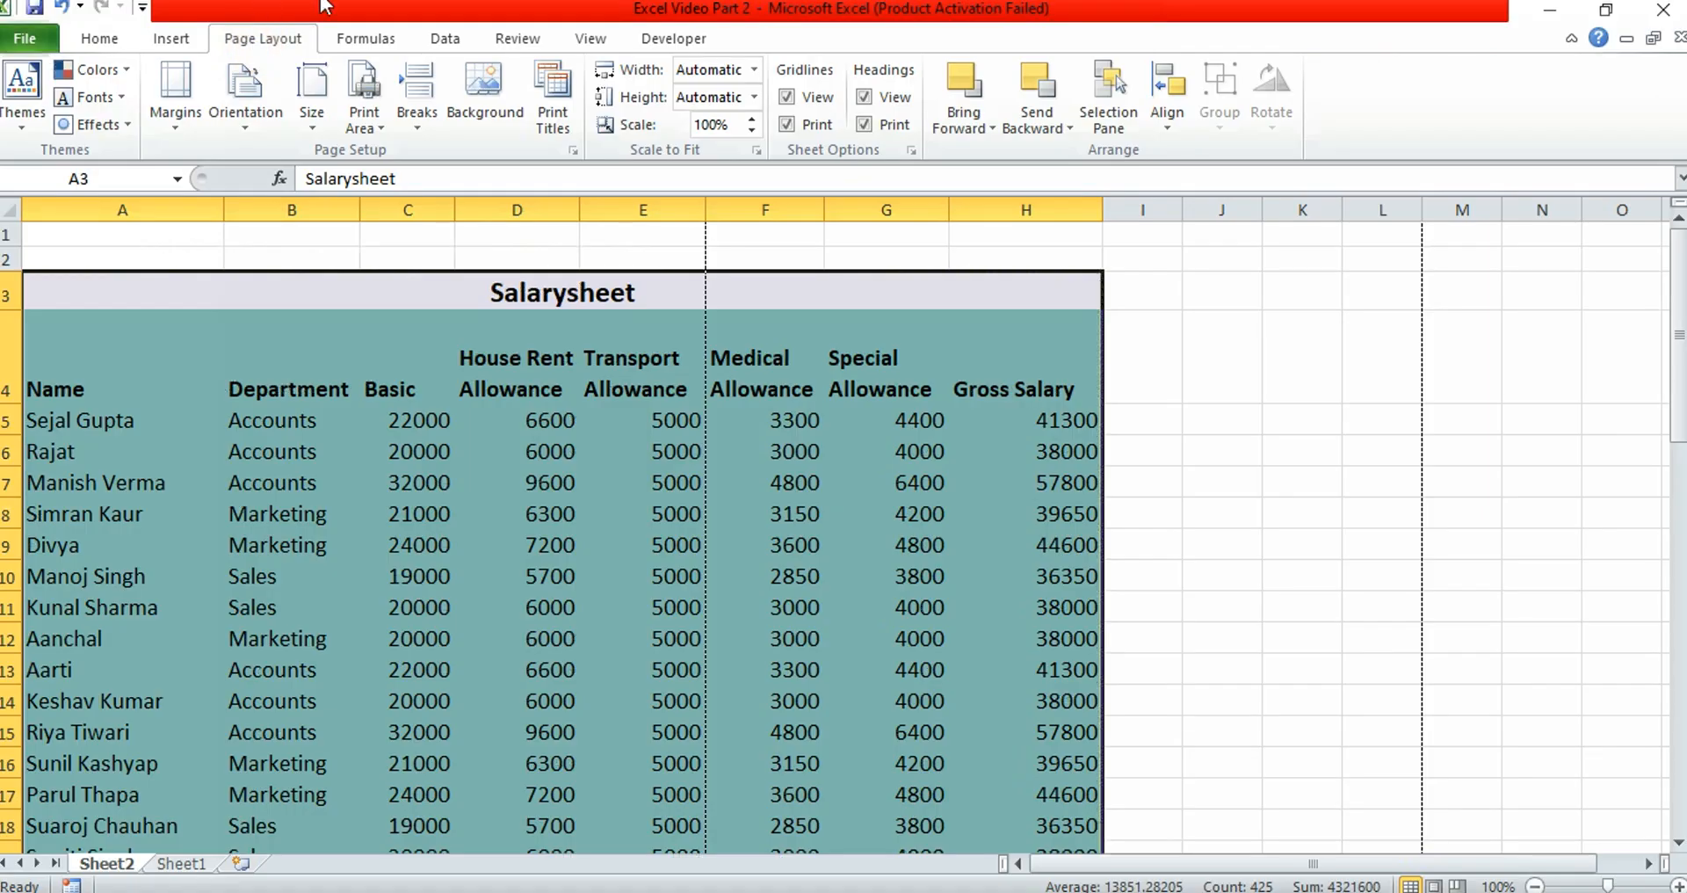
- Turn on black and white printing for the sheet, check the print preview and return to the worksheet
click(549, 113)
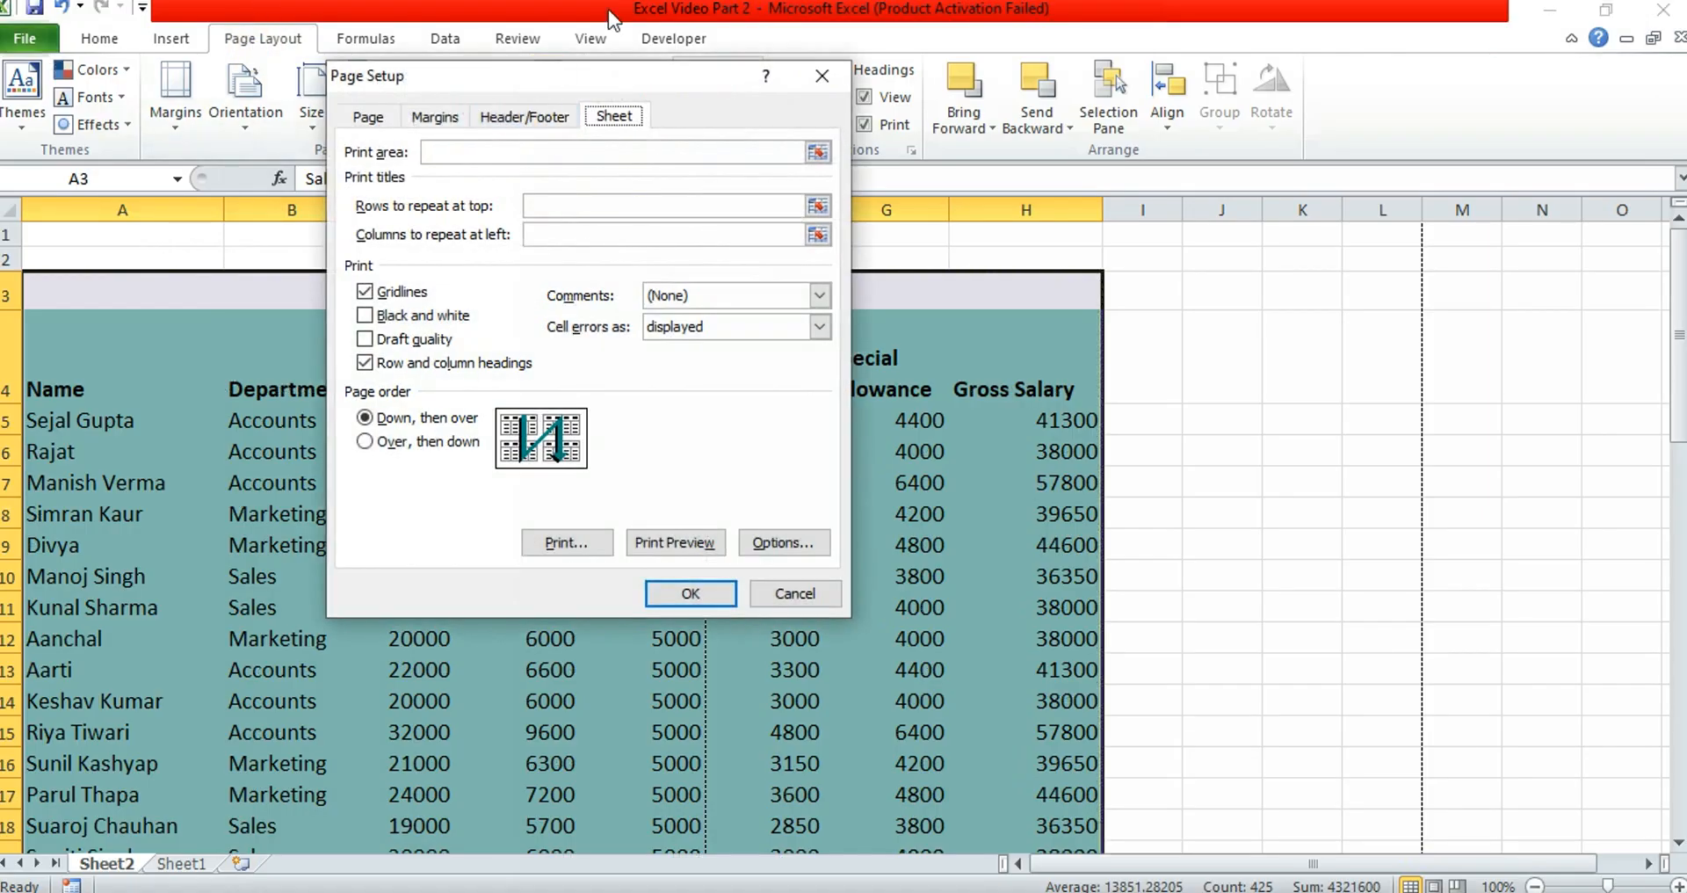
click(365, 316)
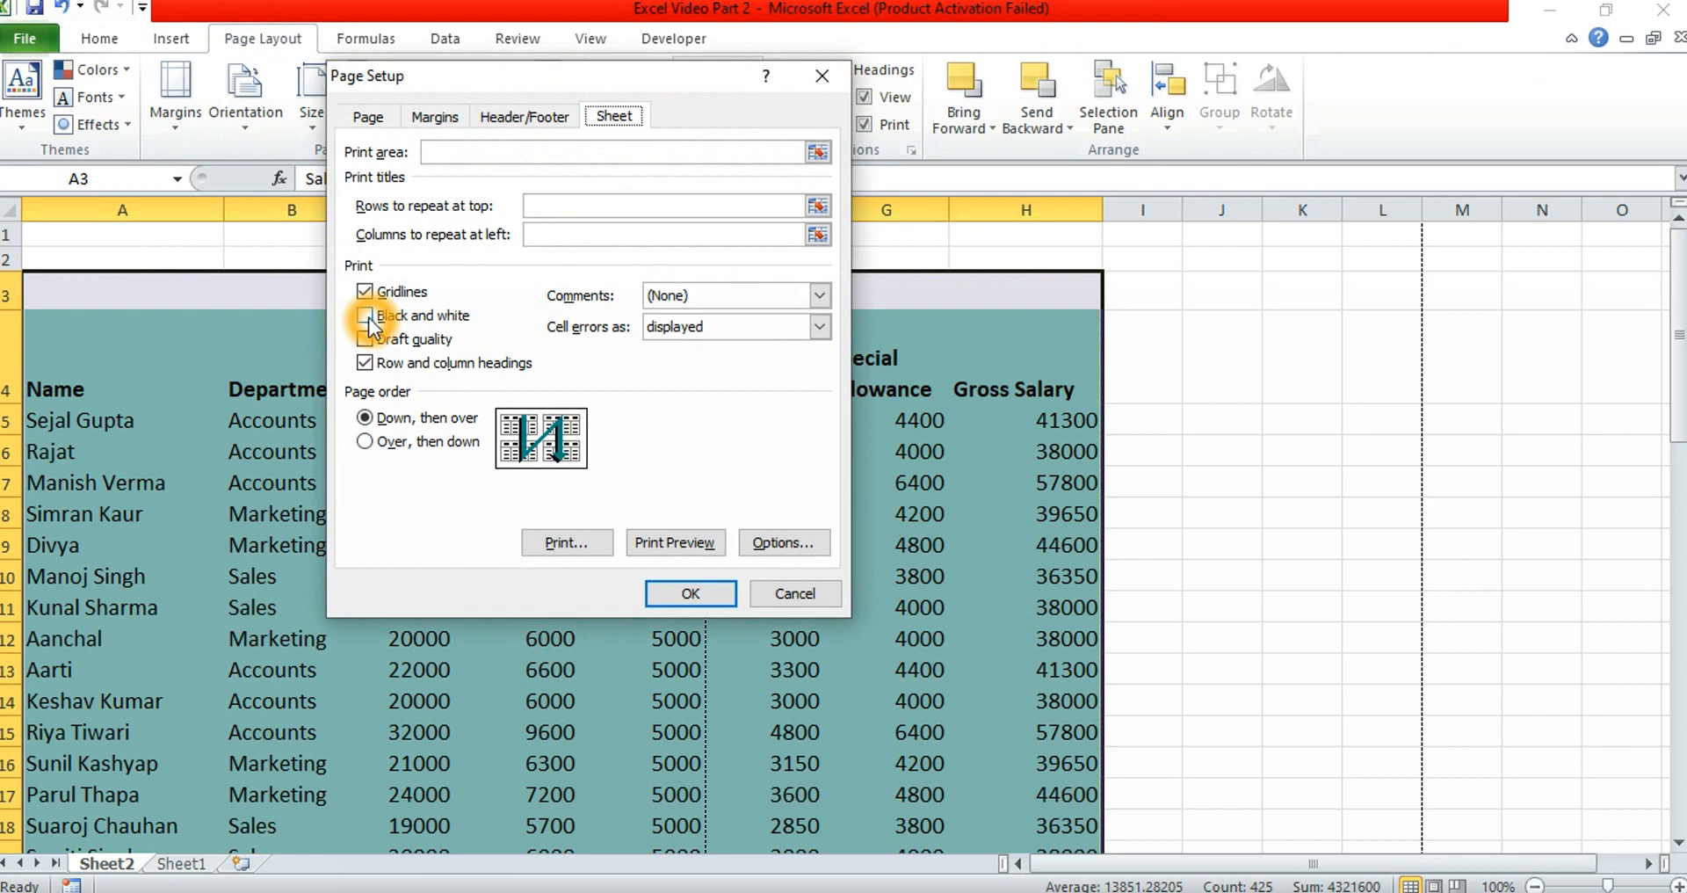
click(657, 542)
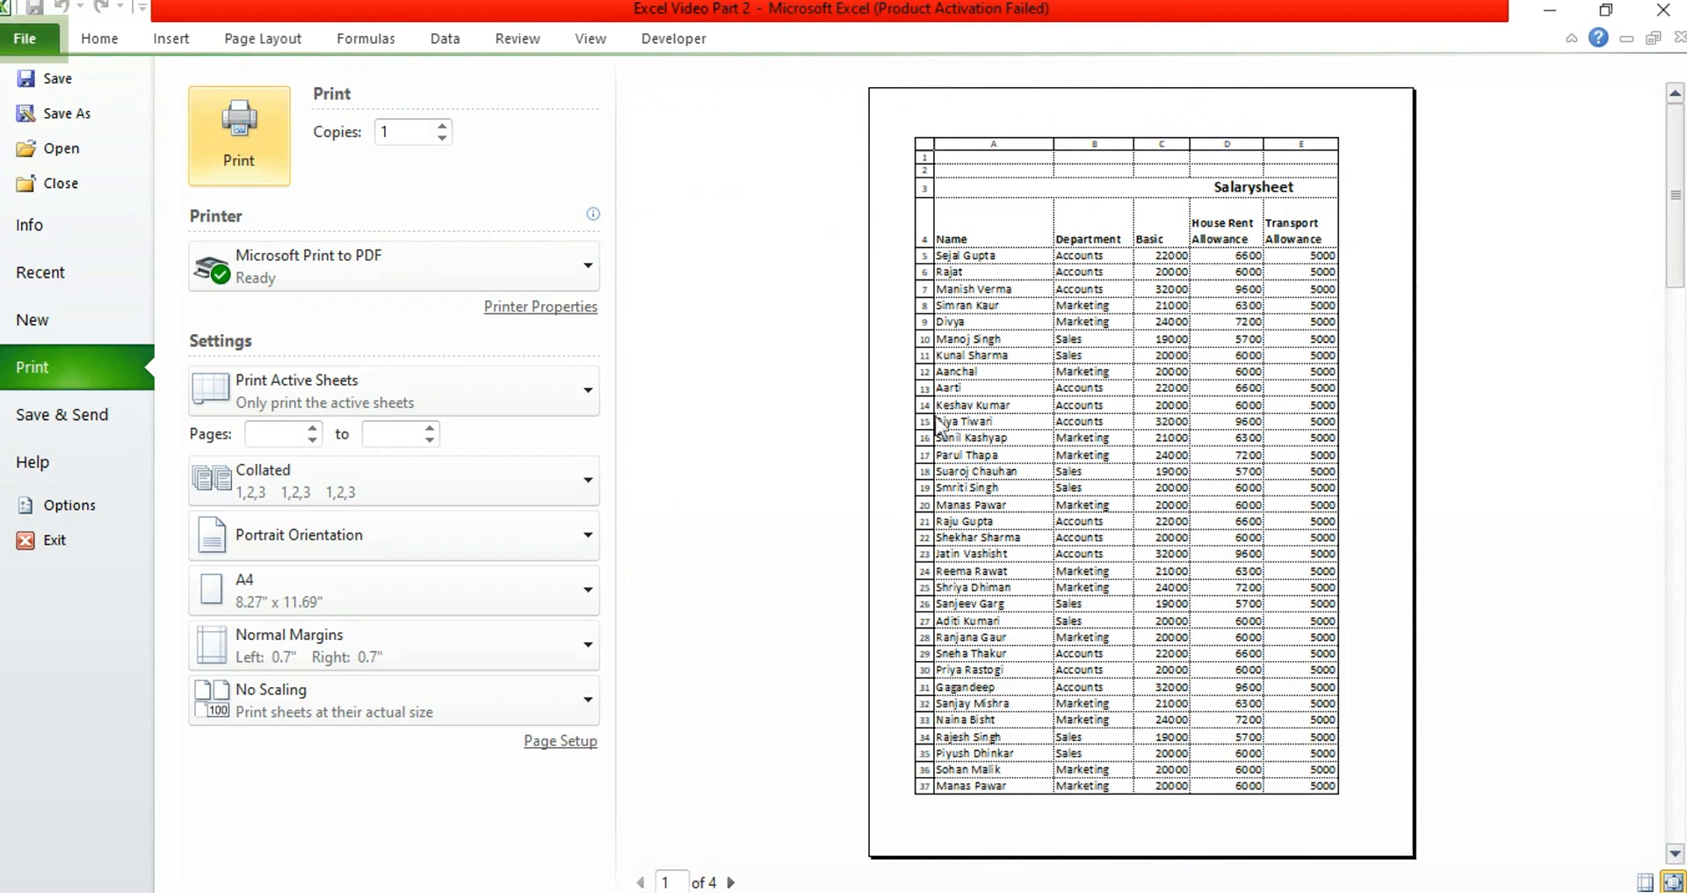
click(1047, 502)
click(1227, 376)
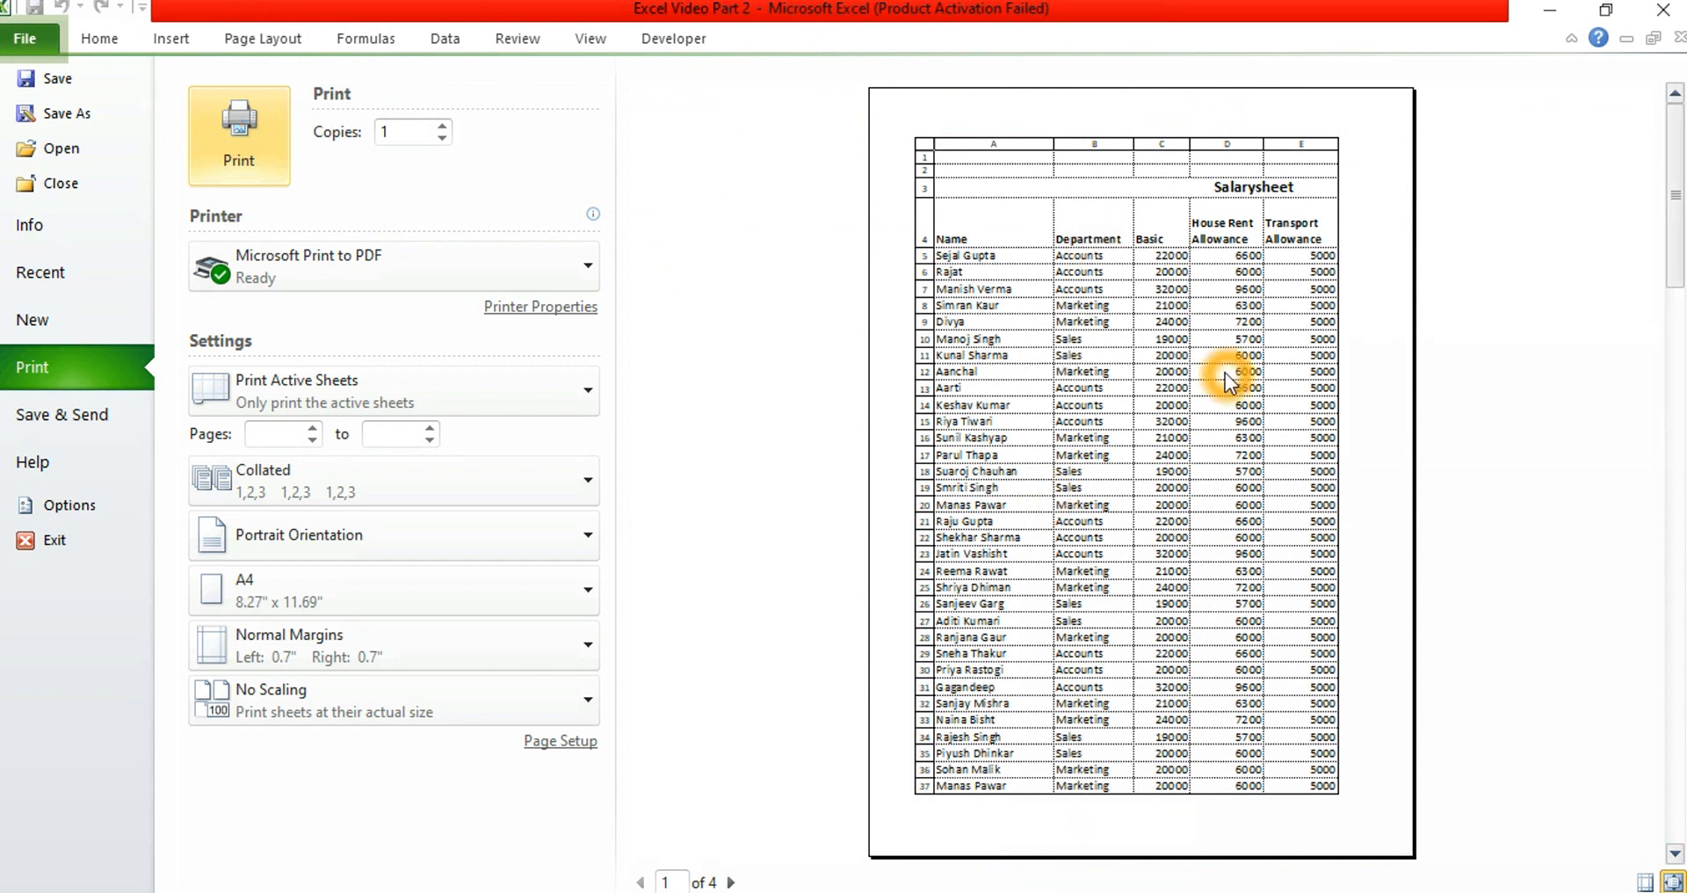
click(1233, 513)
click(1237, 521)
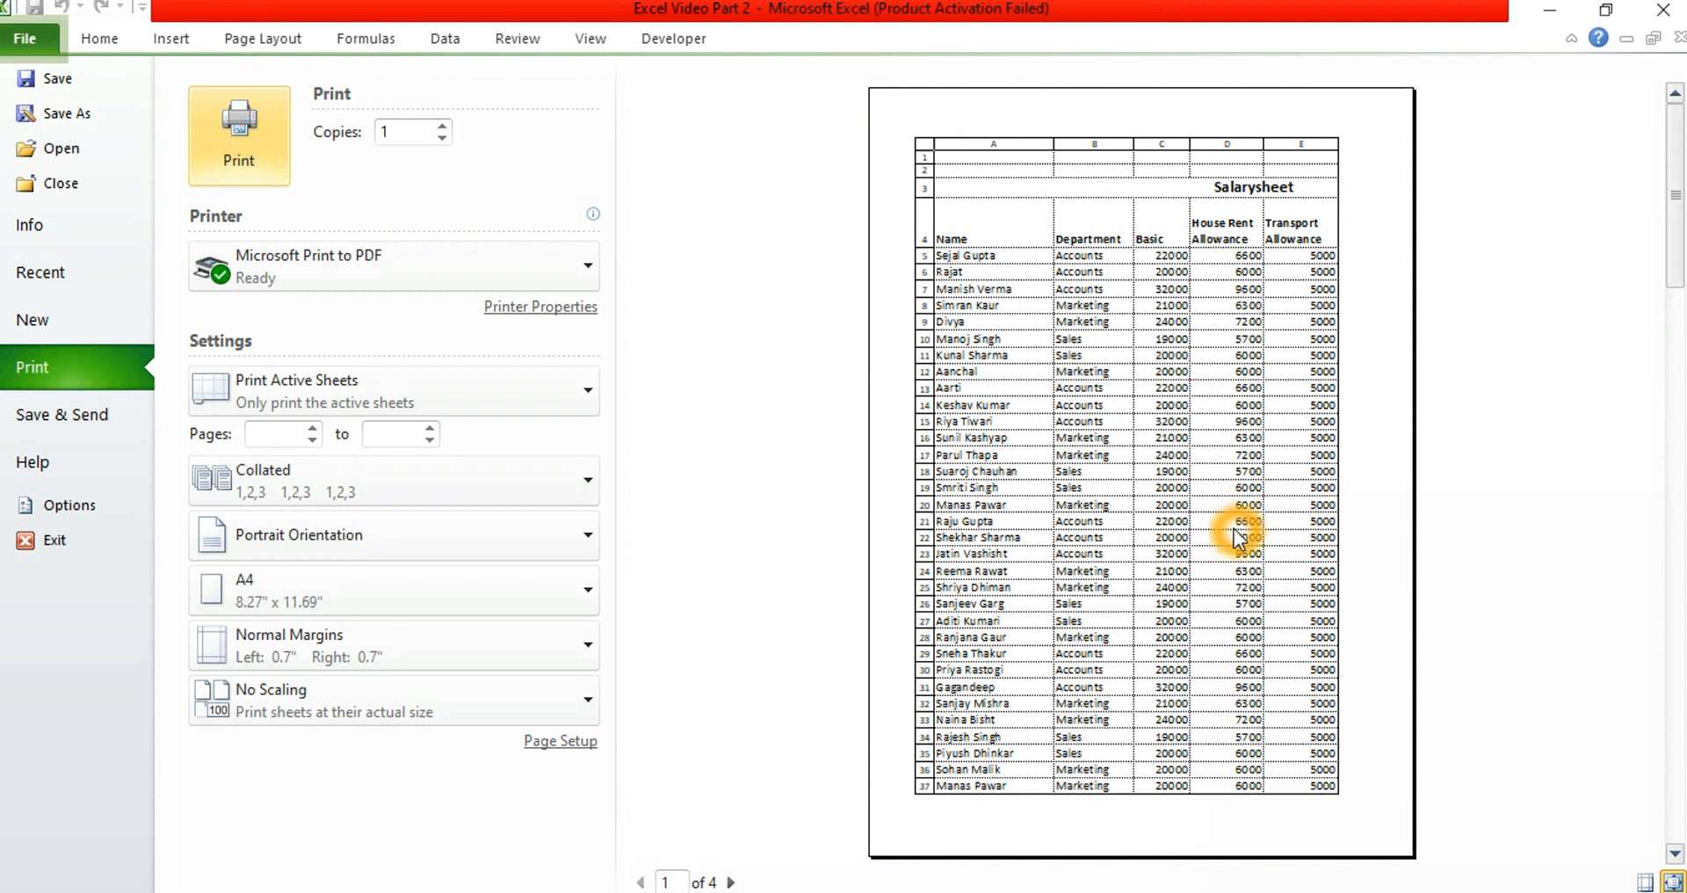
click(259, 37)
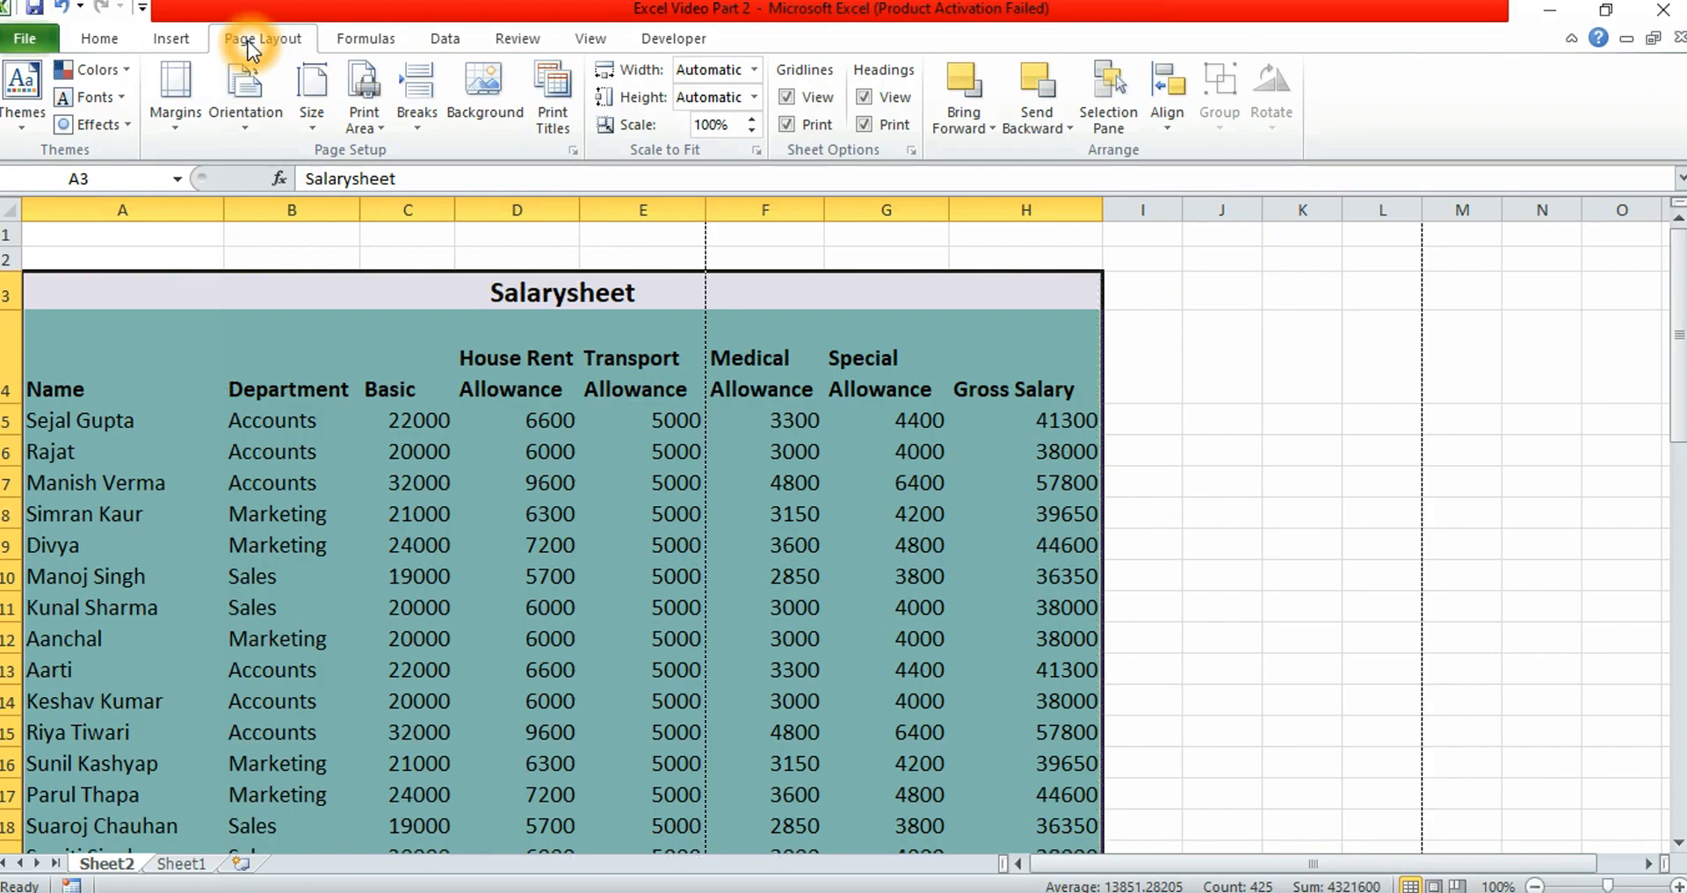
- Turn on draft quality and turn off black and white printing, check the print preview and return to the worksheet
click(557, 122)
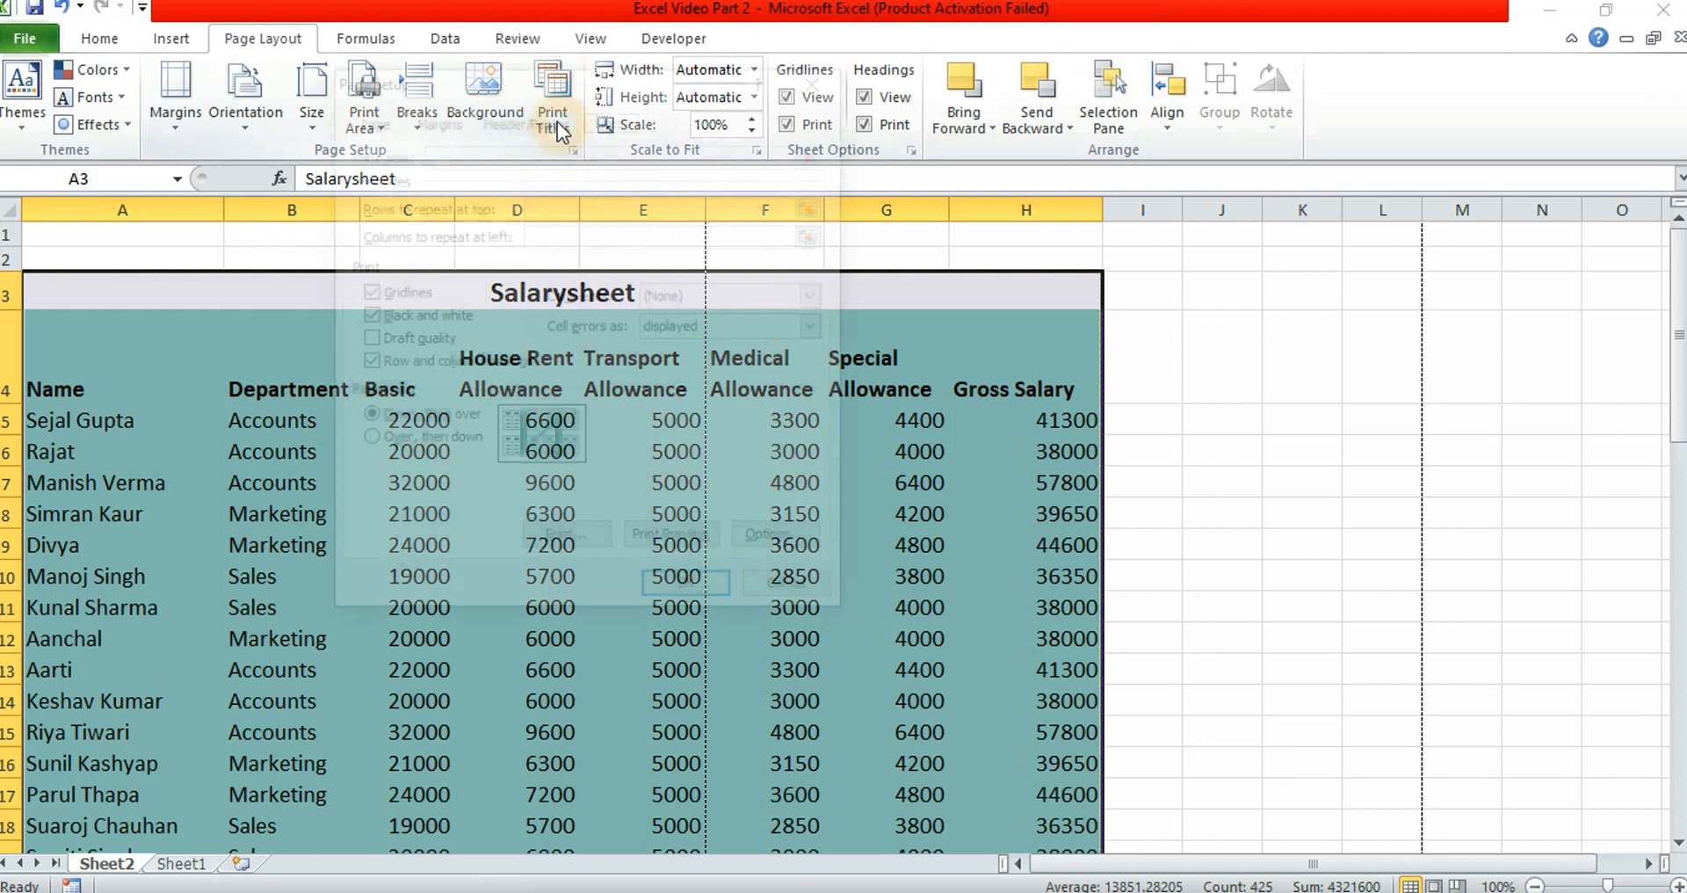
click(393, 348)
click(394, 343)
click(366, 341)
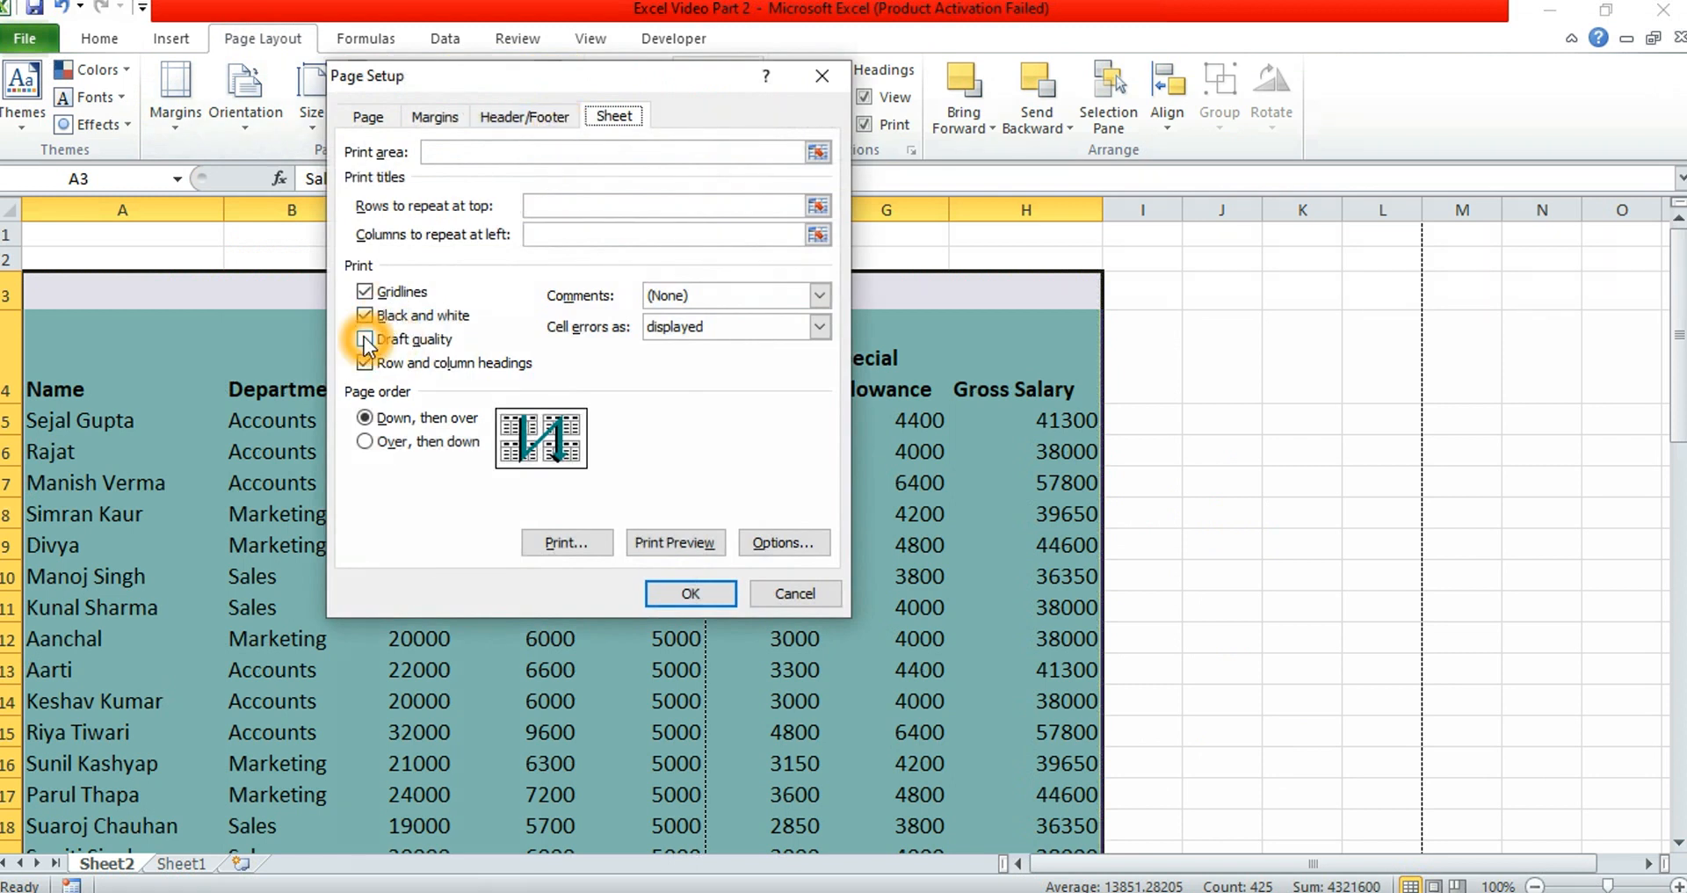
click(366, 341)
click(364, 316)
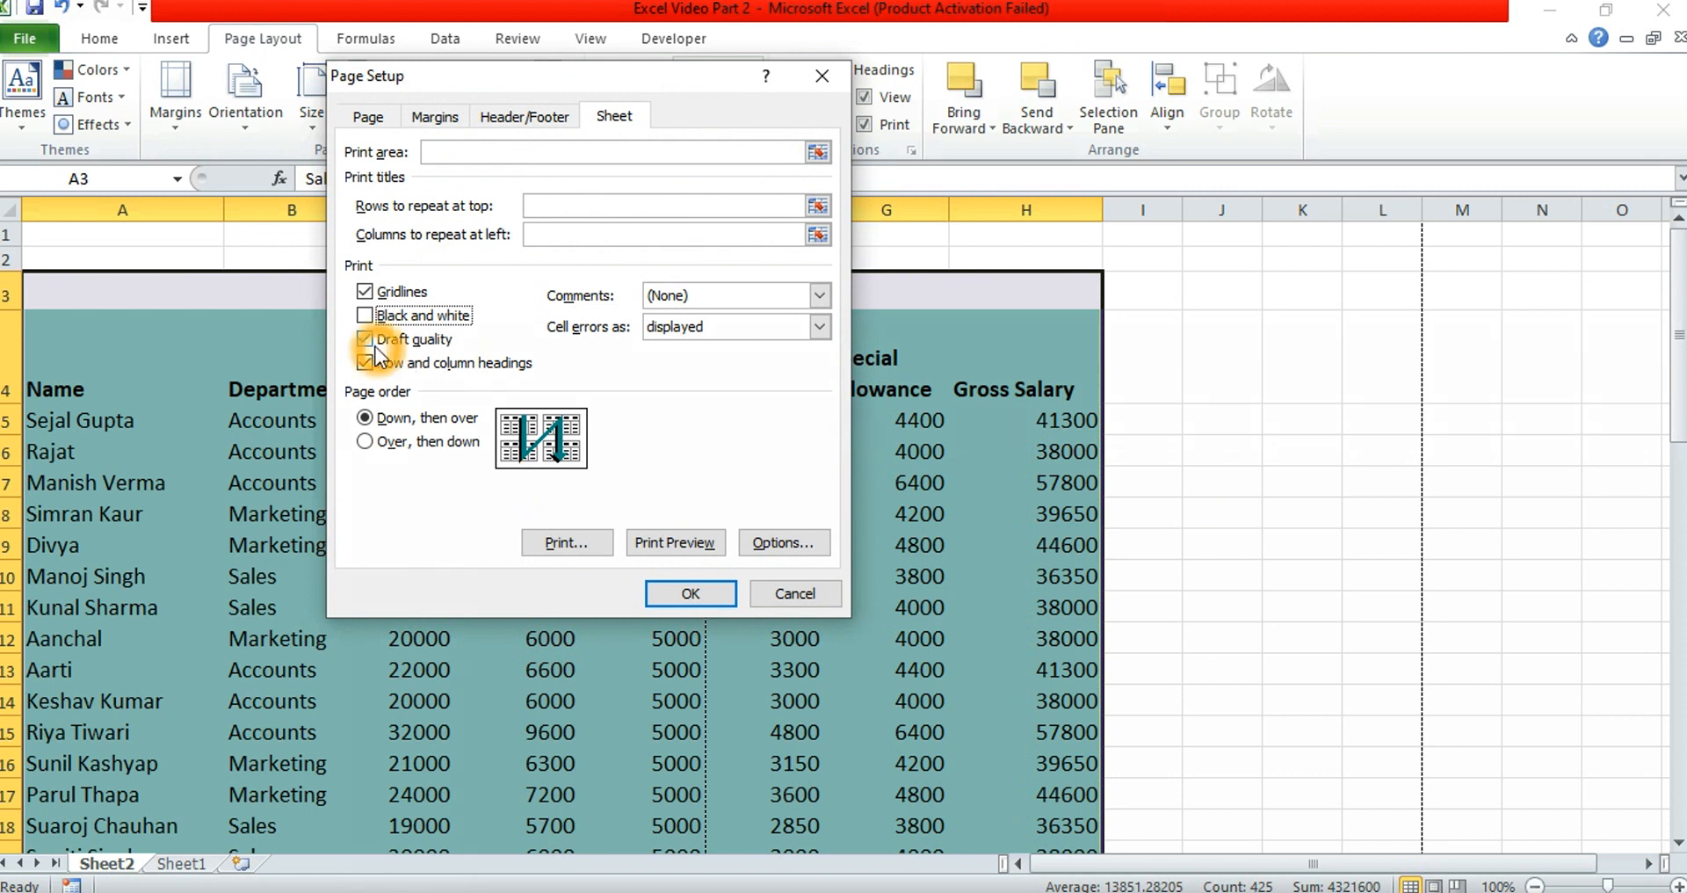
click(661, 542)
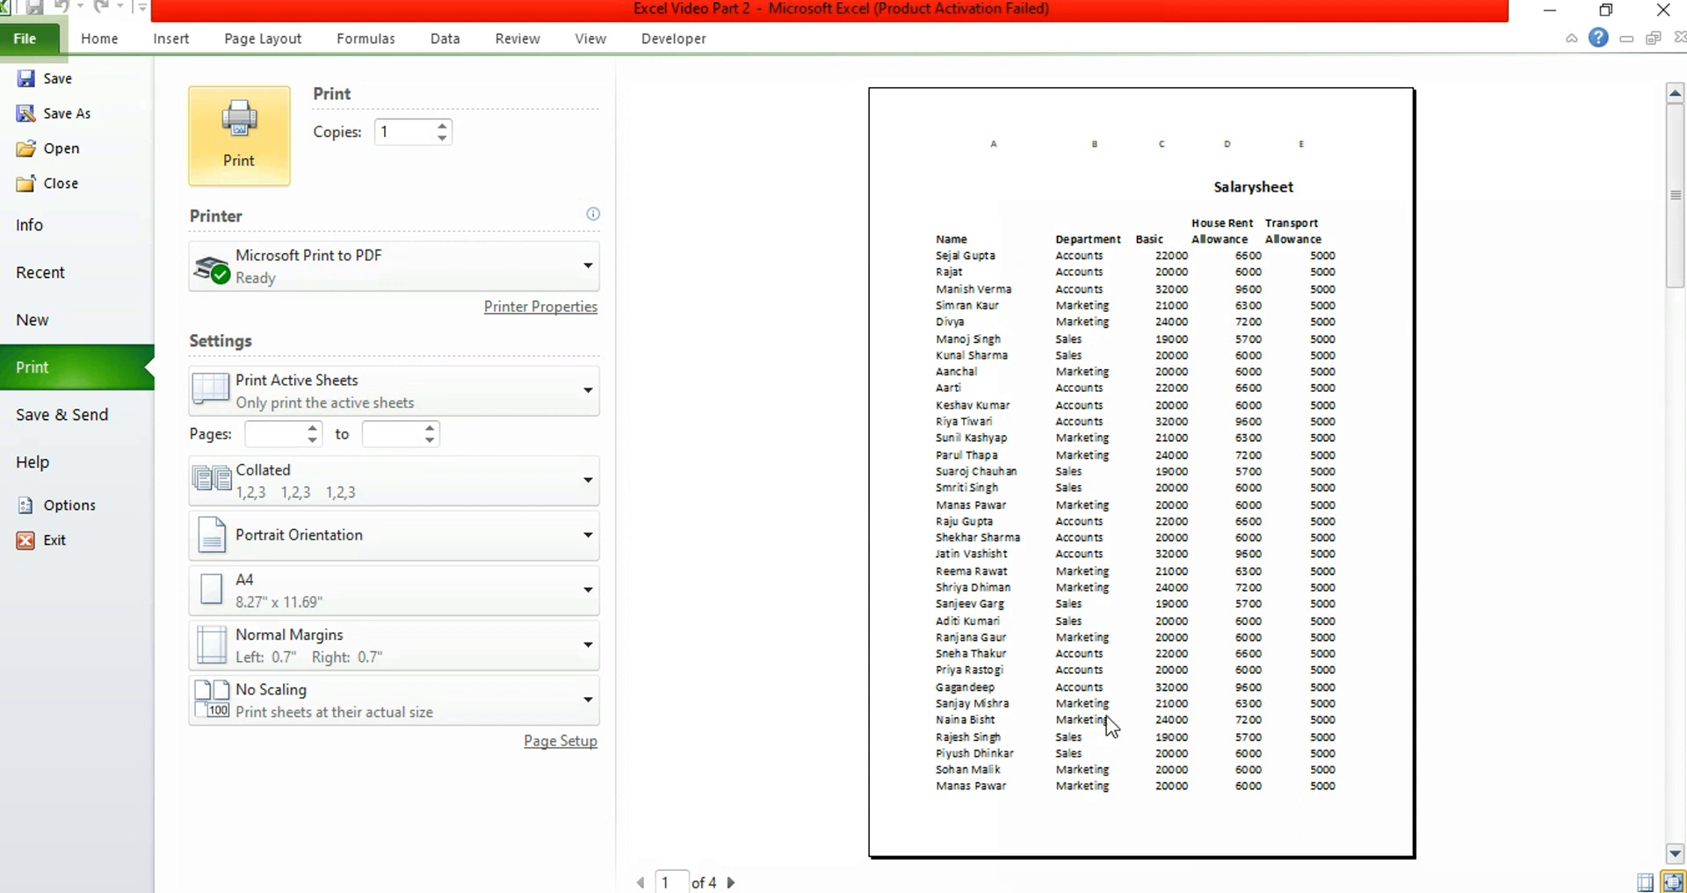
click(1289, 241)
click(1311, 507)
click(932, 241)
click(257, 41)
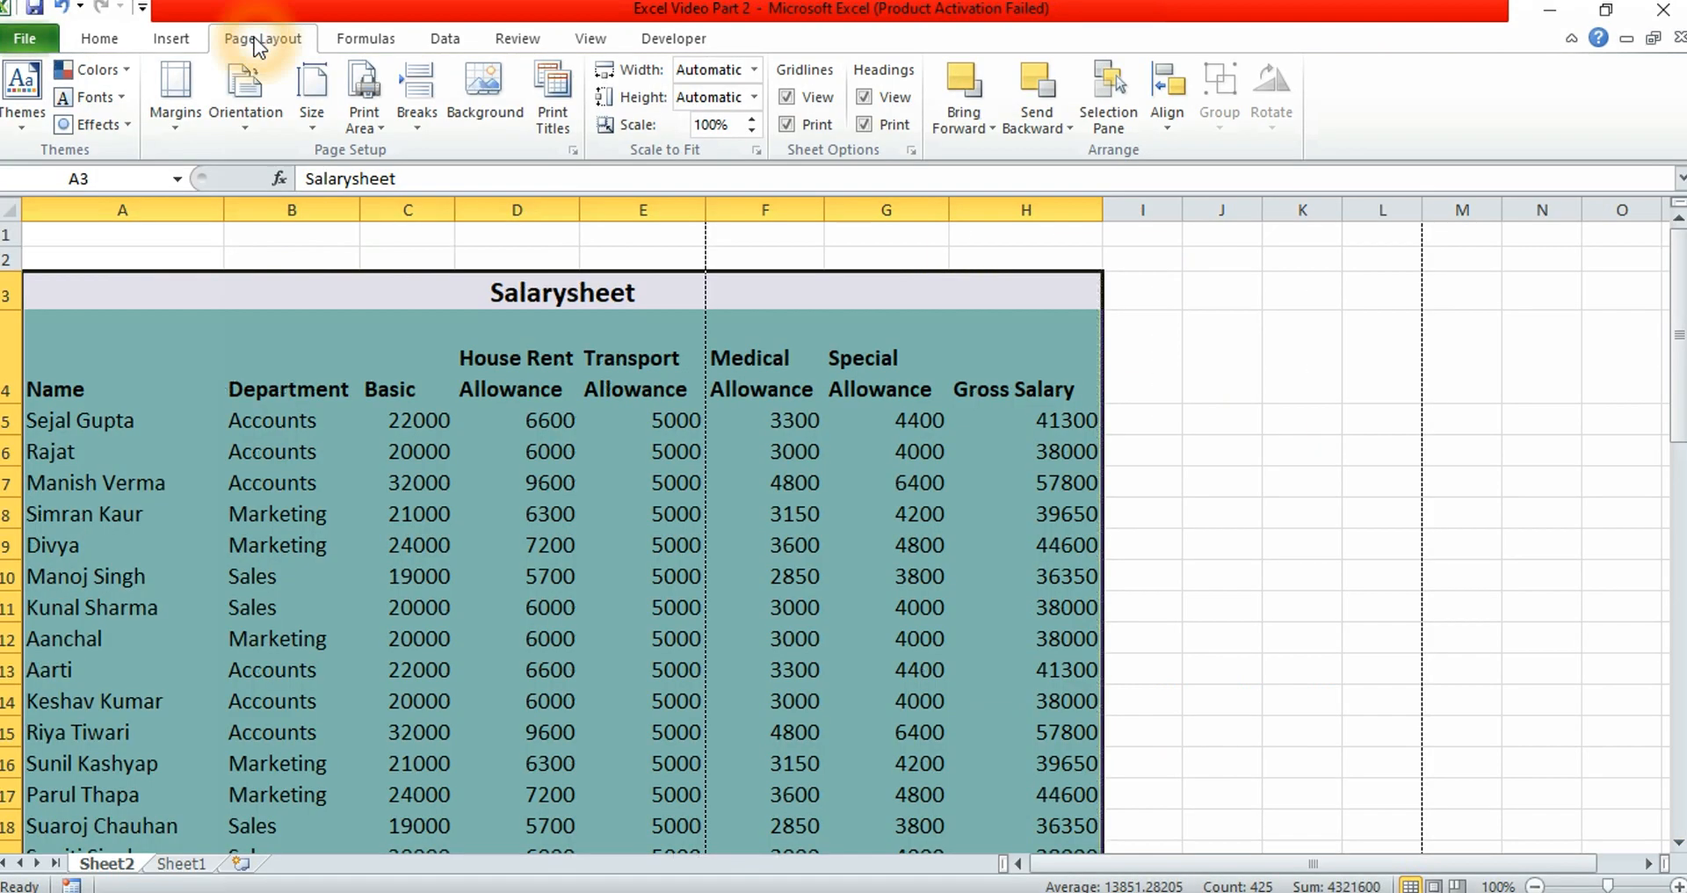
- Turn off draft quality printing, check the print preview and return to the worksheet
click(562, 130)
click(363, 362)
click(364, 339)
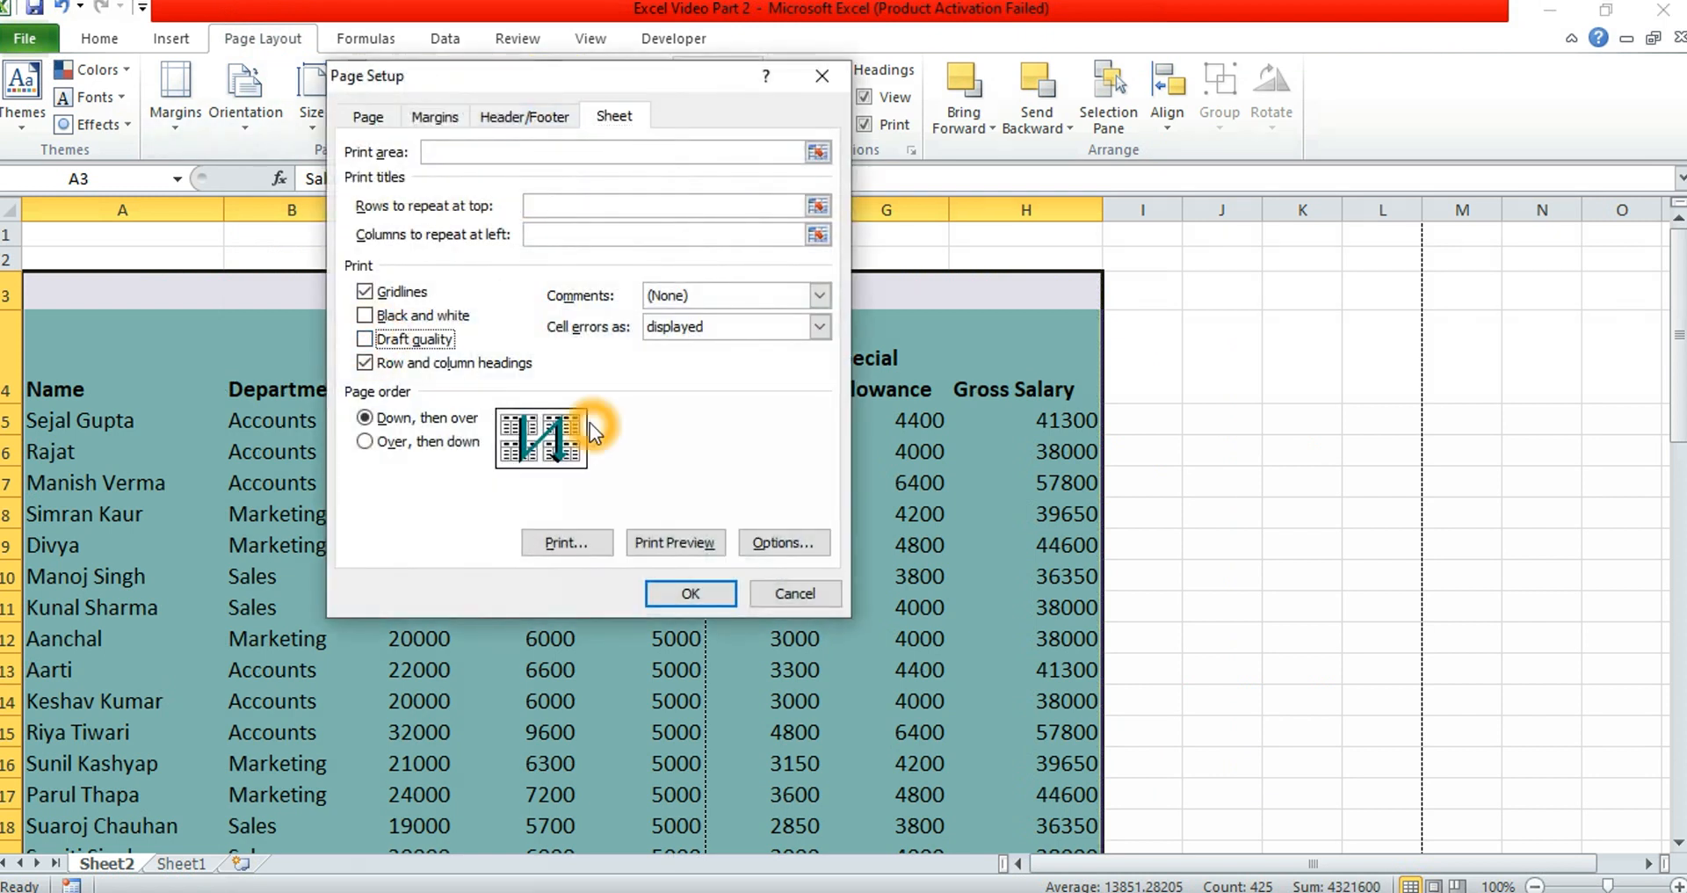
click(673, 542)
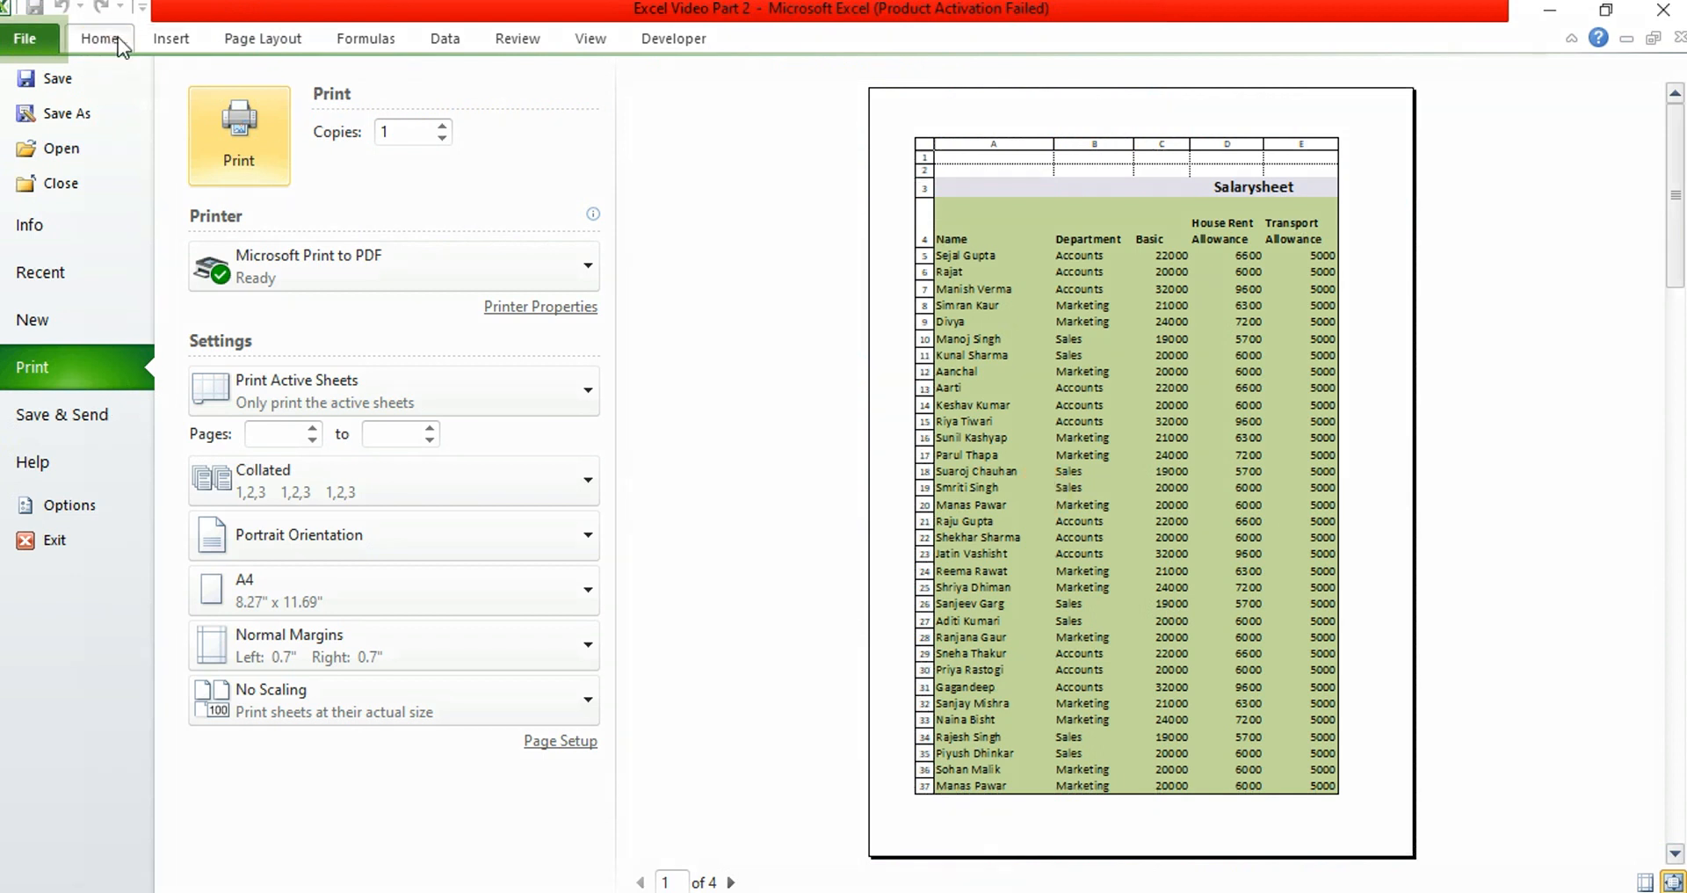
click(258, 39)
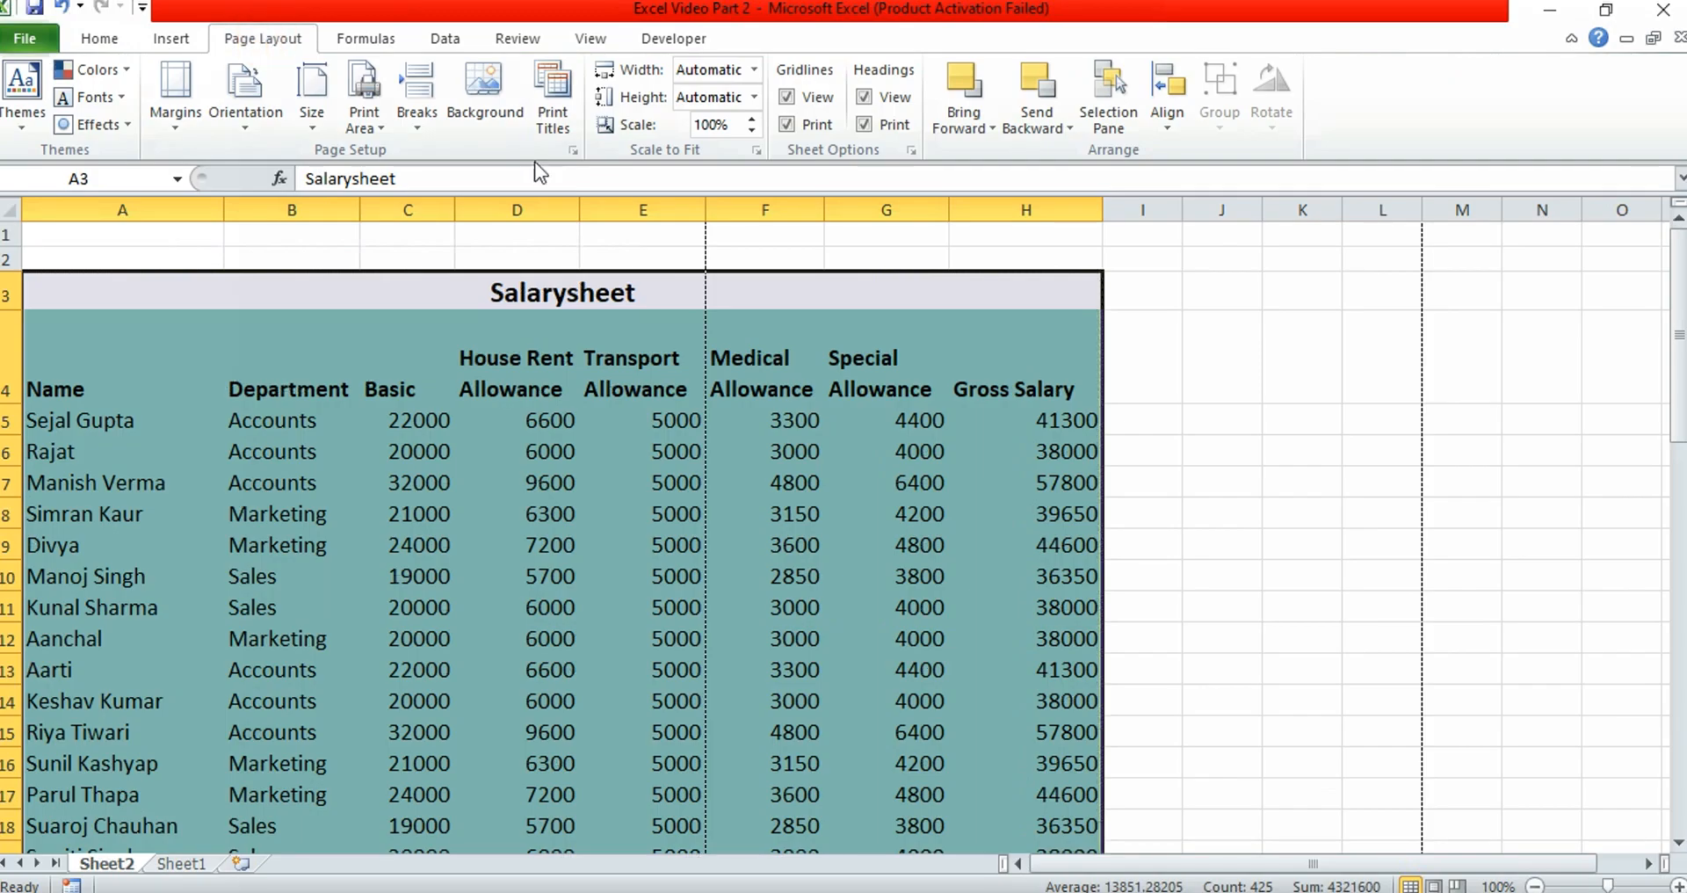
- Set the page order for printing to Over, then down in the sheet's page setup
click(550, 116)
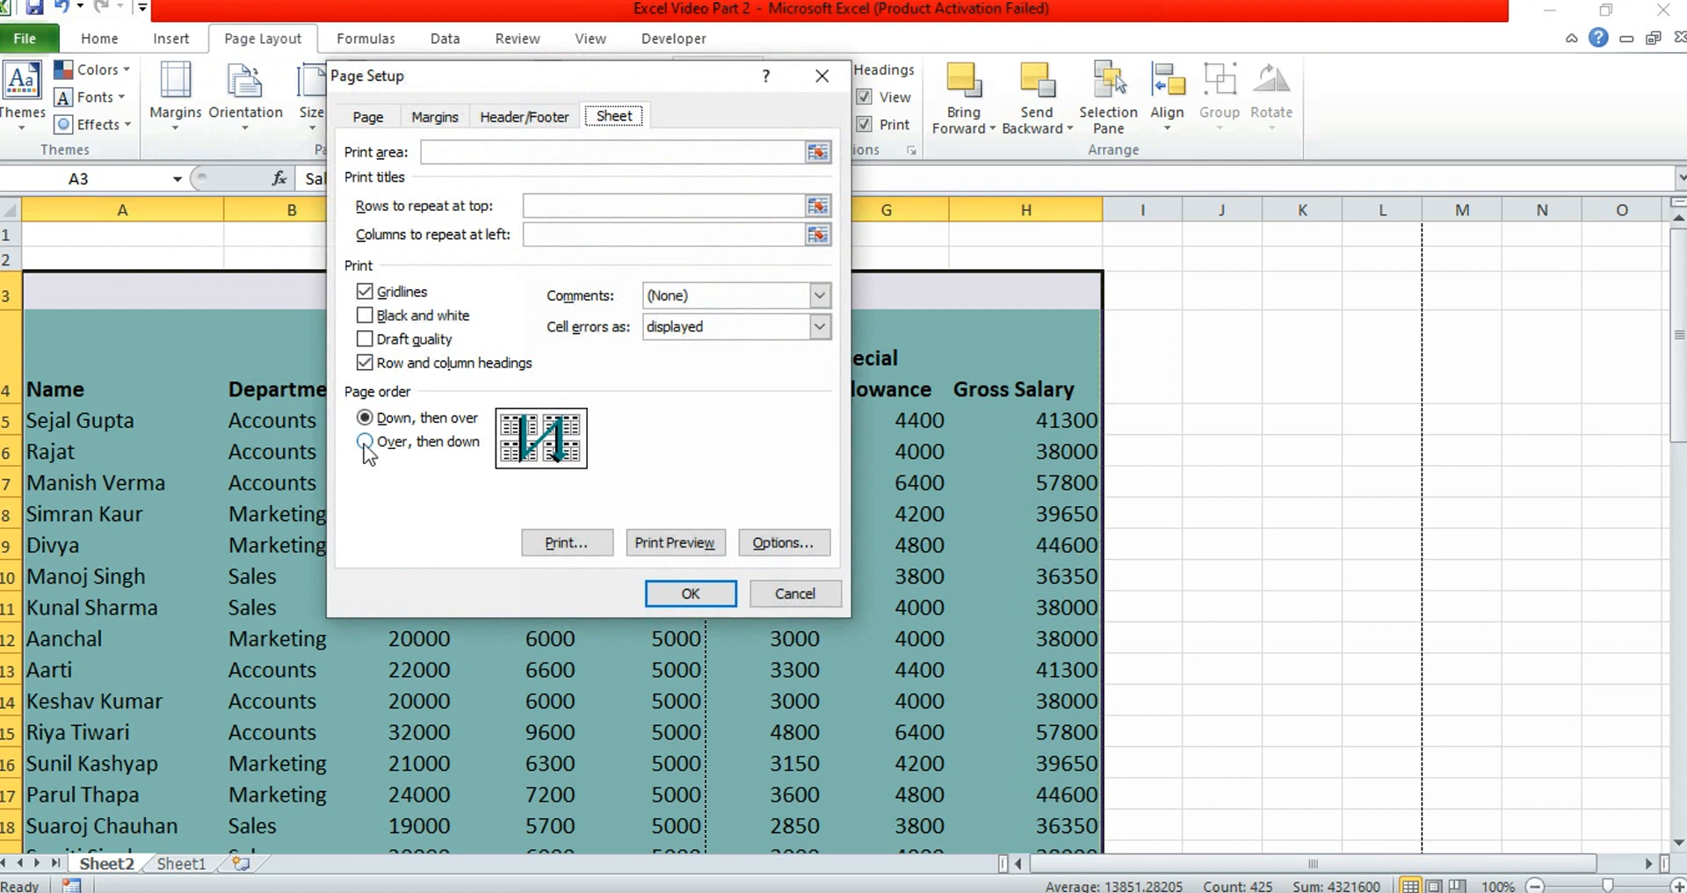
click(364, 417)
click(511, 427)
click(509, 463)
click(535, 431)
click(552, 436)
click(565, 451)
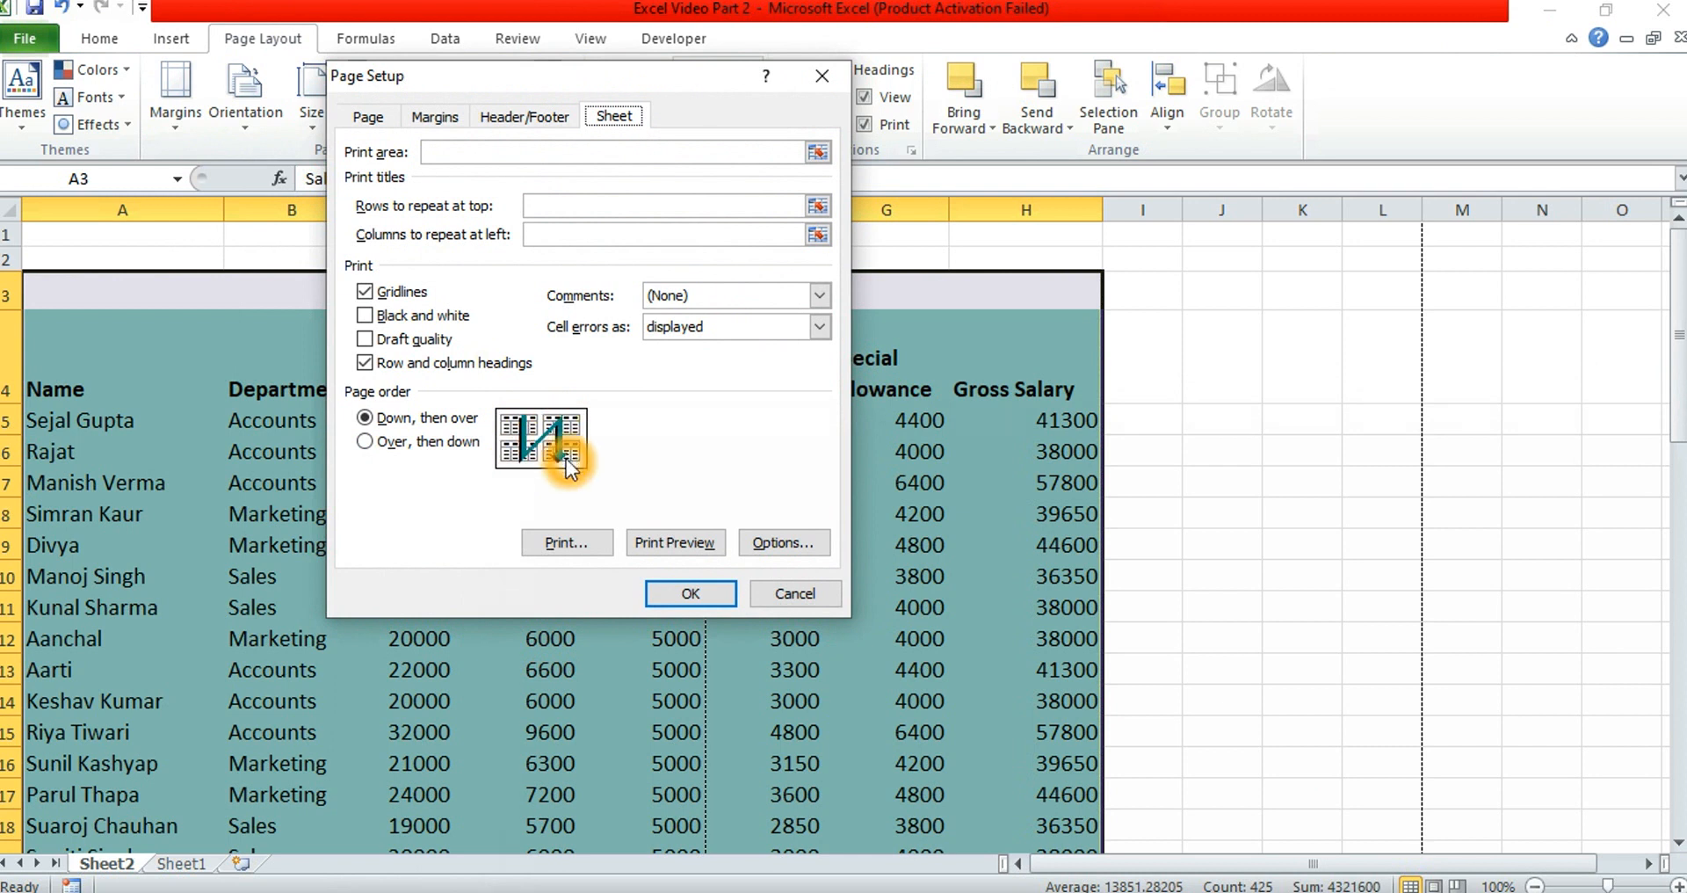
click(523, 431)
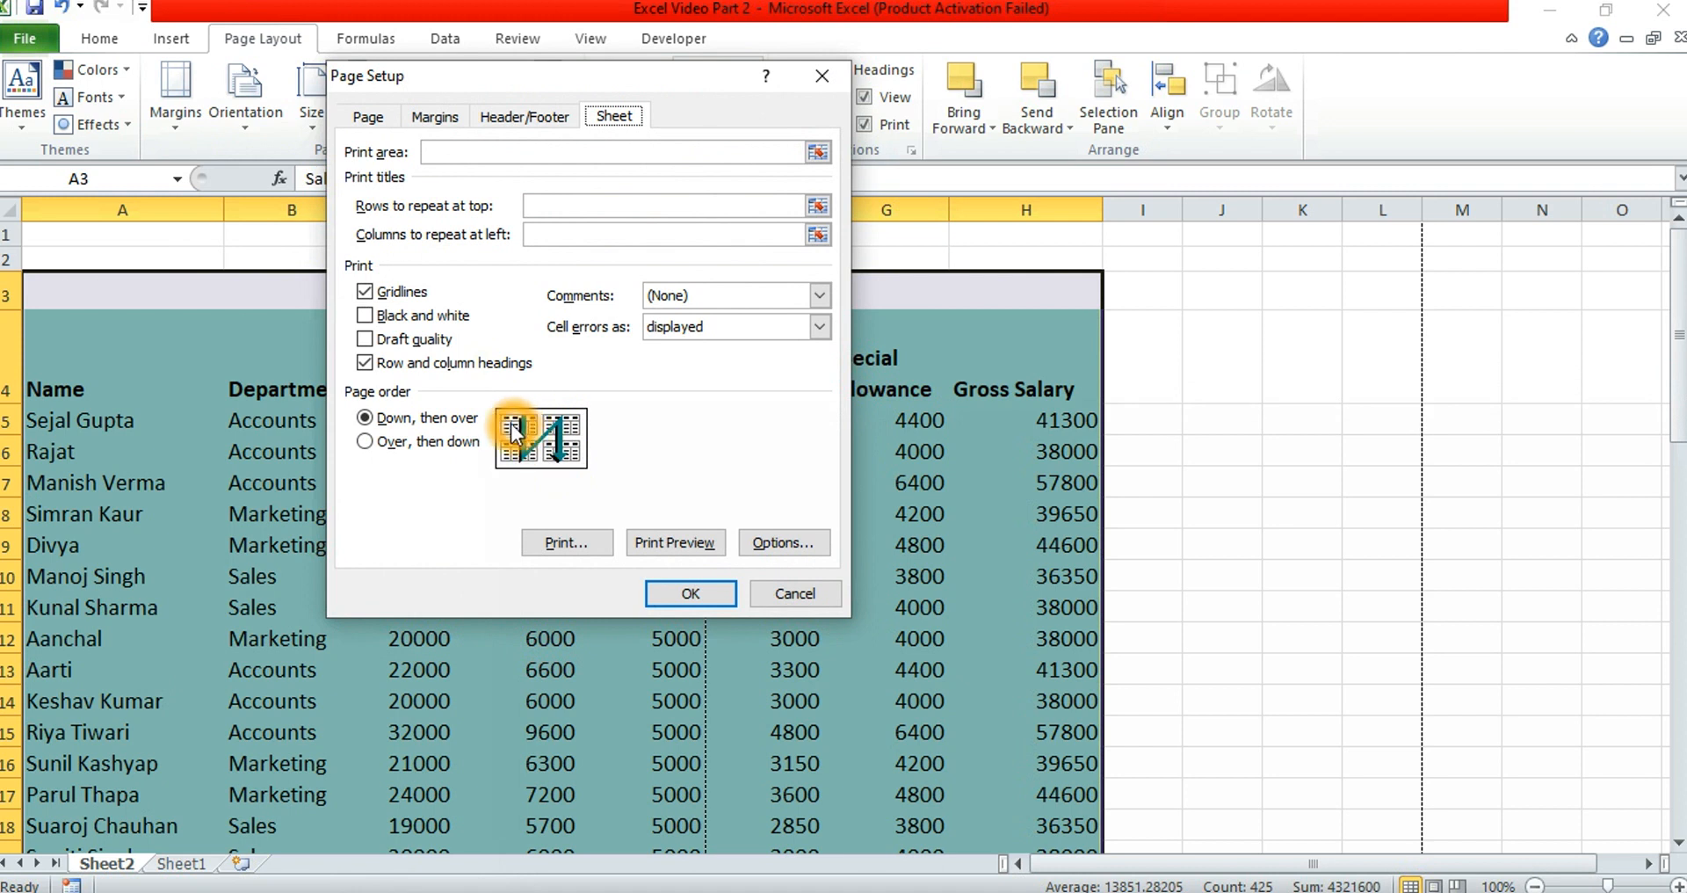
click(509, 457)
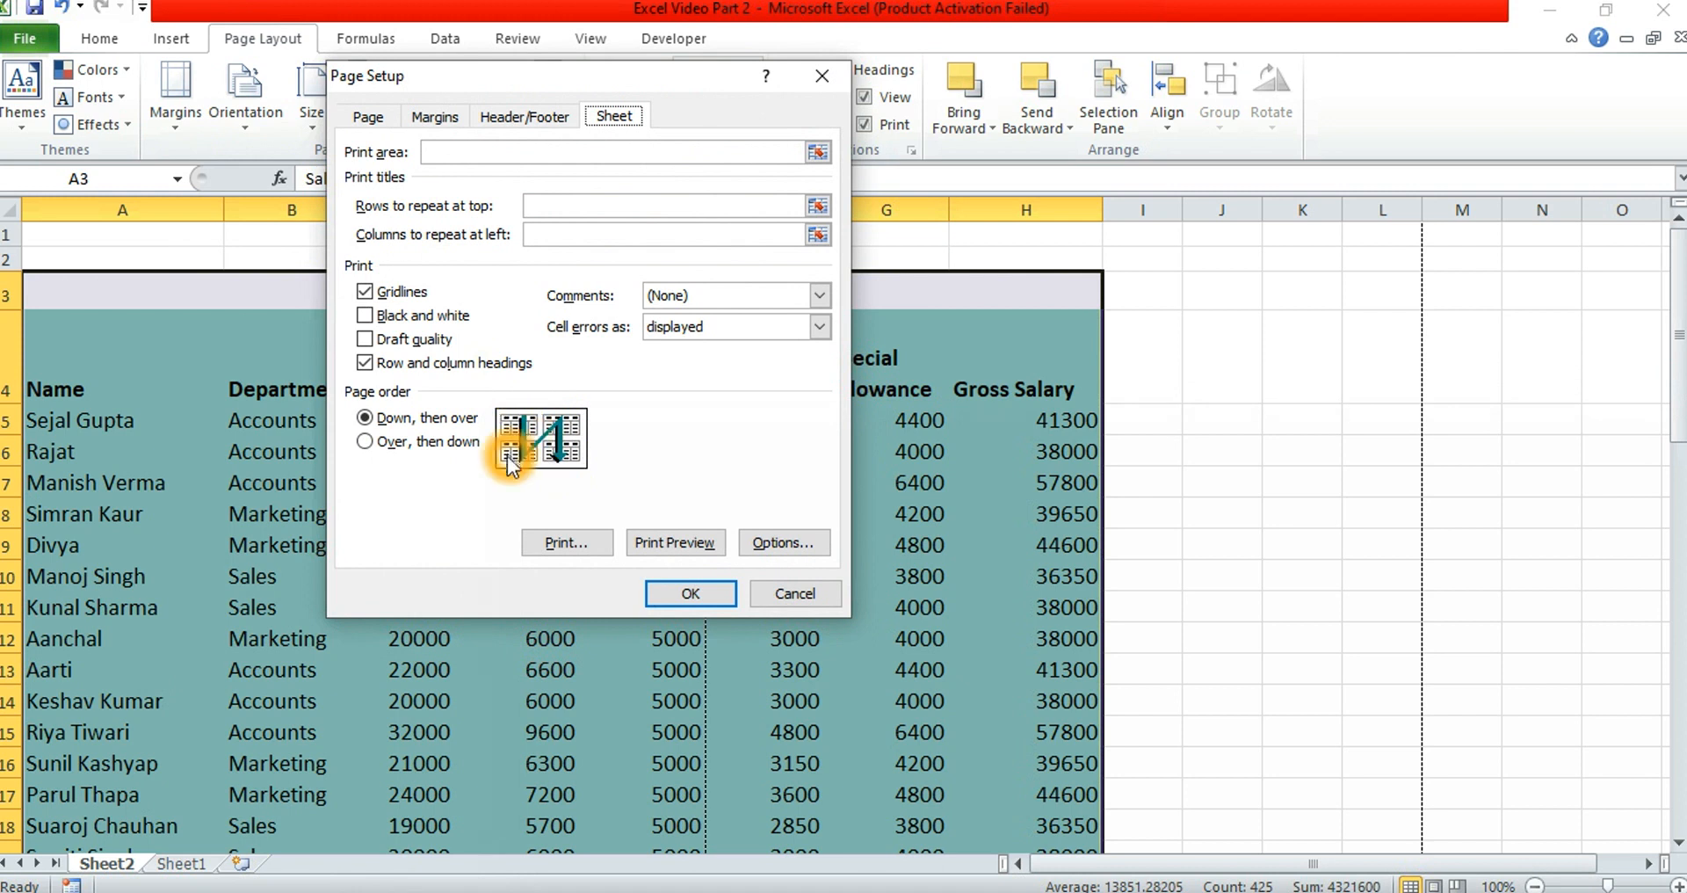
click(571, 431)
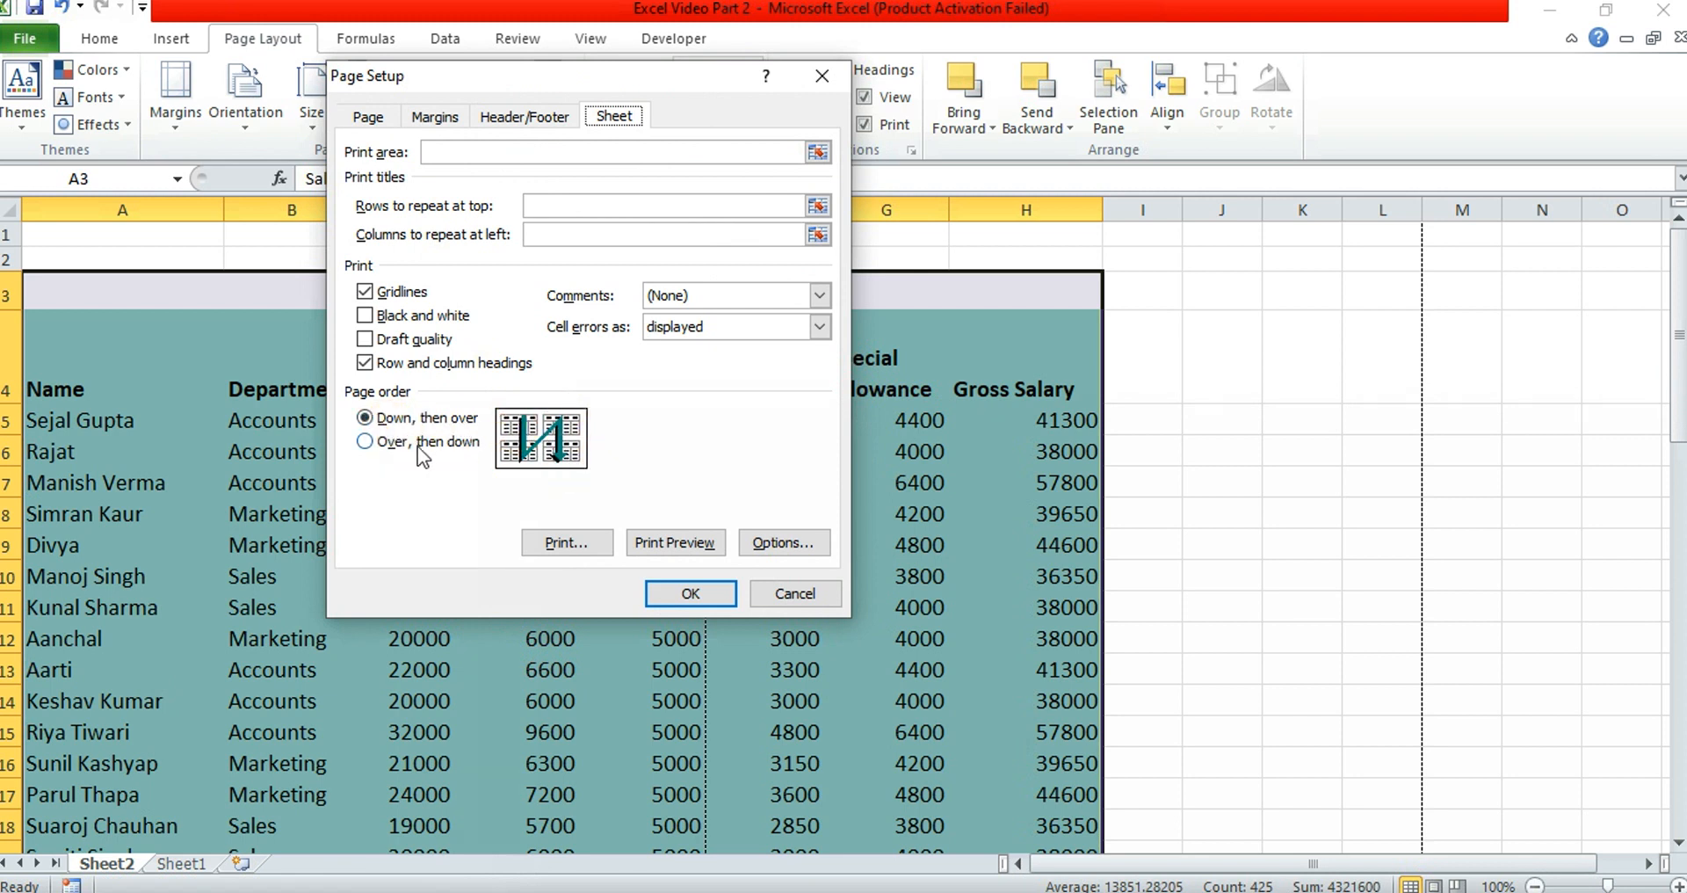
click(364, 441)
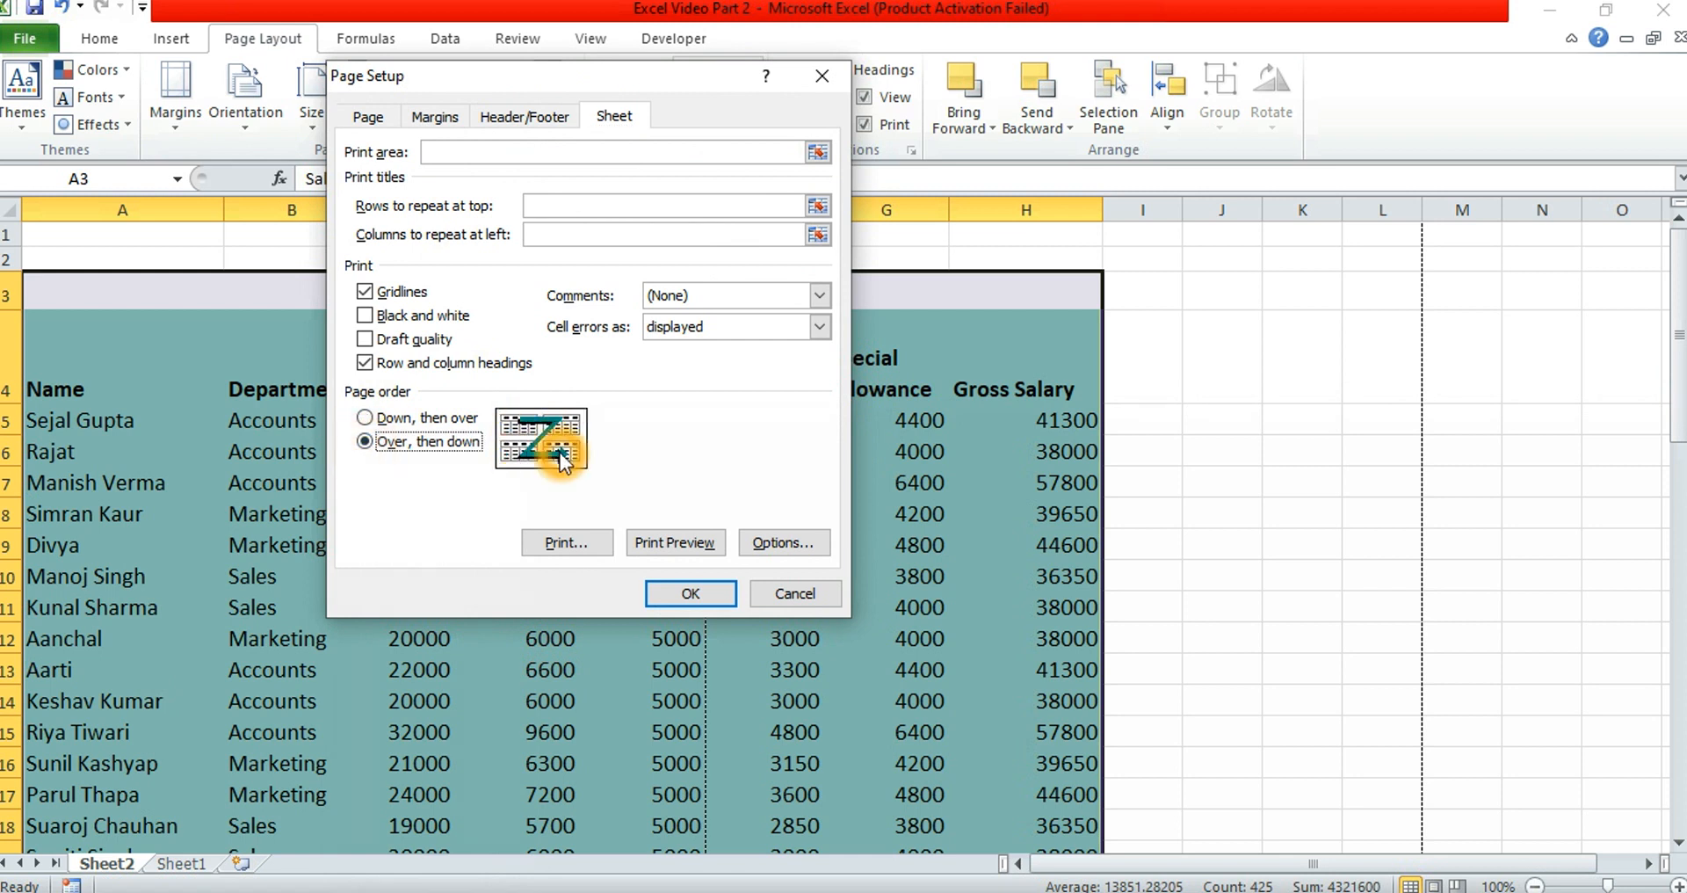
- Page through all four pages of the print preview to check the page order, and return to the worksheet
click(667, 539)
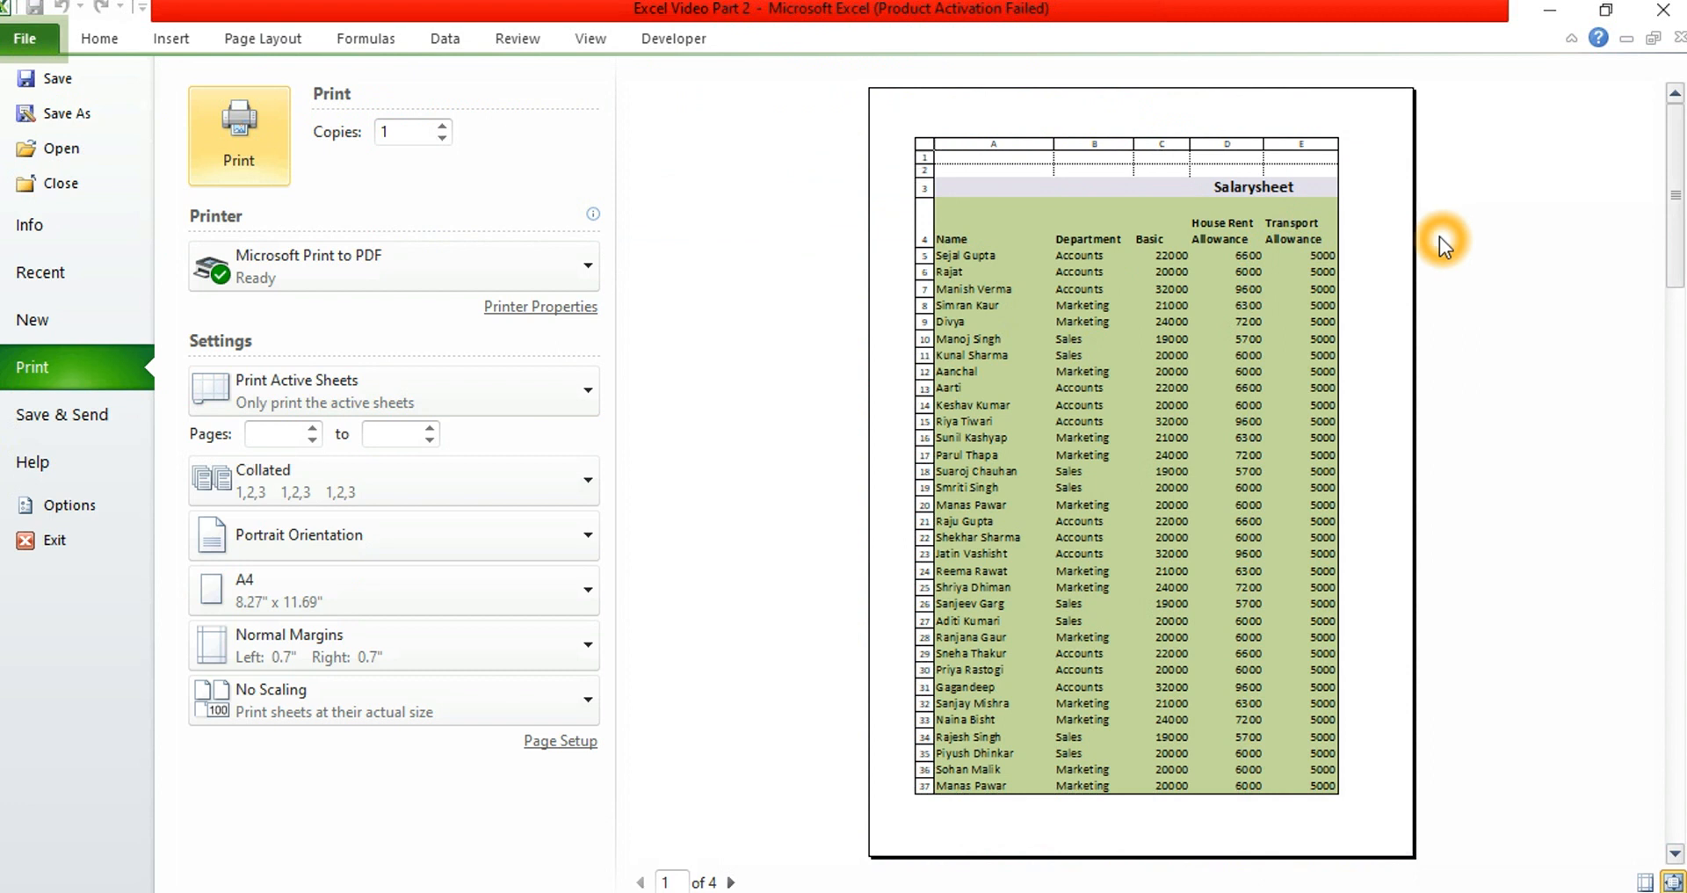
click(732, 882)
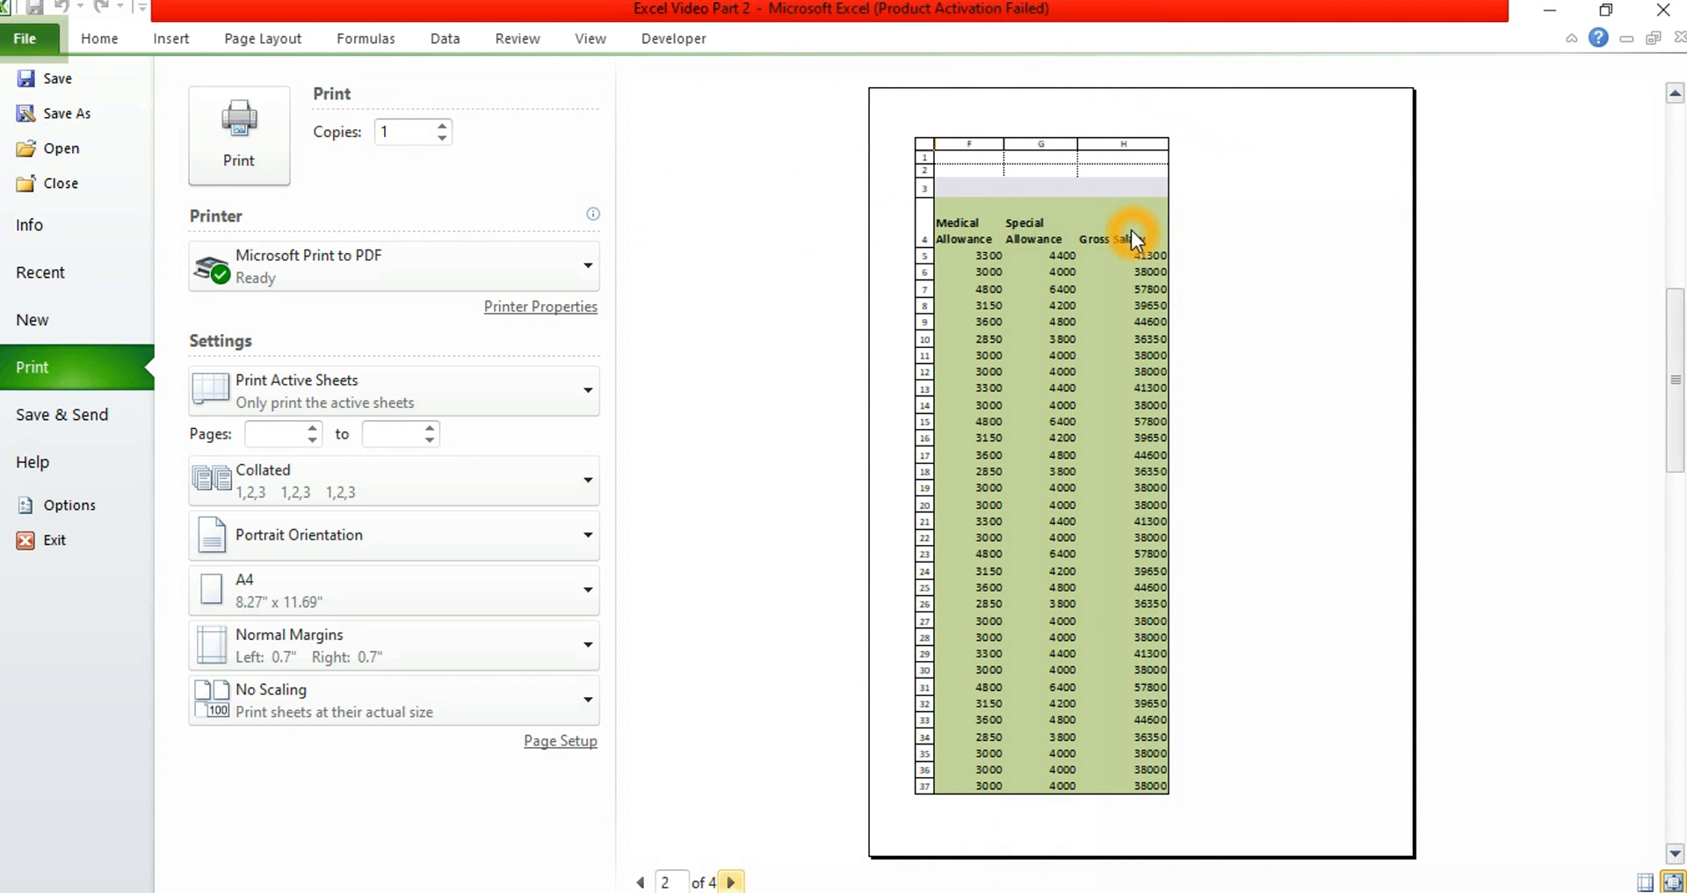
click(729, 882)
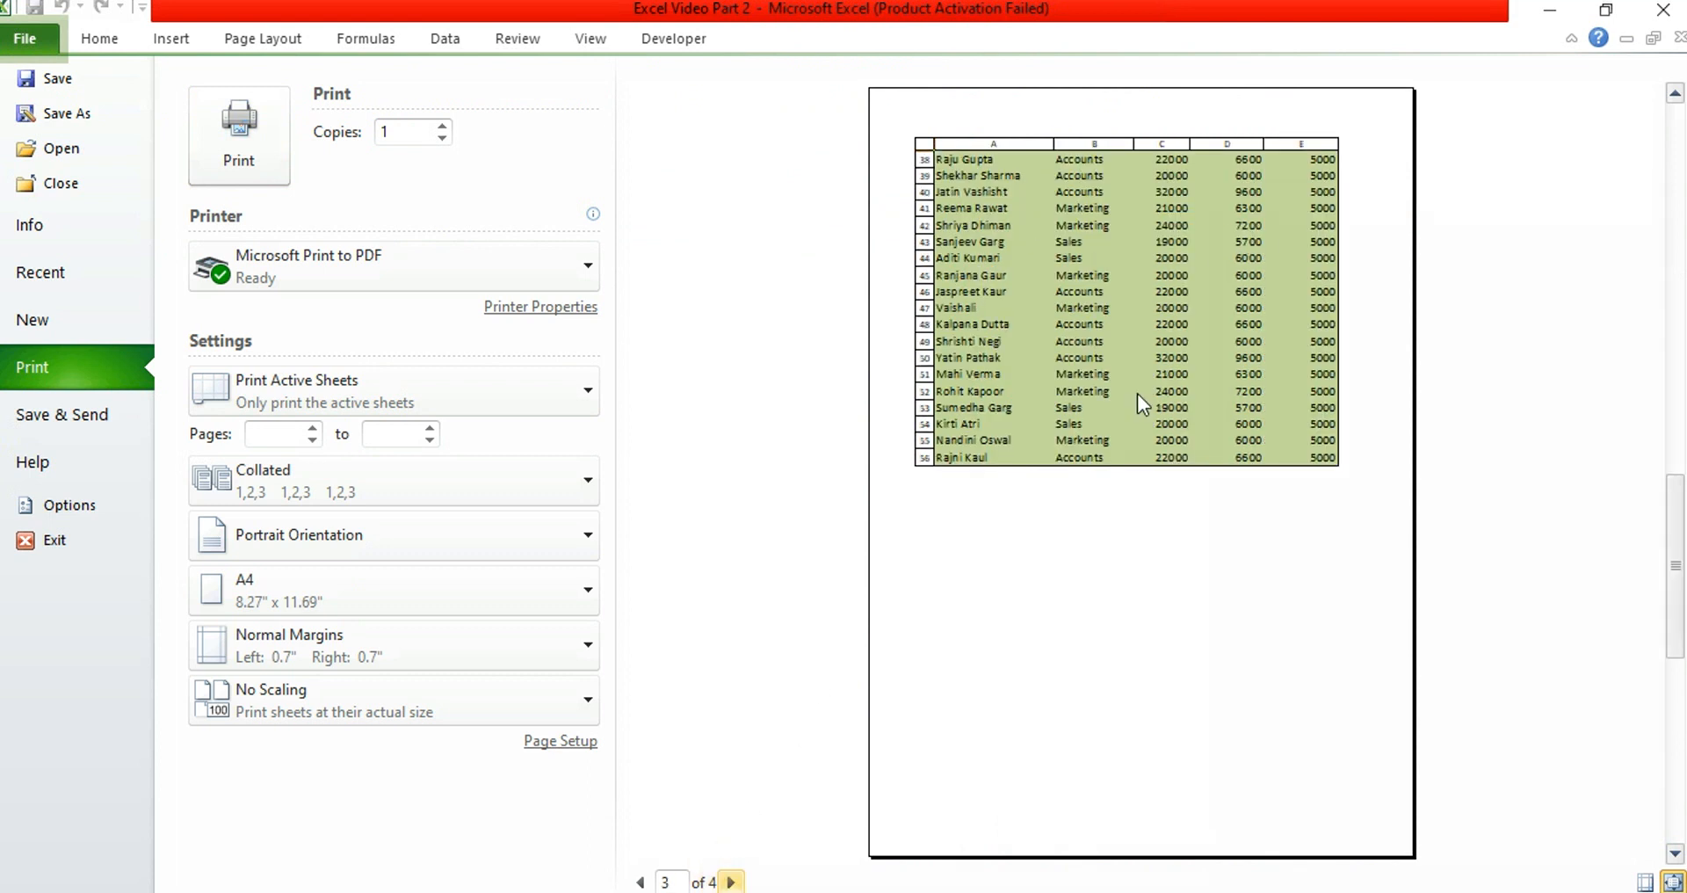
click(730, 882)
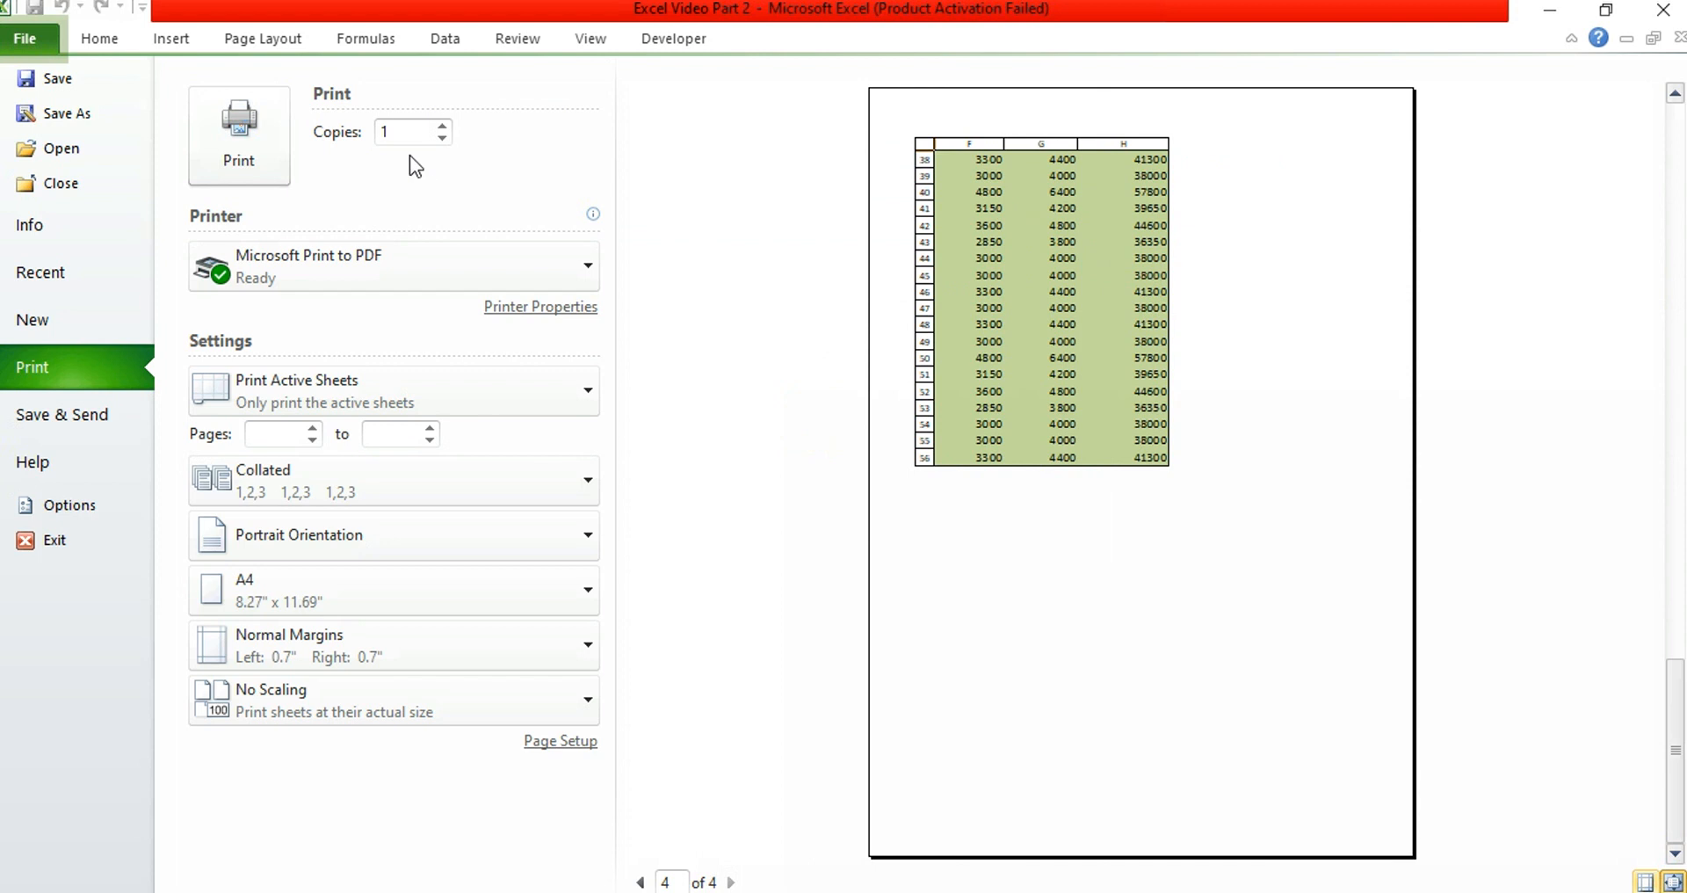
click(263, 39)
click(1221, 512)
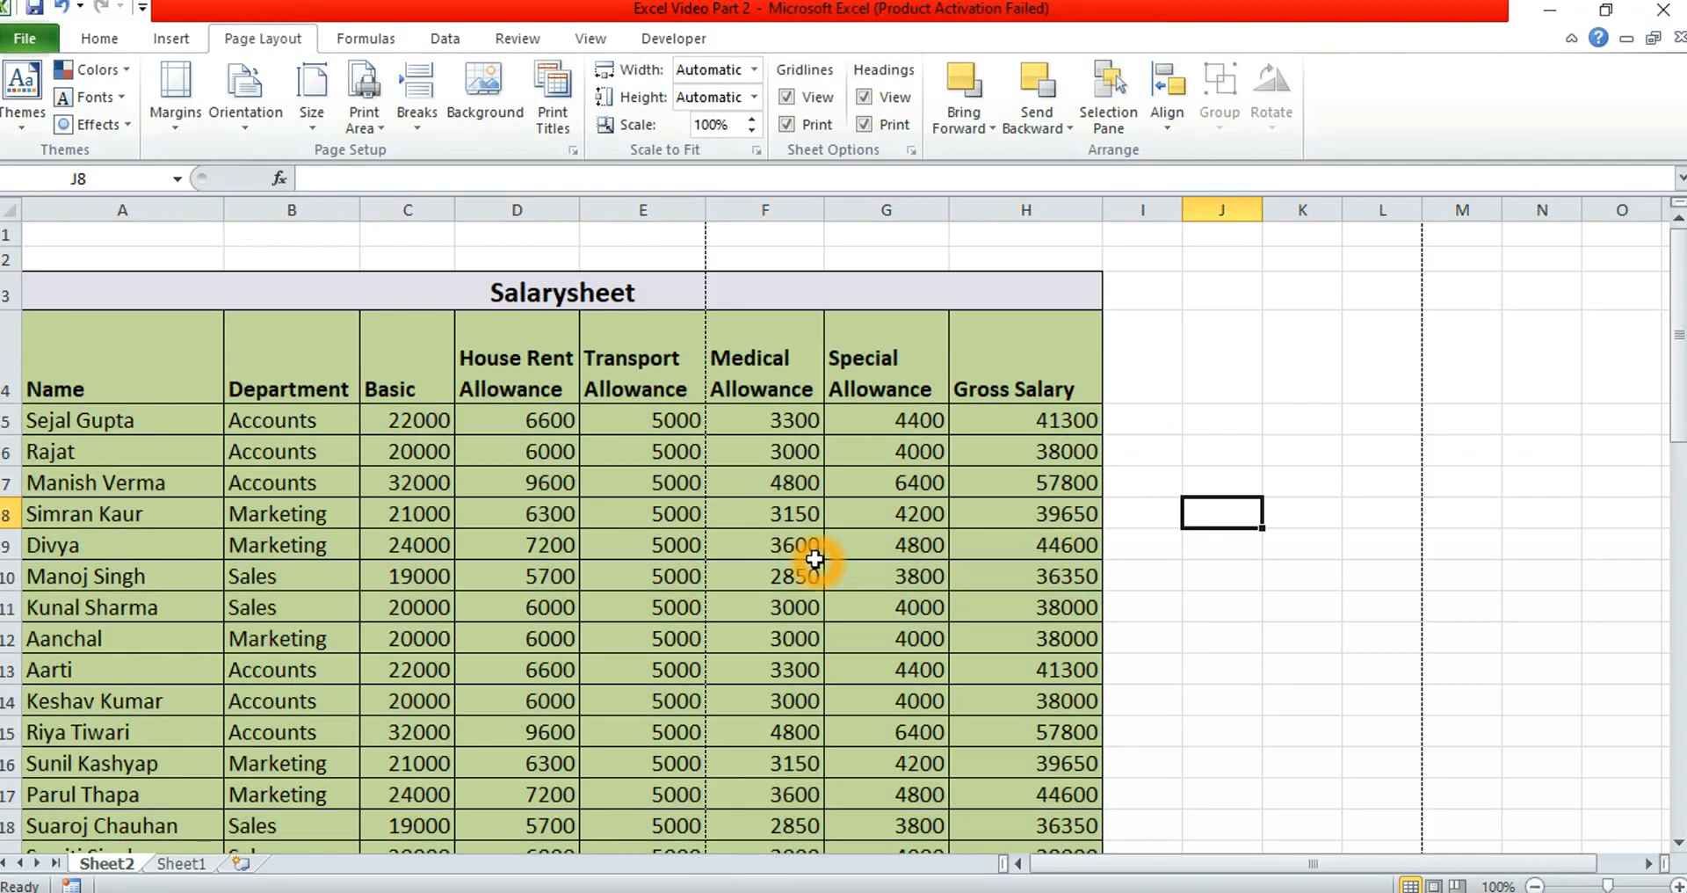
- Set custom page margins of 0.5 at the top, 0.45 at the left and 0.5 at the bottom
click(176, 134)
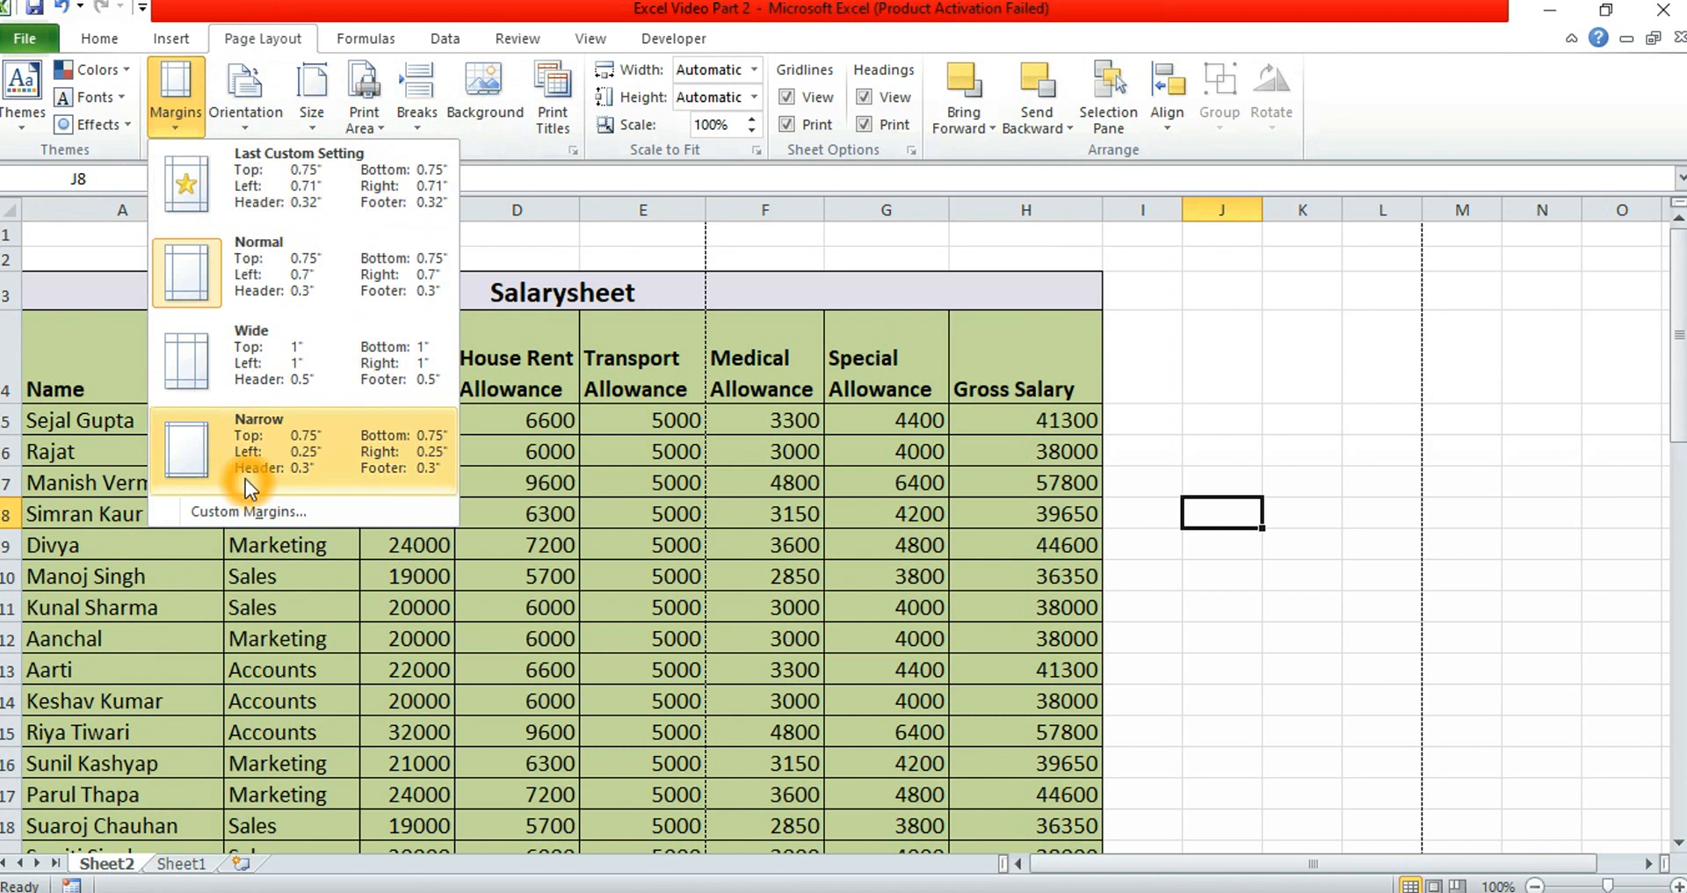
click(35, 44)
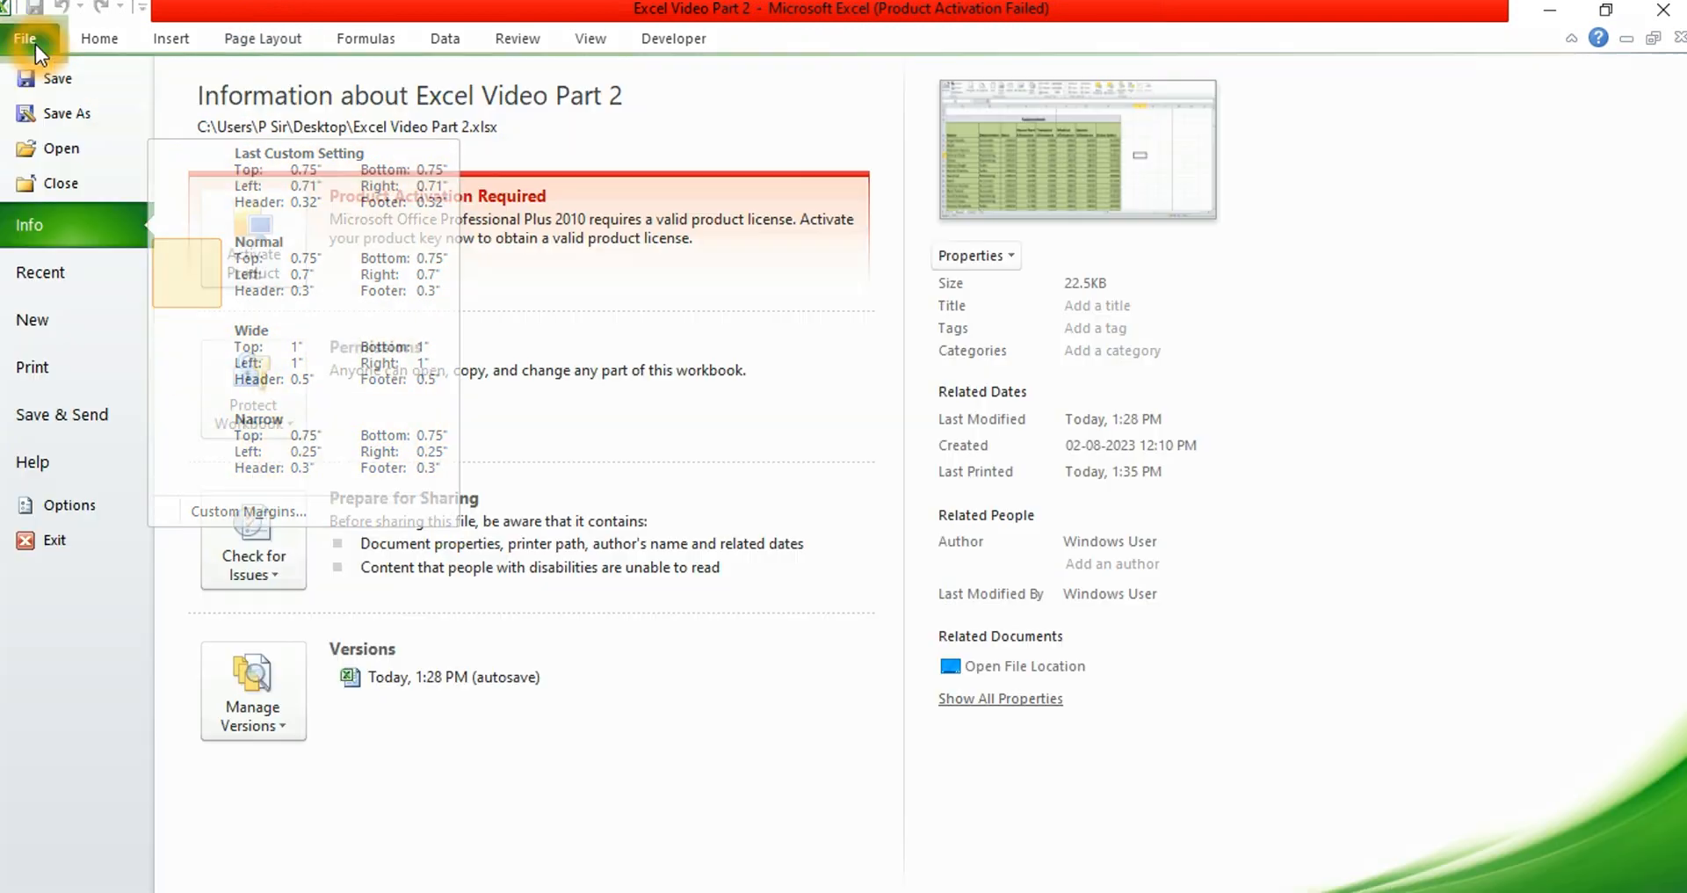
click(49, 359)
click(551, 738)
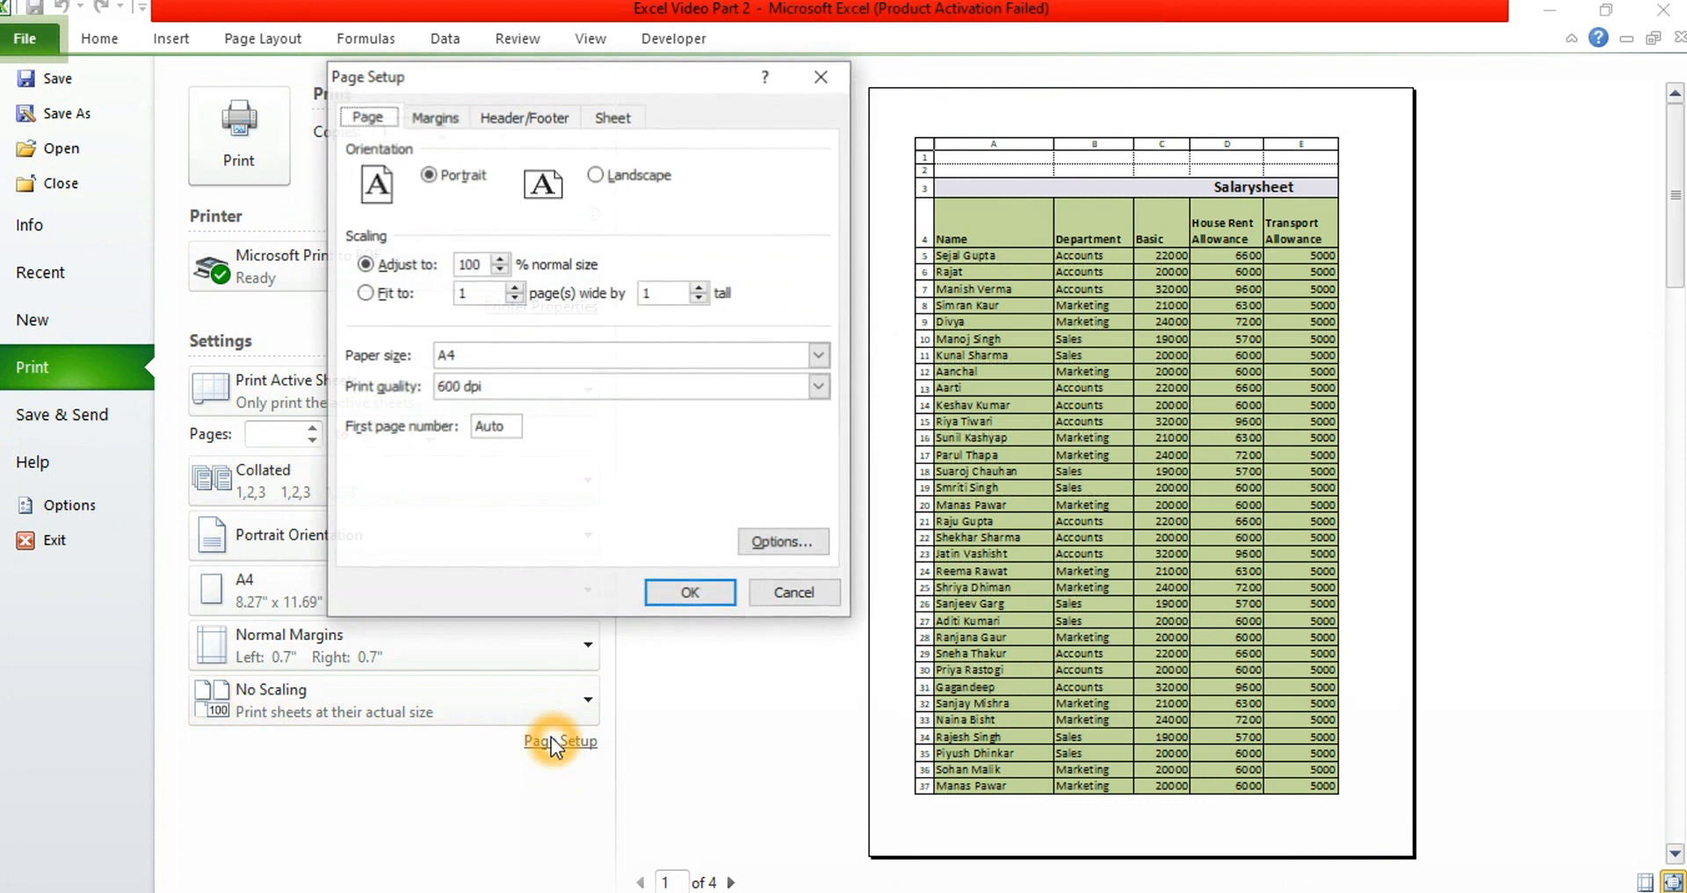
click(434, 117)
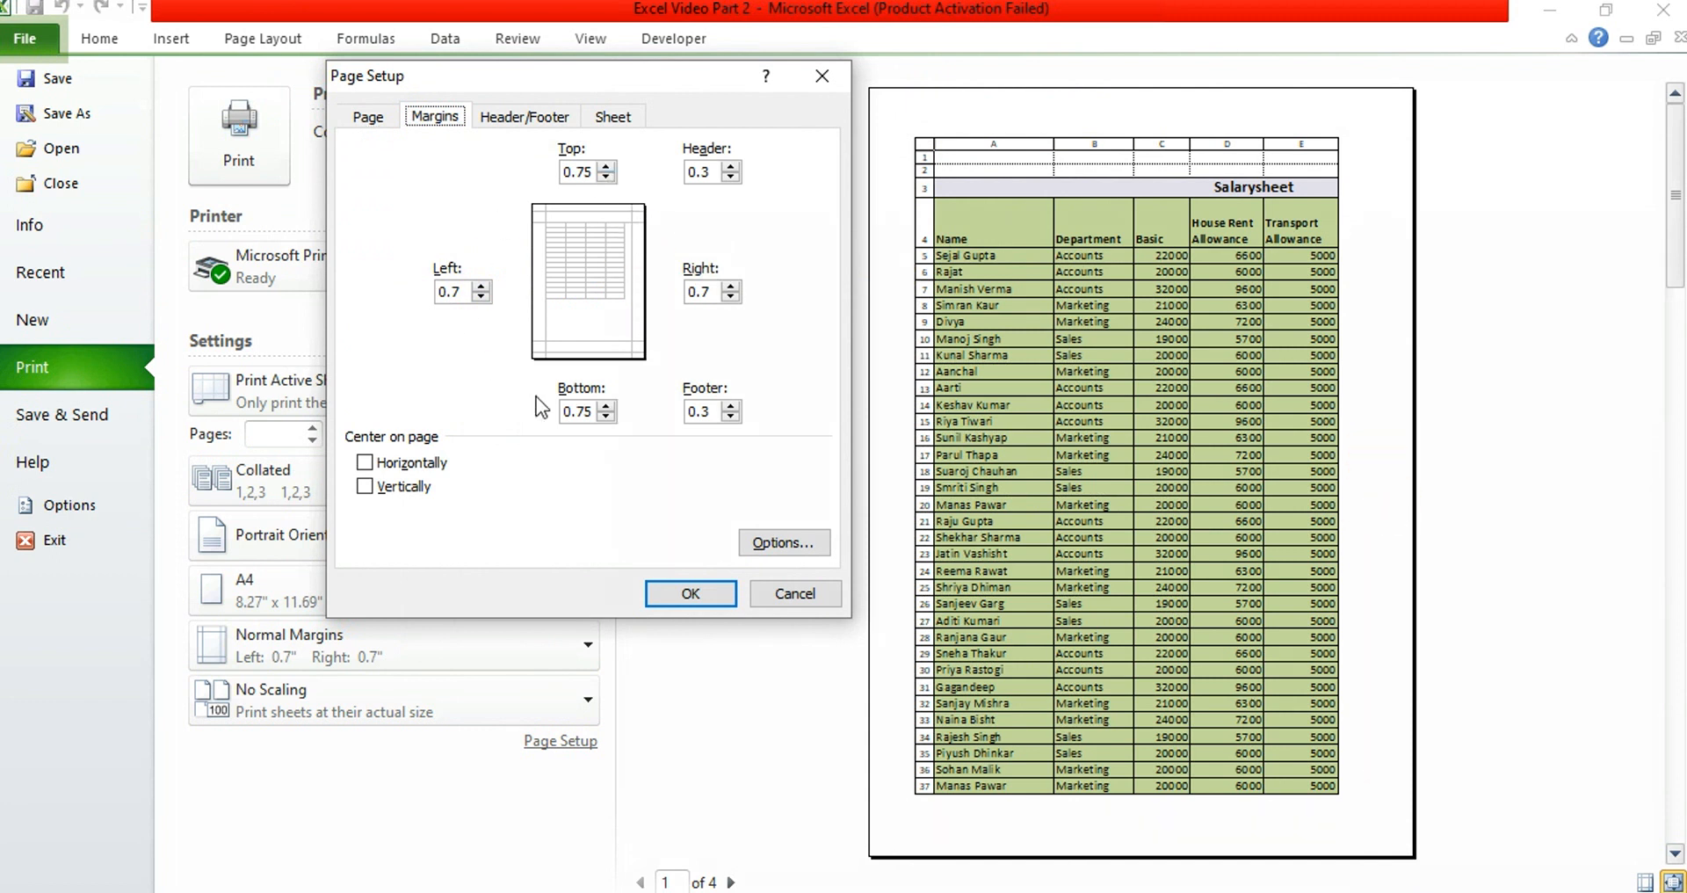
click(606, 176)
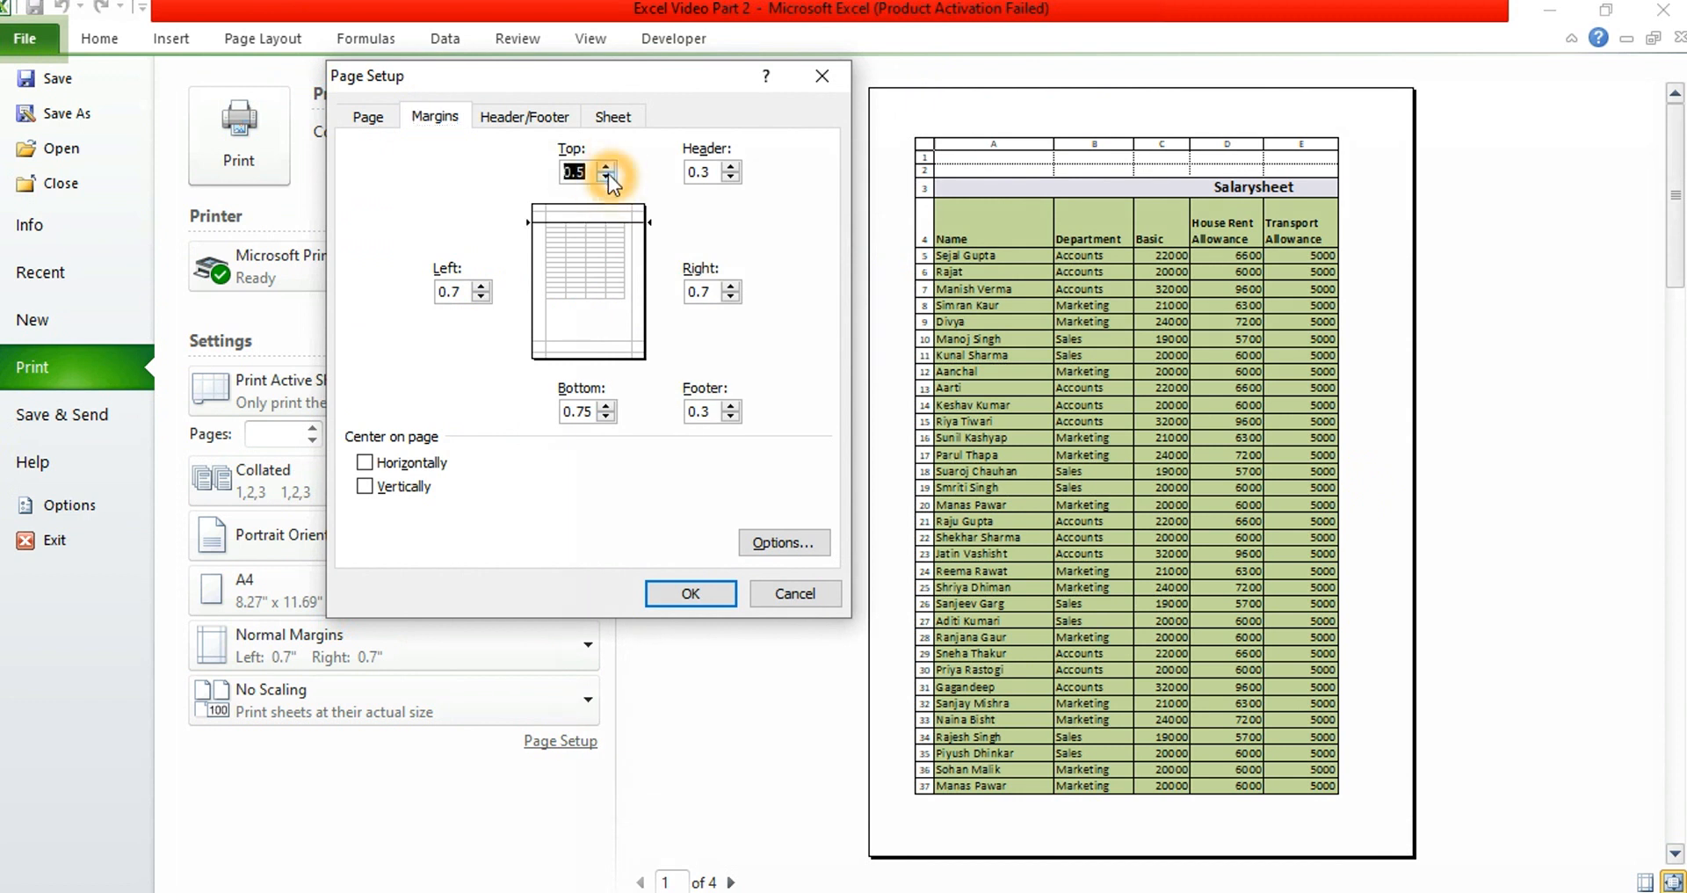
click(480, 297)
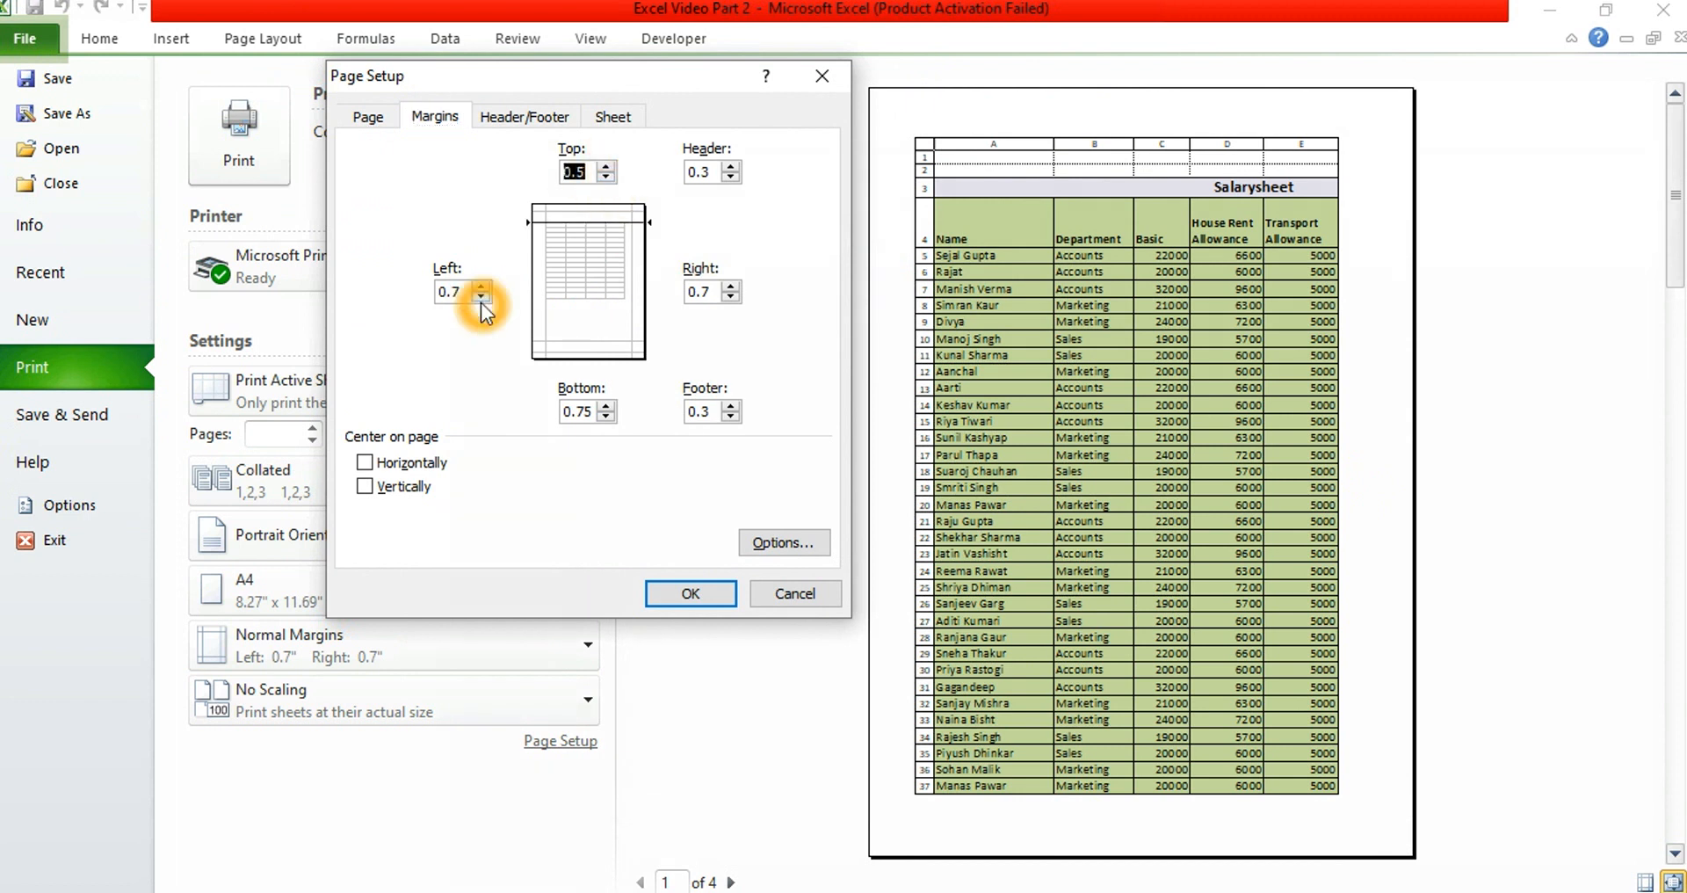
click(607, 416)
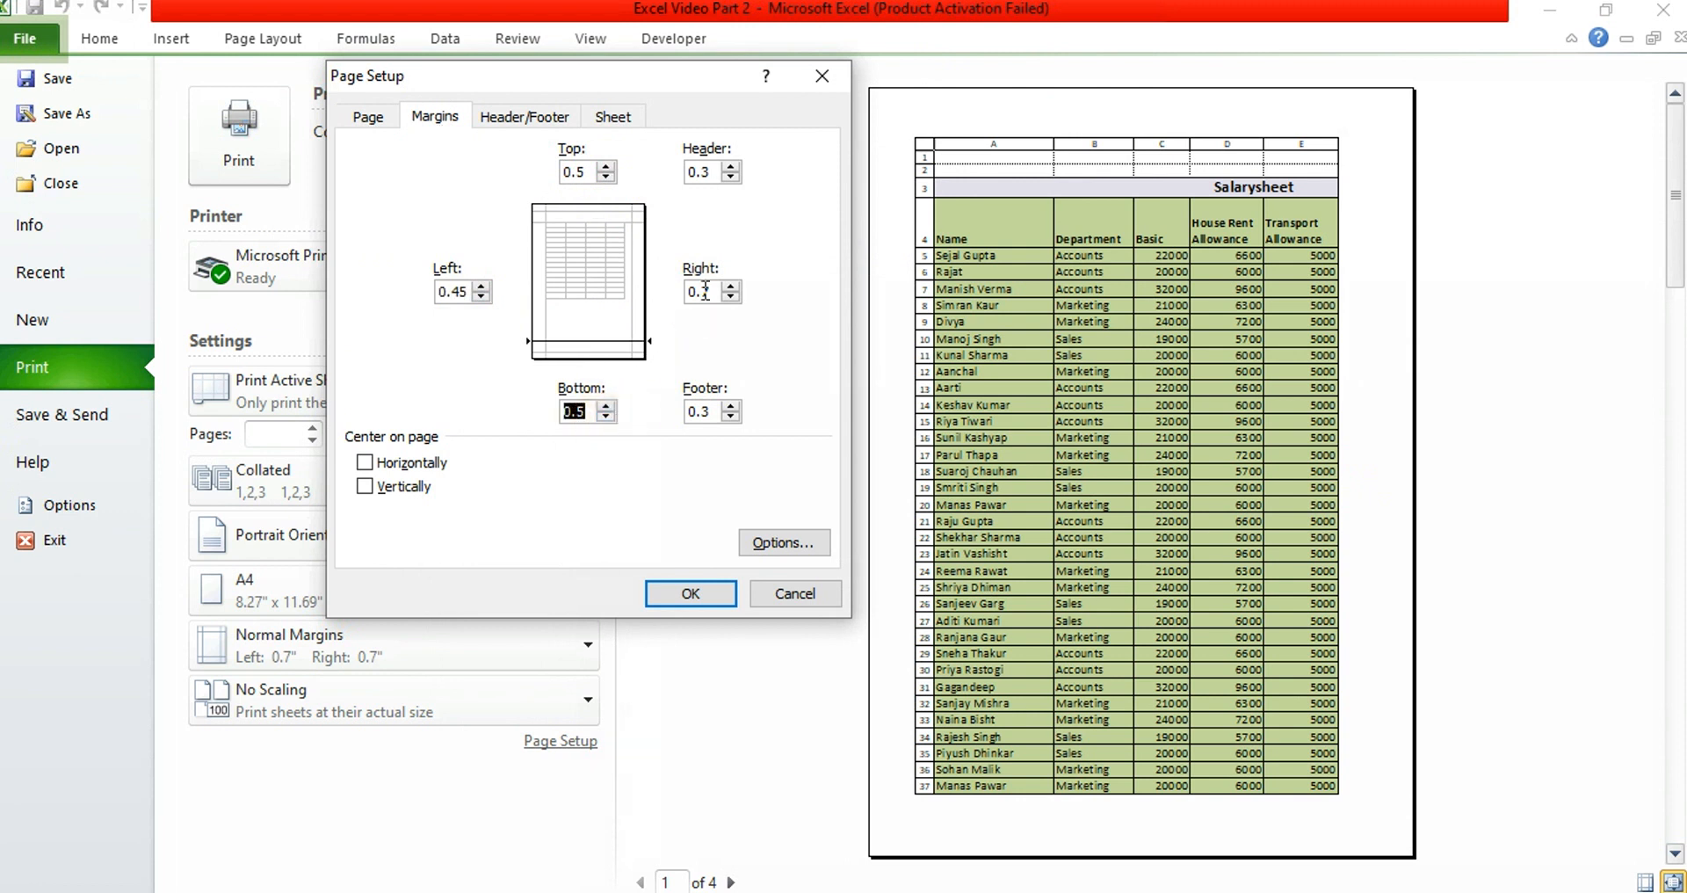
click(730, 286)
click(730, 297)
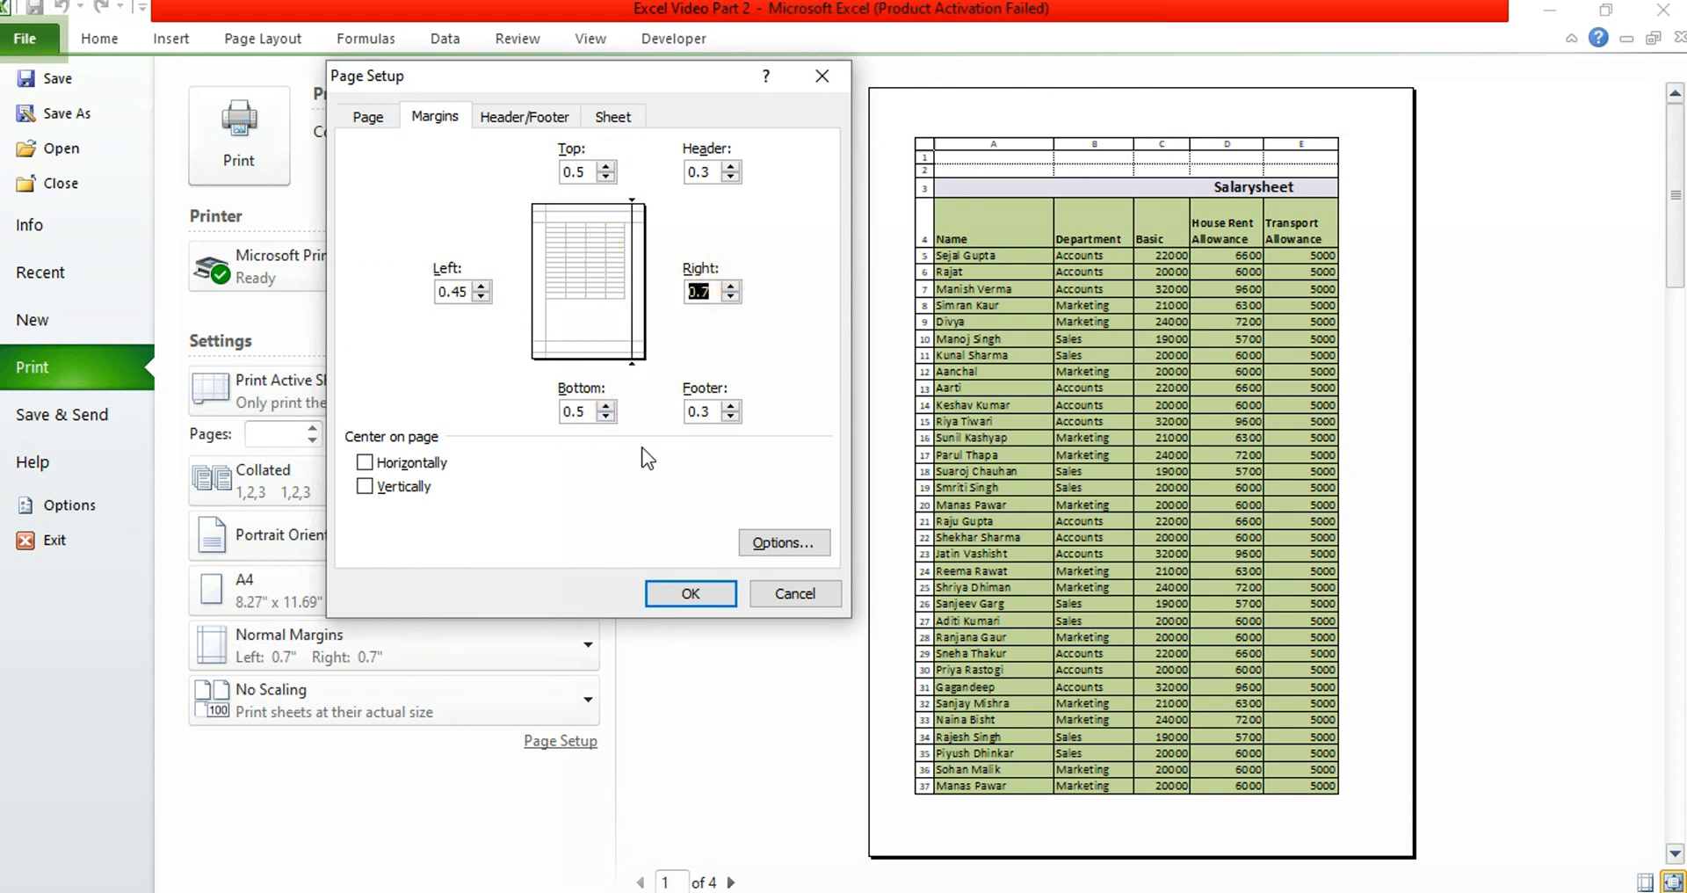
click(694, 590)
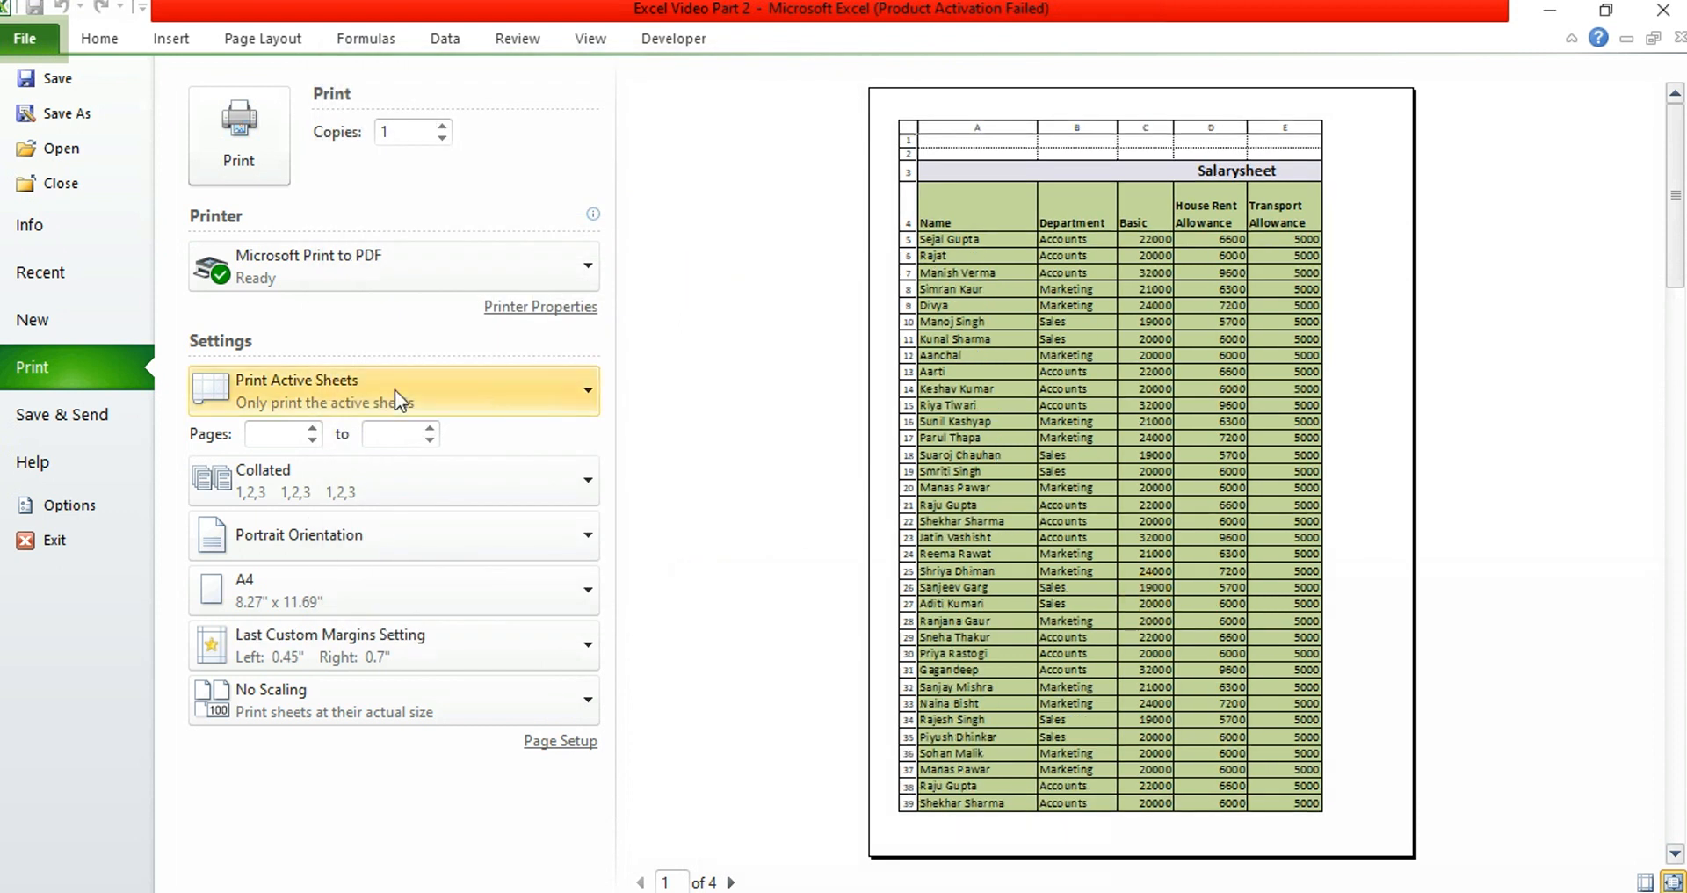
- Change the page orientation to landscape, check the print preview and return to the worksheet
click(558, 741)
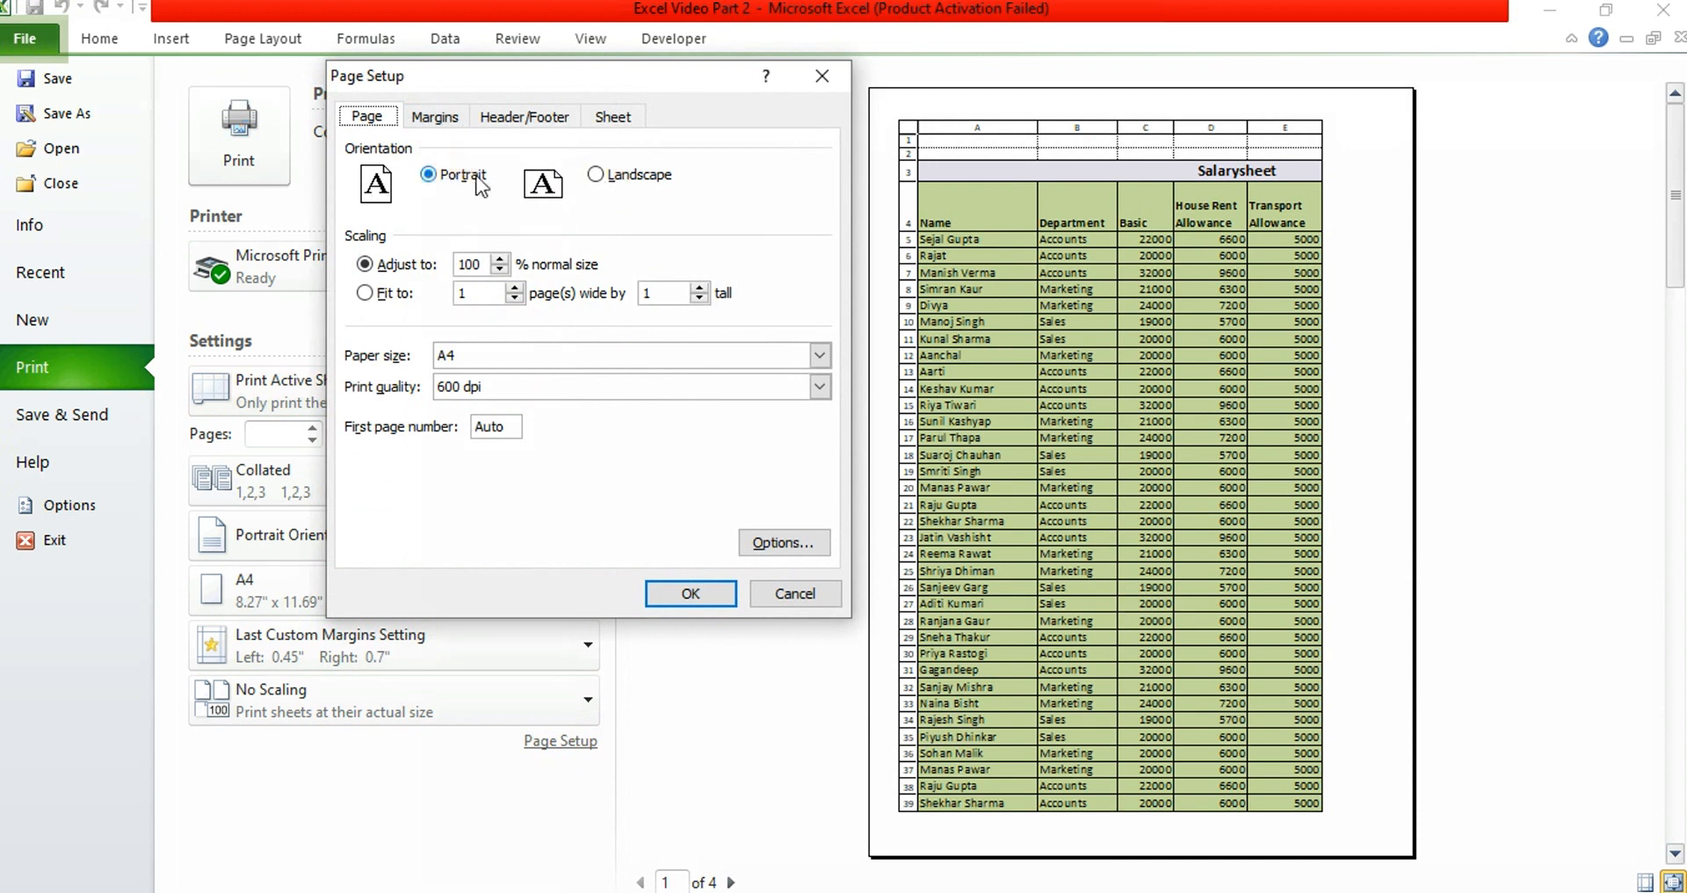
click(601, 174)
click(685, 590)
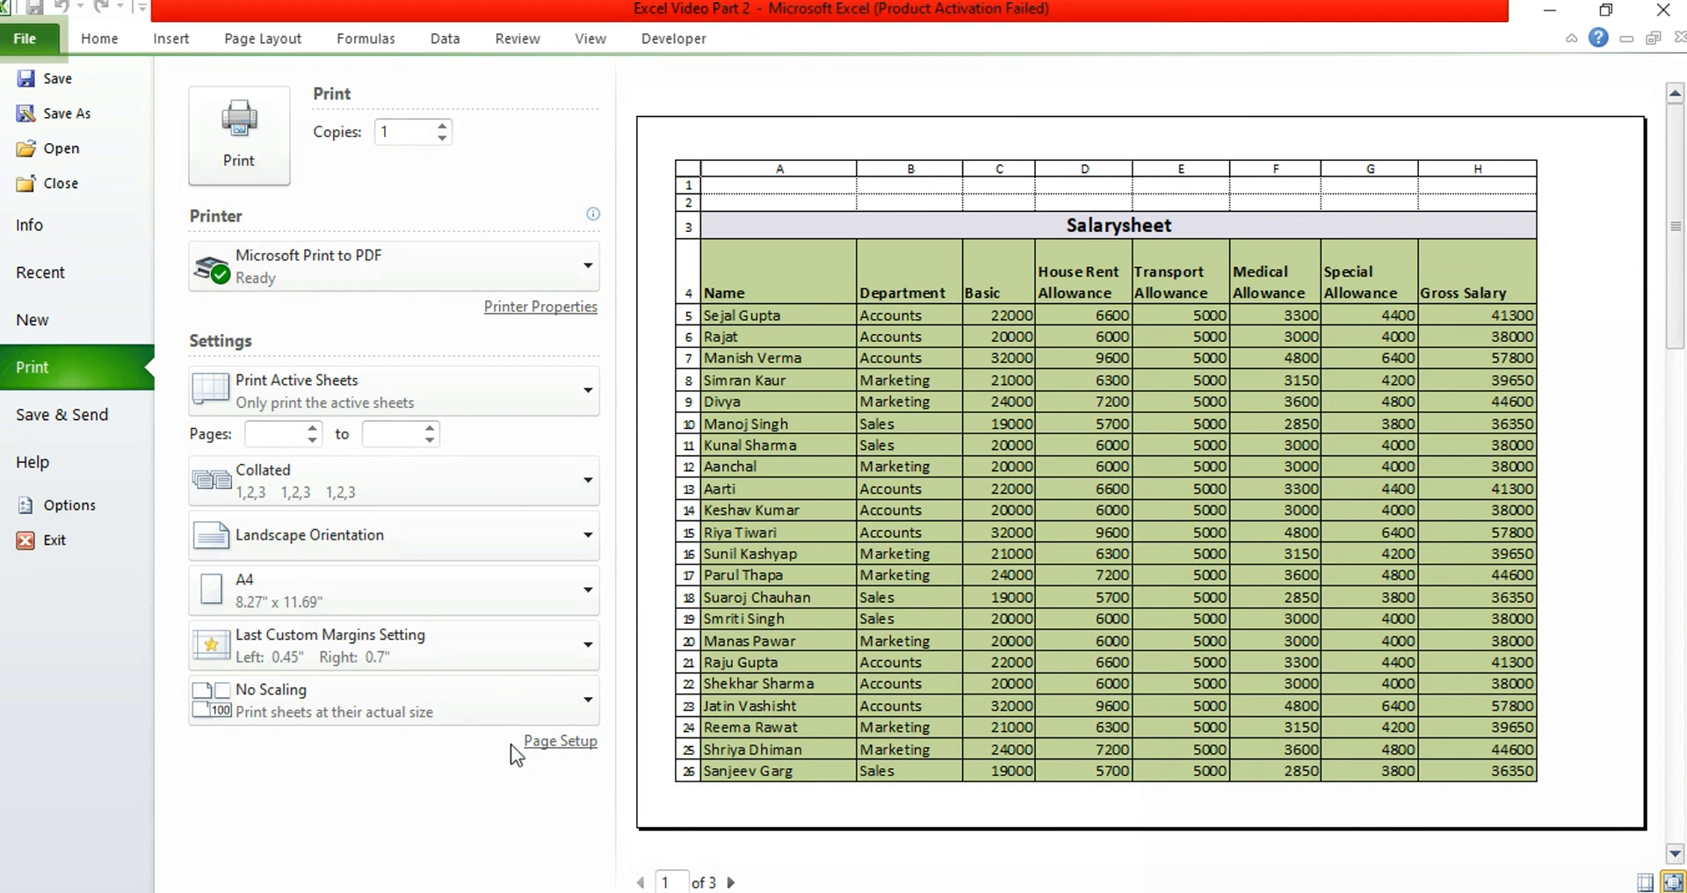
click(255, 44)
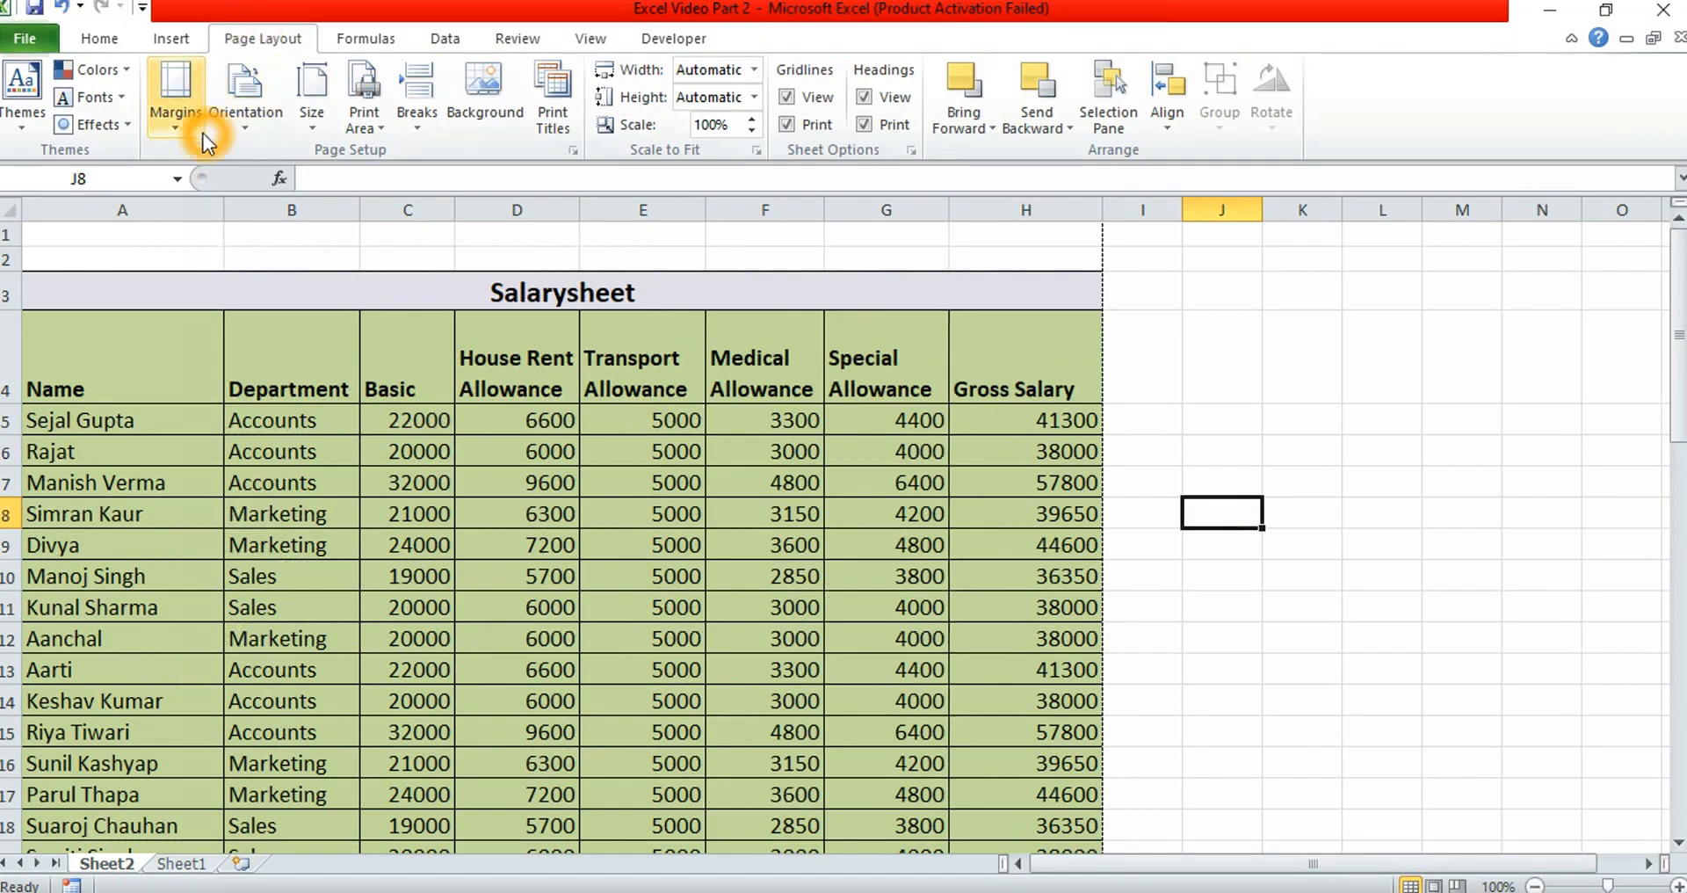
click(308, 126)
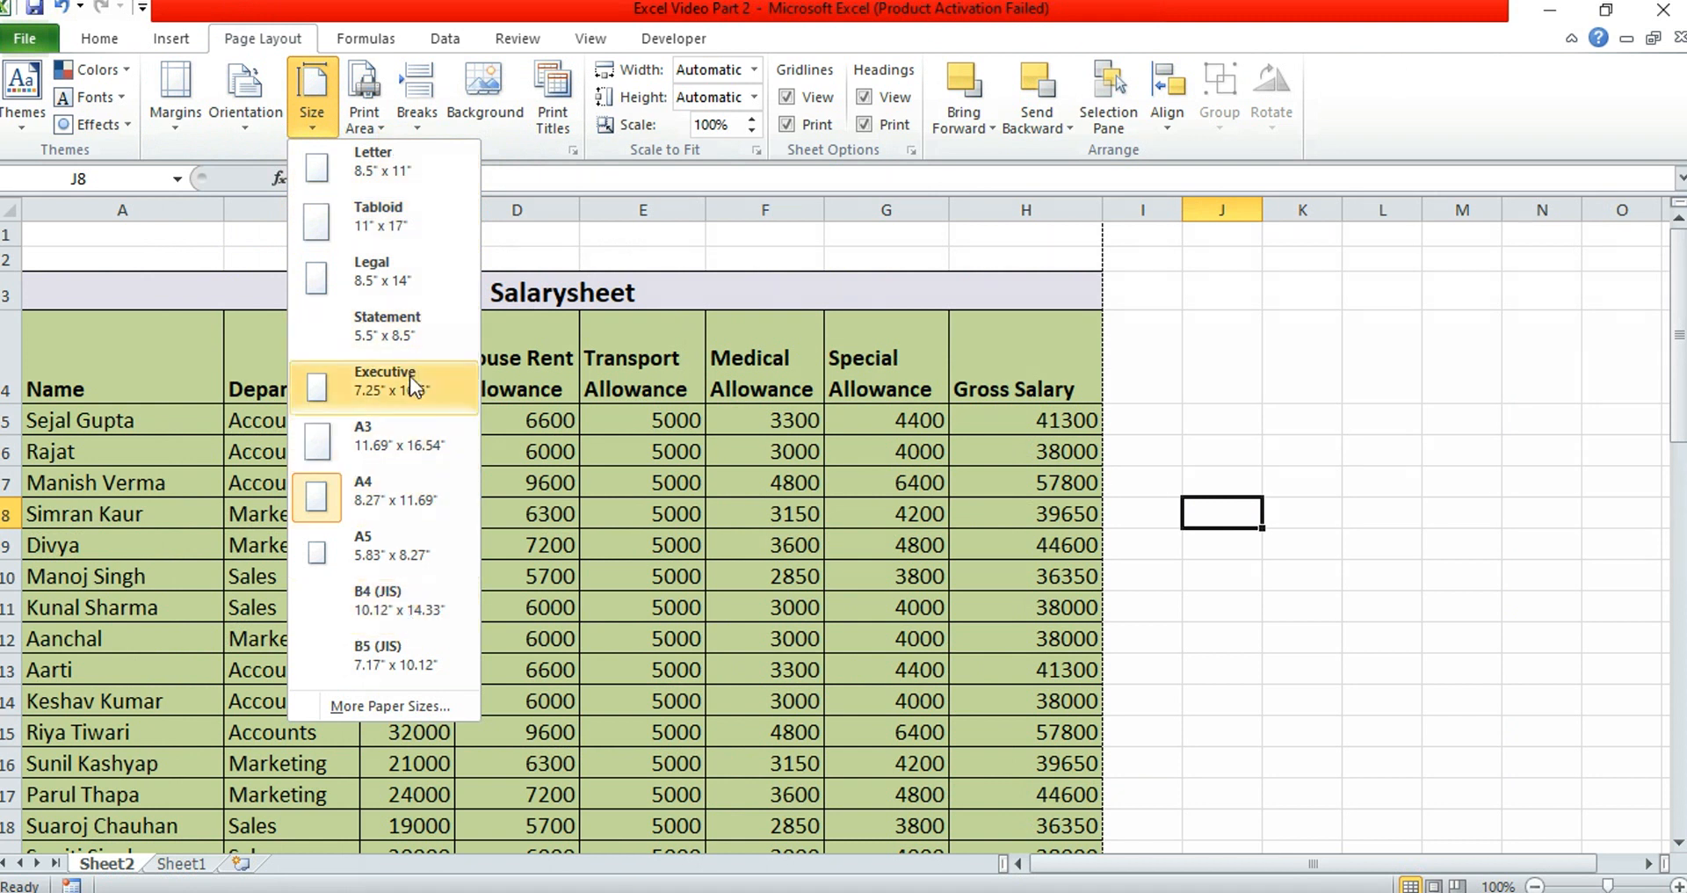
click(551, 220)
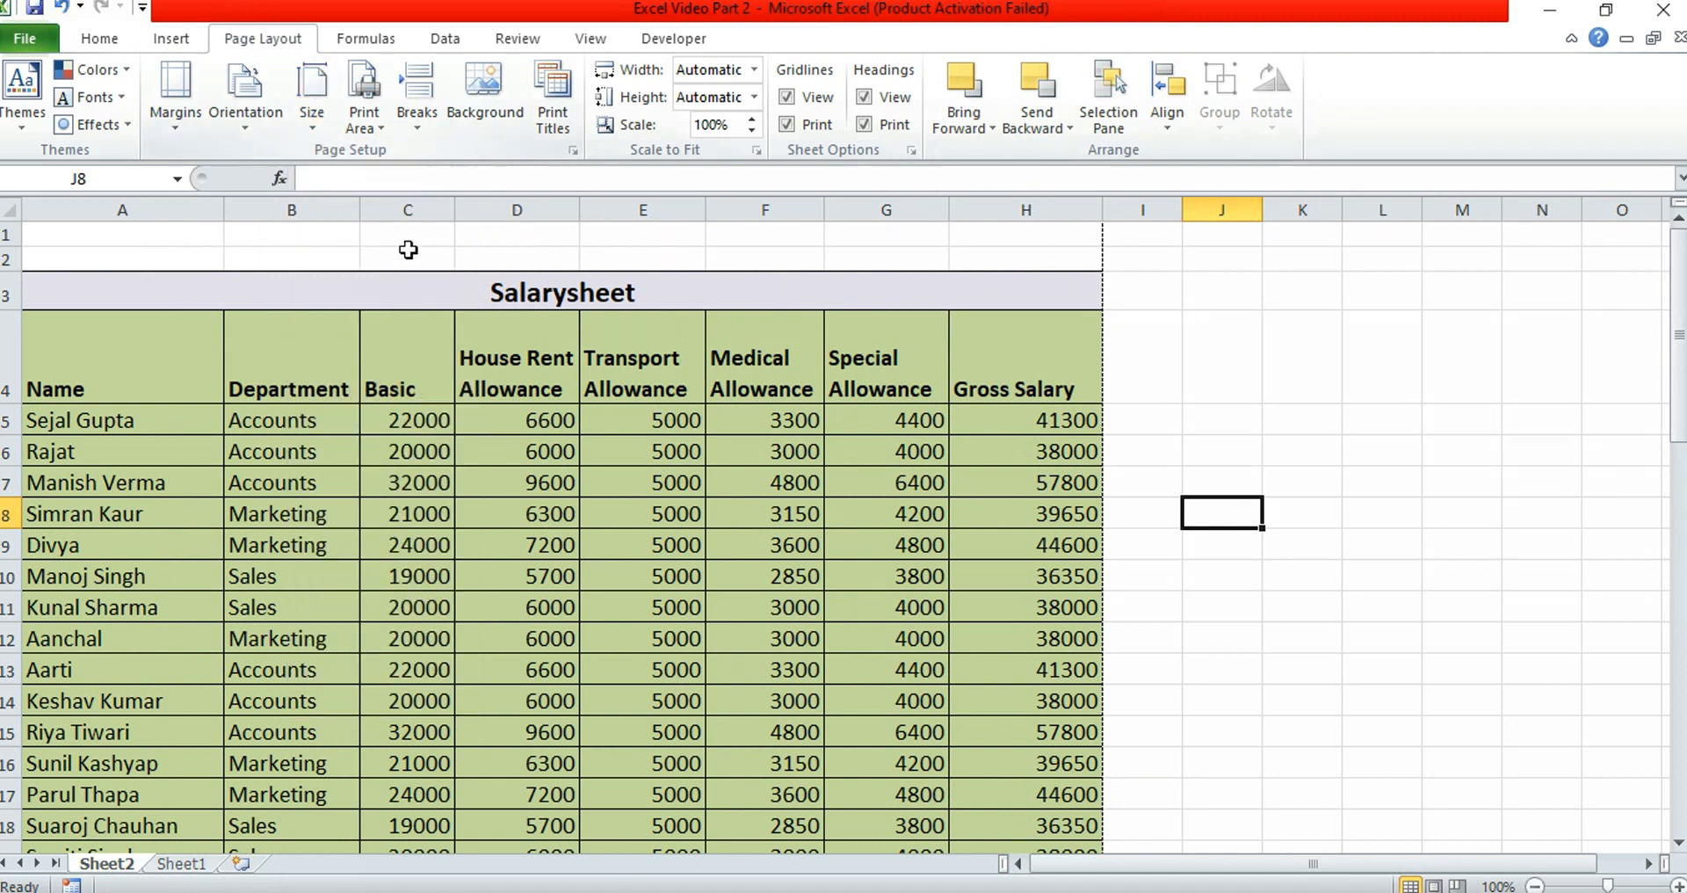
click(376, 131)
click(413, 156)
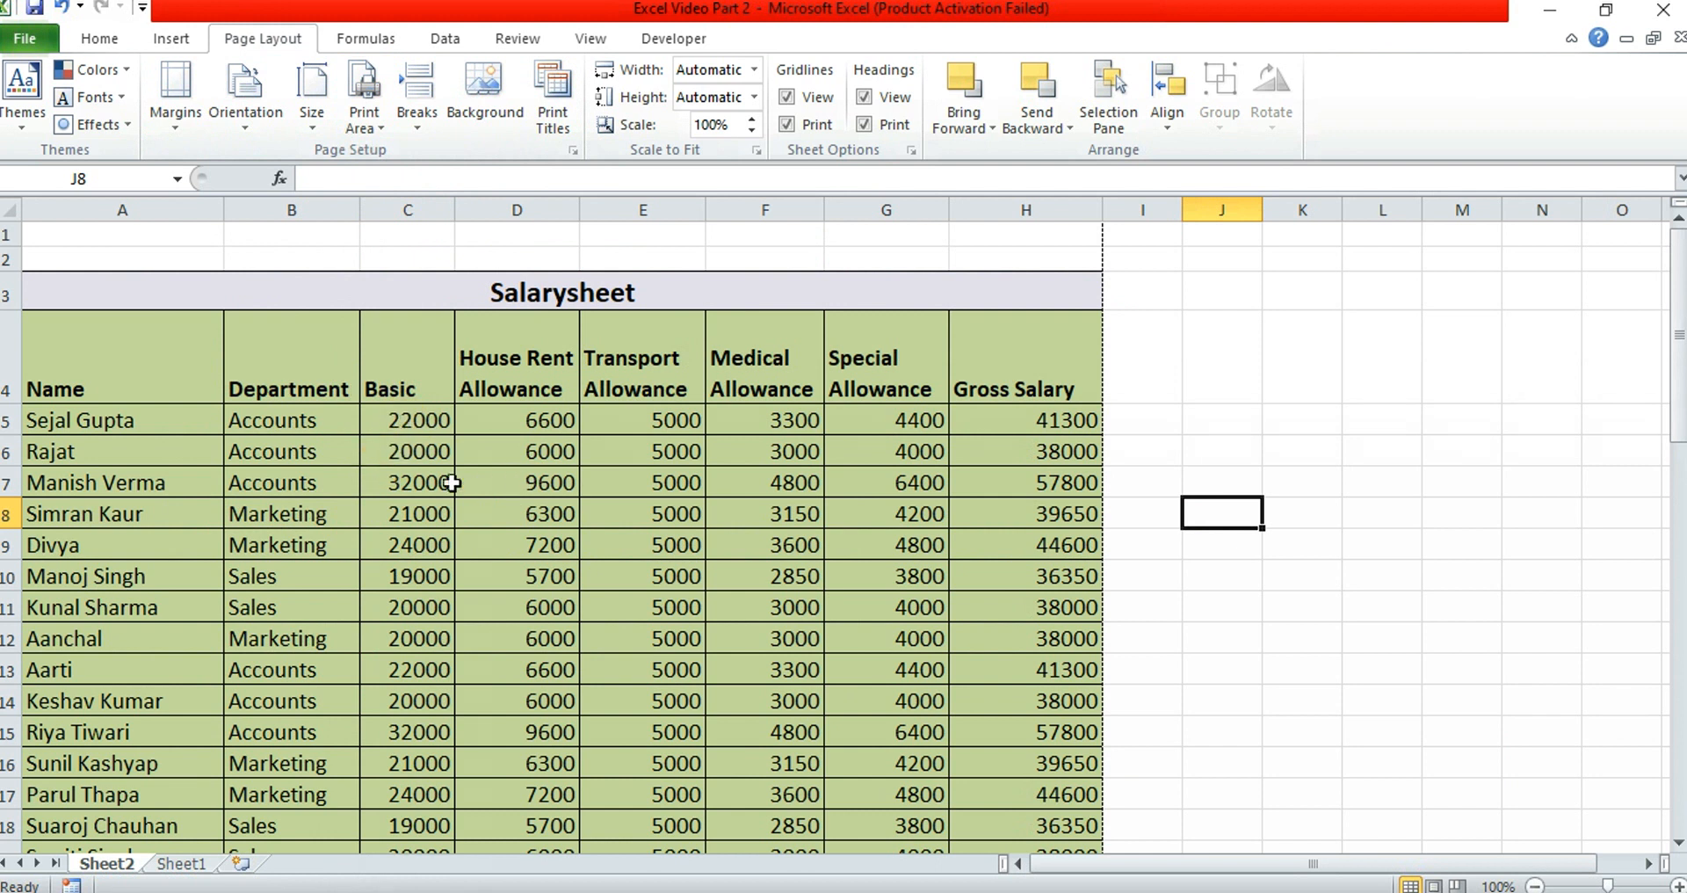
- Set the header row and first seven employee rows, A4:H11, as the print area
drag(57, 359, 973, 595)
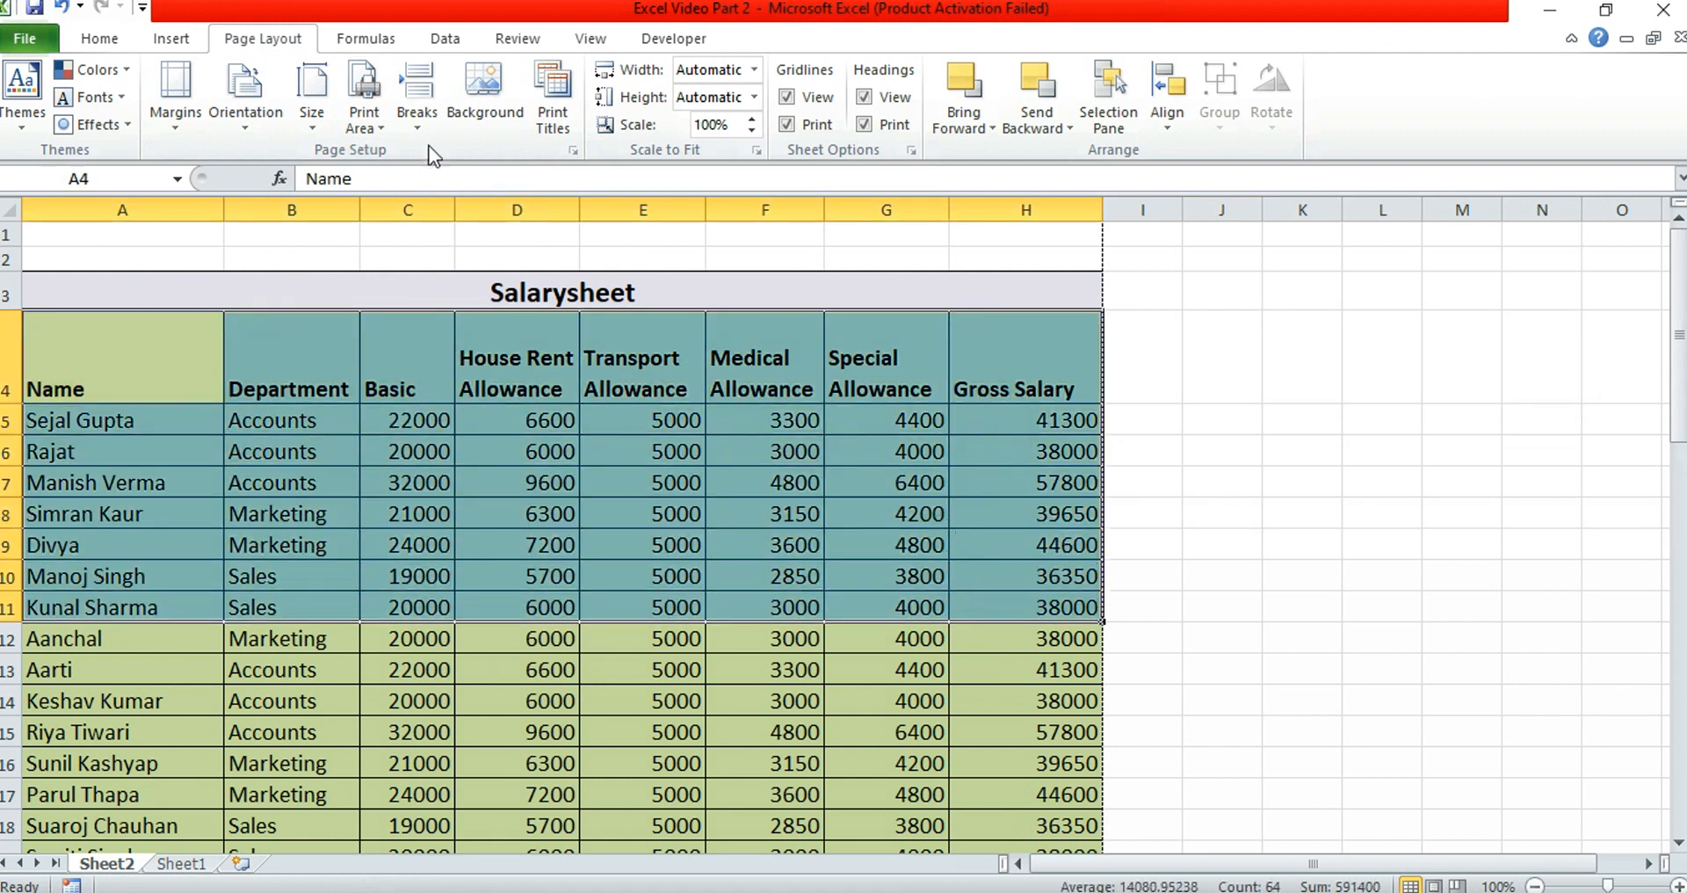
click(369, 124)
click(392, 153)
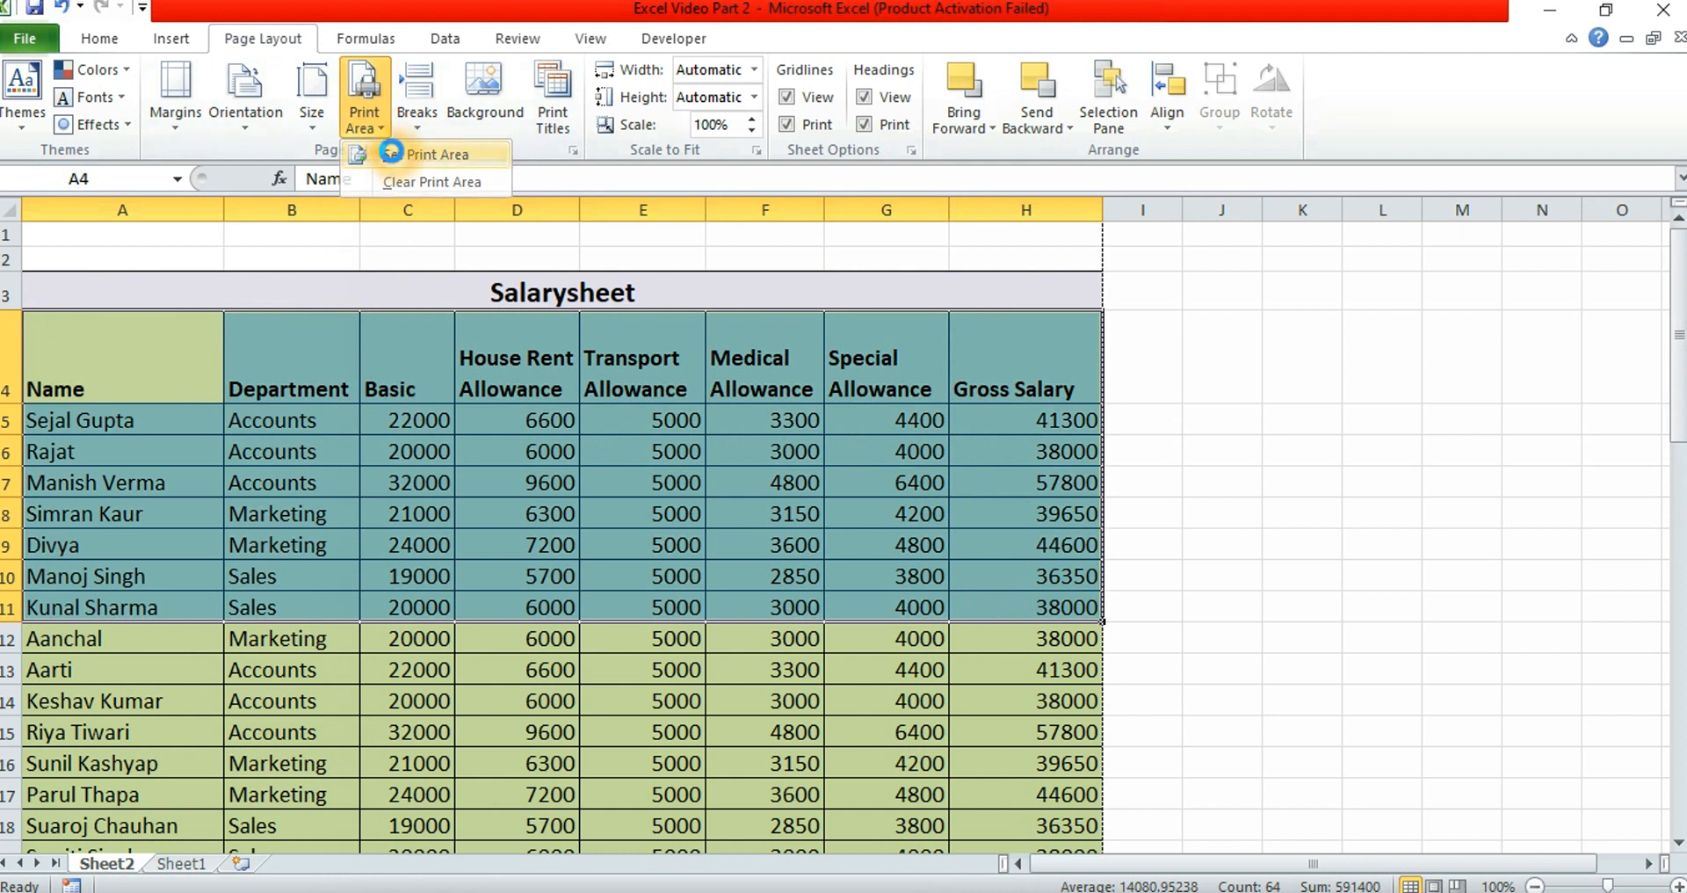
- Add the range A20:H27 to the existing print area
scroll(219, 597, down, 1)
scroll(88, 610, down, 2)
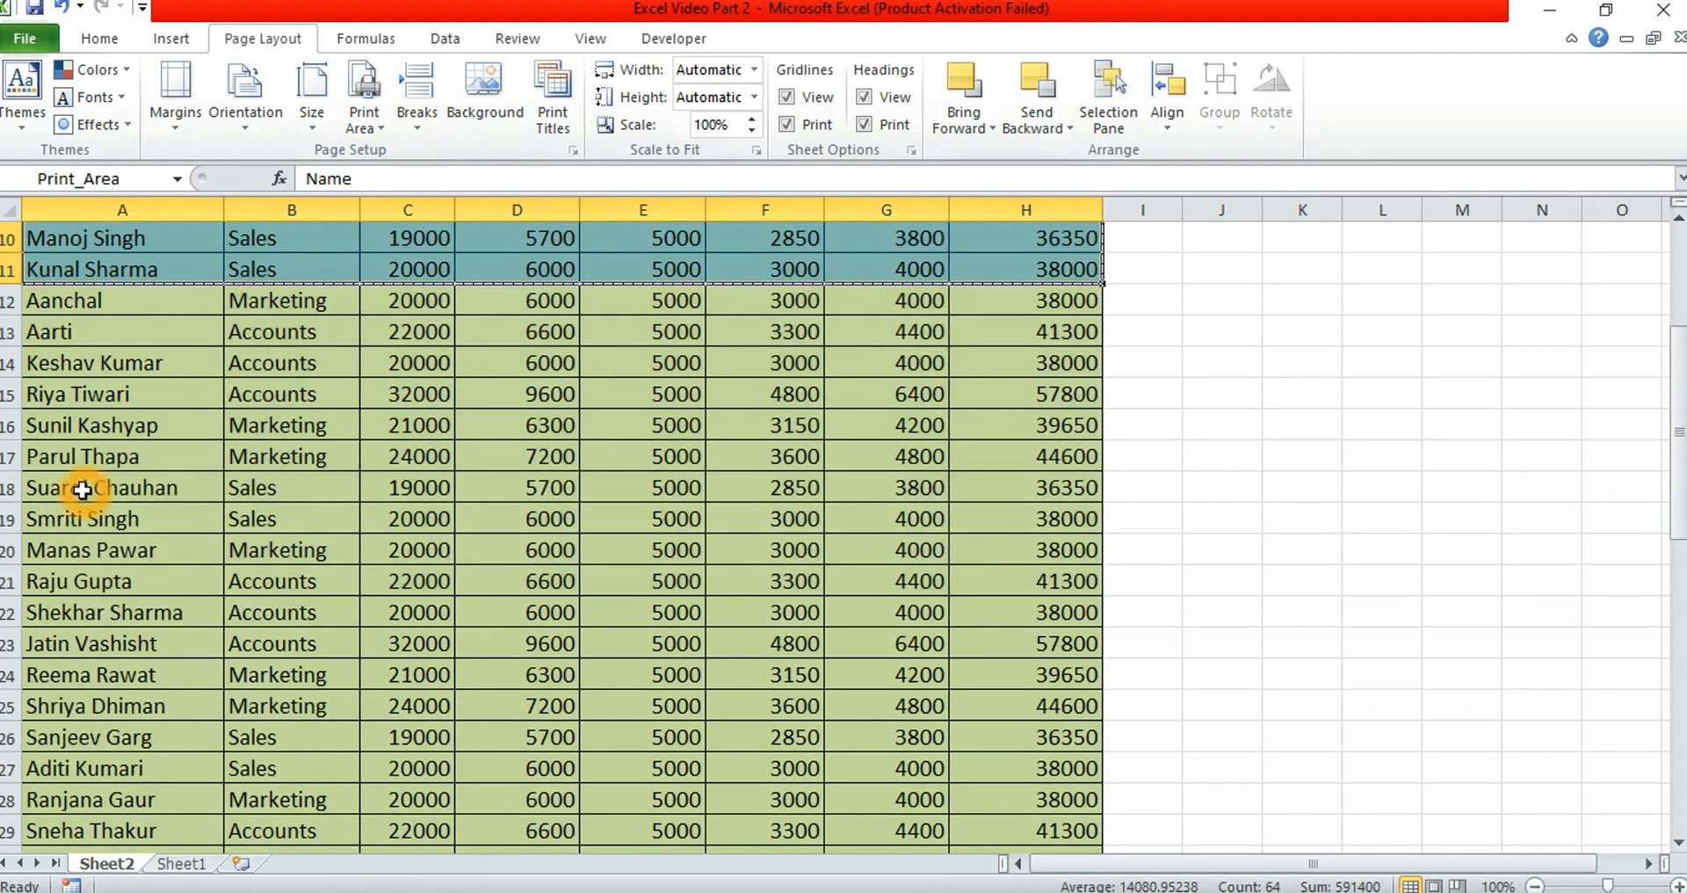
click(62, 552)
drag(63, 552, 1046, 756)
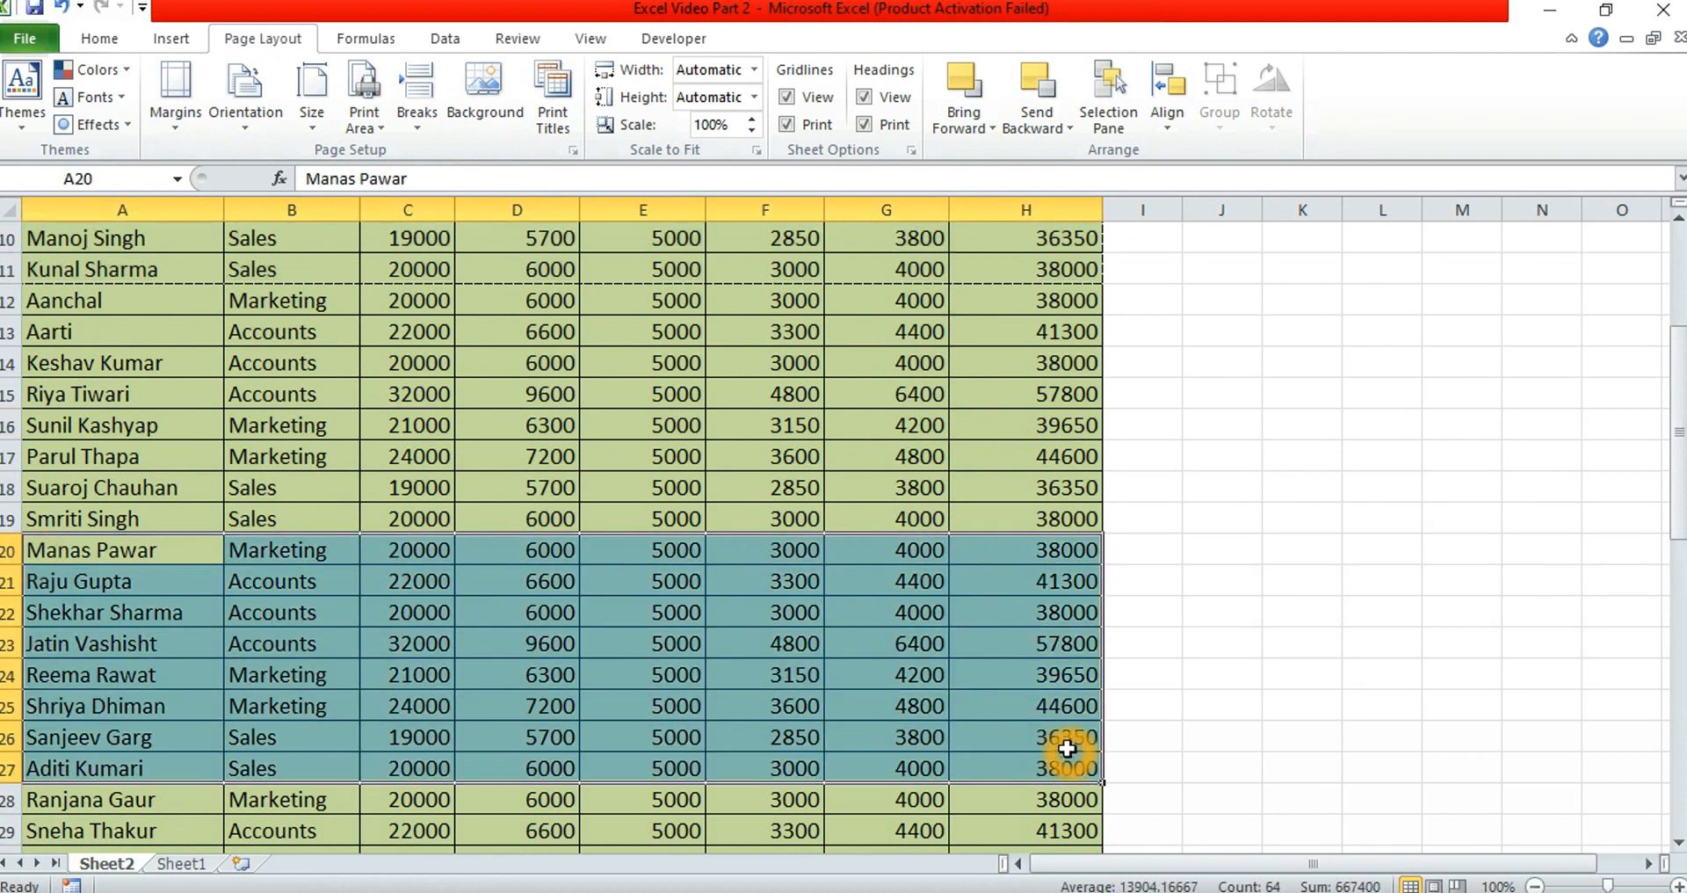
click(382, 121)
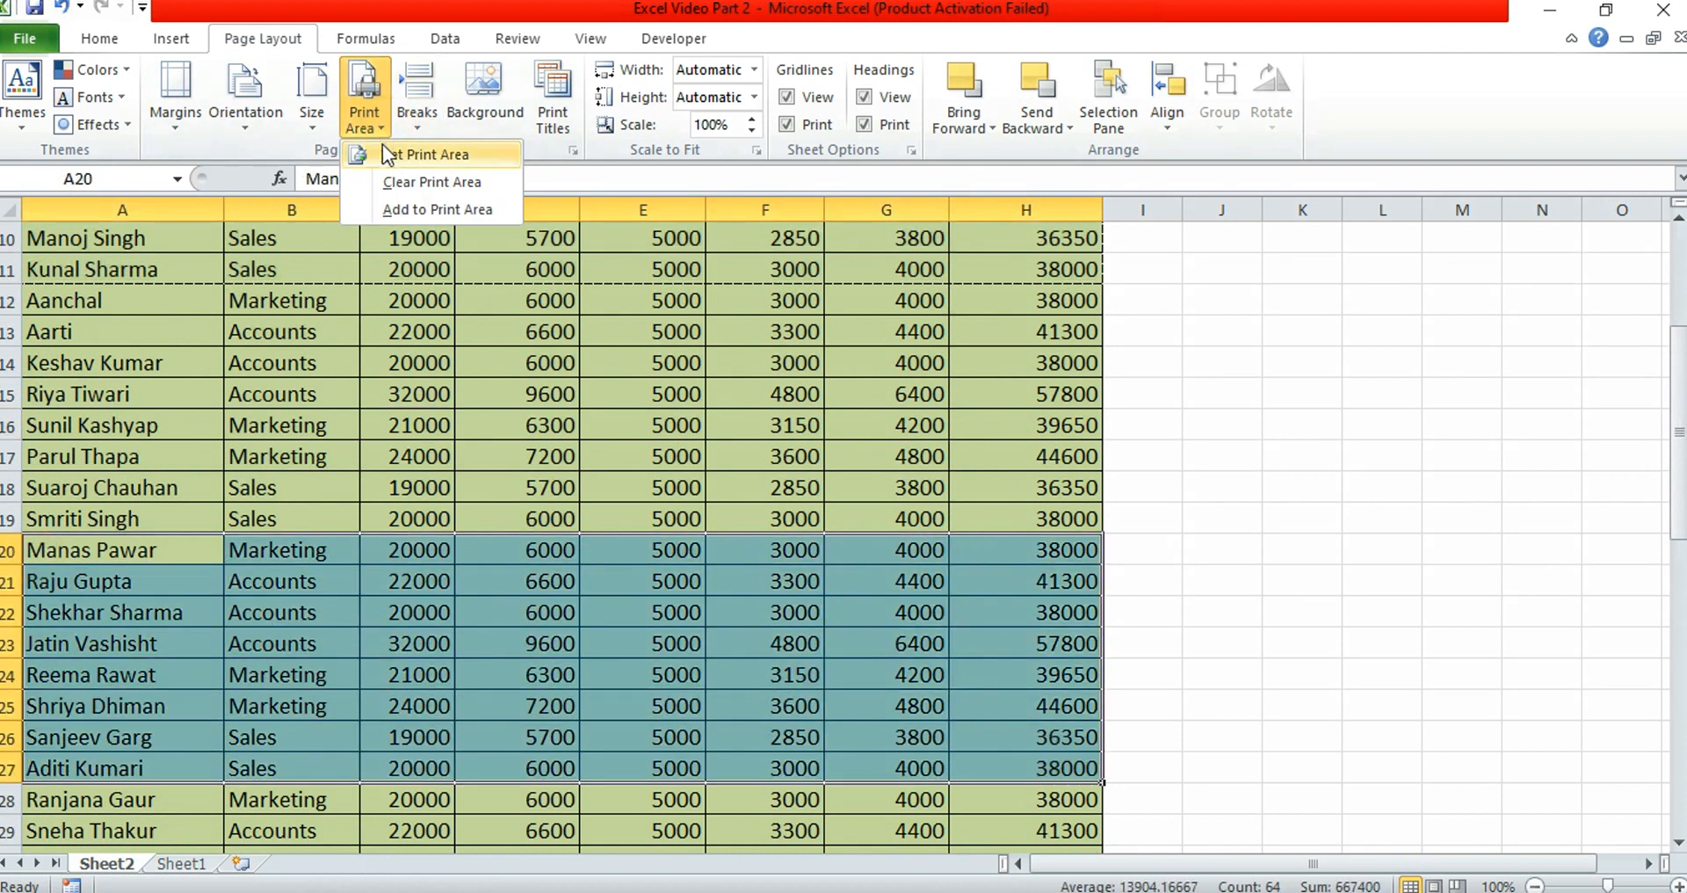
click(404, 214)
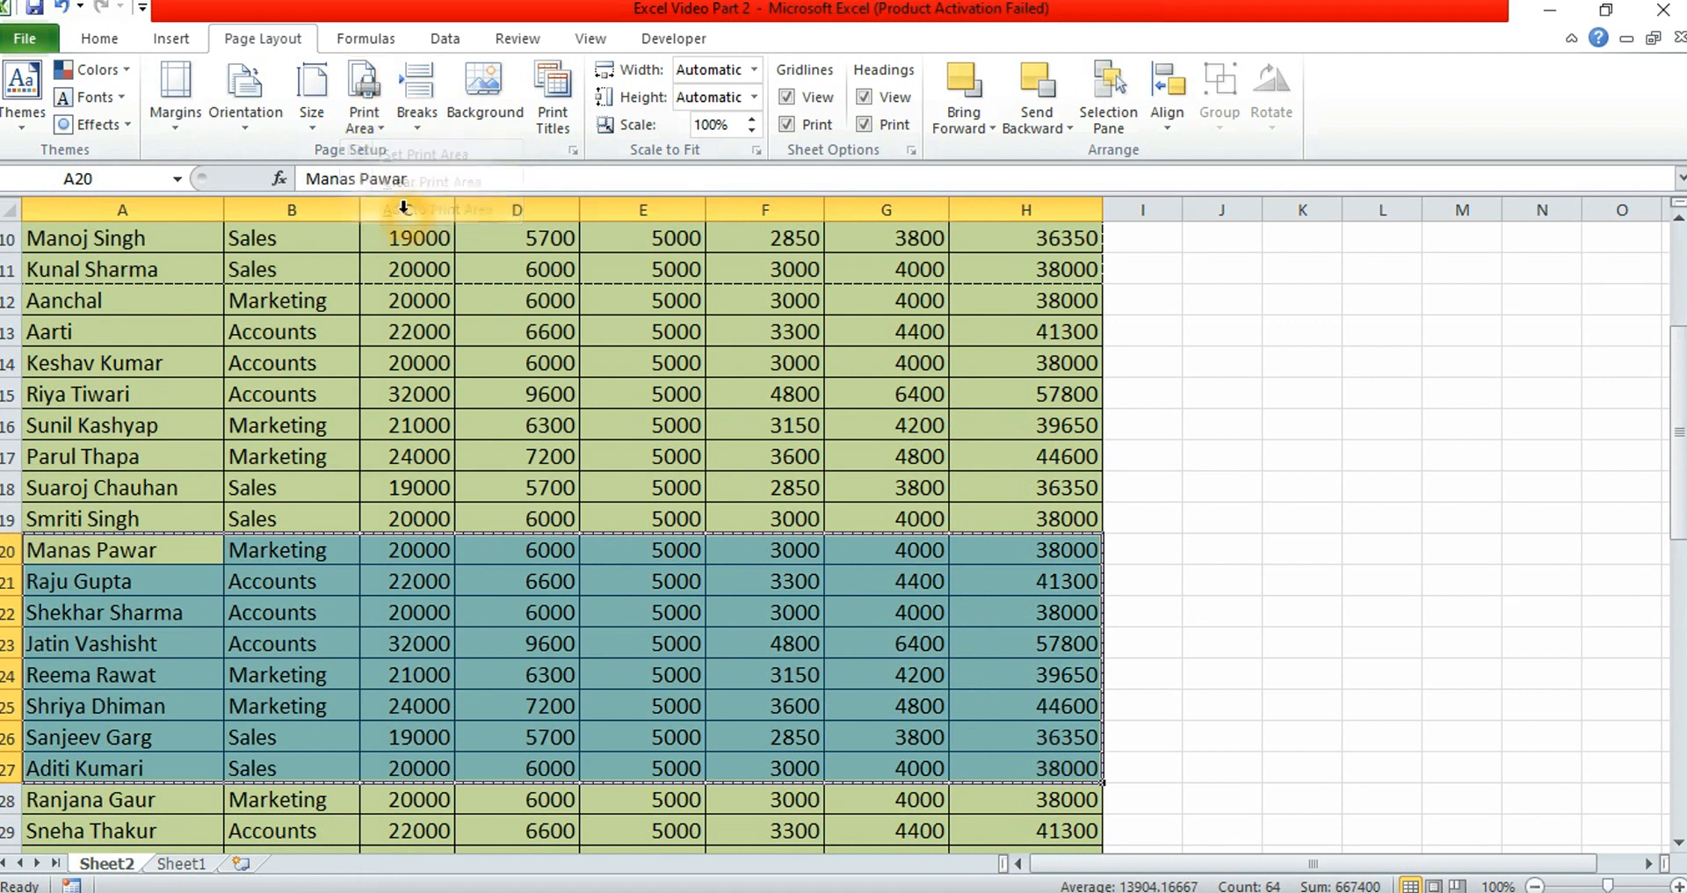
- Check both print area ranges in the print preview, moving from the first page to the second
click(292, 450)
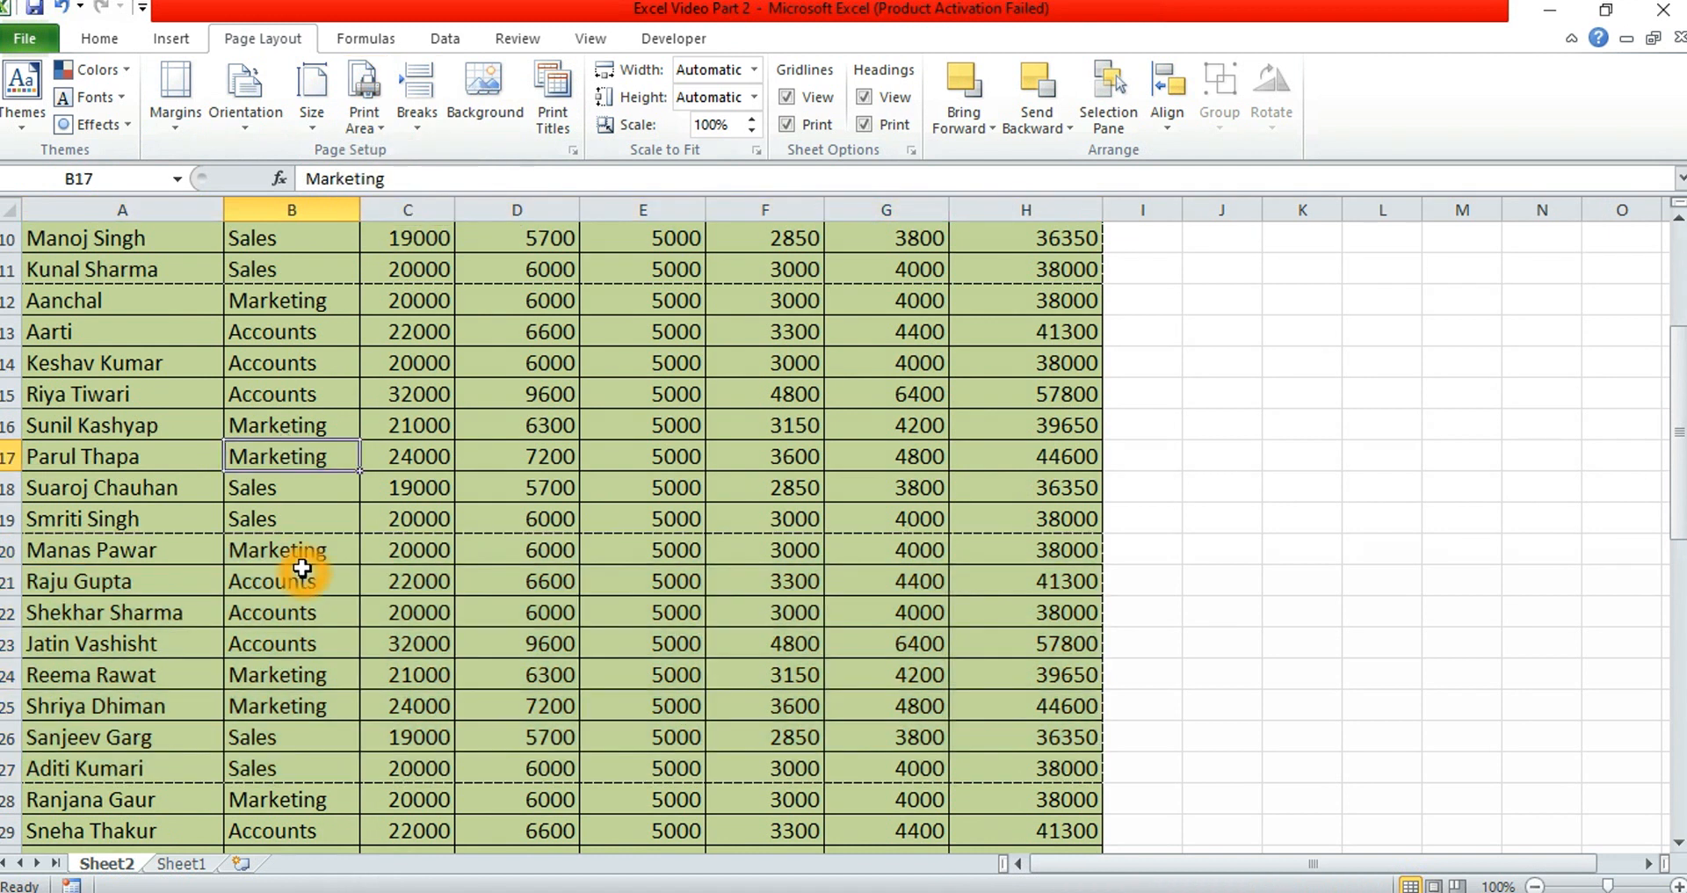
key(ctrl+p)
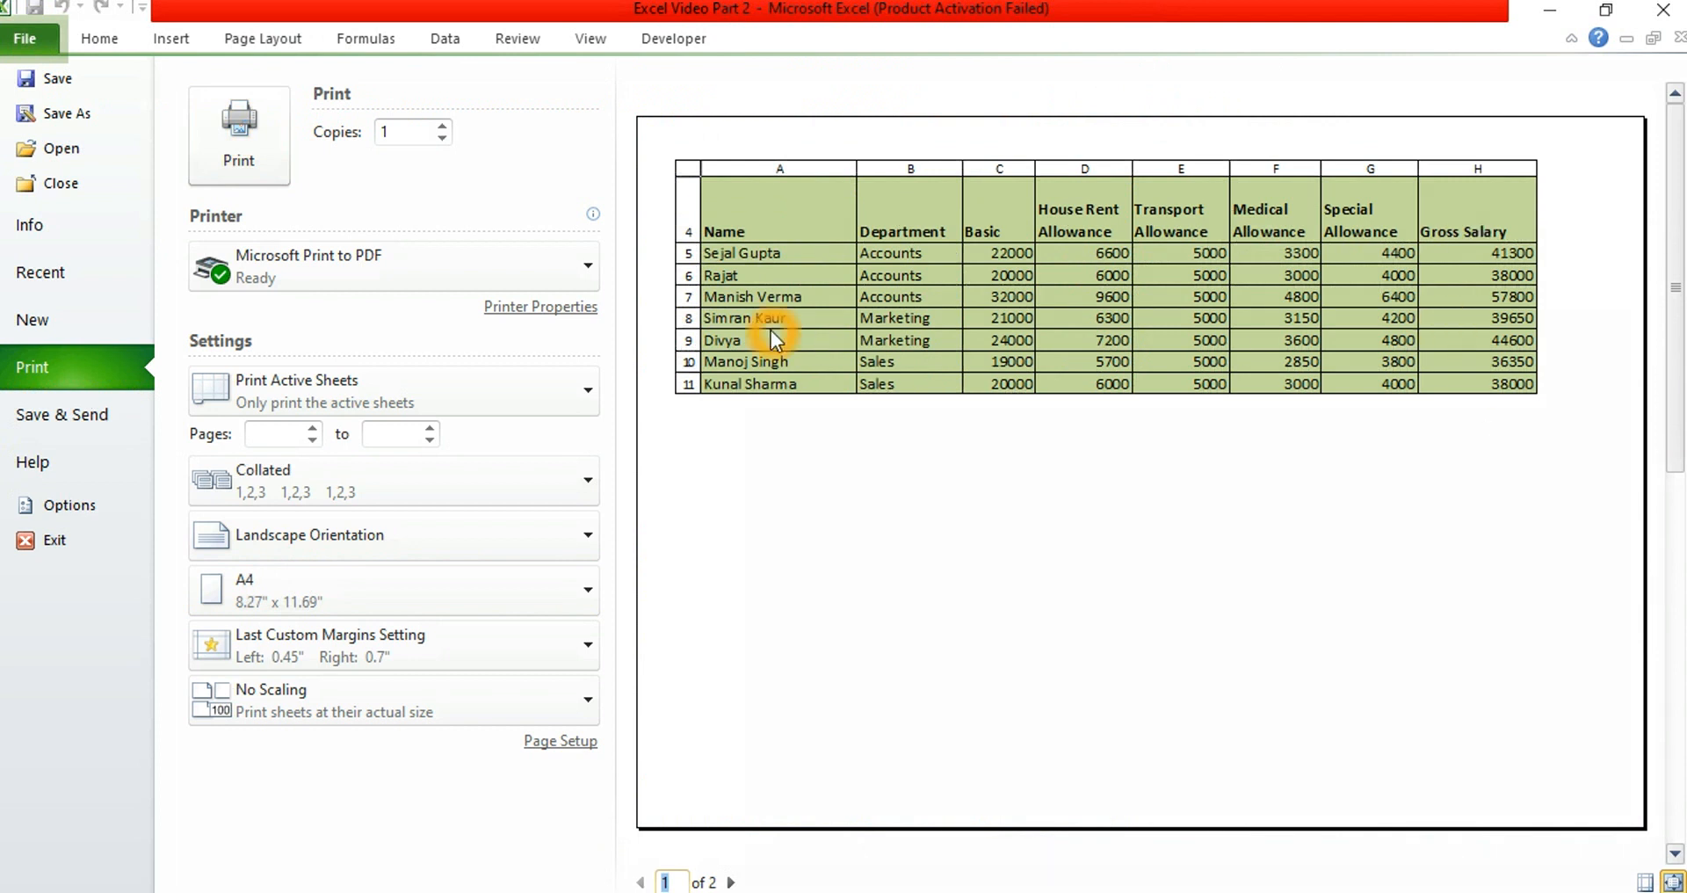
click(730, 882)
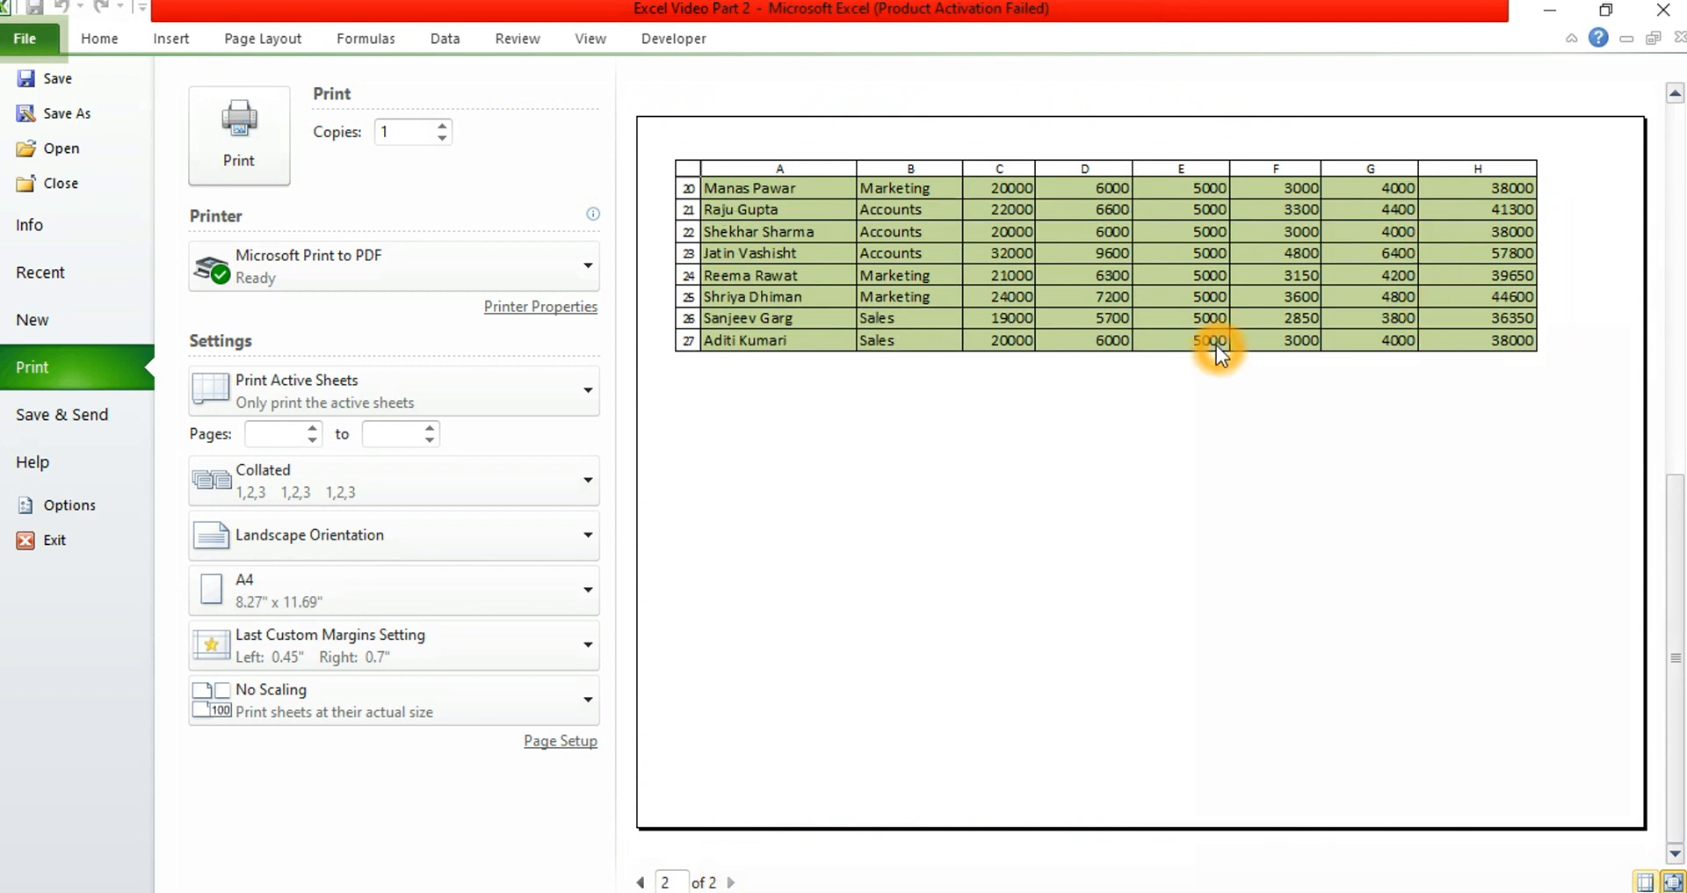
- Review the choices for what to print, such as active sheets, entire workbook or selection, without changing the setting
click(679, 378)
click(588, 391)
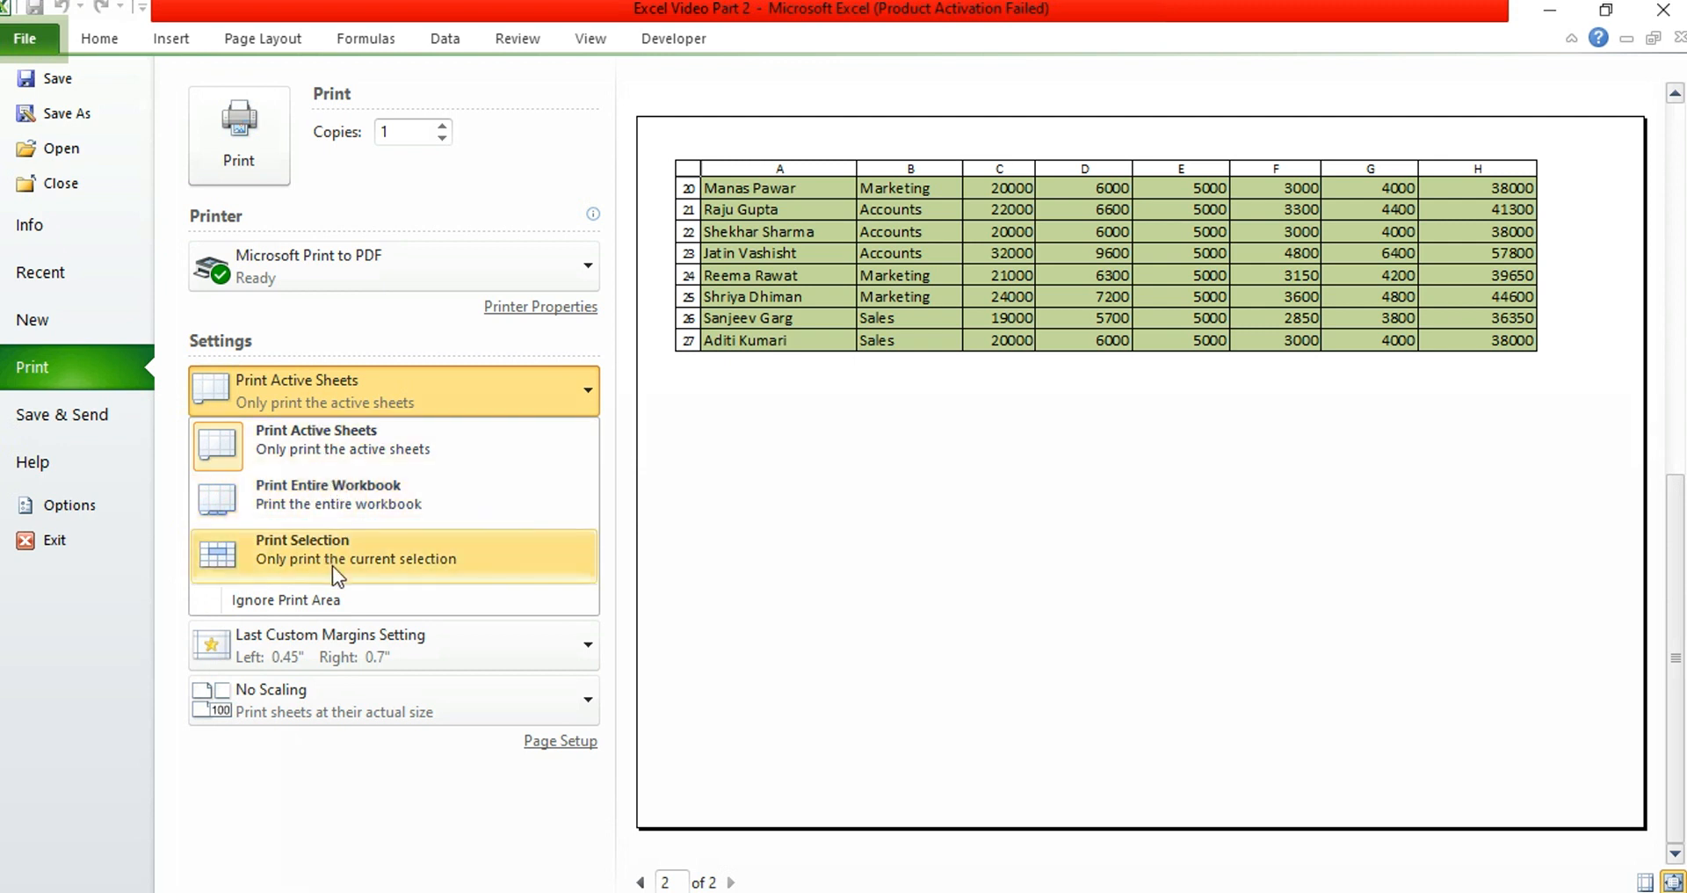
click(651, 462)
- Create a custom page header with "ENVISION INSTITUTE" in its center section
click(559, 745)
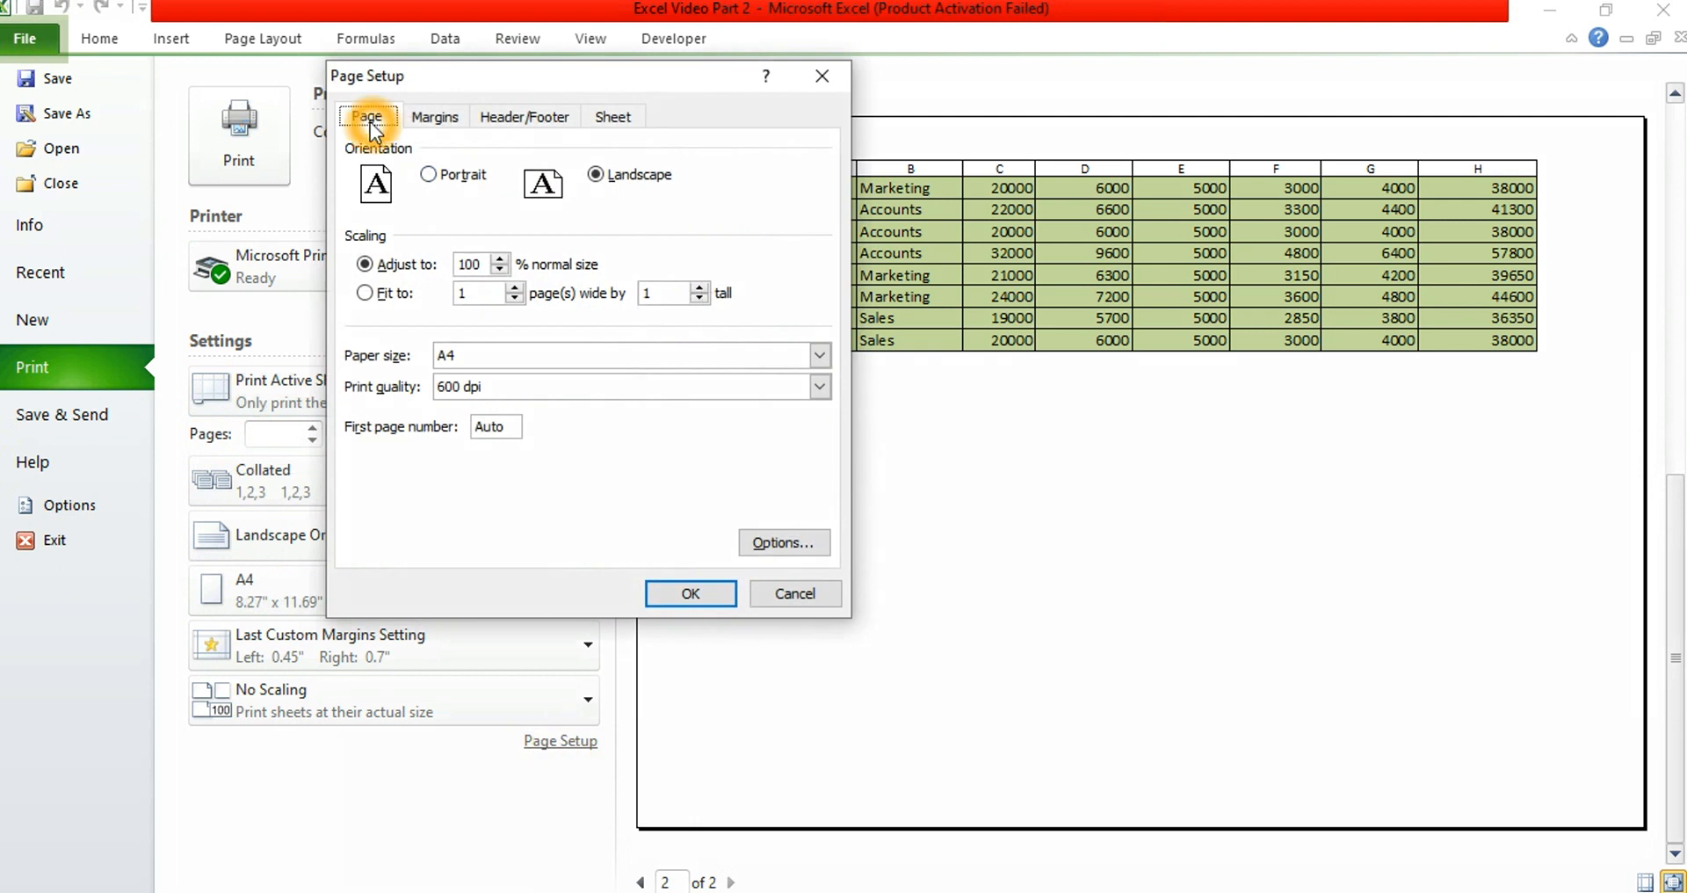
click(427, 120)
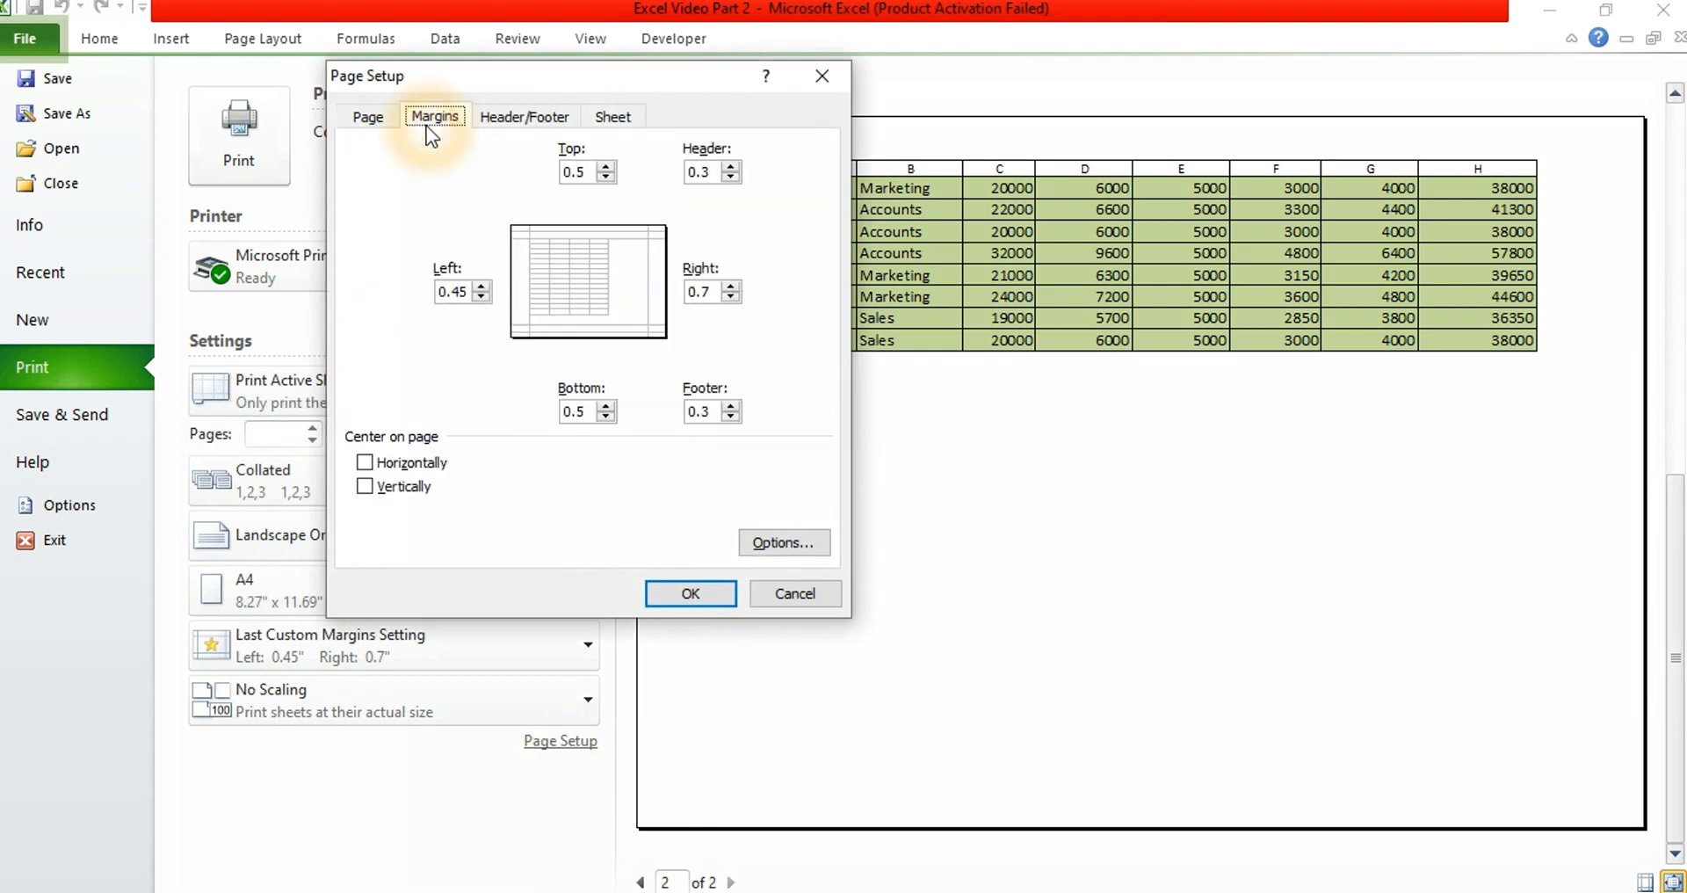
click(508, 118)
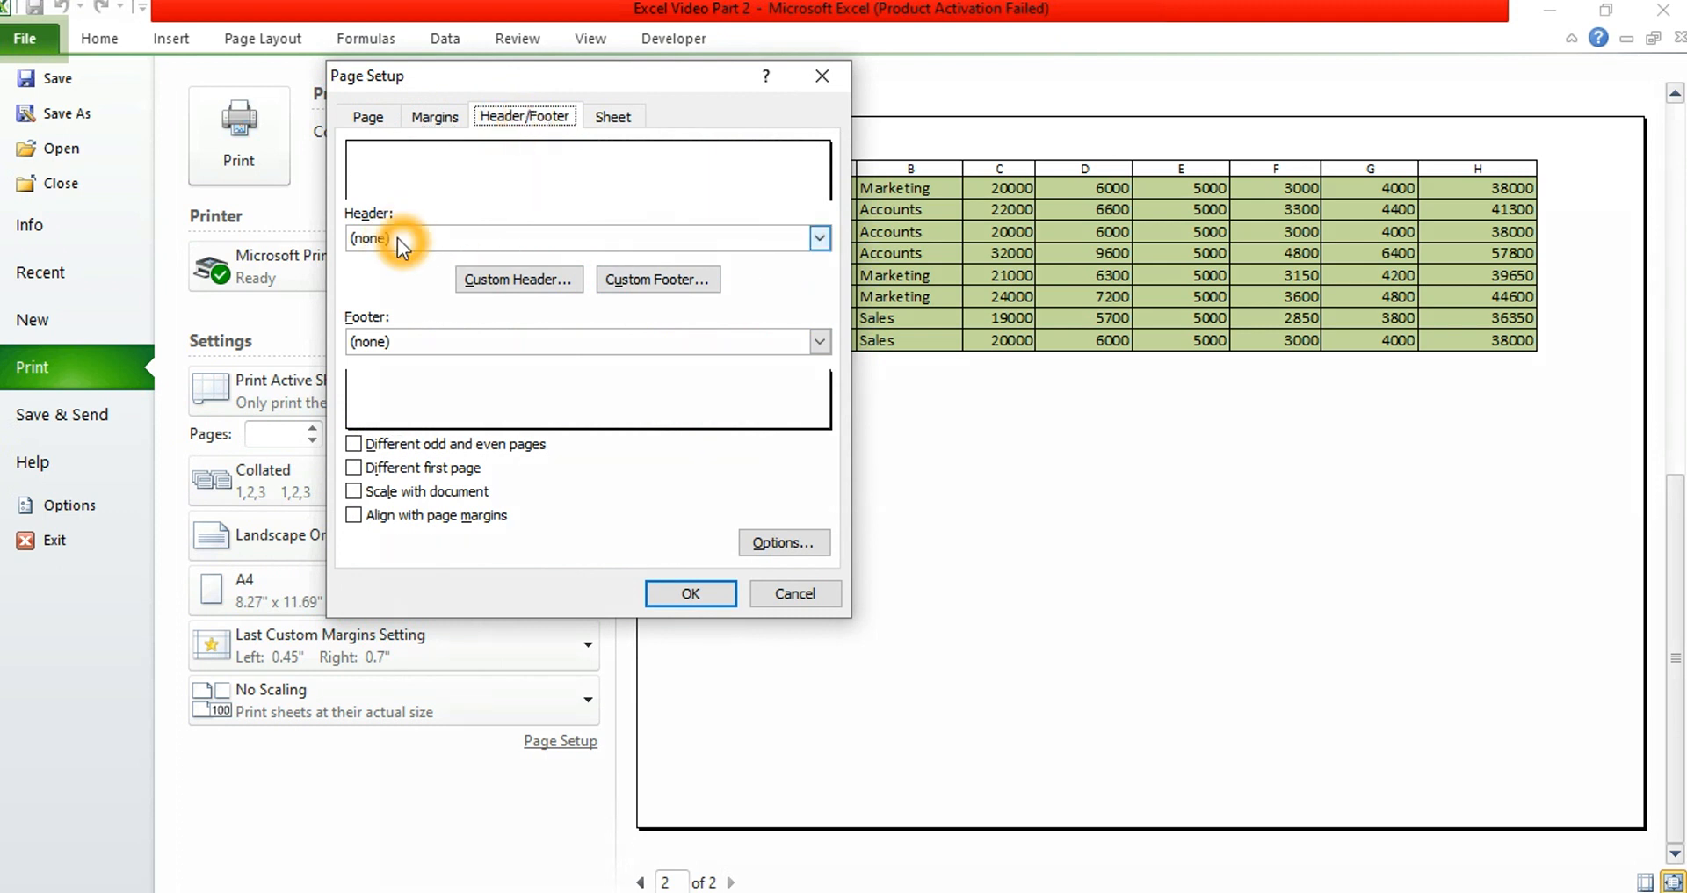
click(499, 283)
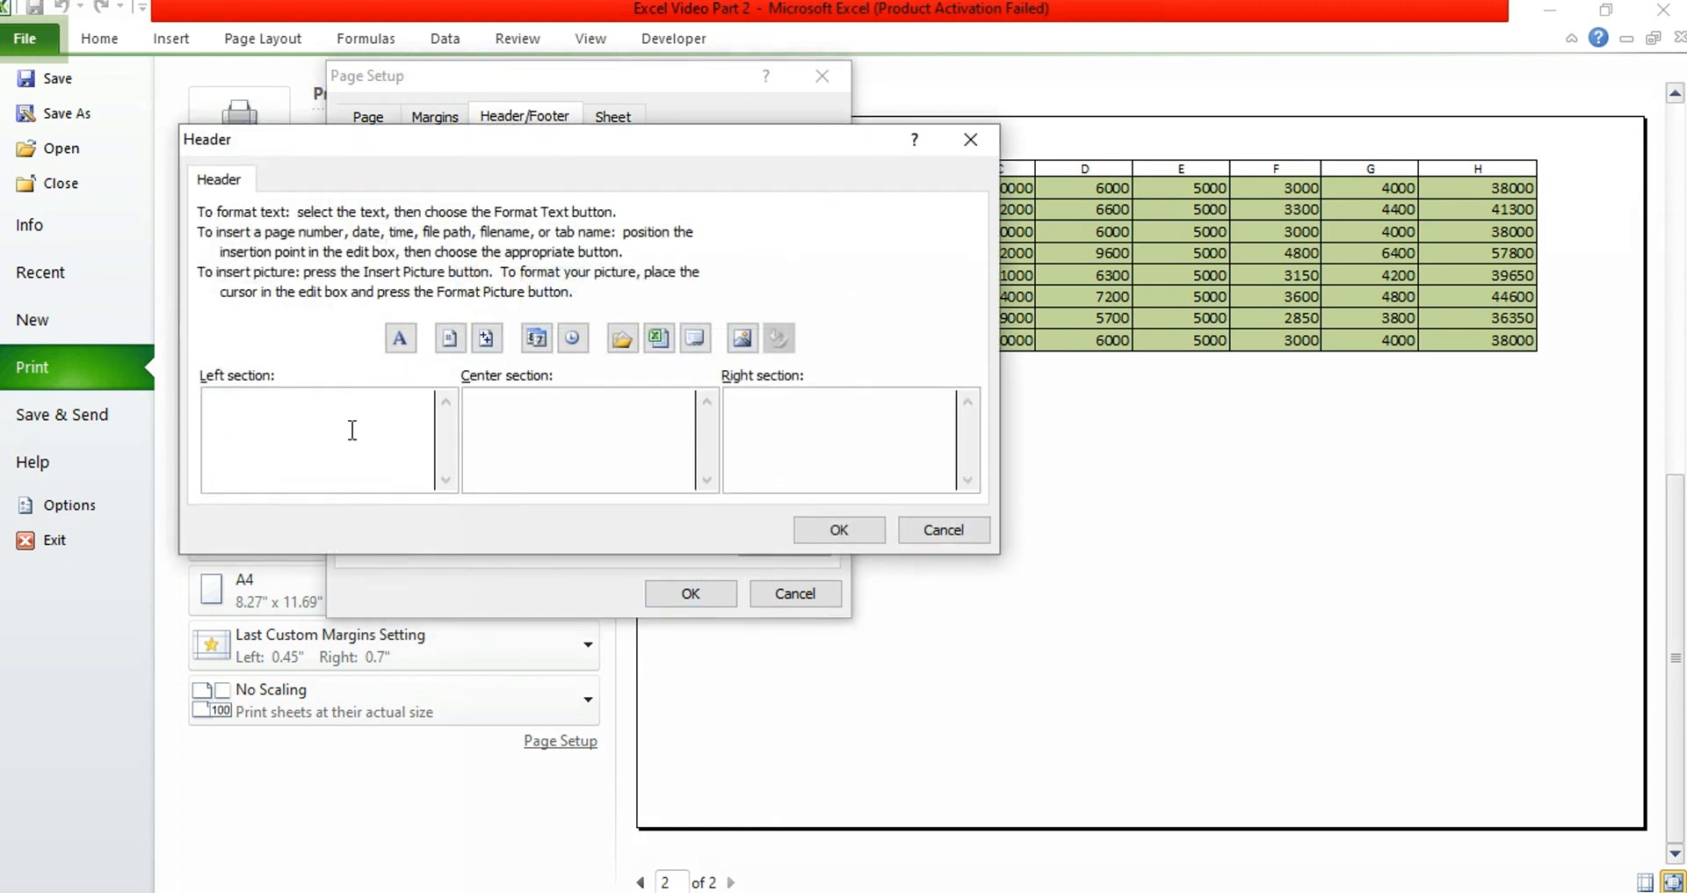
click(224, 409)
click(422, 420)
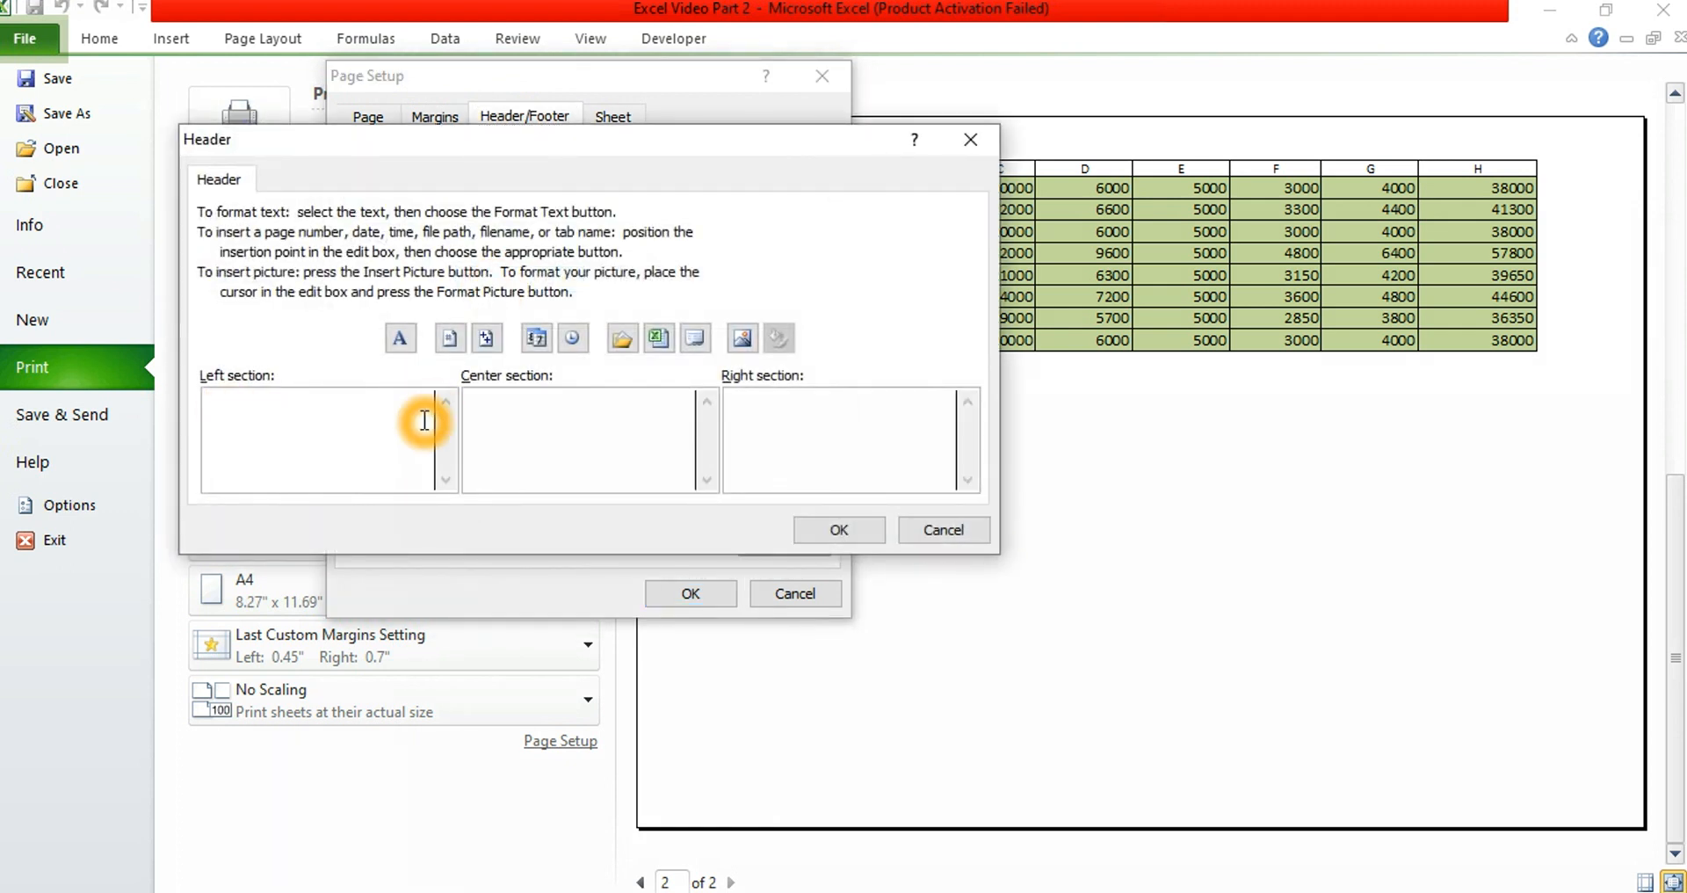
click(211, 403)
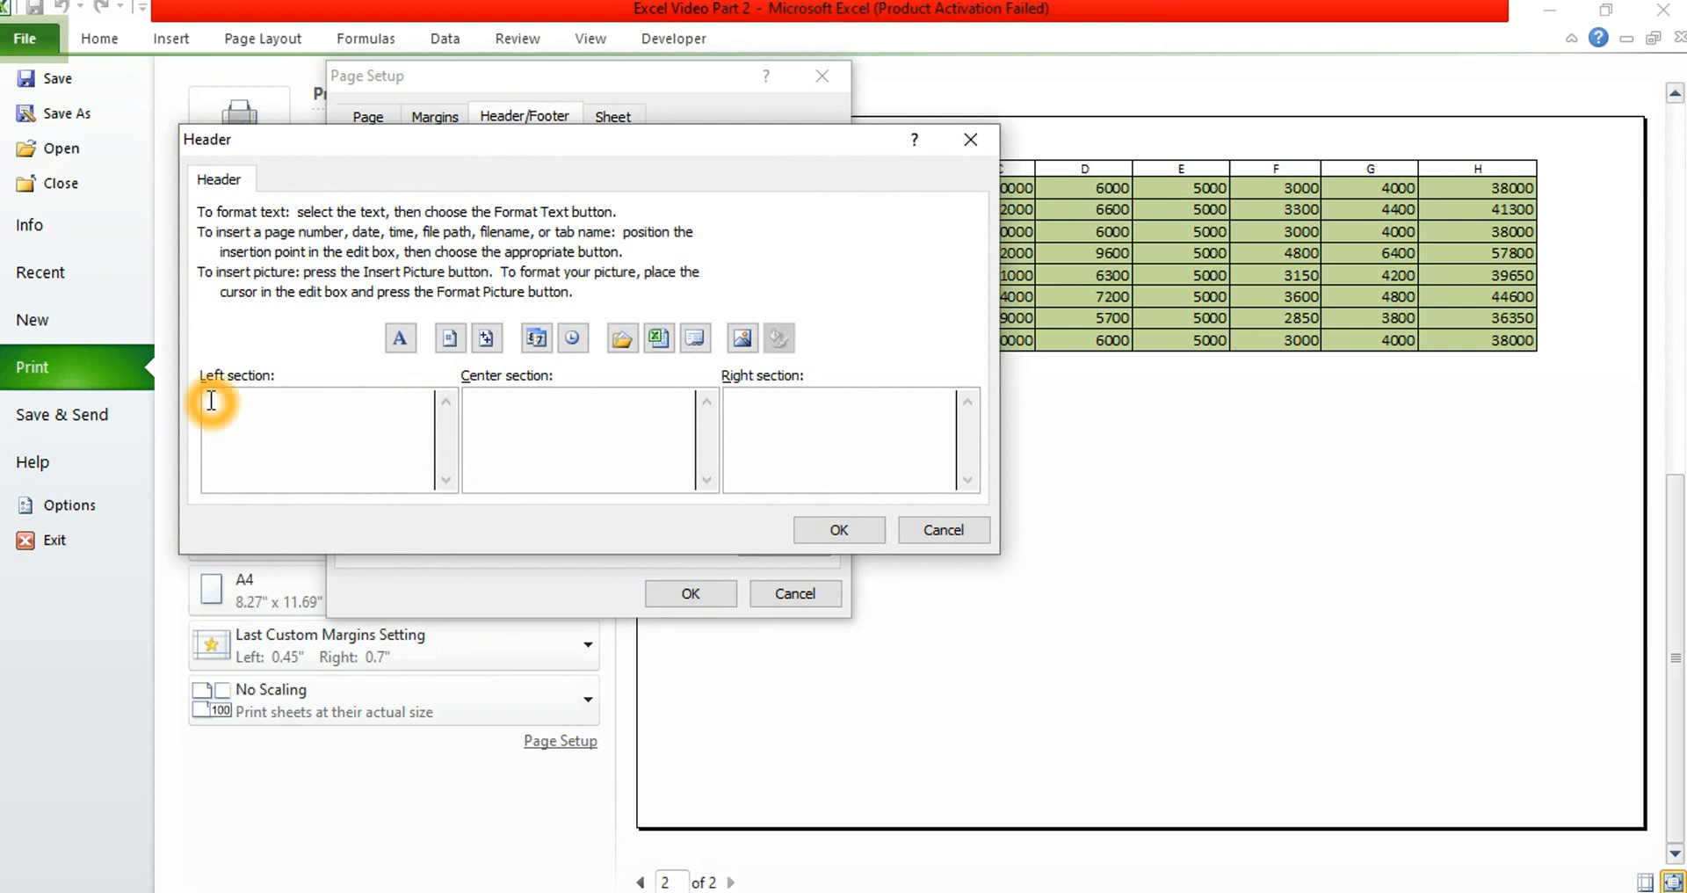
click(813, 422)
click(501, 414)
click(507, 429)
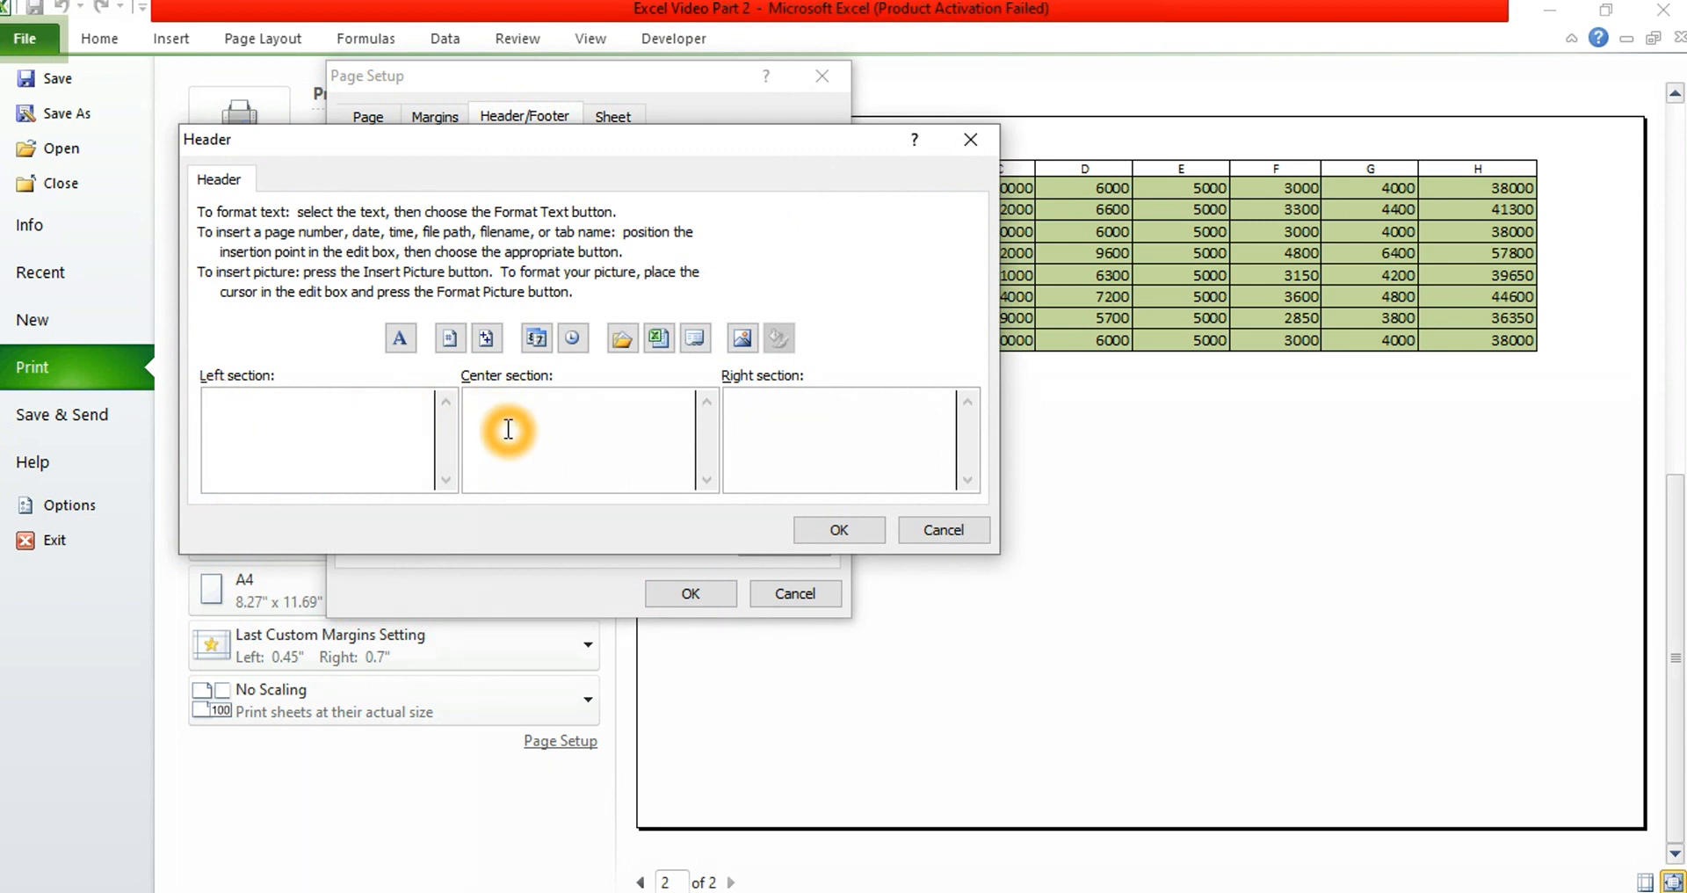
text(ENVISION INSTITUTE)
click(835, 531)
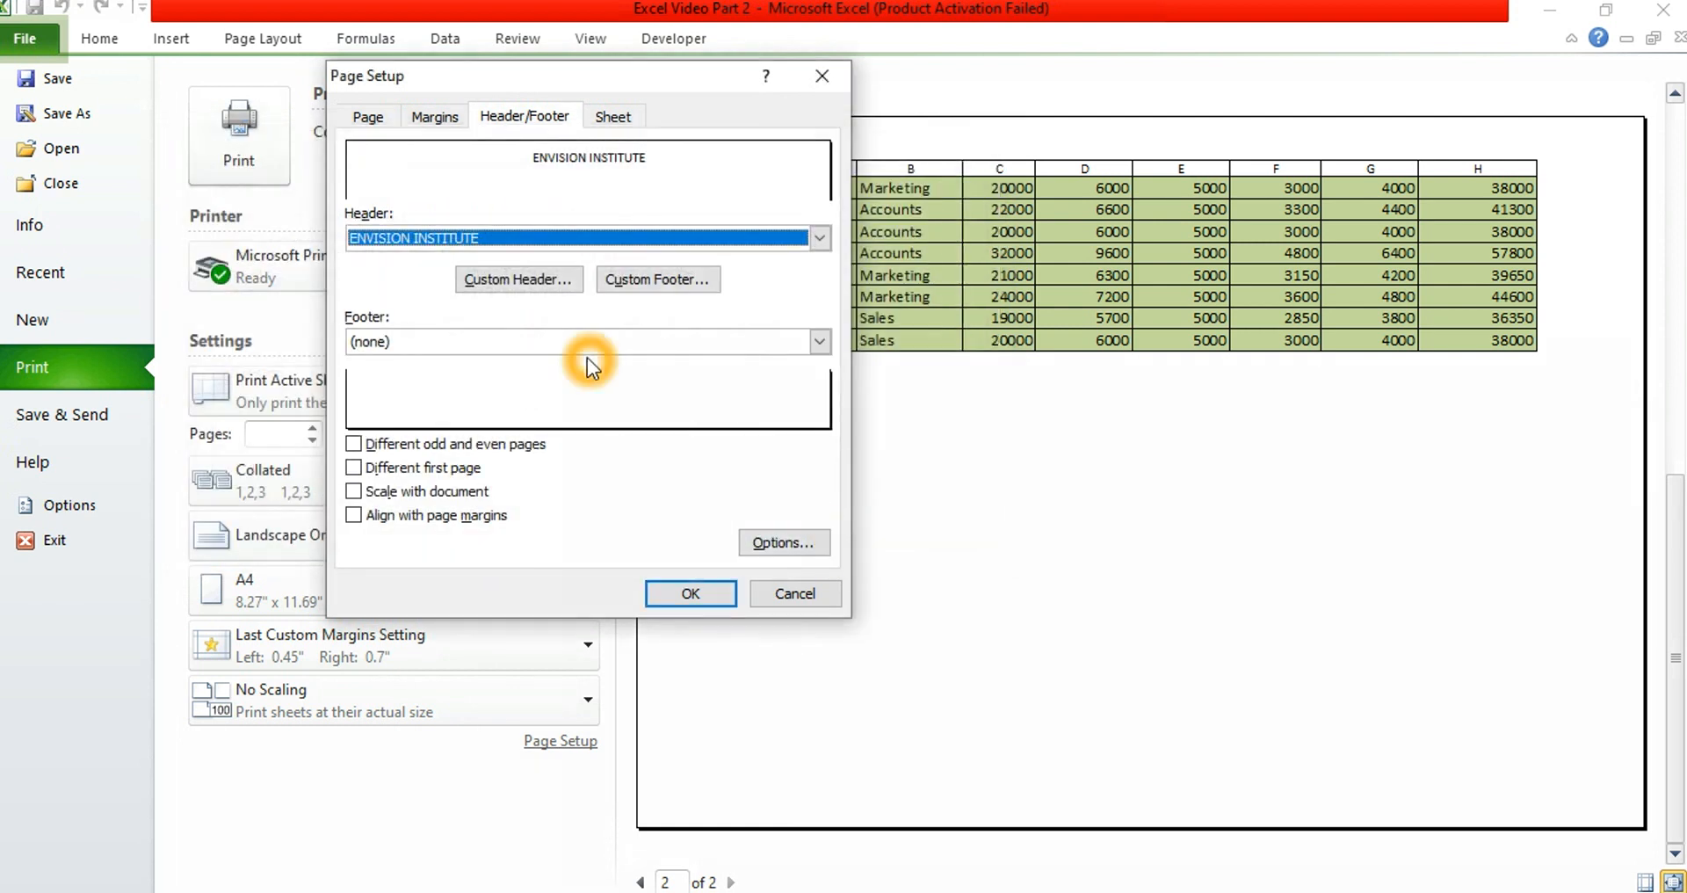
- Create a custom footer with "GOOD LUCK" in its center section and apply the page setup
click(649, 283)
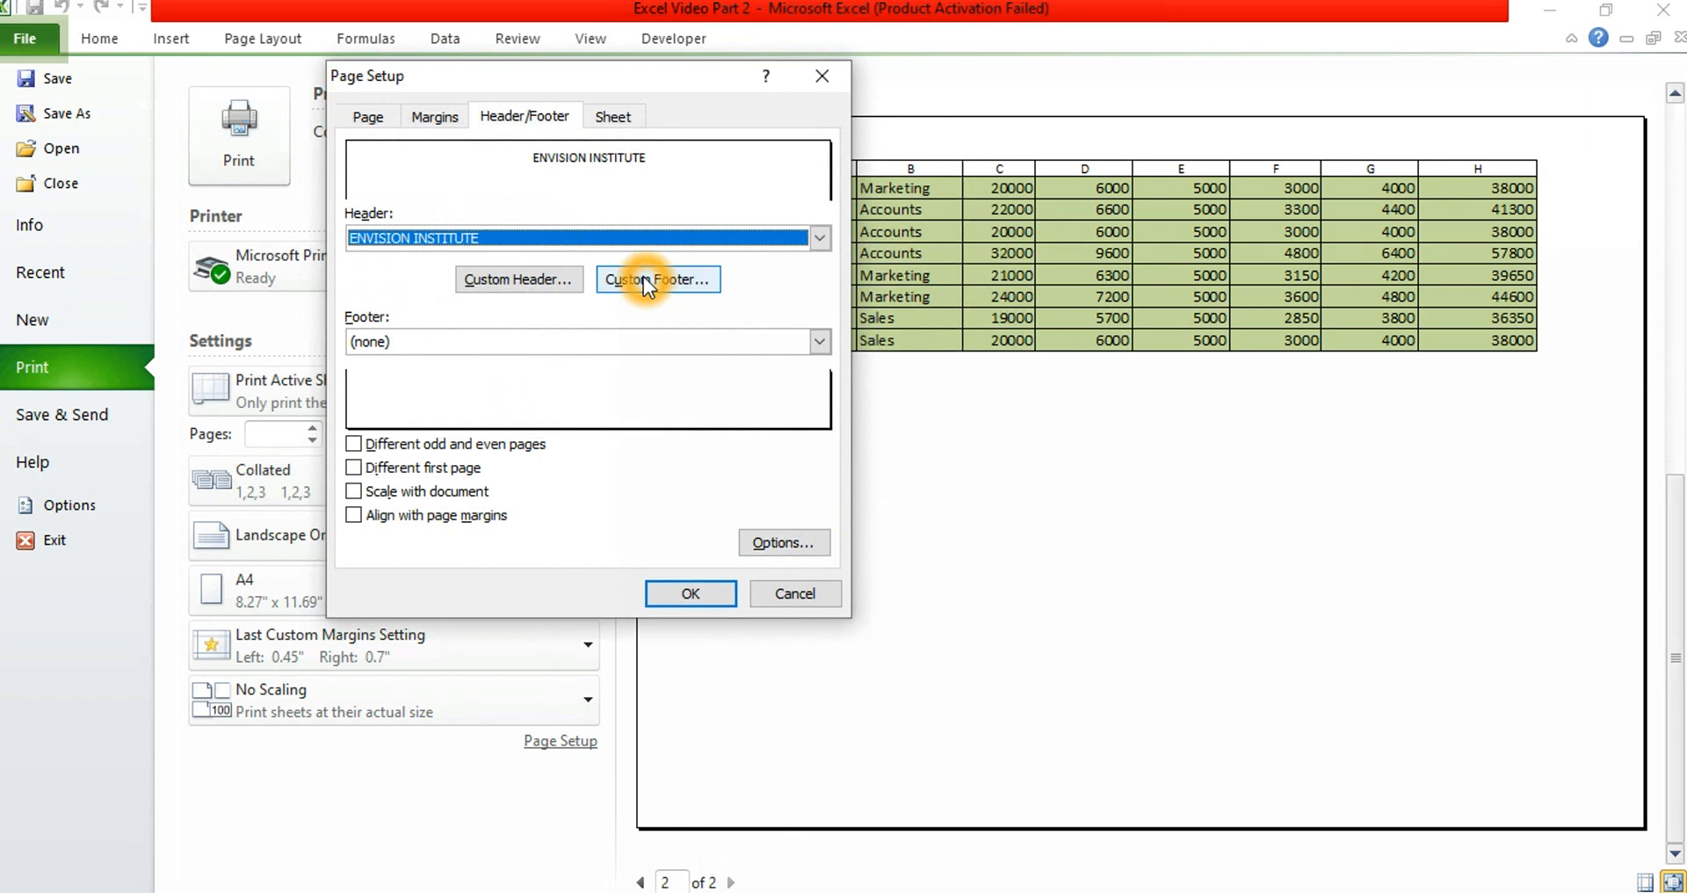
click(493, 416)
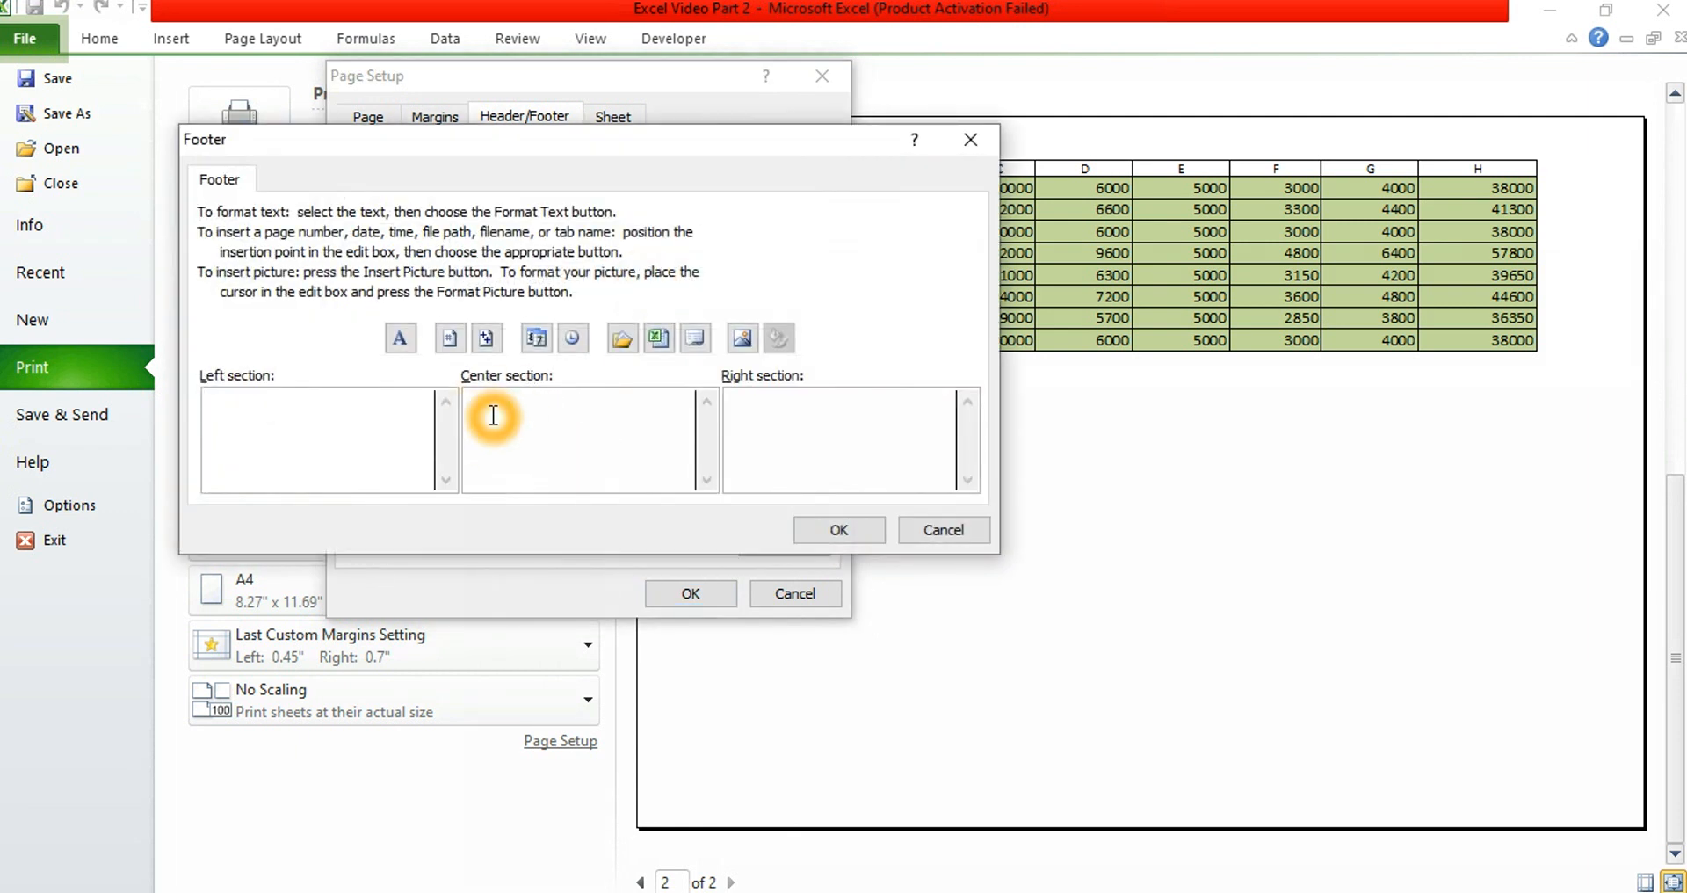
text(GOOD LUCK)
click(859, 530)
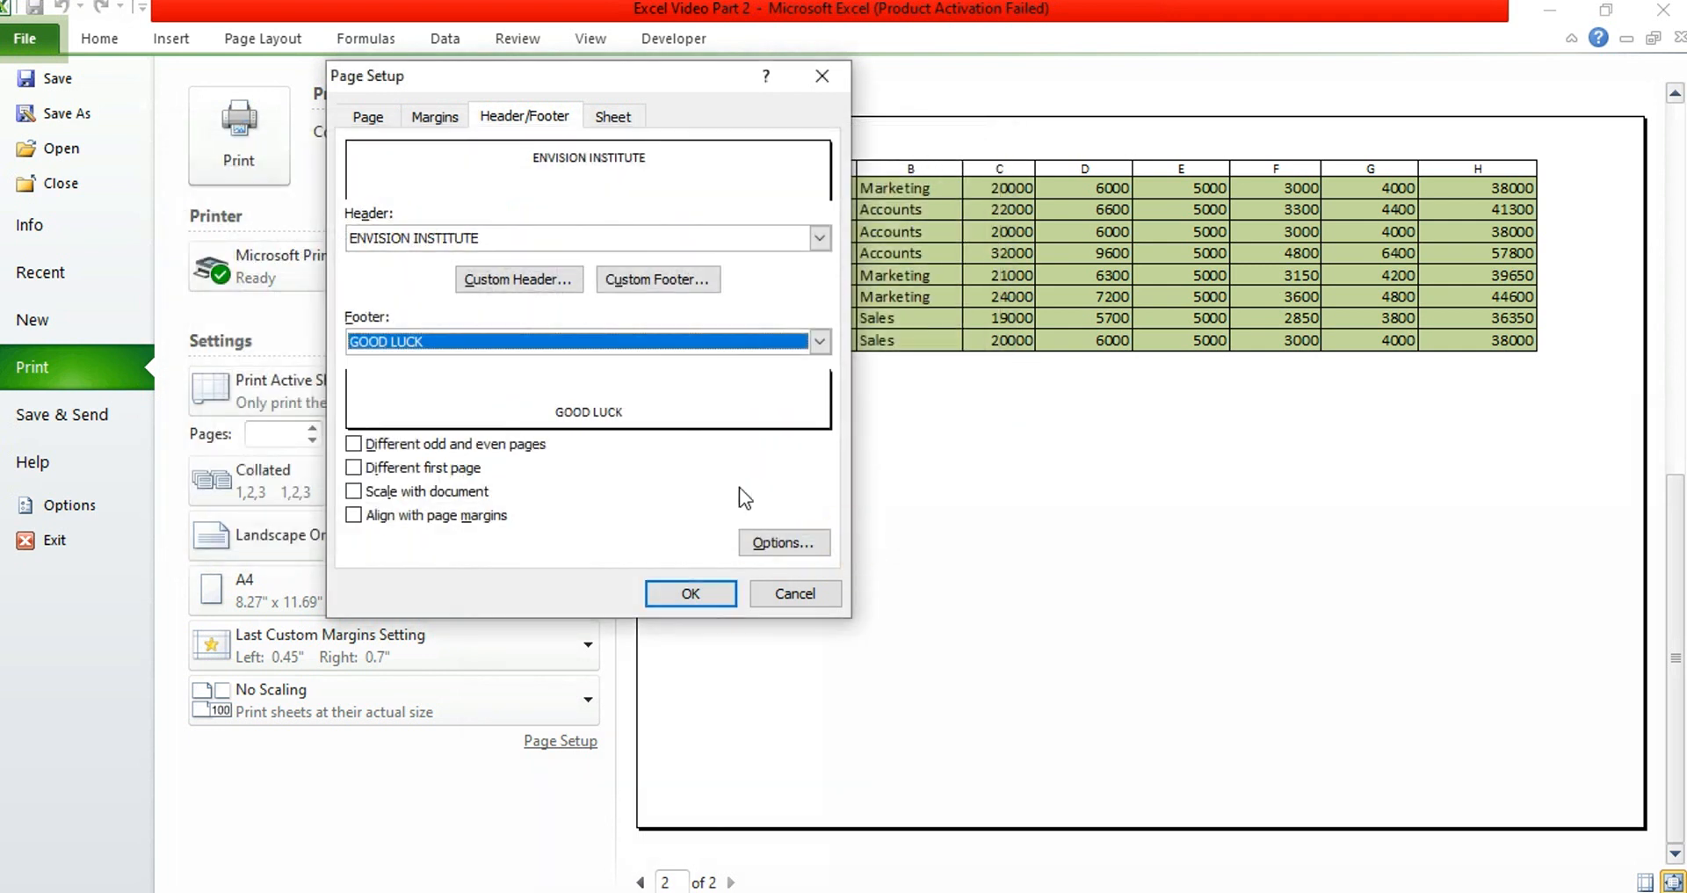
click(690, 593)
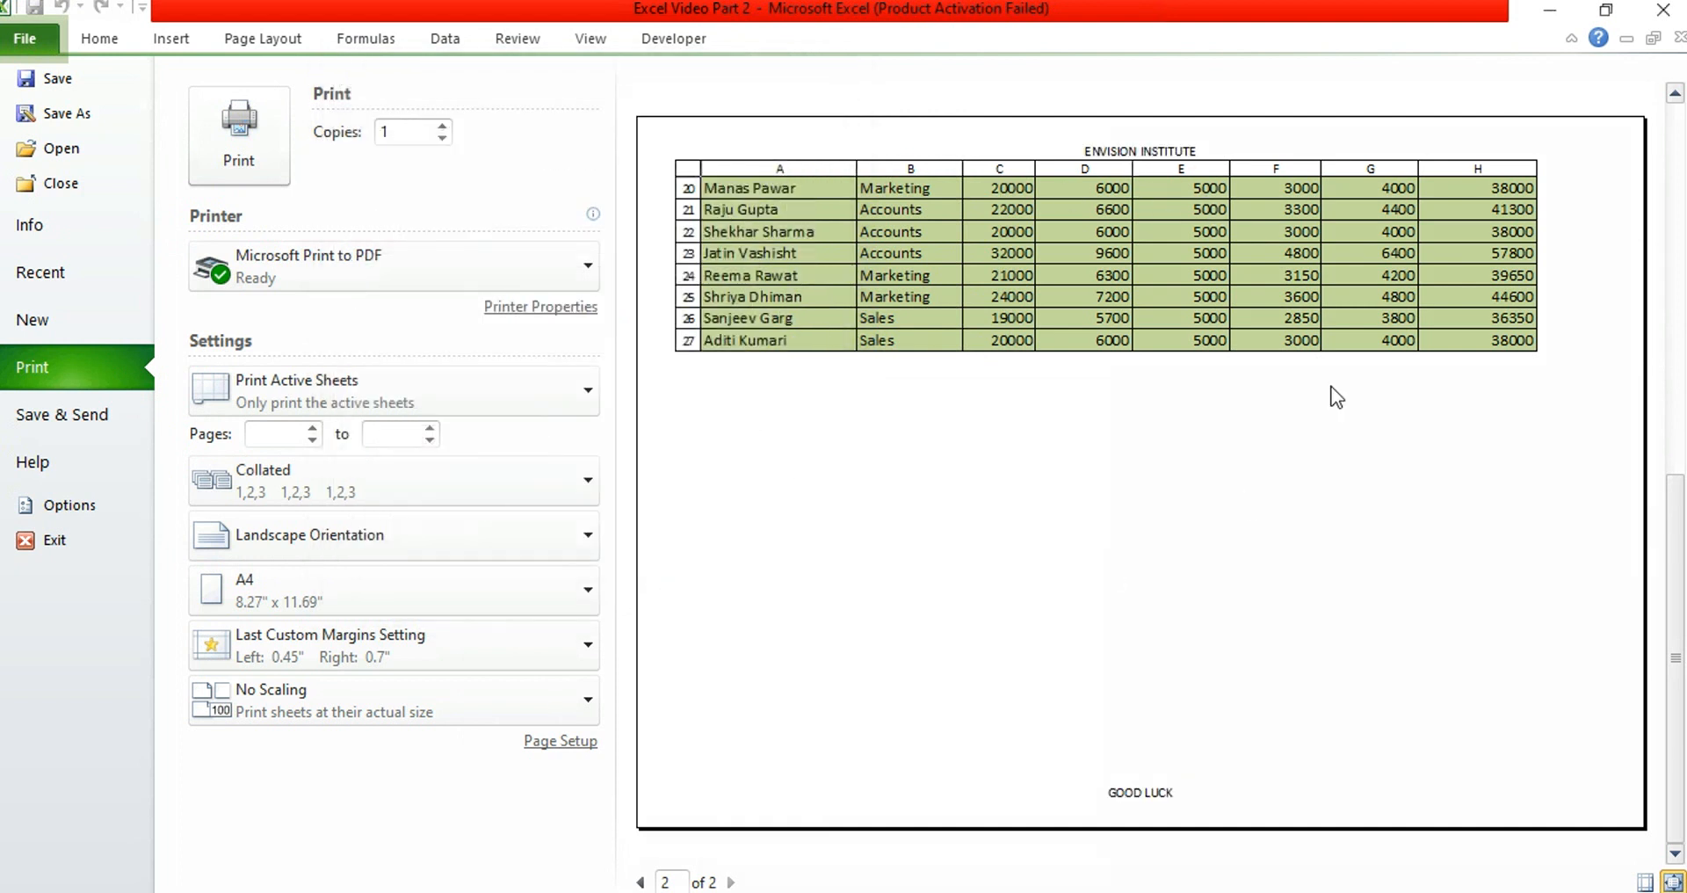
- Check the header and footer in the print preview, go back to the first page and return to the worksheet
click(1092, 151)
click(1116, 150)
click(641, 881)
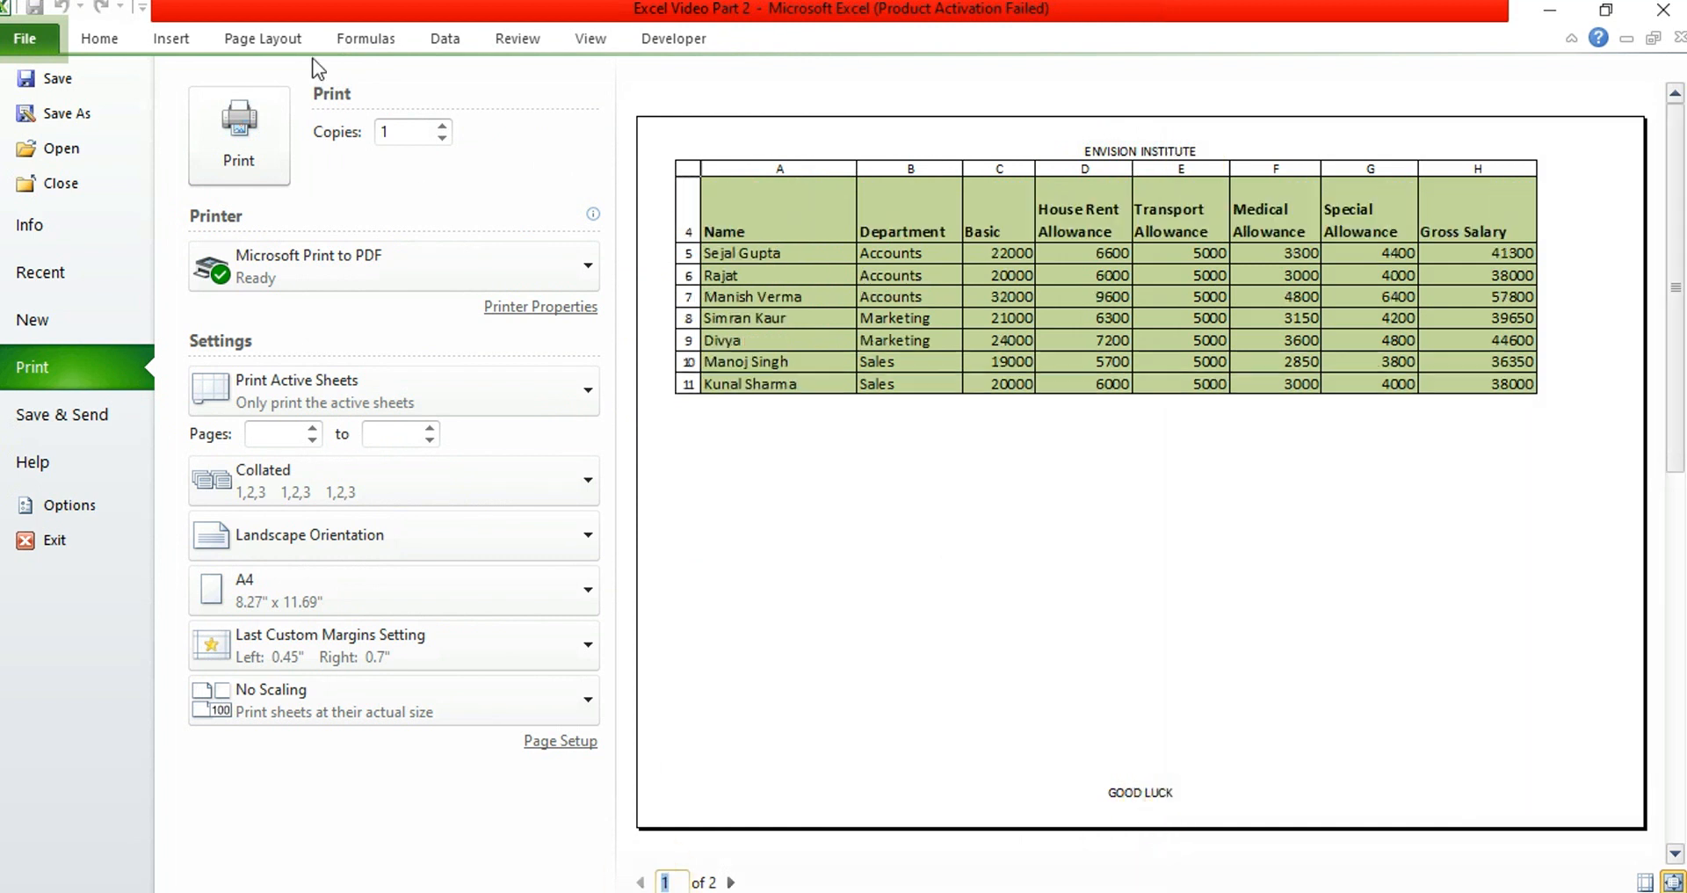
click(109, 43)
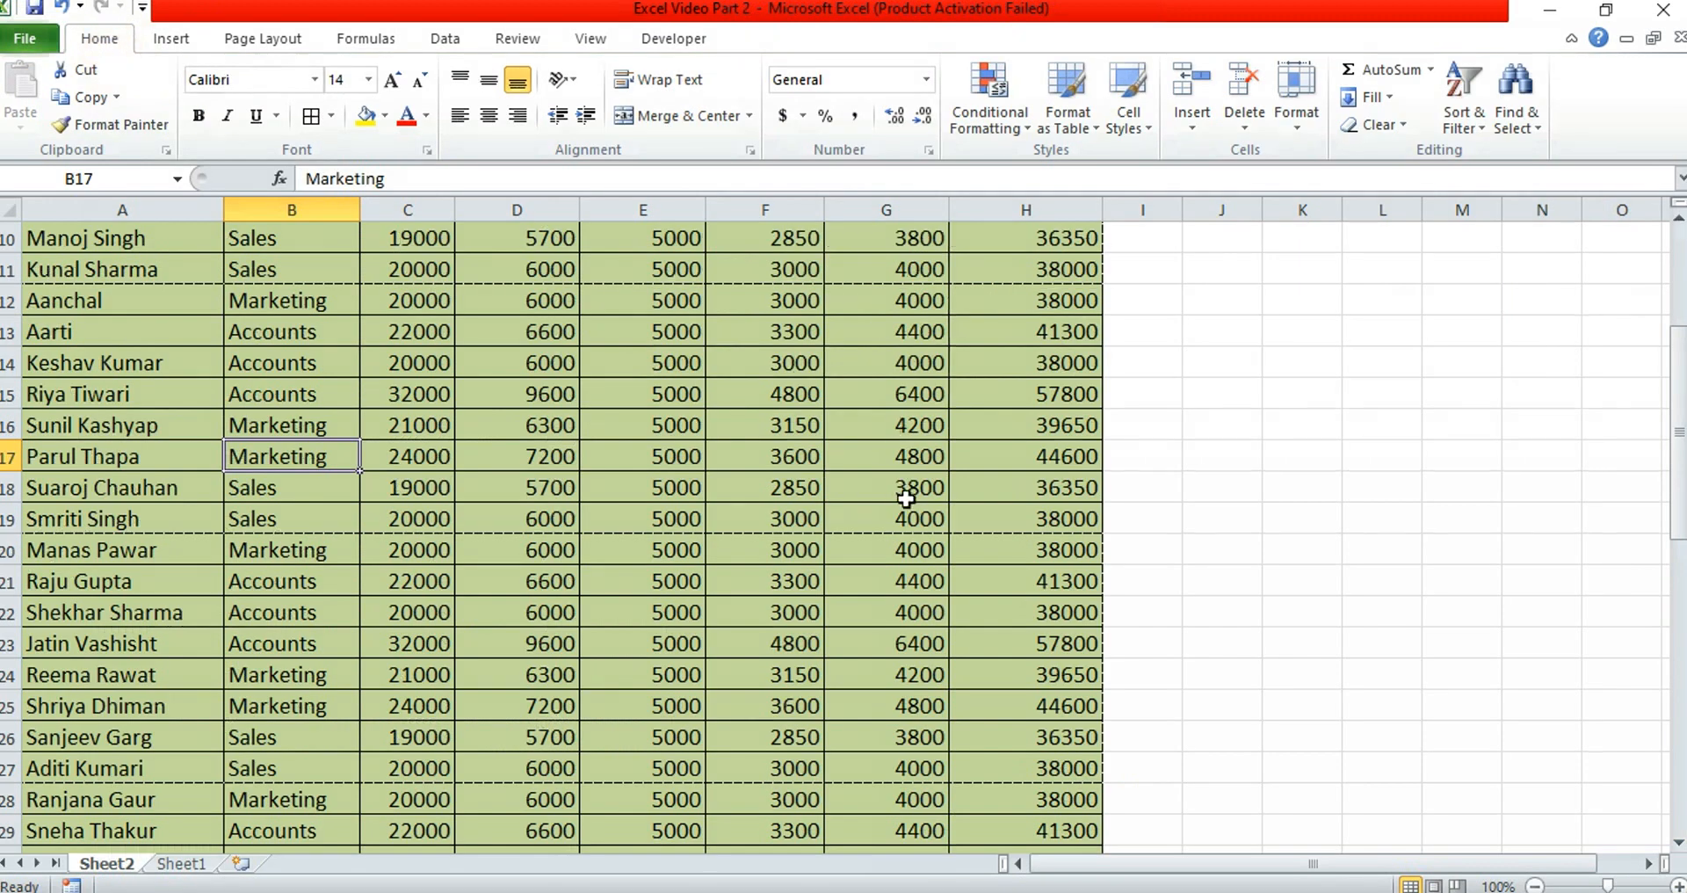
- Examine the header and footer across the pages in Page Layout view, and return to Normal view
scroll(914, 527, up, 3)
click(1041, 657)
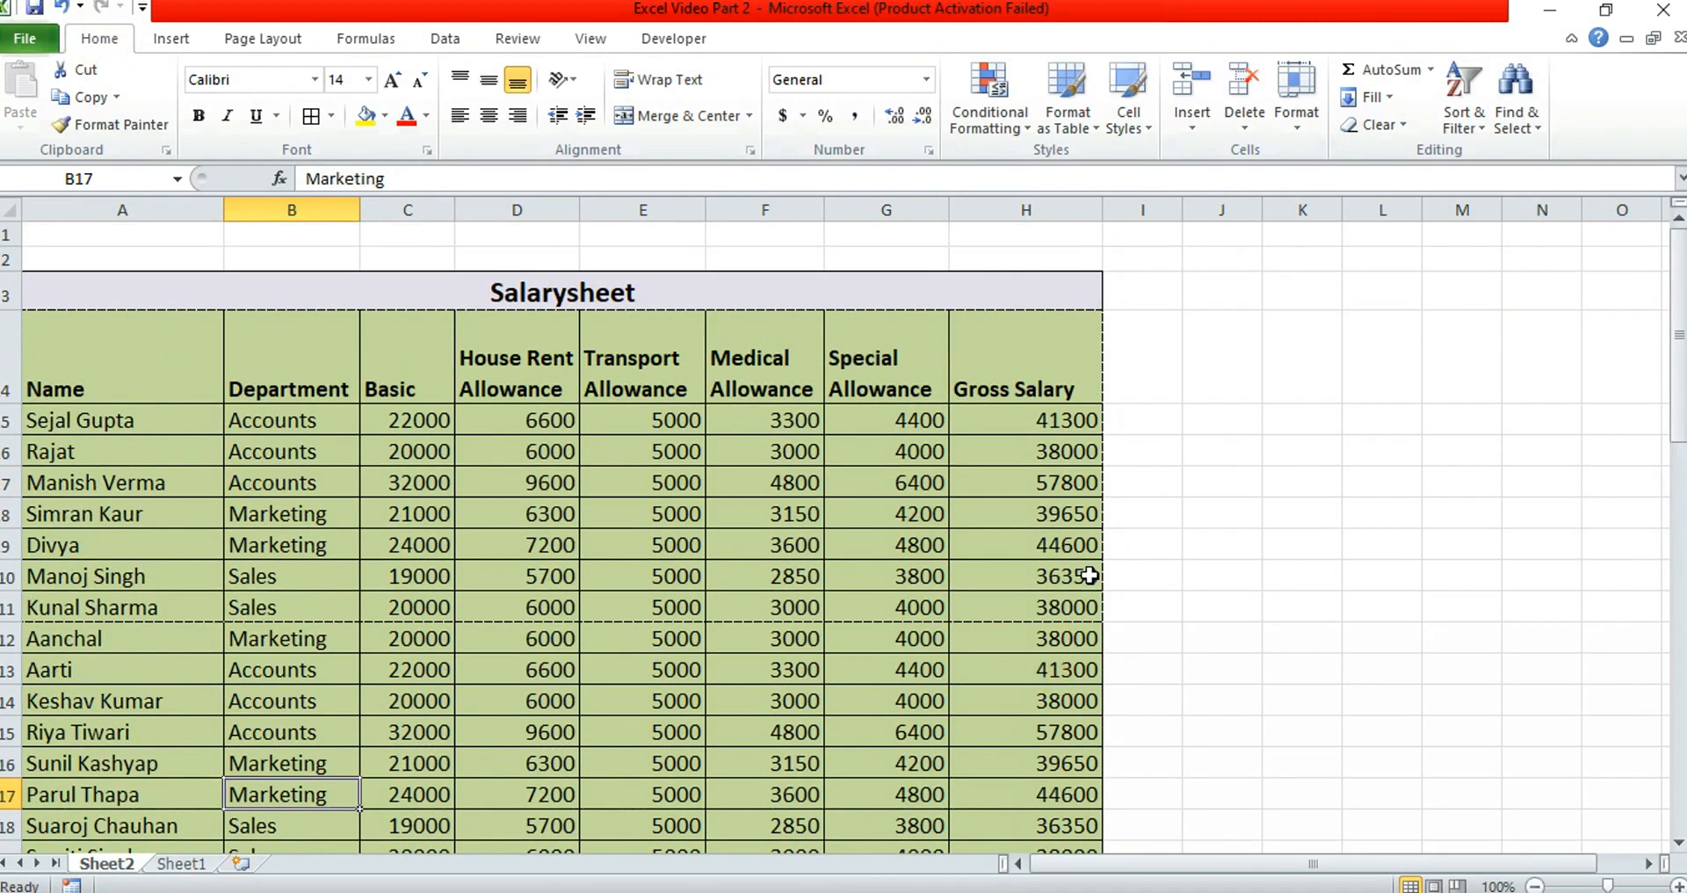
click(936, 529)
click(1434, 885)
click(1434, 886)
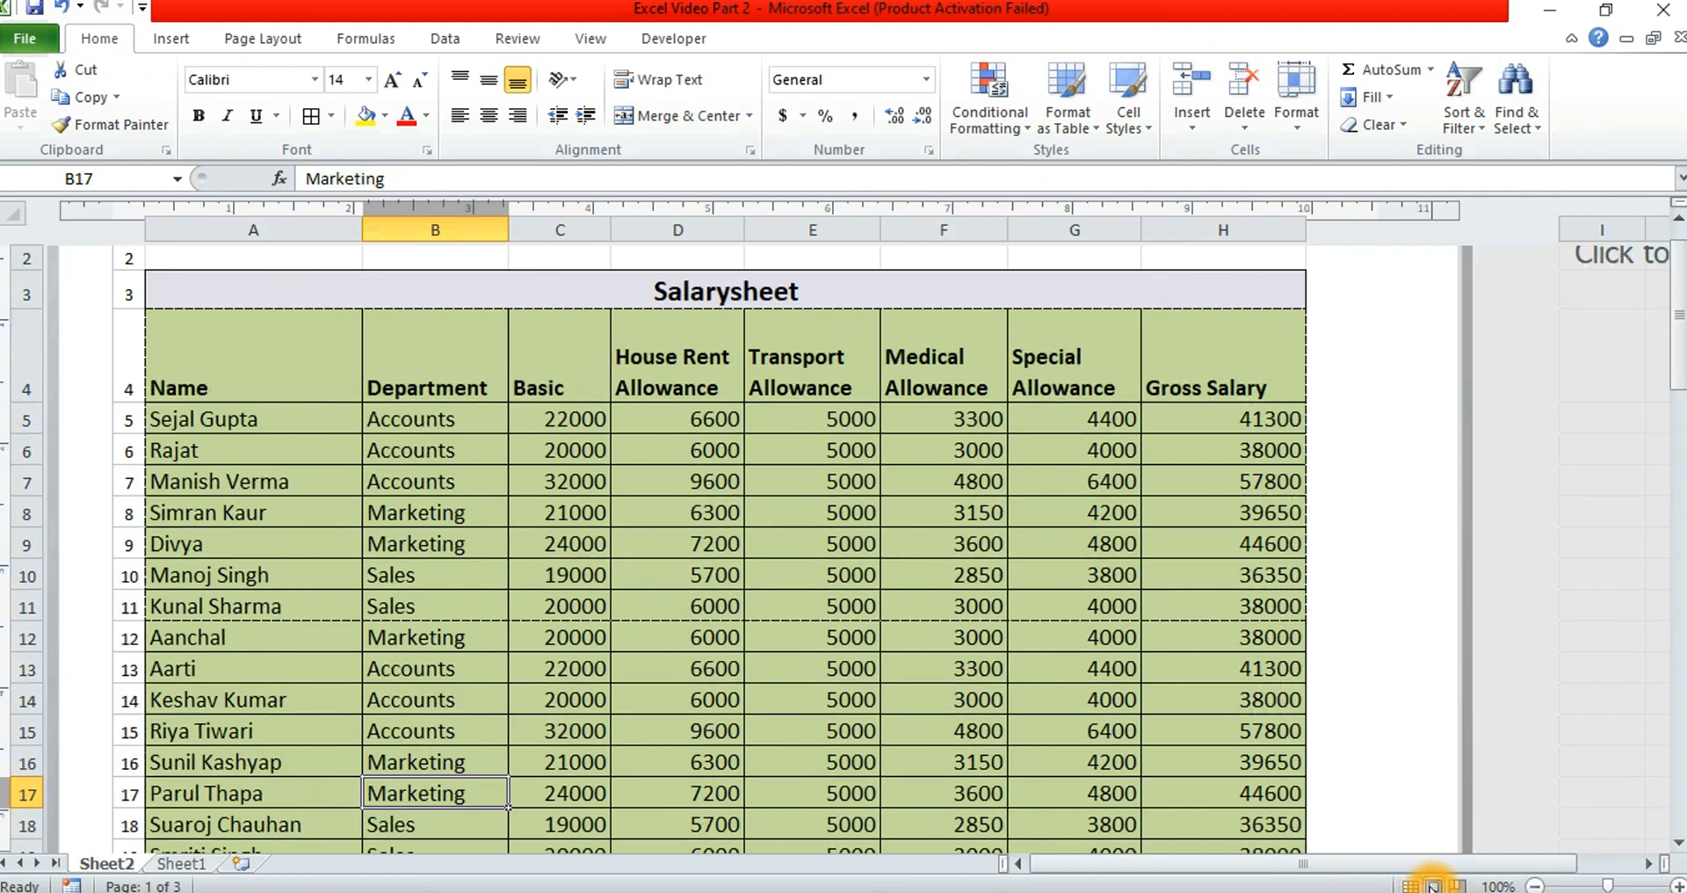
scroll(1158, 523, up, 2)
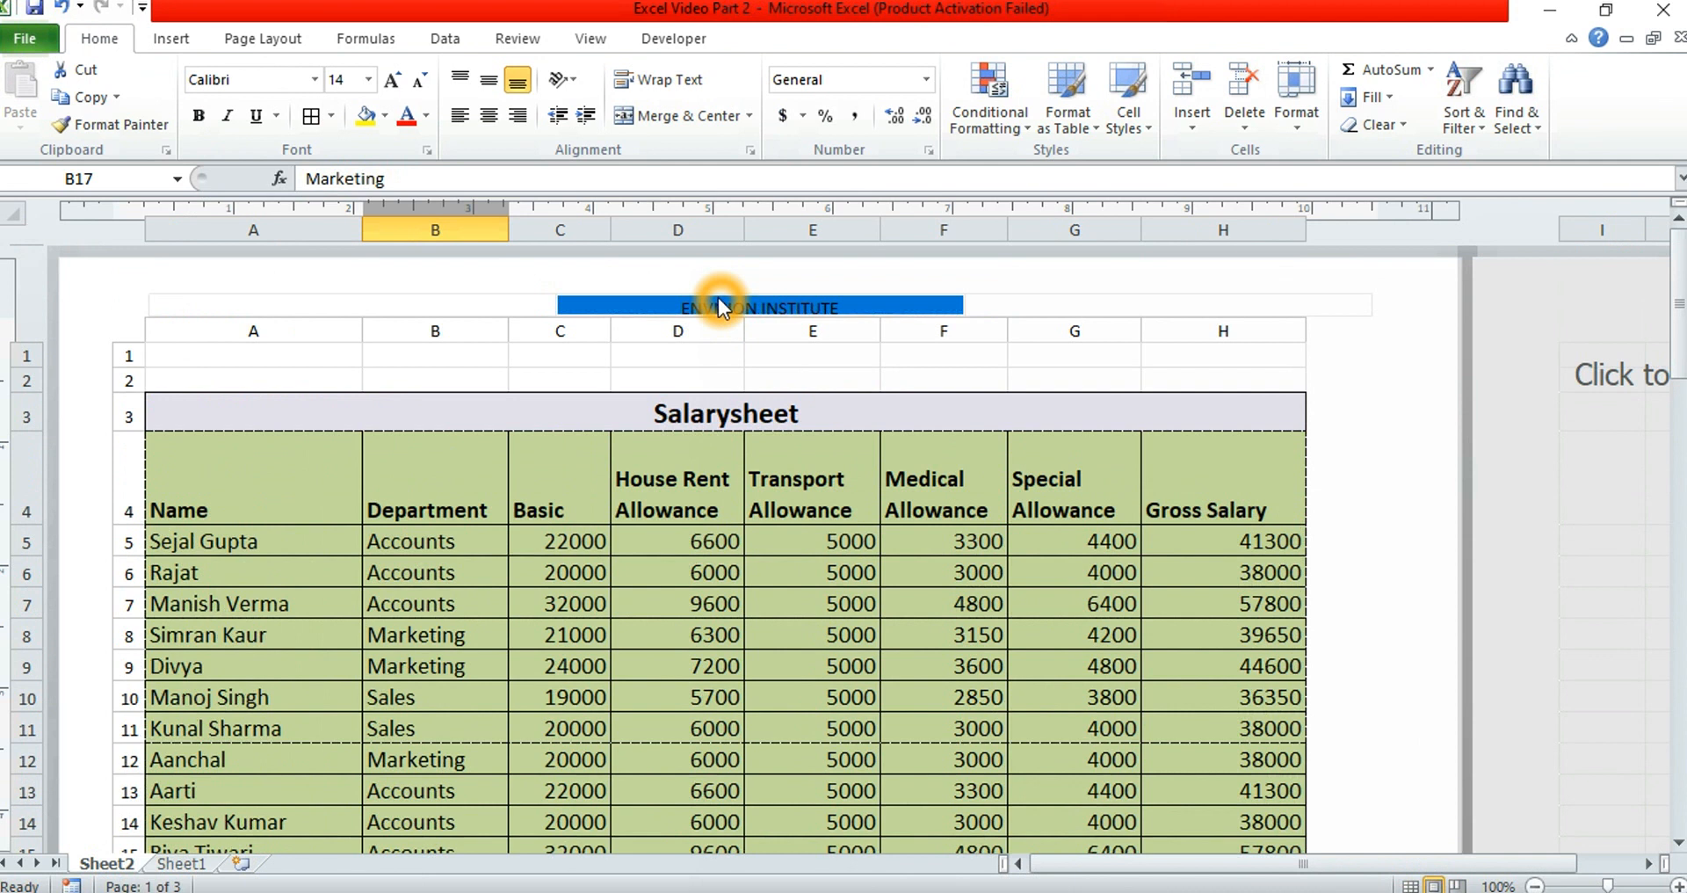
scroll(718, 297, down, 6)
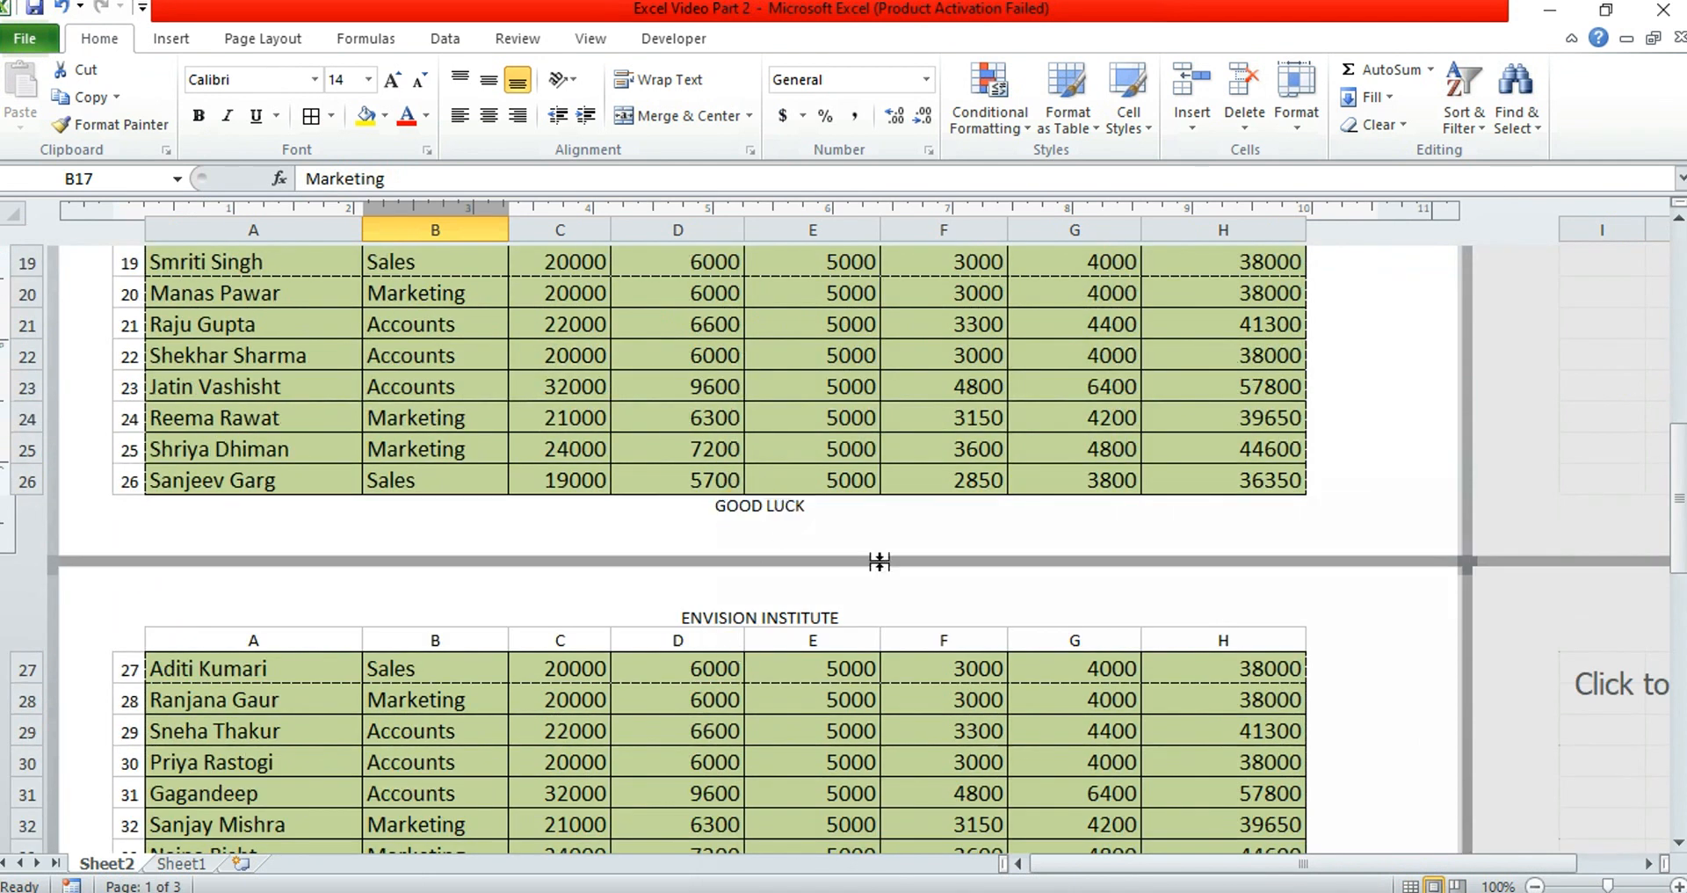
click(1410, 886)
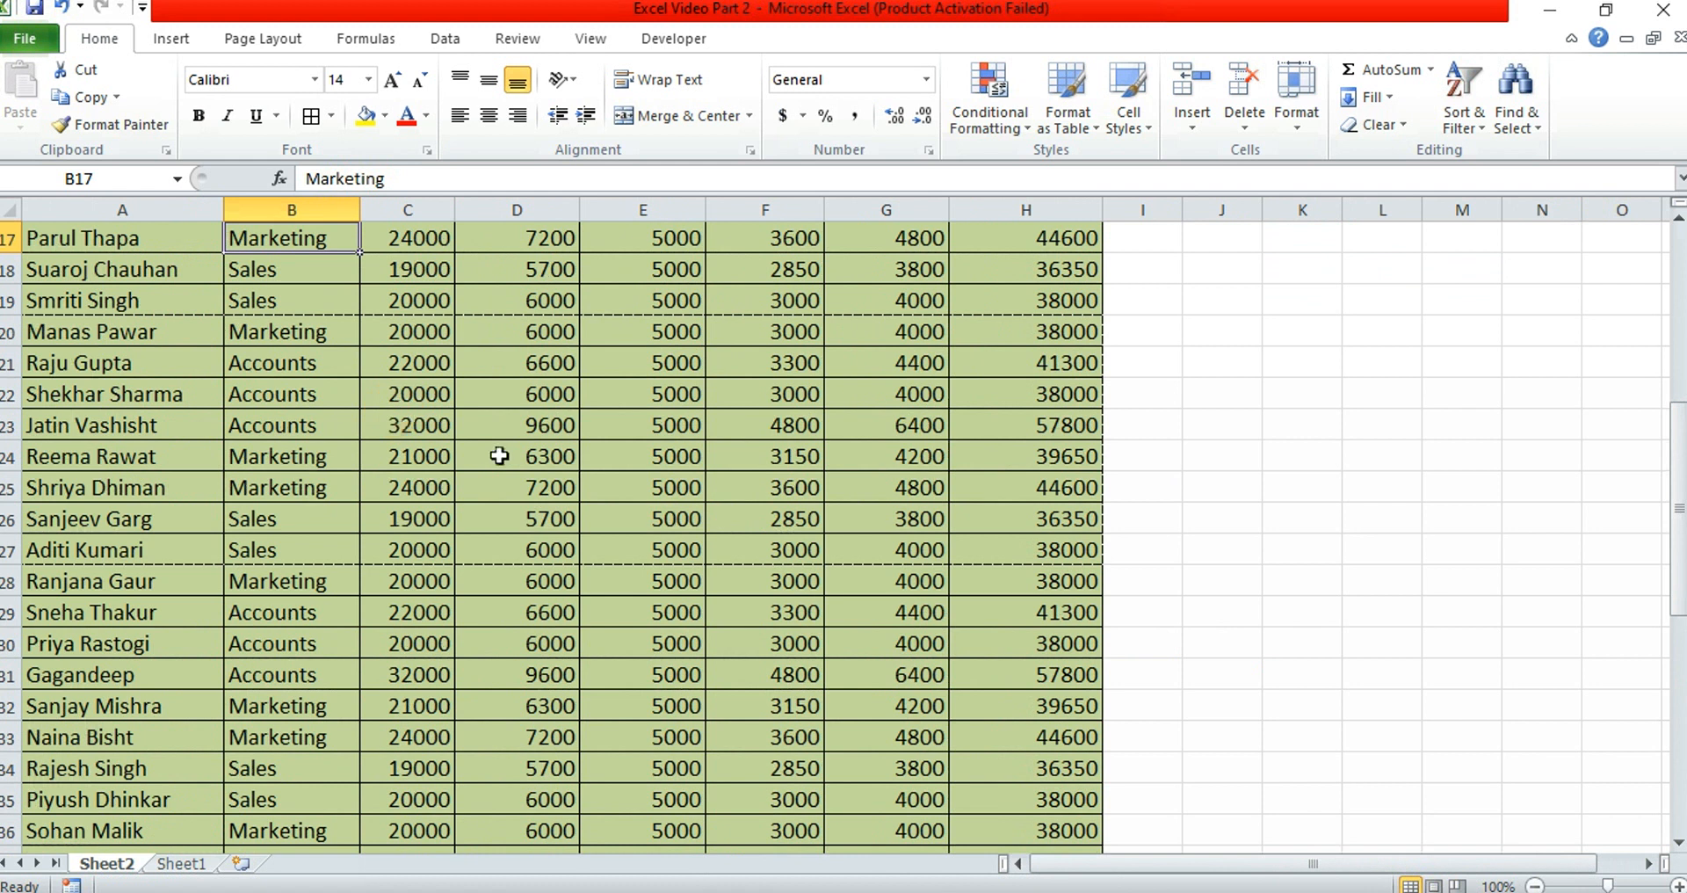
- Scale the printout to fit 1 page in width and 1 page in height
scroll(501, 457, up, 2)
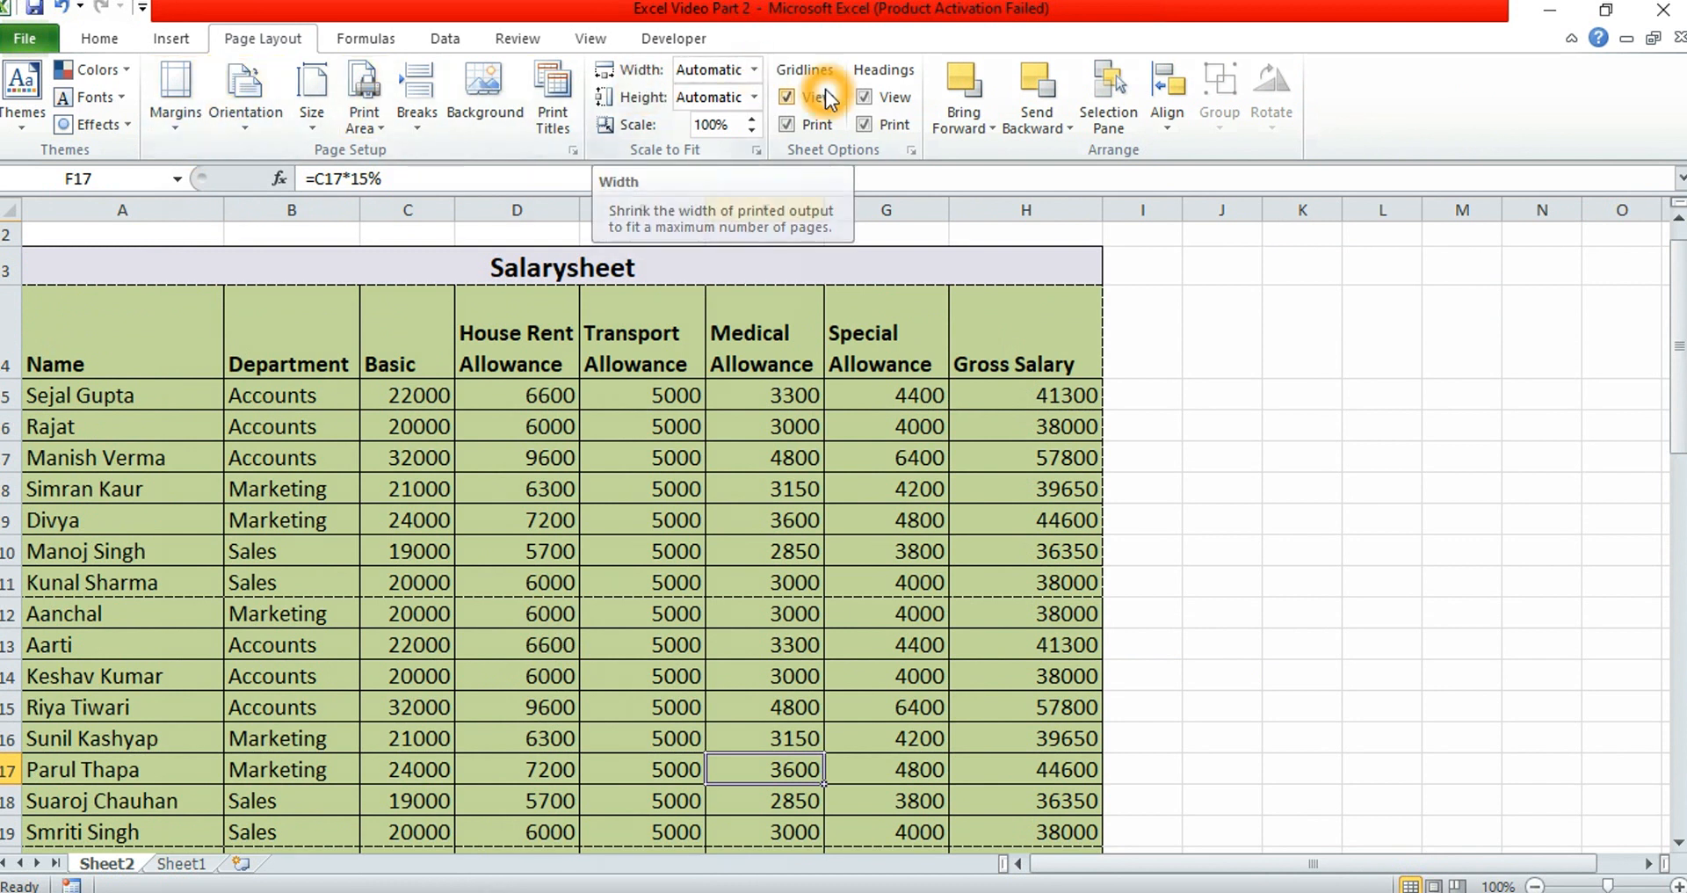
click(754, 69)
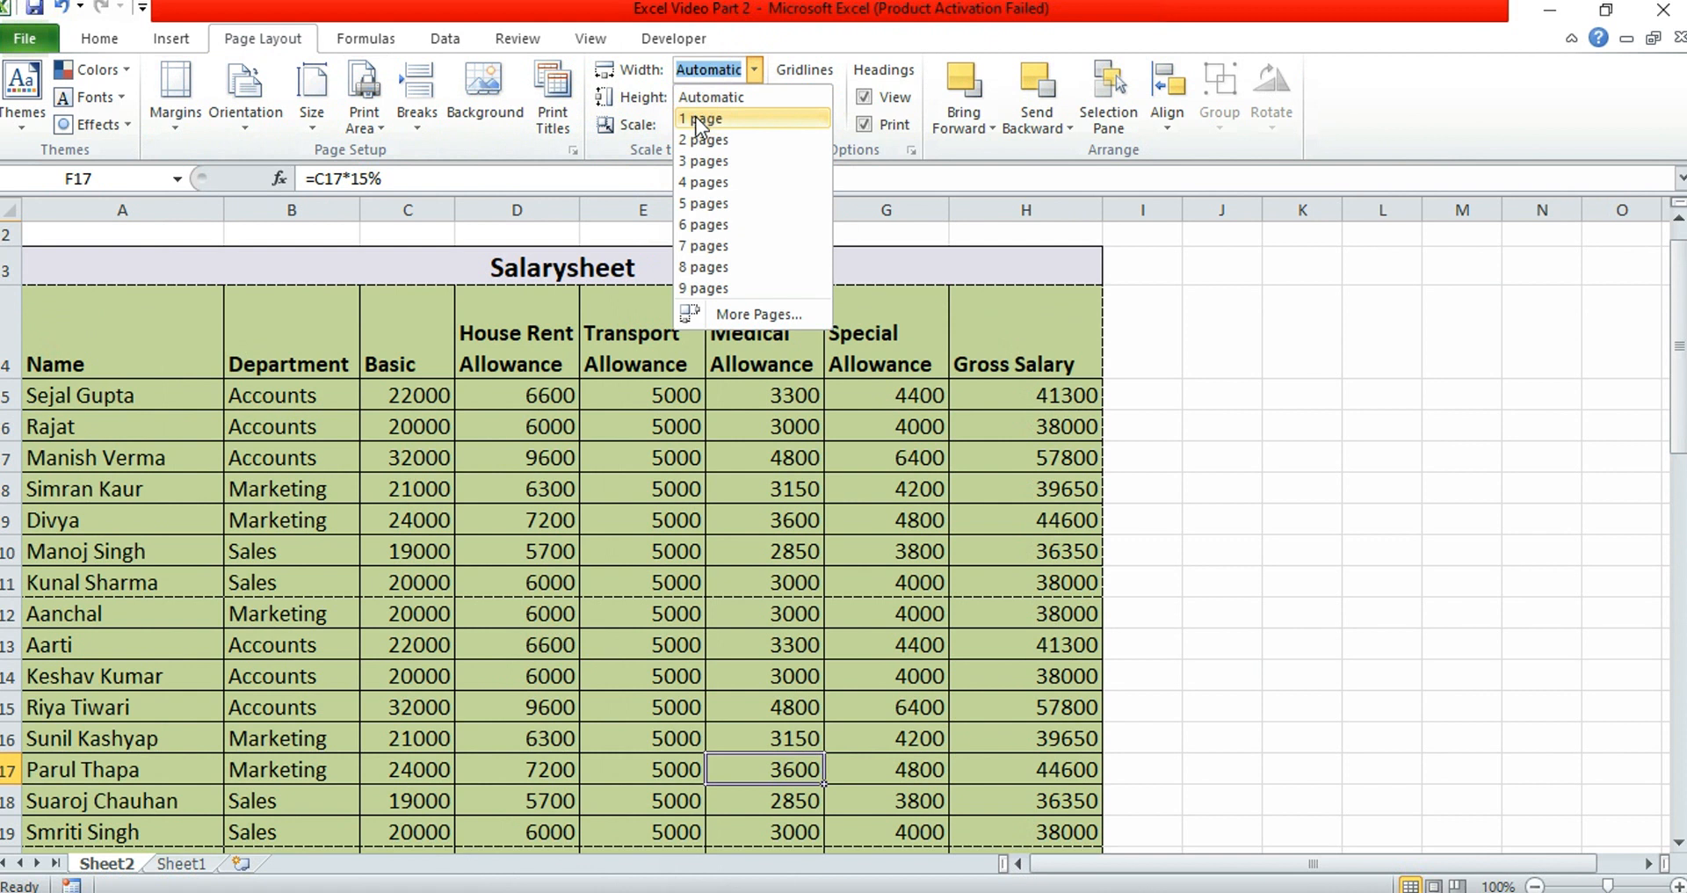
click(697, 118)
click(756, 97)
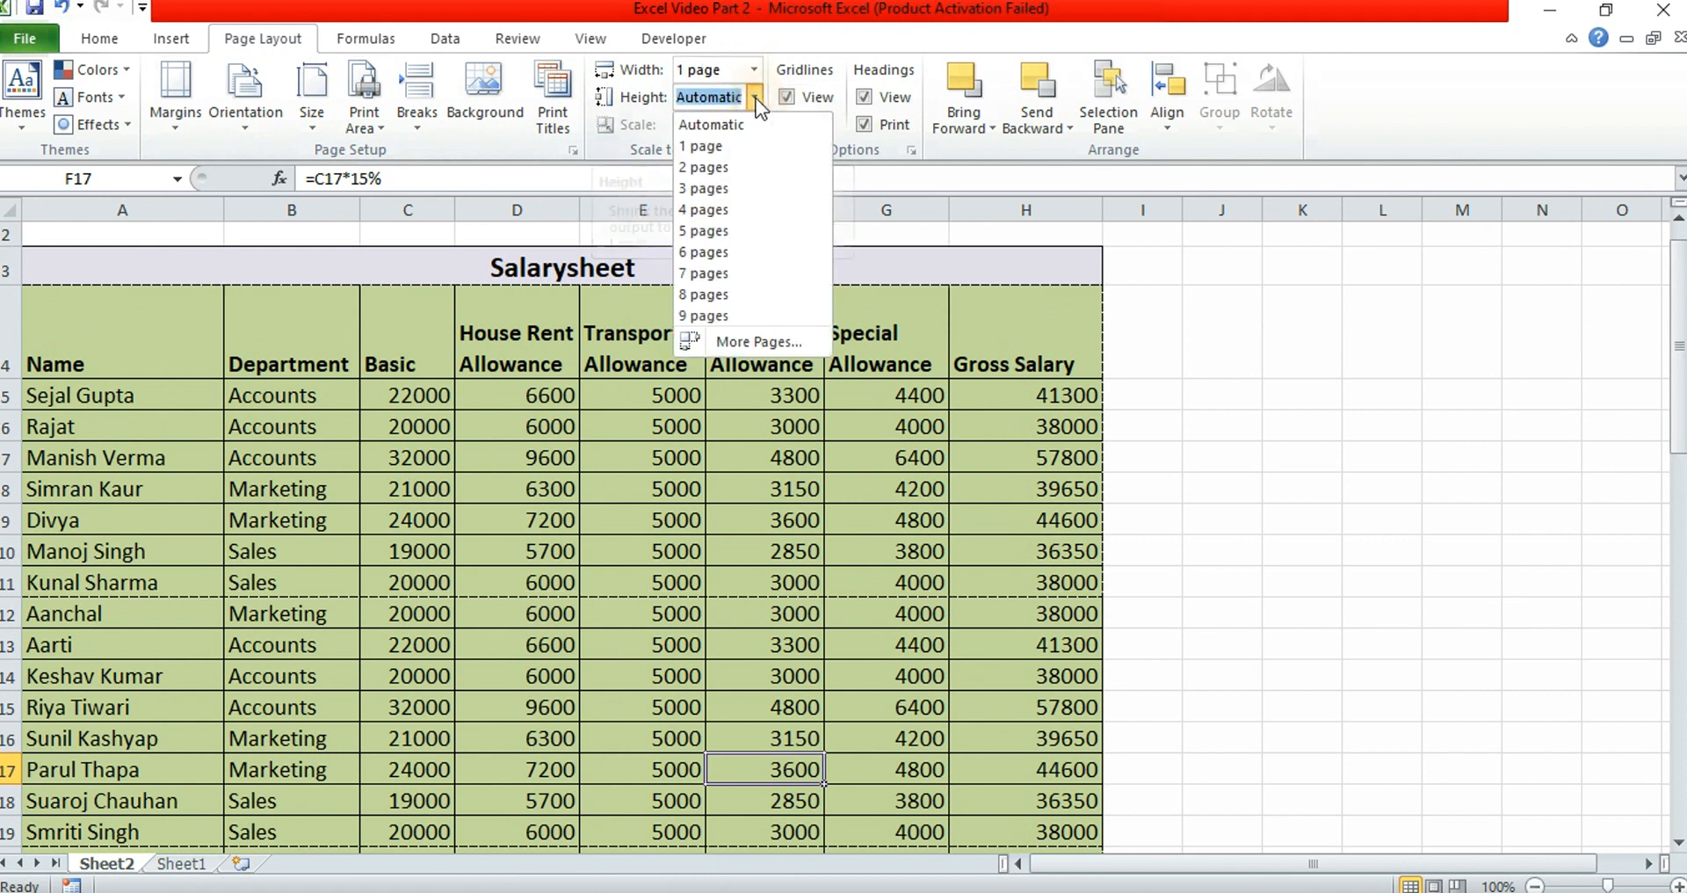
click(704, 145)
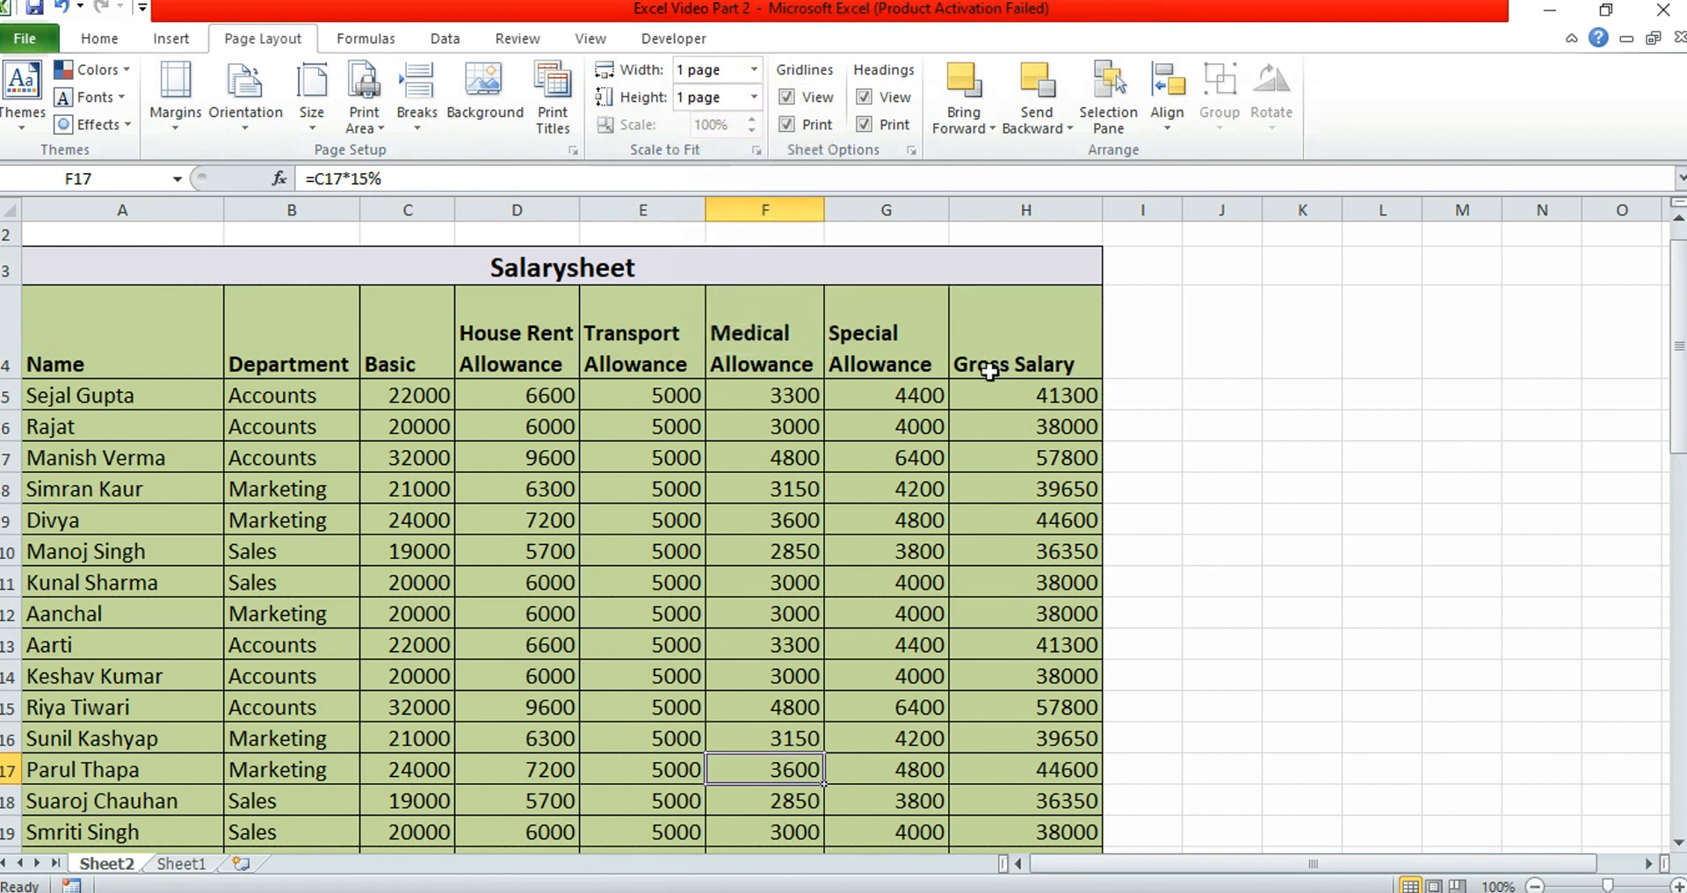
- Check the one-page fit of the salary sheet in the print preview and return to the worksheet
scroll(1094, 580, down, 1)
scroll(1096, 627, down, 16)
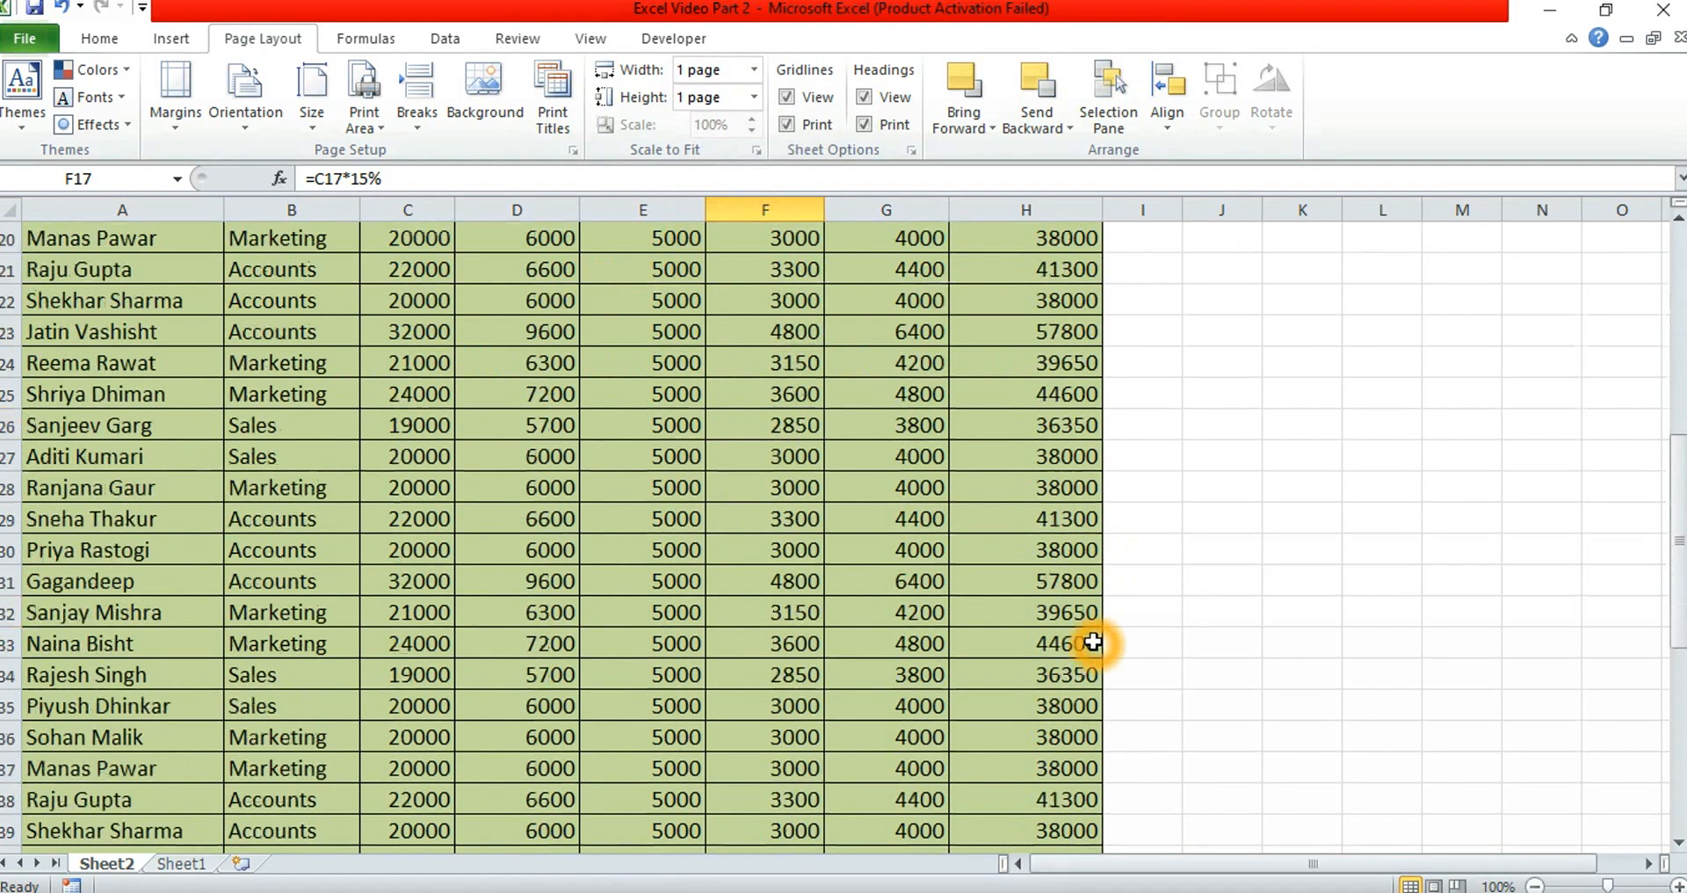
scroll(1094, 642, up, 8)
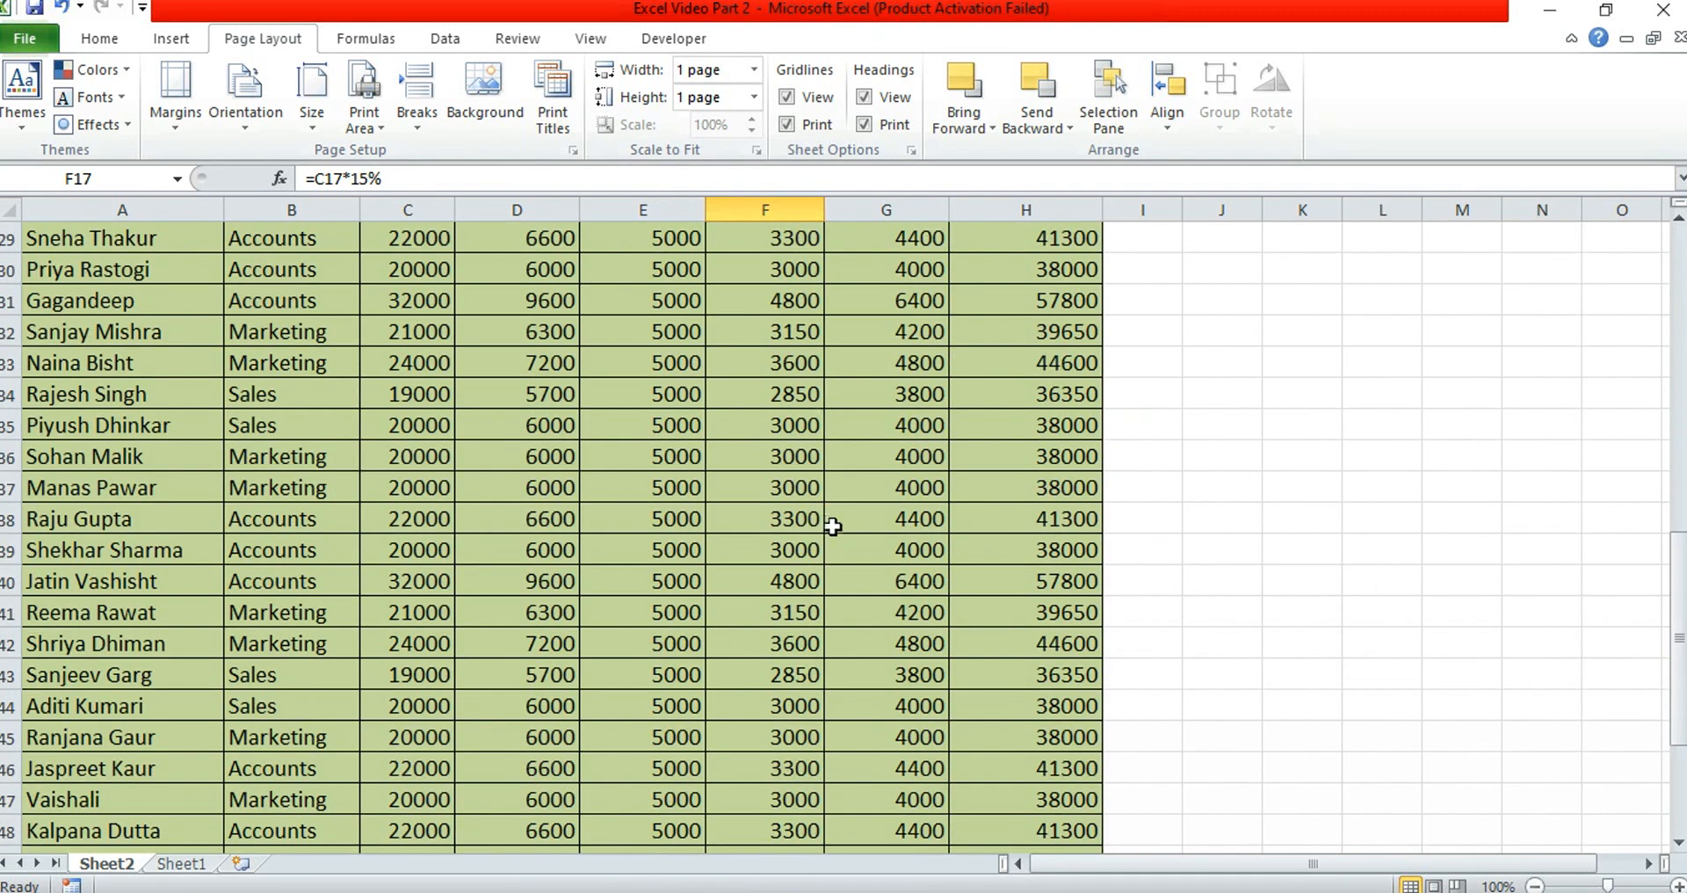
key(ctrl+p)
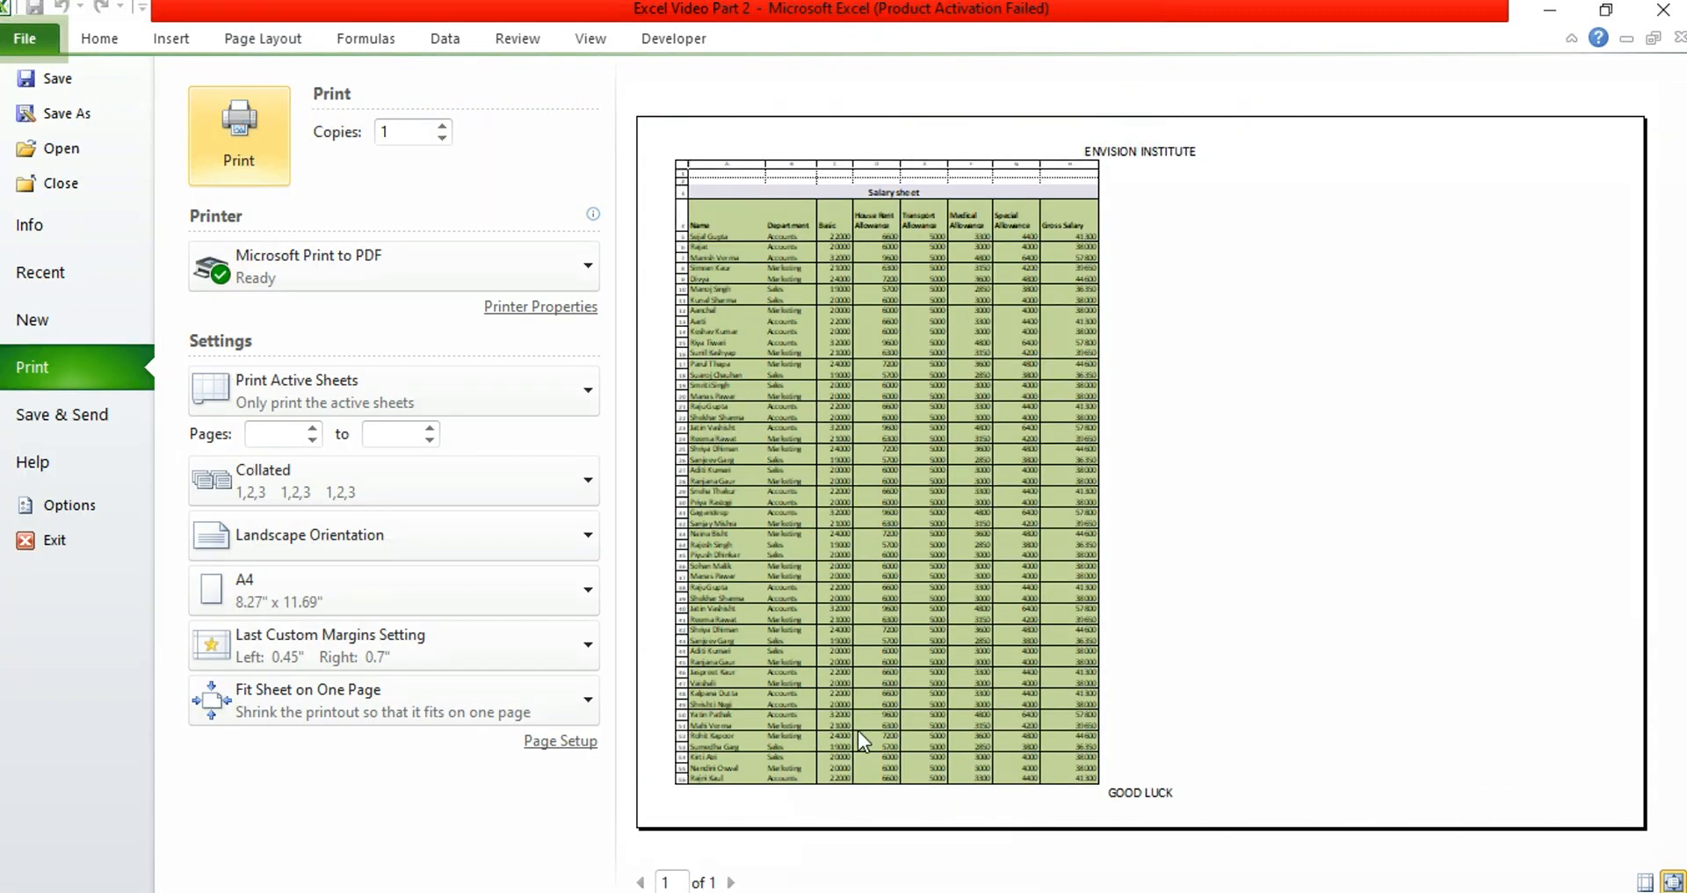
key(Escape)
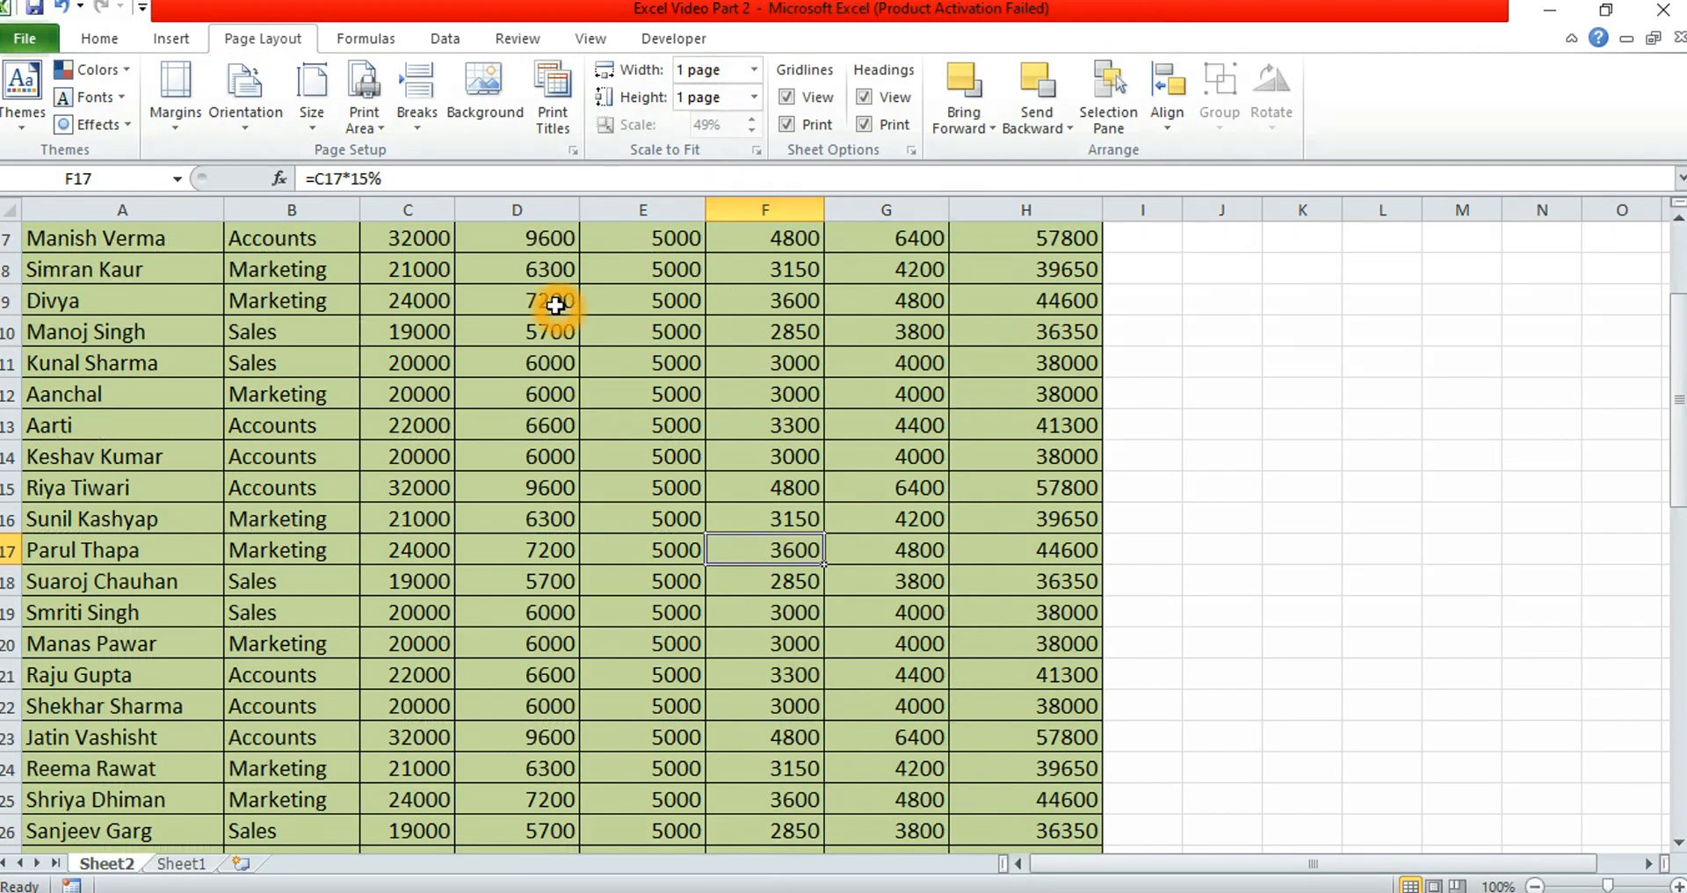
- Set both the width and height scaling of the printout back to Automatic
click(753, 69)
click(727, 96)
click(753, 97)
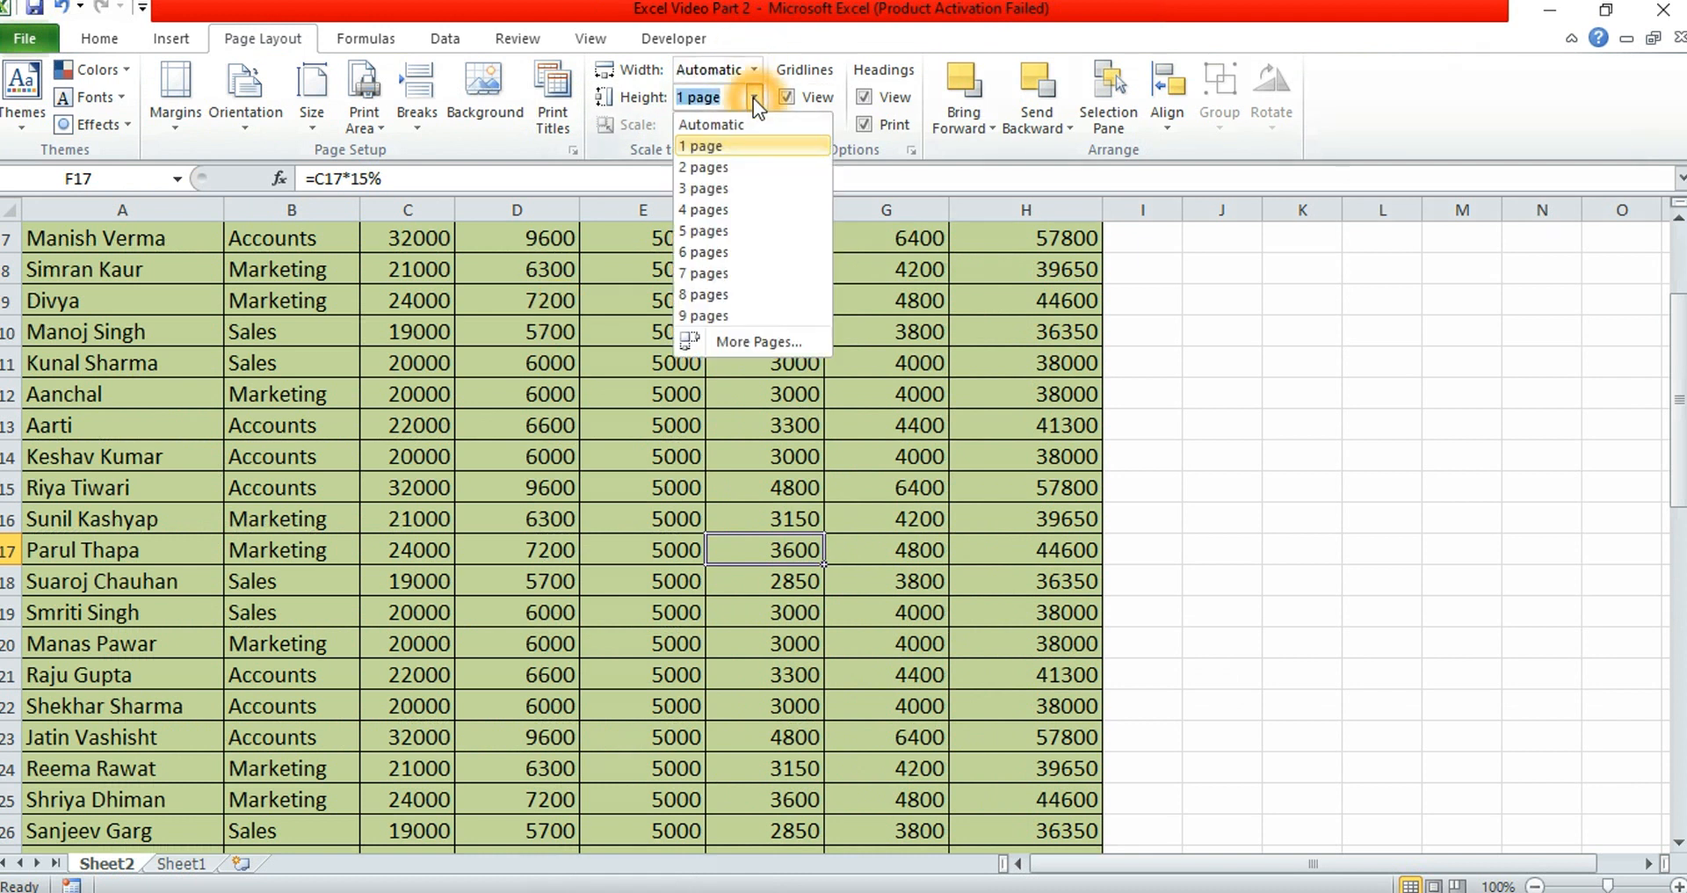
click(707, 124)
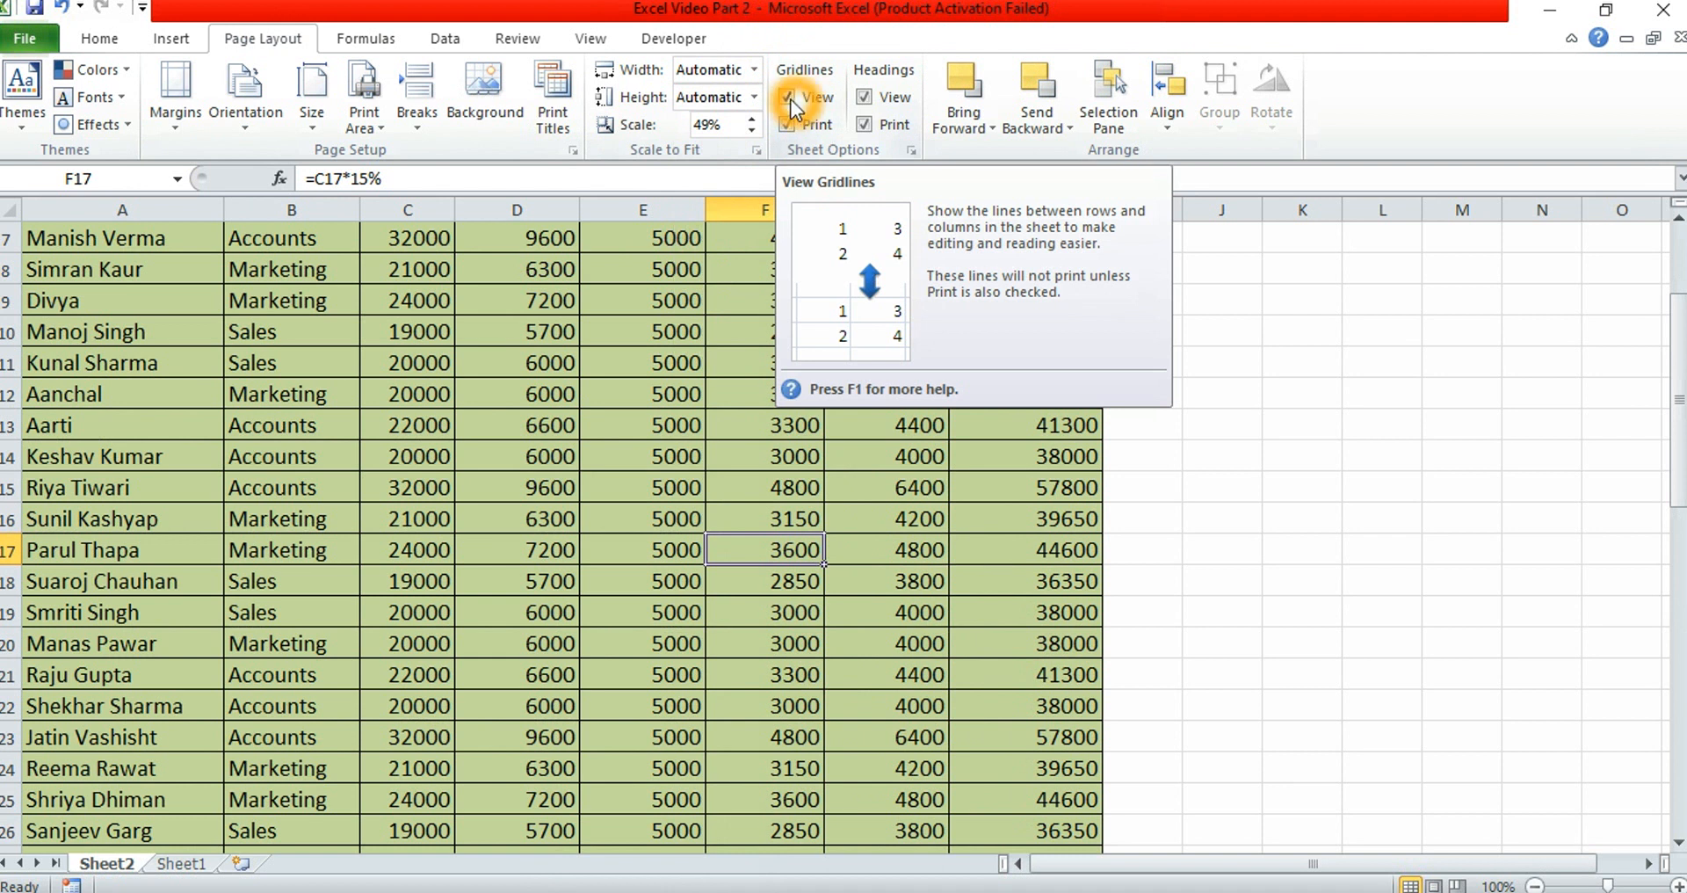
- Hide the worksheet gridlines and show them again, and do the same with the row and column headings
click(787, 99)
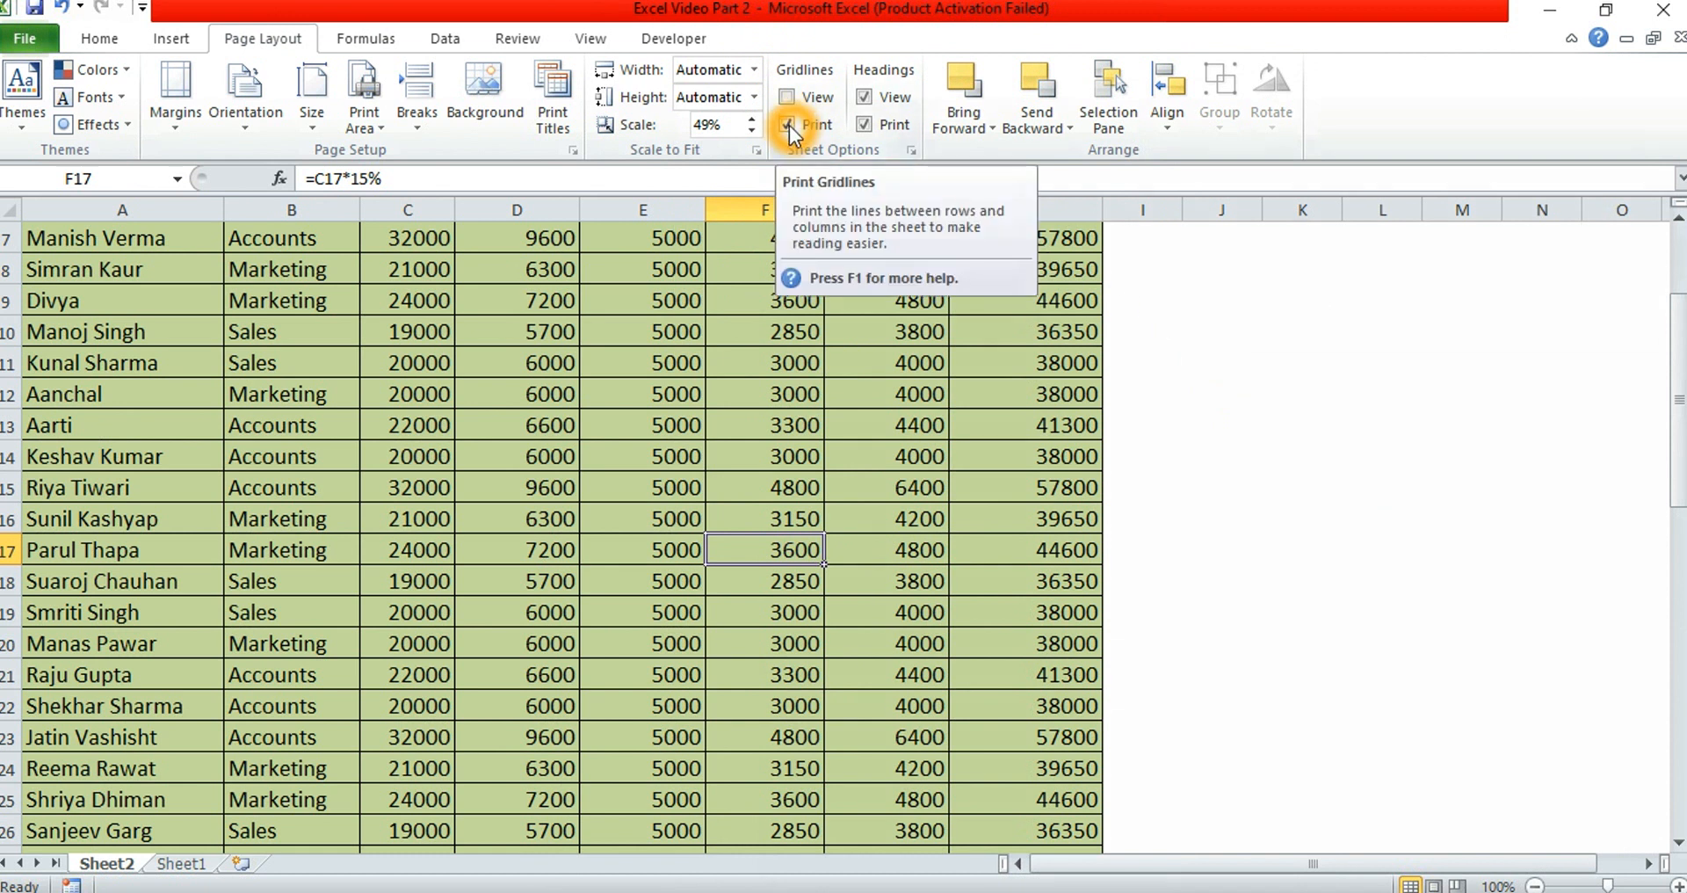
click(789, 95)
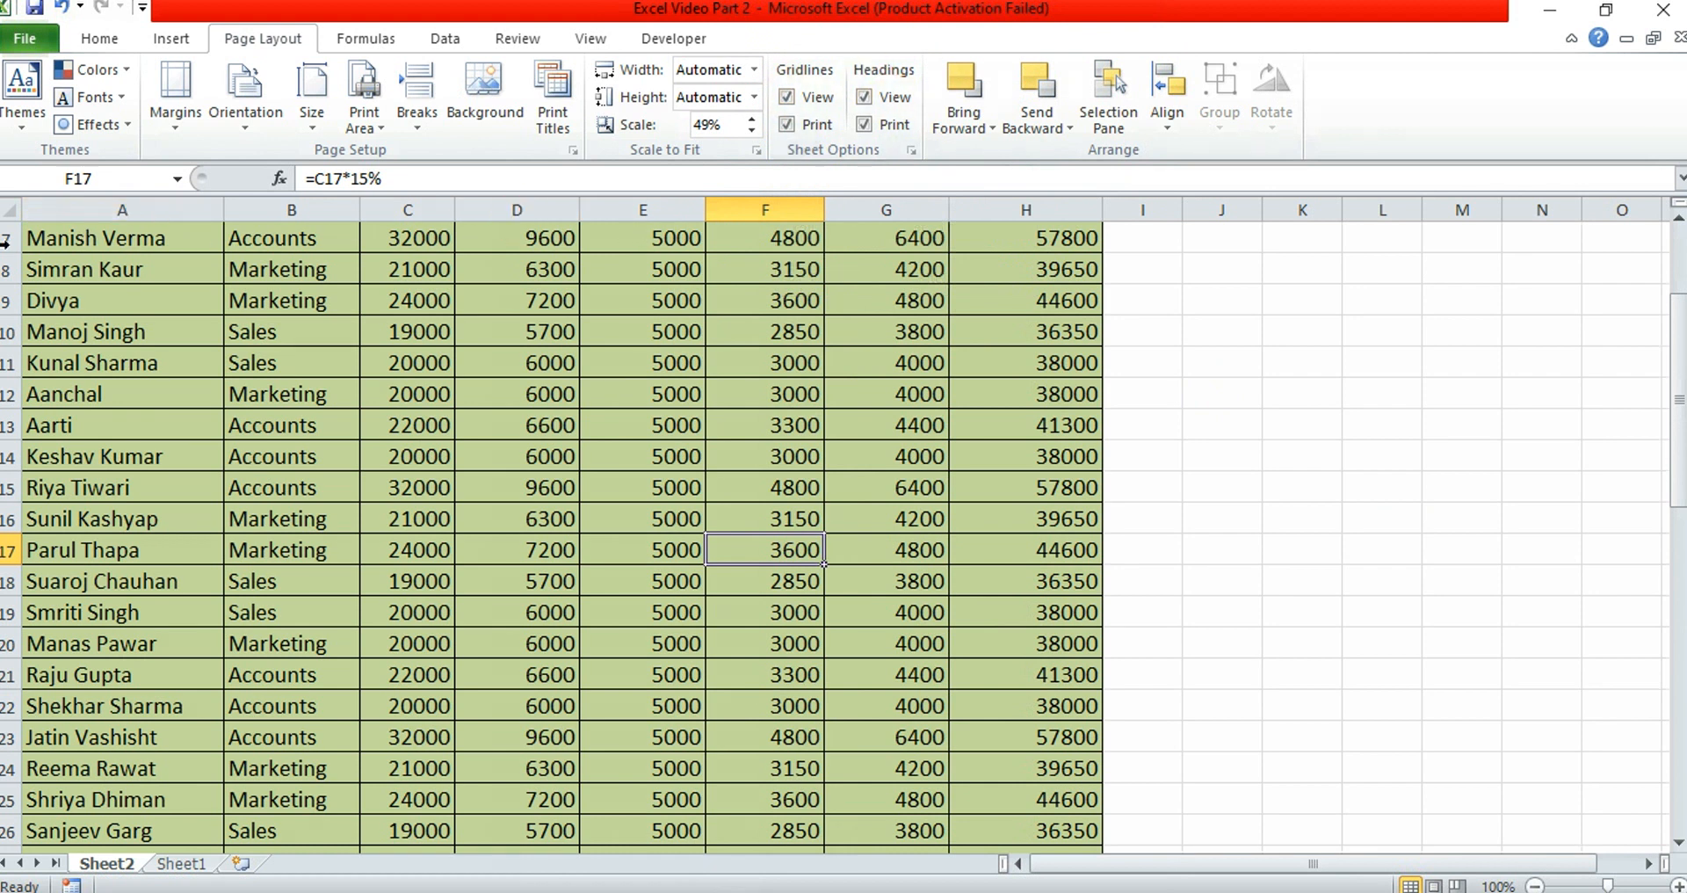
click(863, 98)
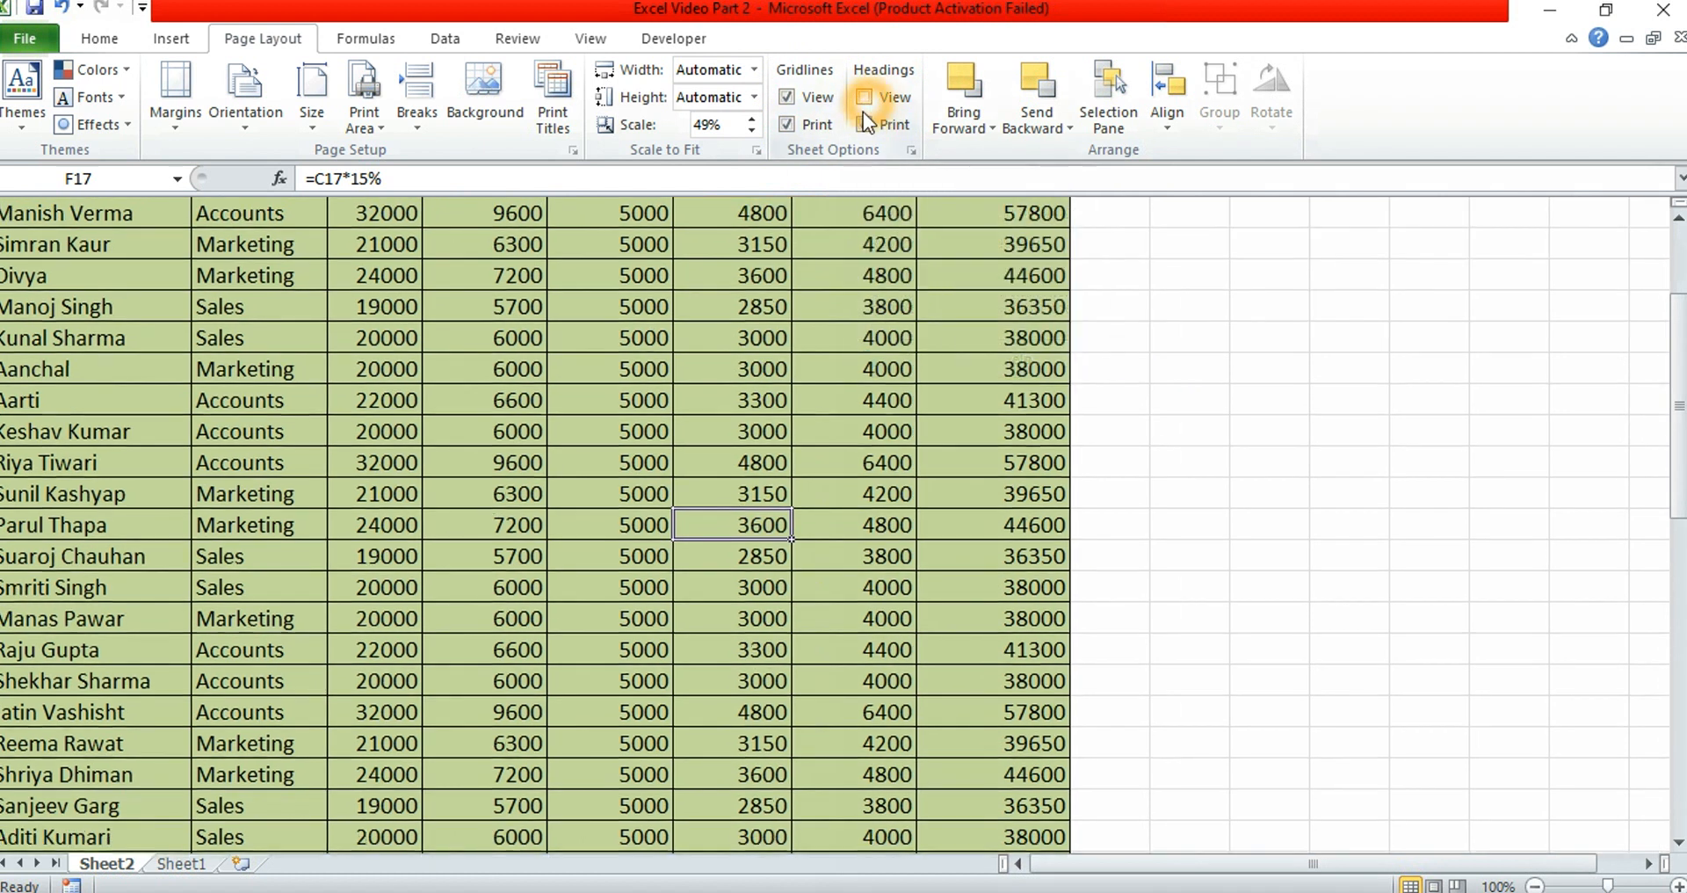
click(863, 98)
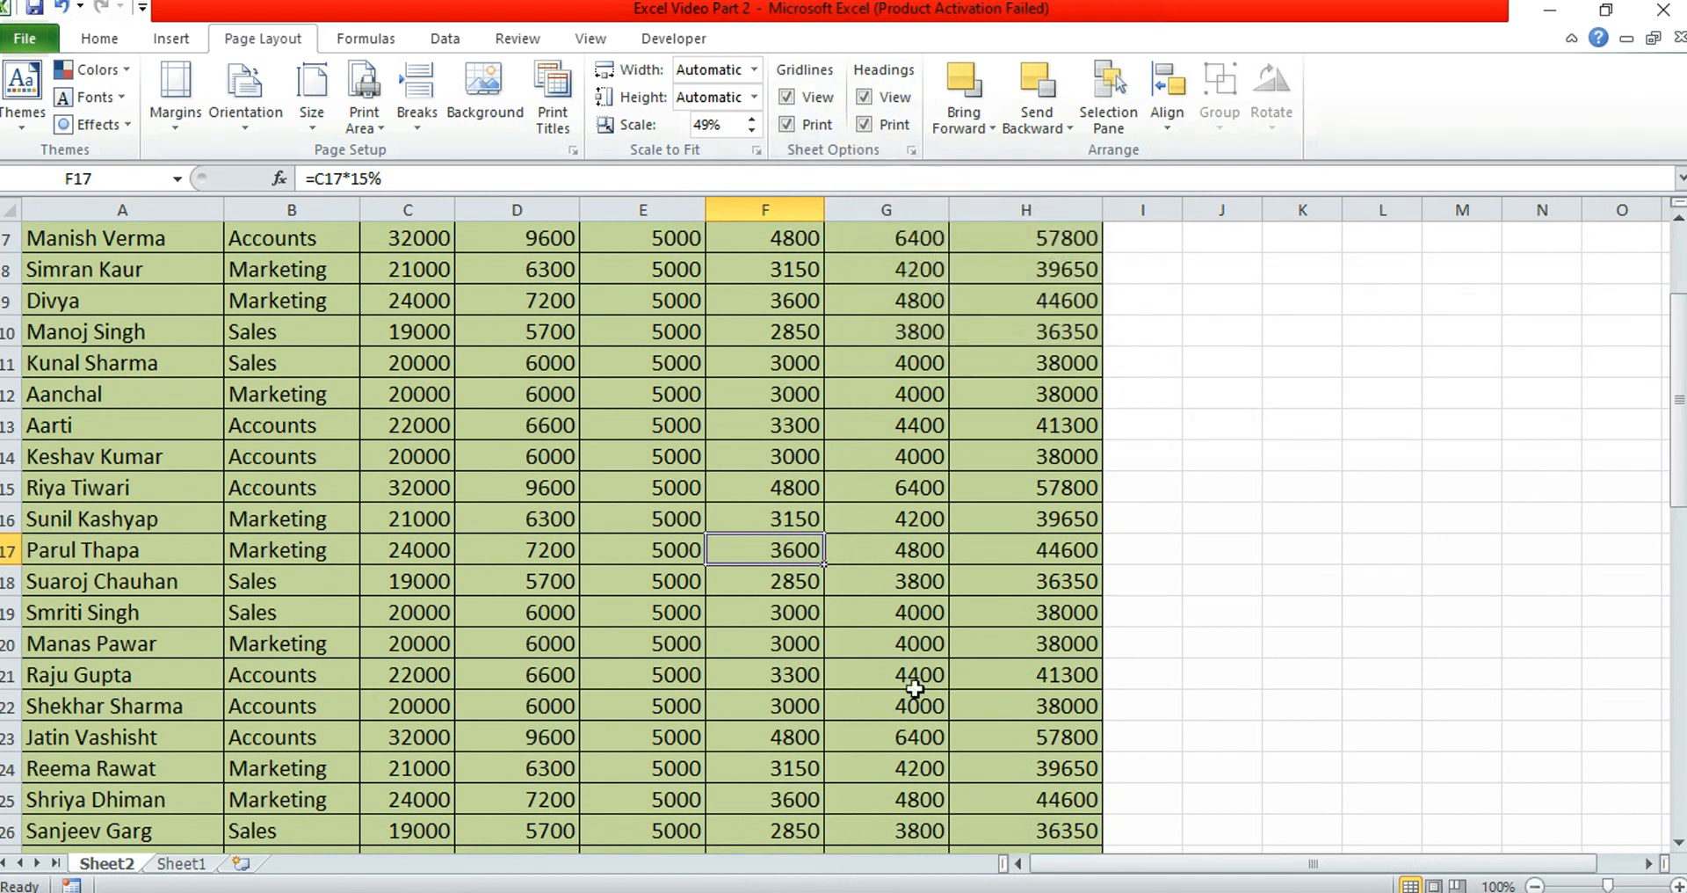
scroll(920, 703, up, 1)
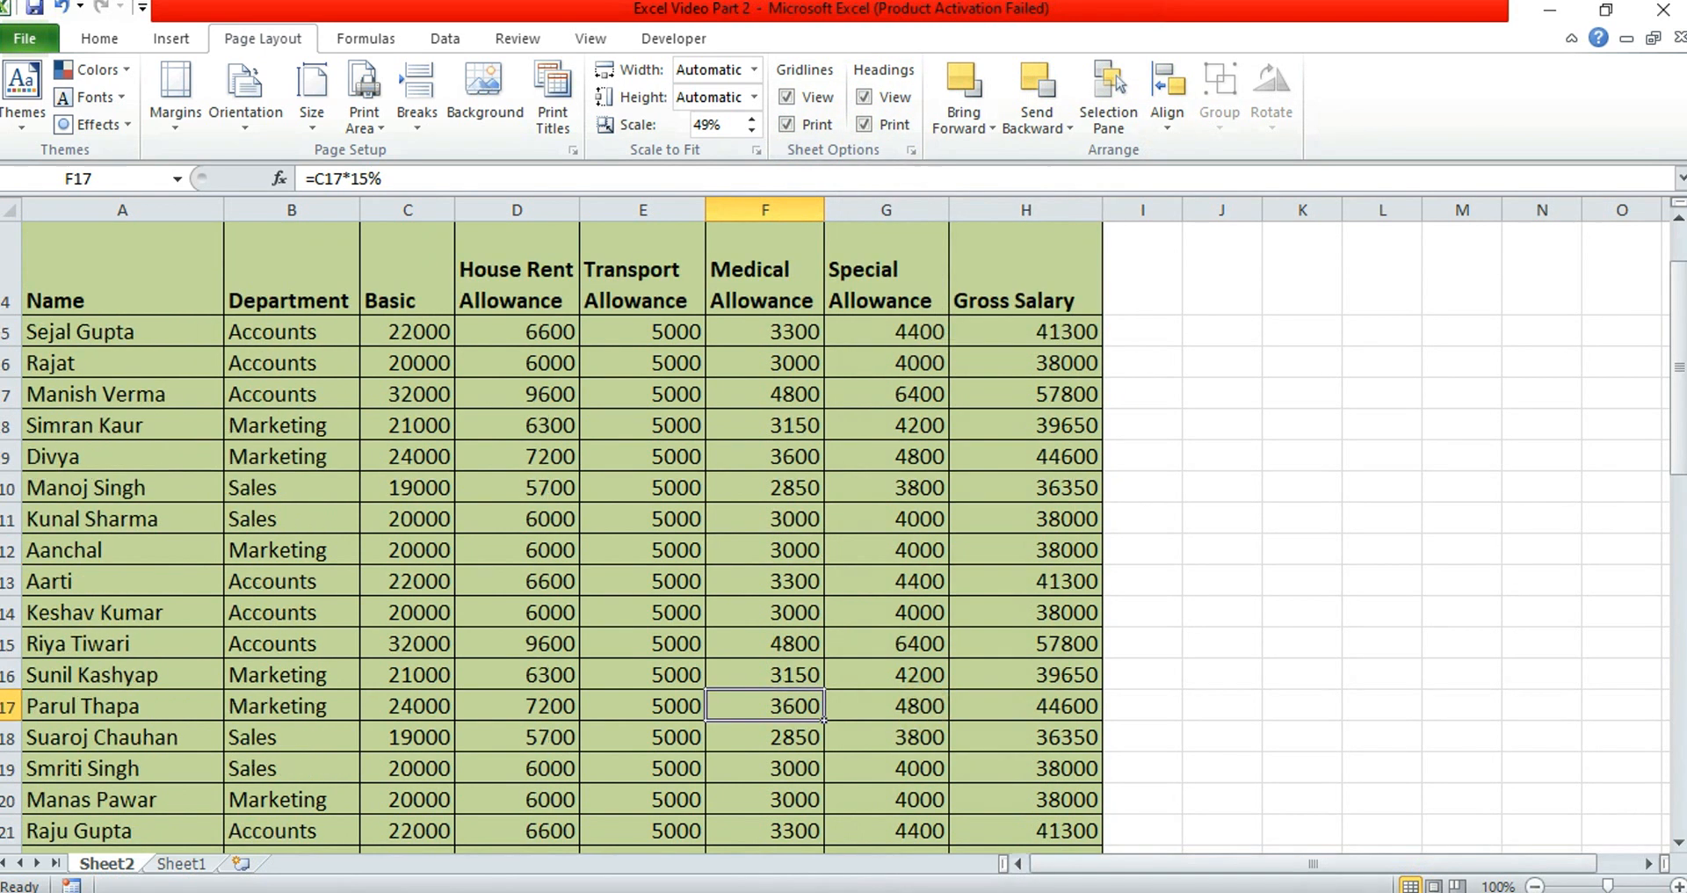
mouse_move(1291, 891)
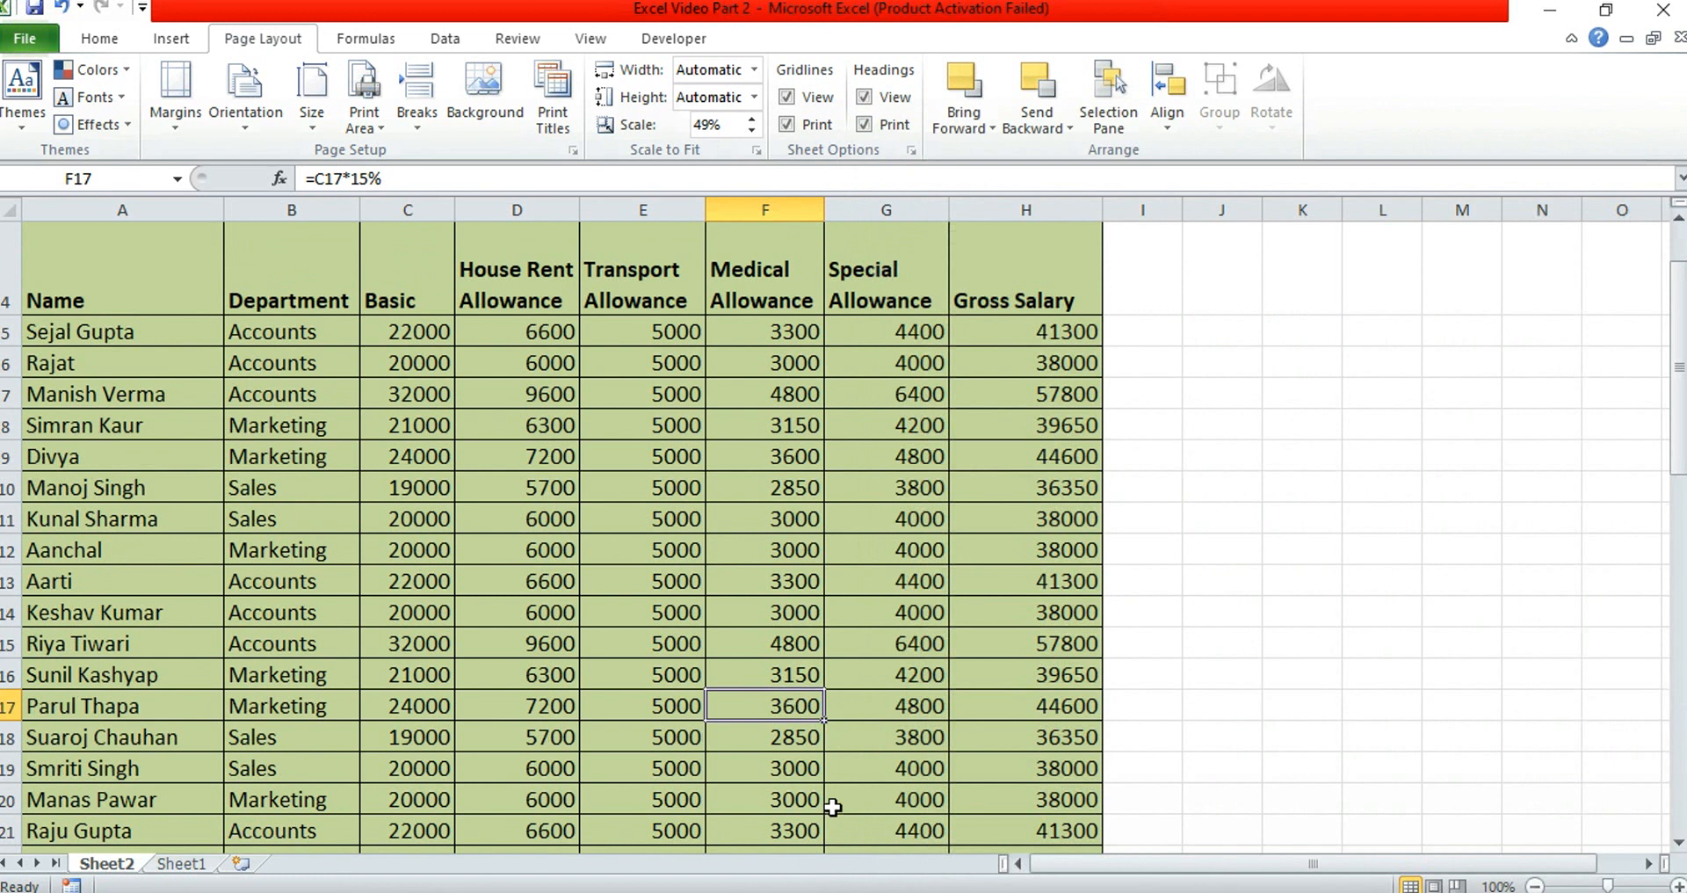